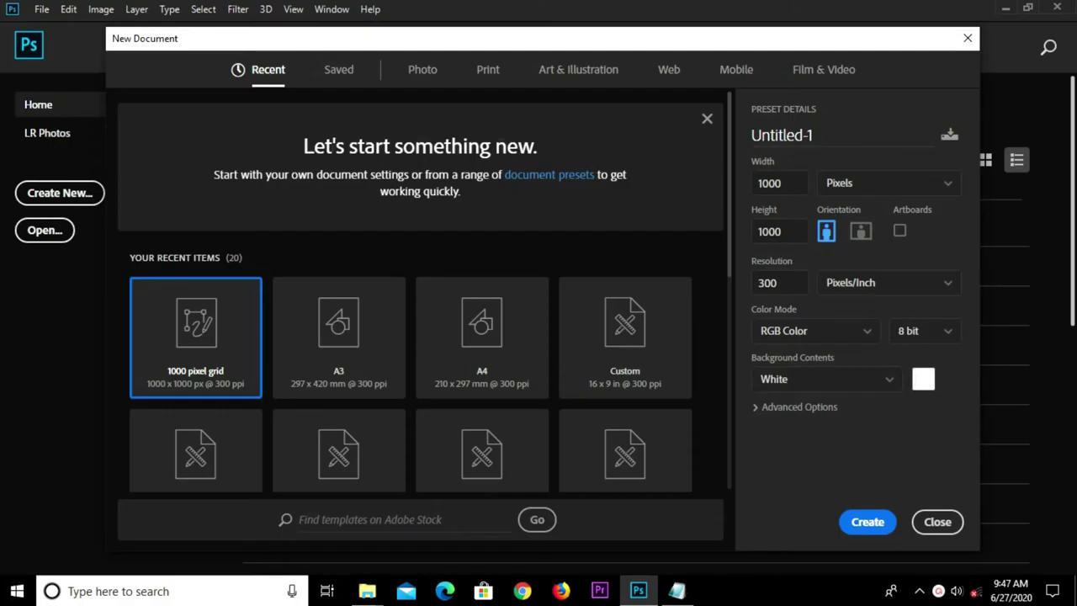
Step: Create a 1000×1000 px Art & Illustration document and unlock its background as Layer 0
{"action": "left_click", "coordinate": [574, 74]}
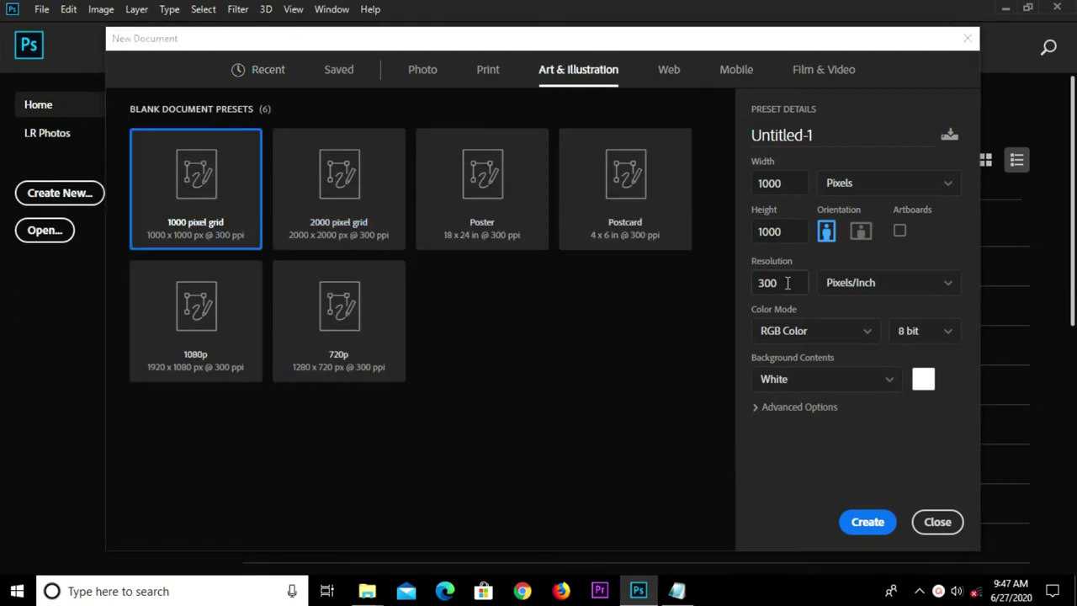
{"action": "left_click", "coordinate": [866, 522]}
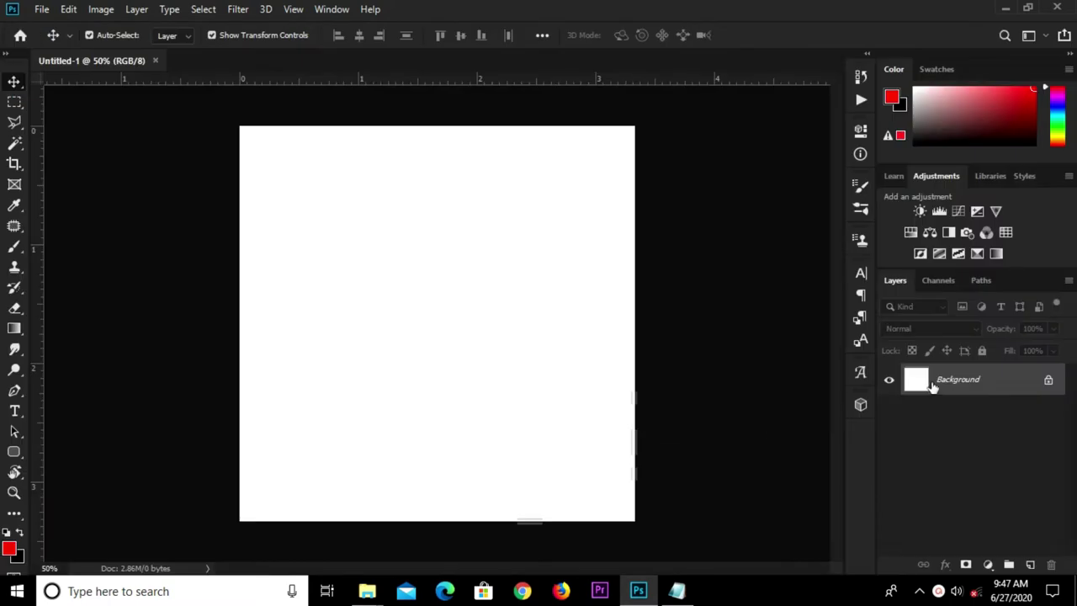
{"action": "double_click", "coordinate": [1009, 383]}
{"action": "key", "text": "Return"}
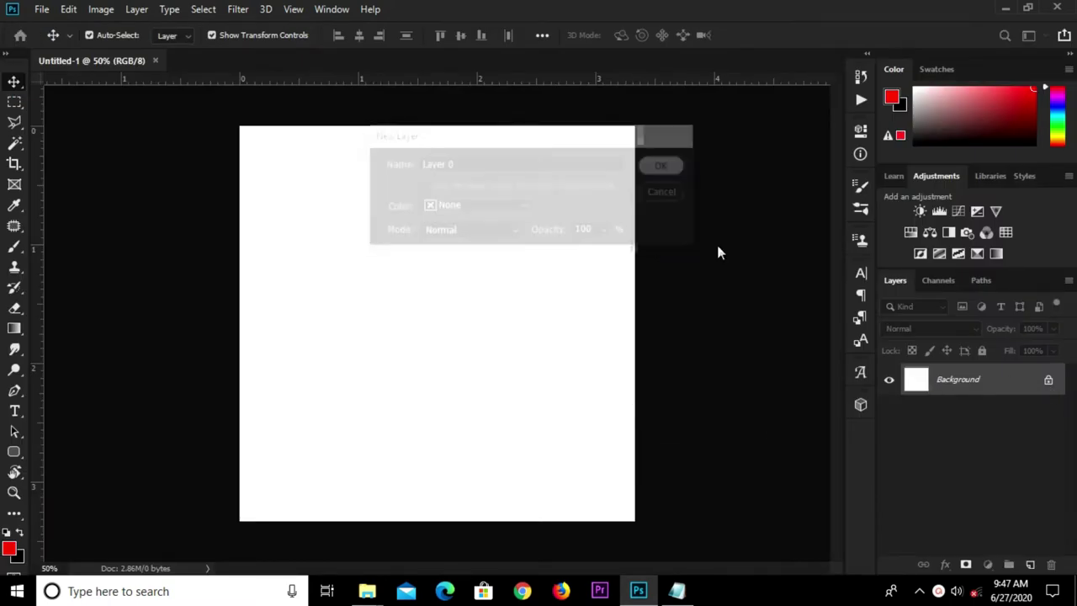
Step: Add a pure black (000000) Solid Color fill layer over the canvas
{"action": "left_click", "coordinate": [988, 565]}
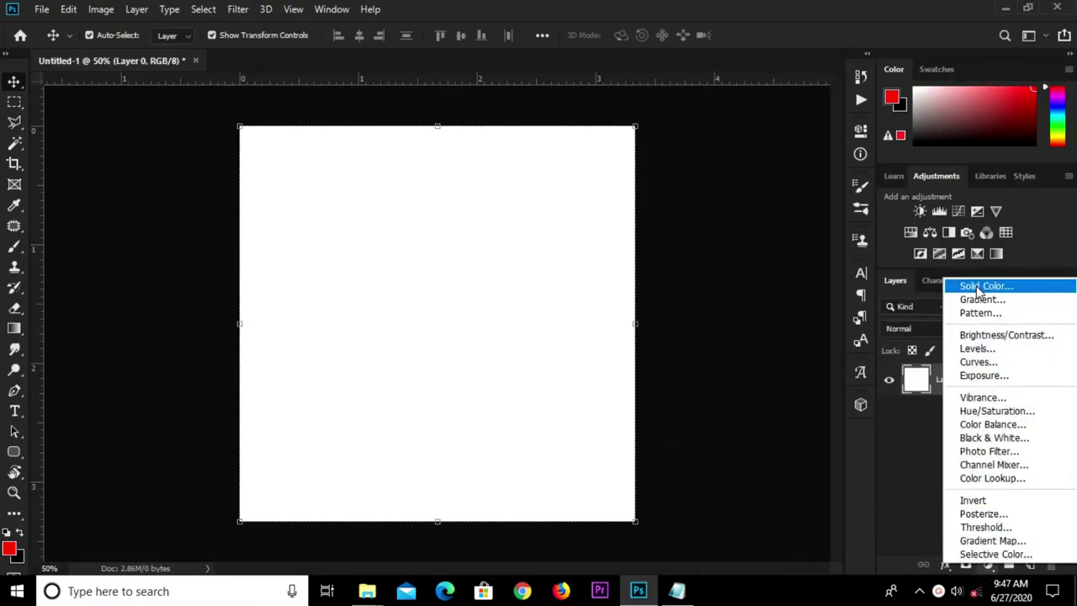
{"action": "left_click", "coordinate": [962, 283]}
{"action": "left_click", "coordinate": [691, 489]}
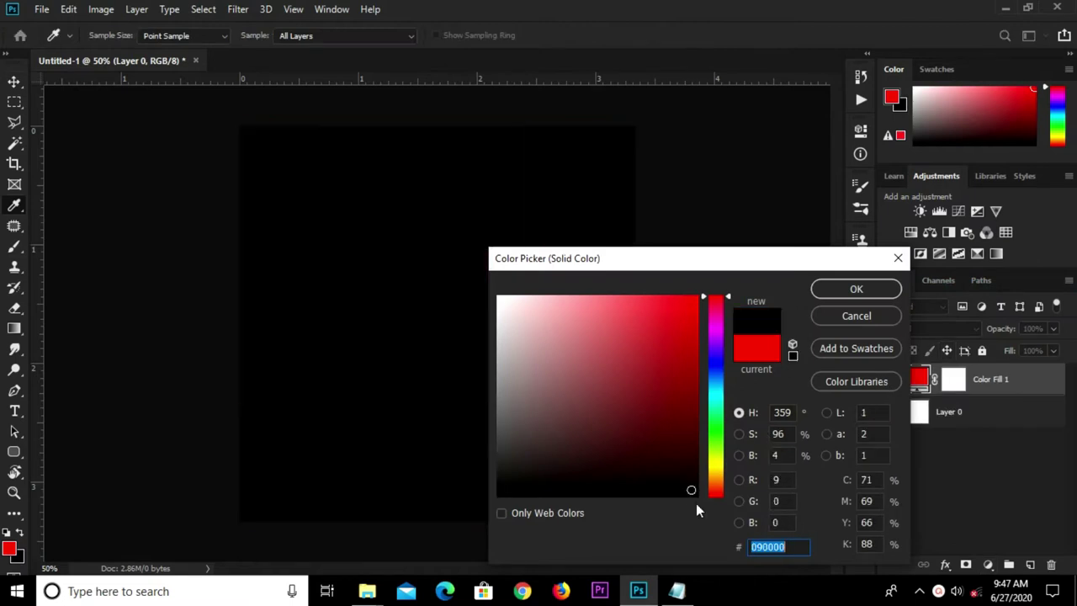
{"action": "left_click_drag", "start_coordinate": [691, 490], "coordinate": [705, 502]}
{"action": "left_click", "coordinate": [856, 288]}
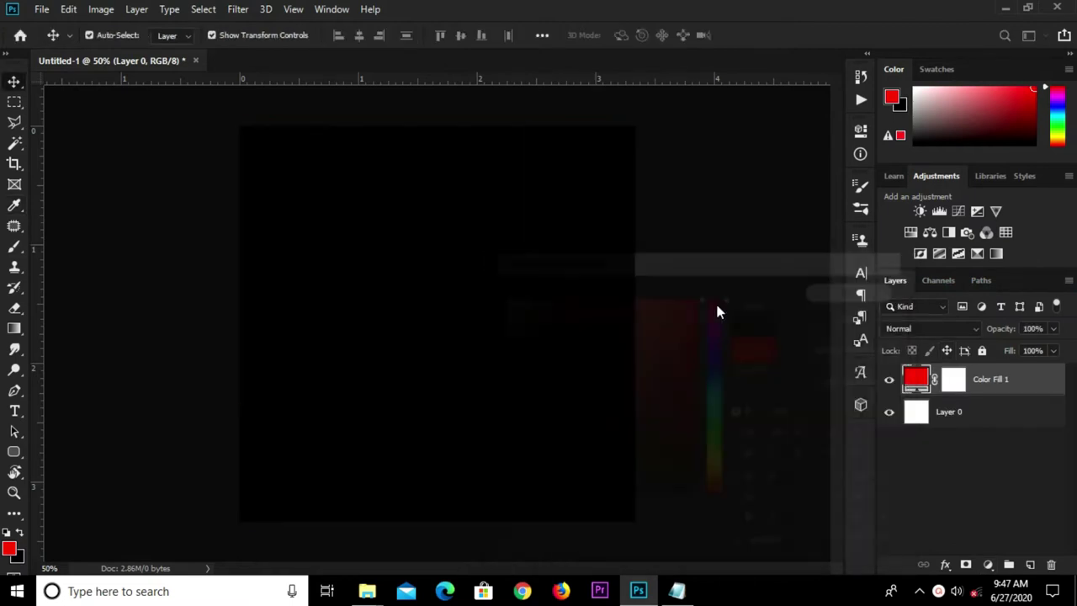
{"action": "left_click", "coordinate": [44, 12]}
Step: Embed the 2908064 grunge texture image into the document
{"action": "left_click", "coordinate": [152, 317]}
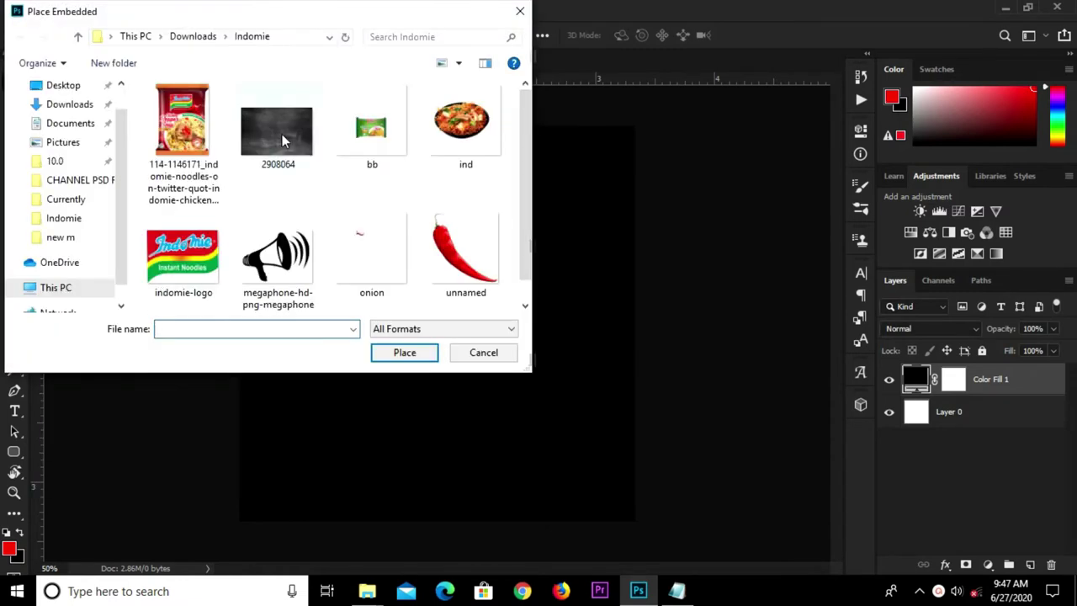
{"action": "left_click", "coordinate": [283, 142]}
{"action": "left_click", "coordinate": [397, 352]}
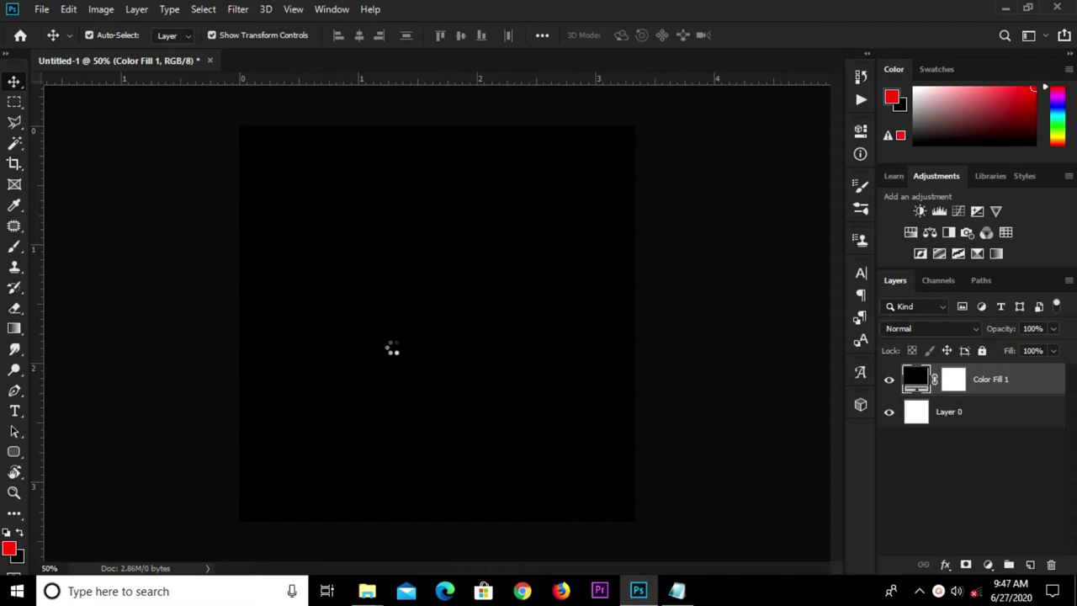
{"action": "left_click", "coordinate": [601, 35]}
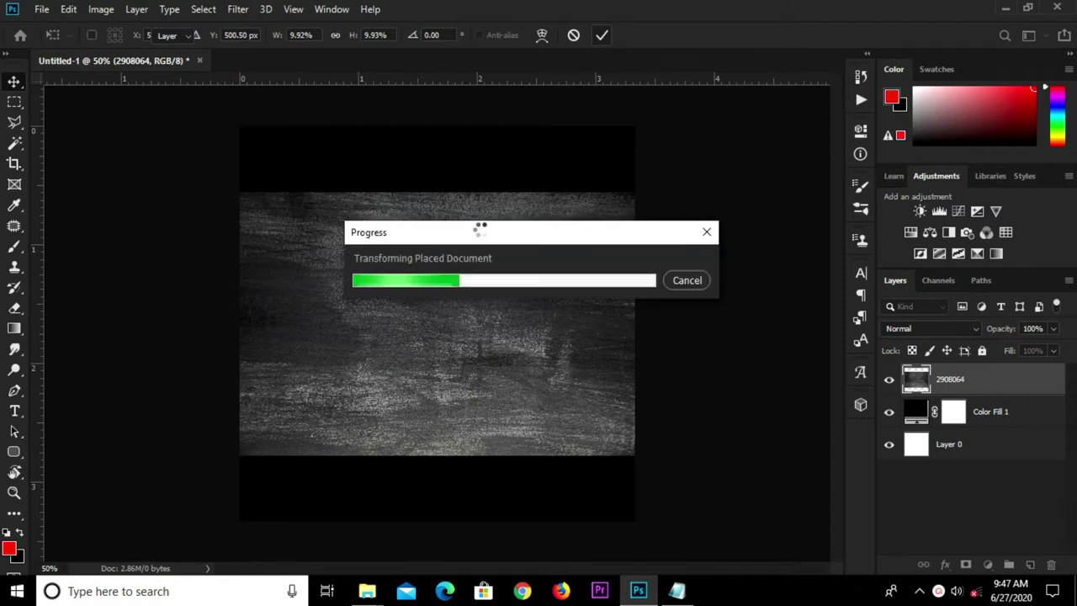
Step: Scale the 2908064 texture up beyond the canvas edges with Free Transform
{"action": "key", "text": "ctrl+t"}
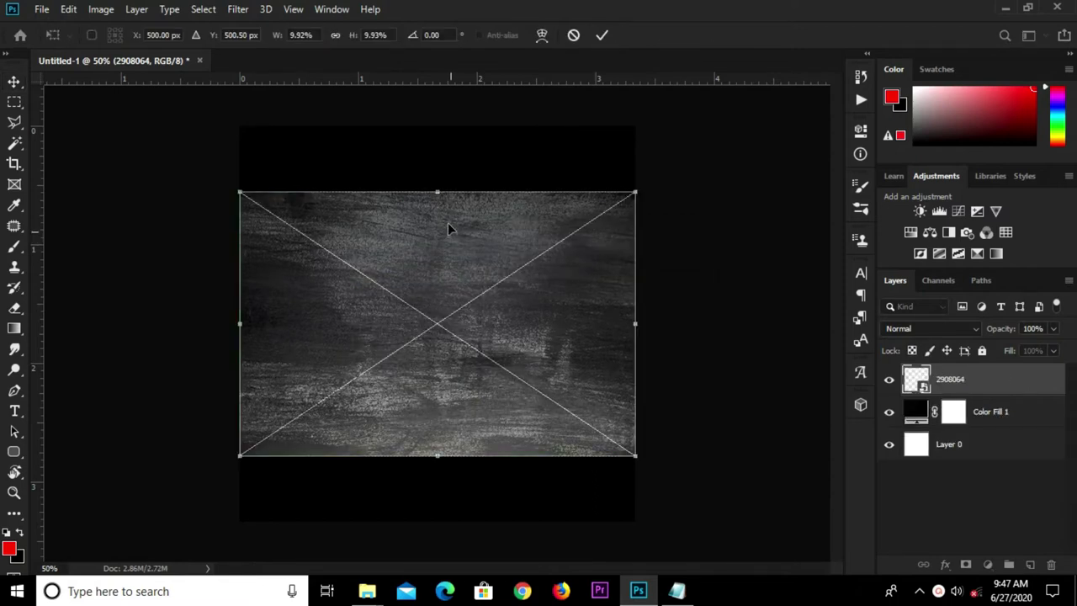
{"action": "left_click_drag", "start_coordinate": [437, 192], "coordinate": [437, 112]}
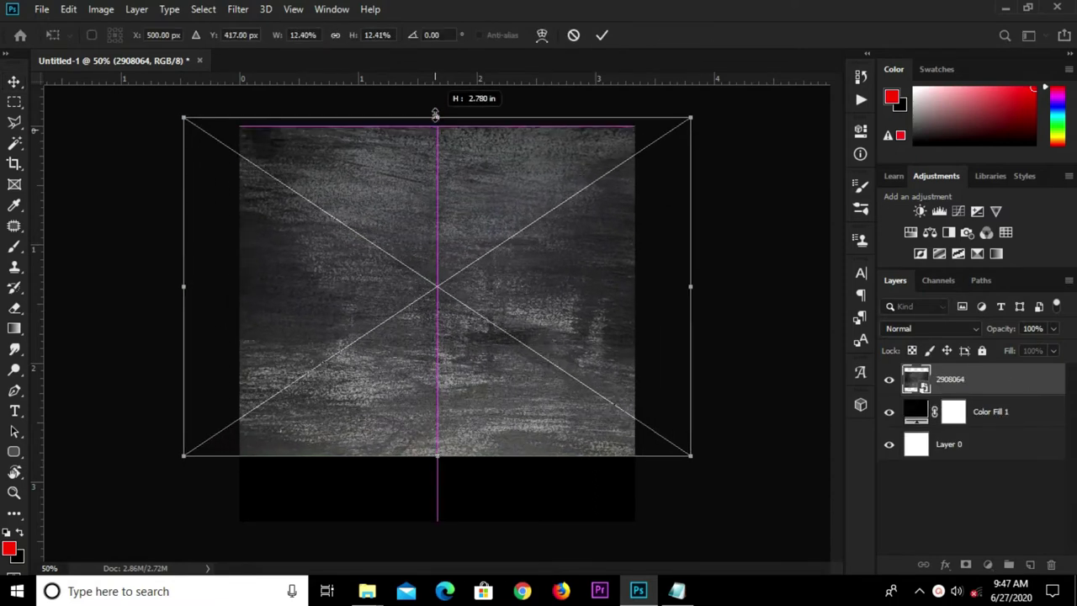
{"action": "mouse_move", "coordinate": [443, 452]}
{"action": "left_mouse_down"}
{"action": "mouse_move", "coordinate": [447, 495]}
{"action": "mouse_move", "coordinate": [467, 496]}
{"action": "left_mouse_up"}
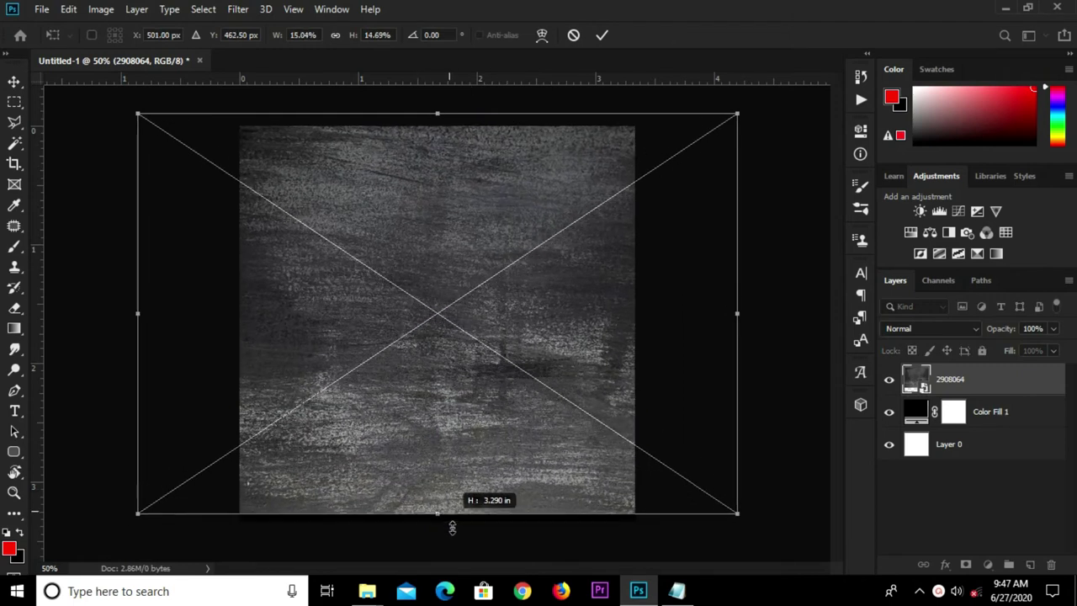
{"action": "left_click", "coordinate": [601, 36]}
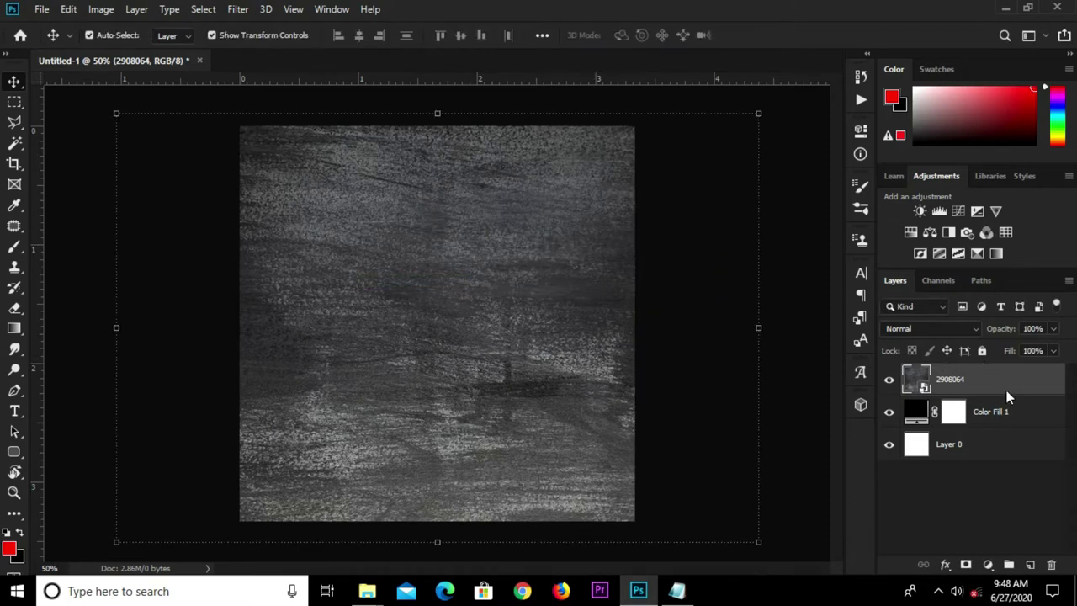
Step: Move 2908064 beneath Color Fill 1 and convert Color Fill 1 to a Smart Object
{"action": "left_click_drag", "start_coordinate": [1008, 397], "coordinate": [1004, 430]}
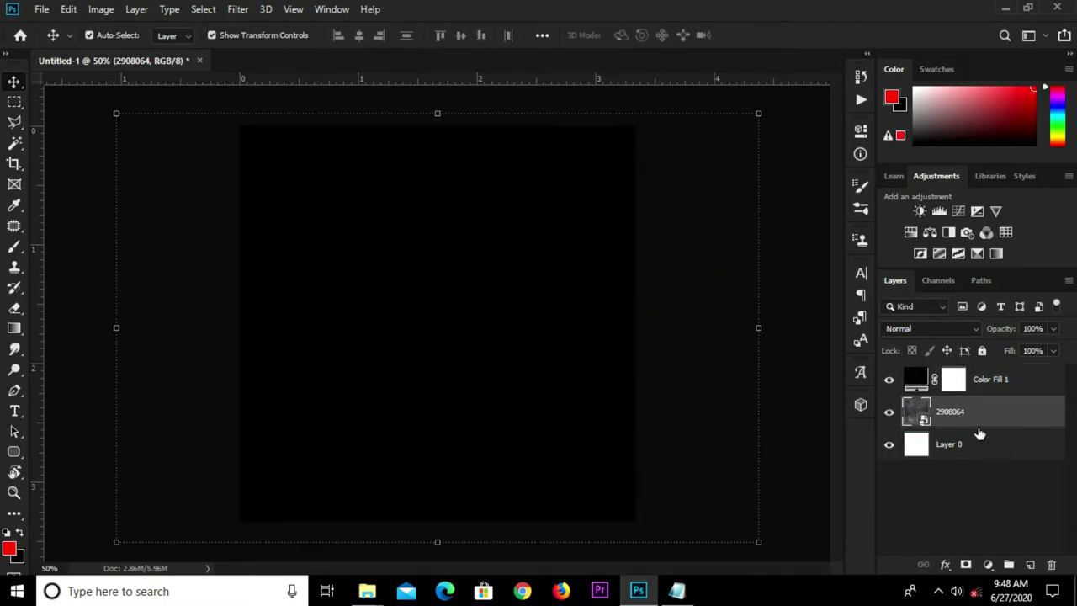
{"action": "key", "text": "alt+bracketright"}
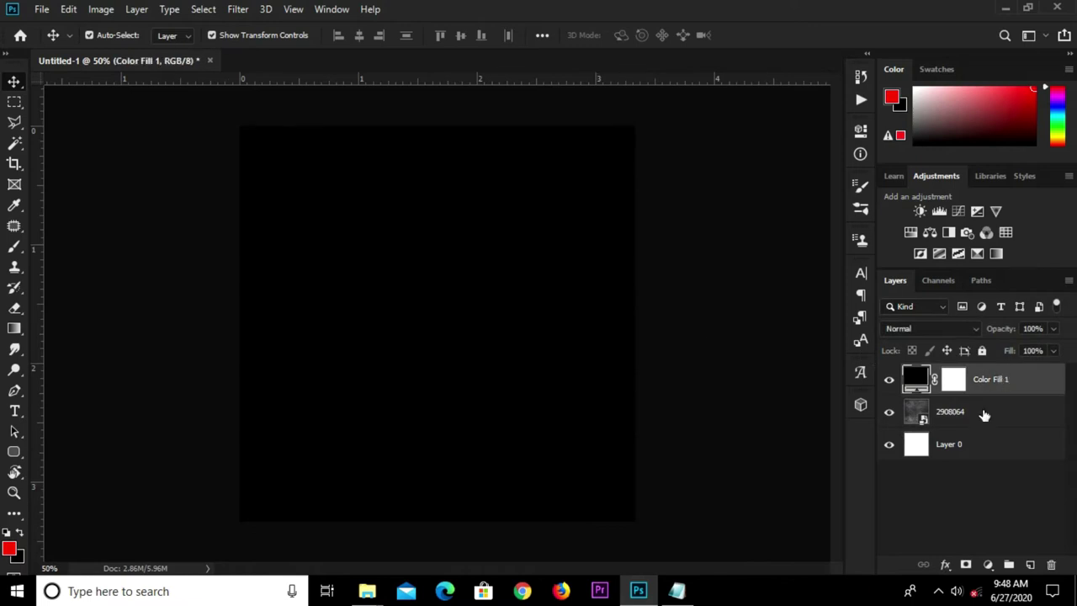
{"action": "right_click", "coordinate": [983, 385]}
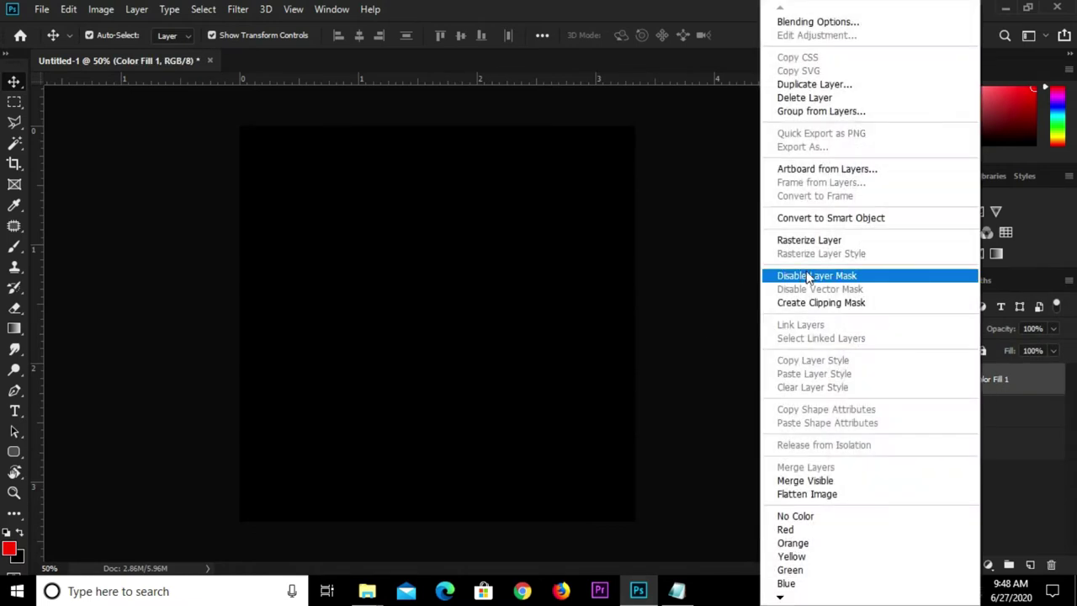
{"action": "left_click", "coordinate": [786, 217]}
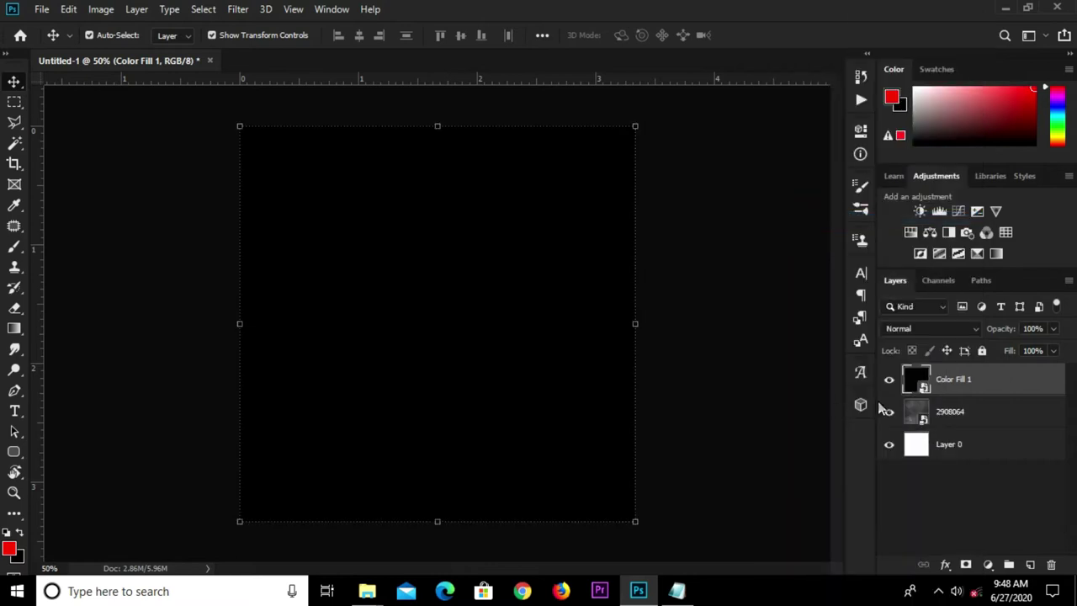
Step: Lower Color Fill 1 to 57% opacity and give it a layer mask
{"action": "left_click", "coordinate": [1051, 328]}
{"action": "left_click_drag", "start_coordinate": [1027, 346], "coordinate": [1040, 343]}
{"action": "left_click_drag", "start_coordinate": [1039, 345], "coordinate": [1033, 344]}
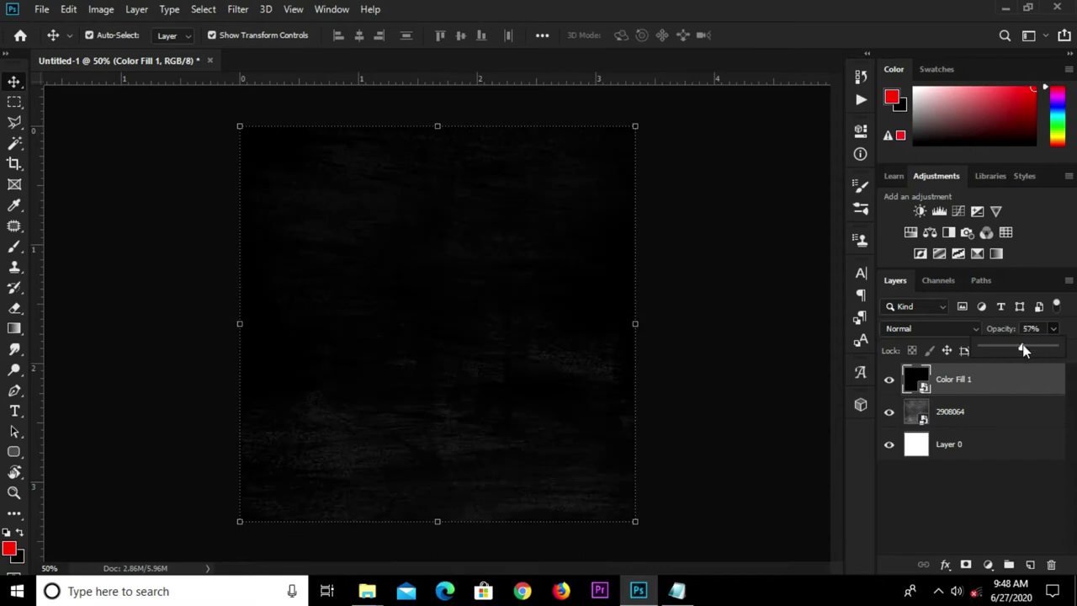
{"action": "left_click", "coordinate": [786, 358]}
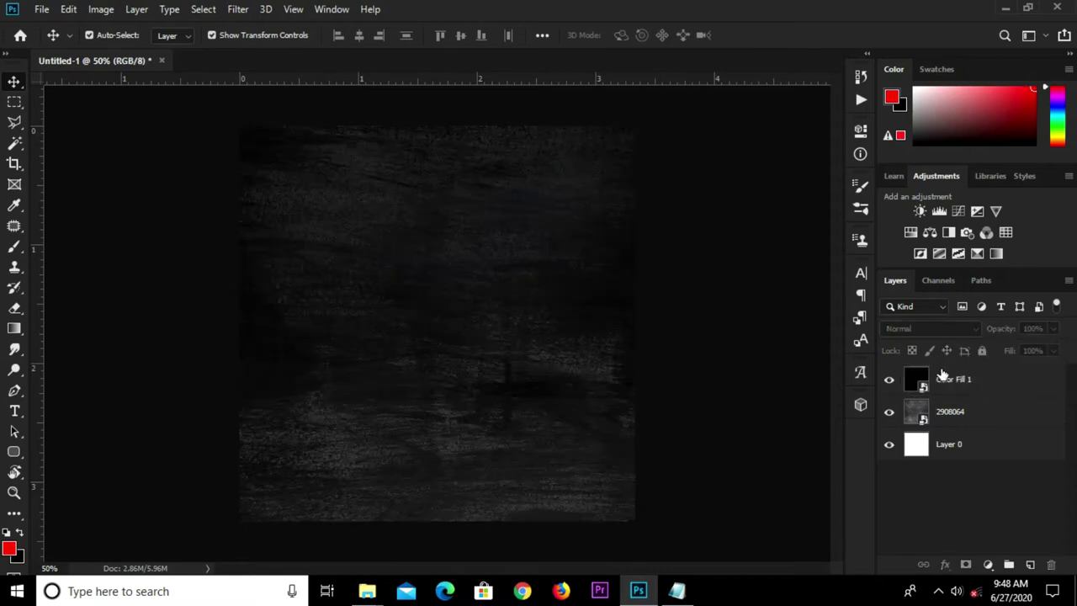
{"action": "left_click", "coordinate": [966, 565]}
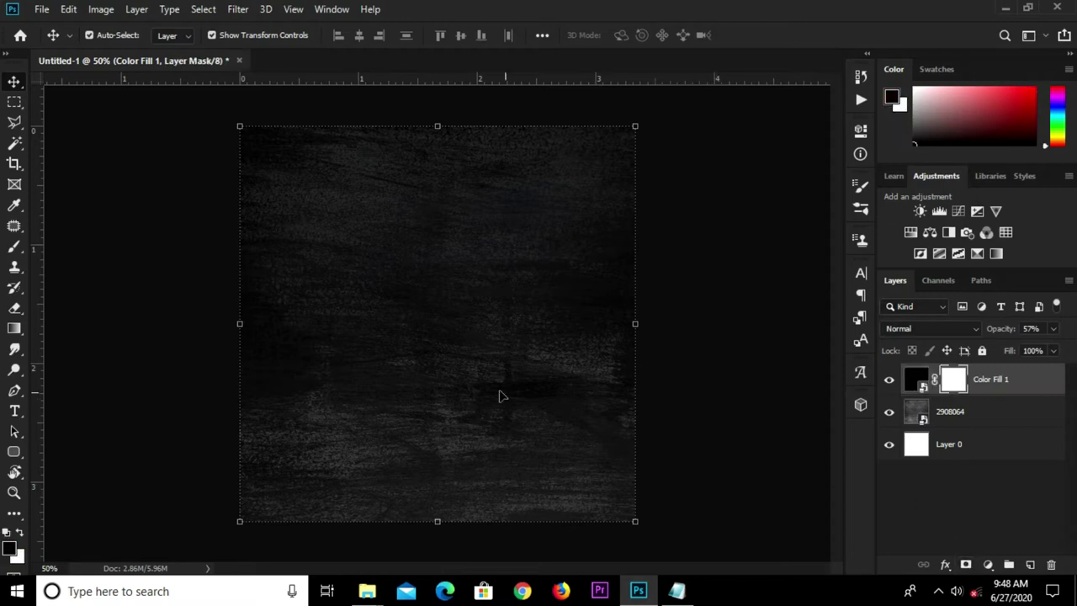
Step: Set up a 385 px soft Brush Tool with black as the foreground colour
{"action": "left_click", "coordinate": [14, 246]}
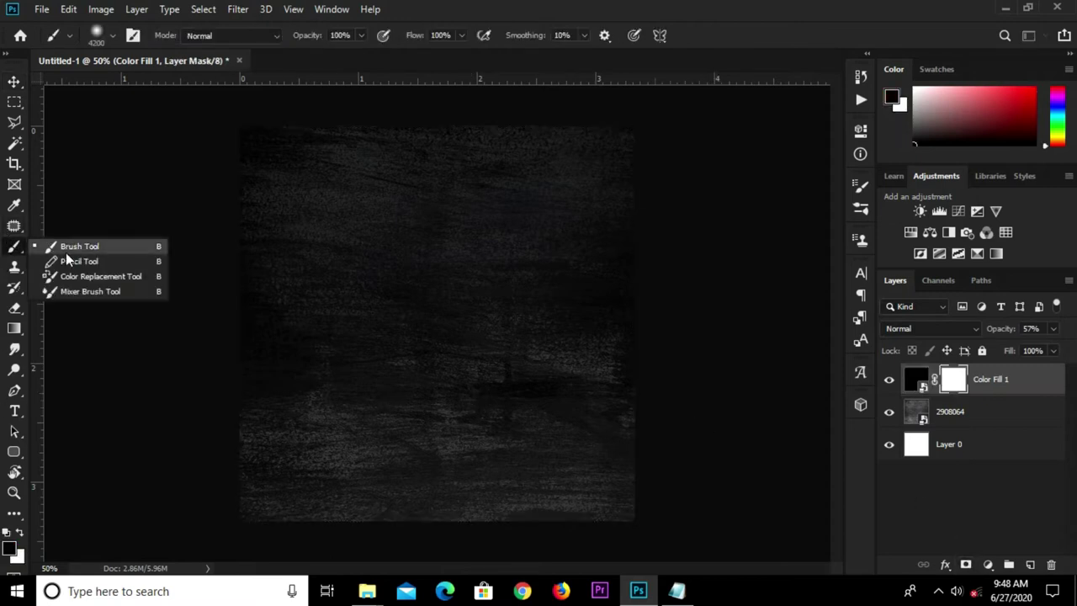
{"action": "left_click", "coordinate": [78, 251]}
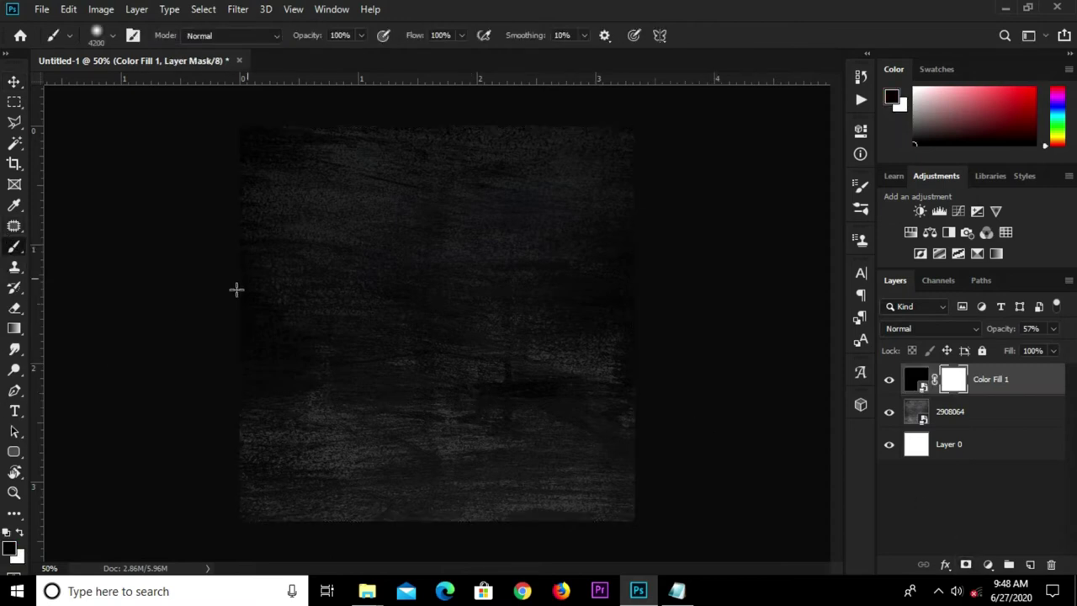
{"action": "right_click", "coordinate": [281, 226]}
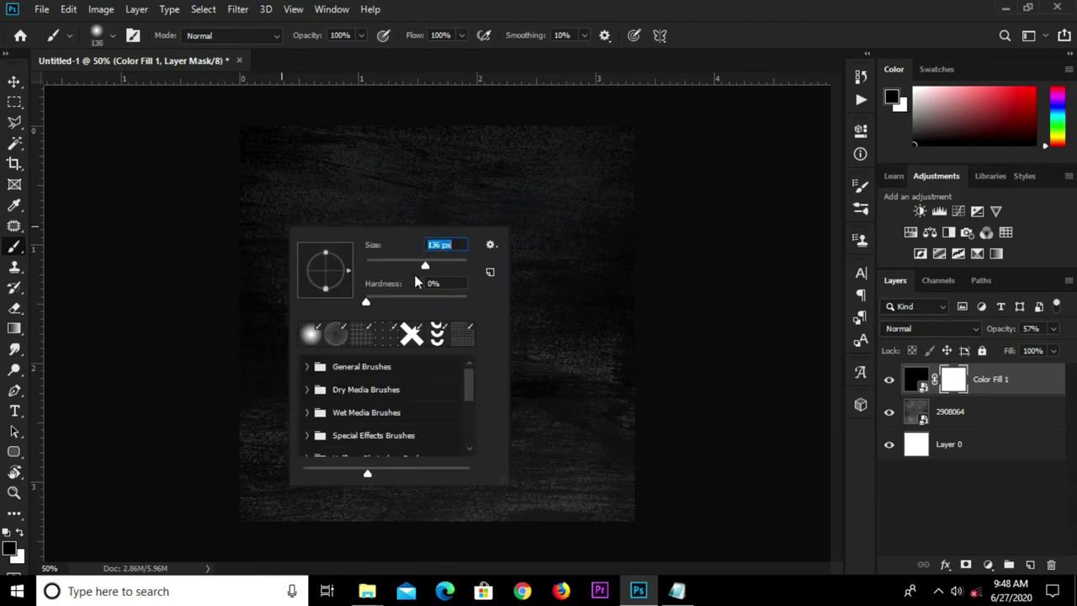
{"action": "left_click_drag", "start_coordinate": [449, 267], "coordinate": [455, 268]}
{"action": "left_click", "coordinate": [672, 32]}
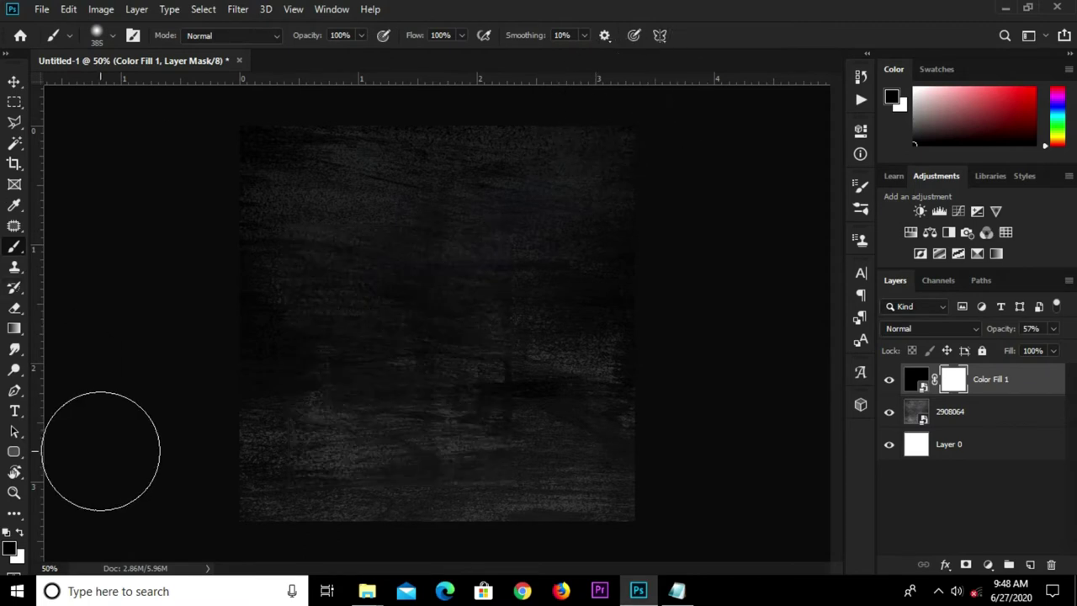
{"action": "left_click", "coordinate": [9, 549]}
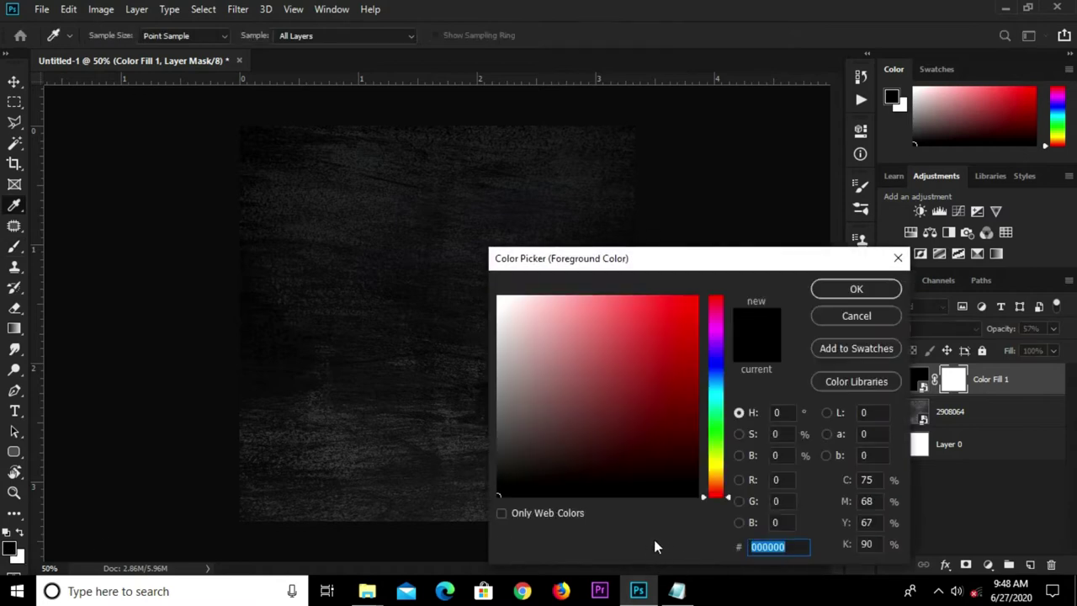
{"action": "left_click", "coordinate": [814, 289]}
Step: Paint black on the Color Fill 1 mask along the top and bottom to reveal the texture
{"action": "mouse_move", "coordinate": [565, 148]}
{"action": "left_mouse_down"}
{"action": "mouse_move", "coordinate": [435, 144]}
{"action": "mouse_move", "coordinate": [491, 144]}
{"action": "left_mouse_up"}
{"action": "mouse_move", "coordinate": [237, 459]}
{"action": "left_mouse_down"}
{"action": "mouse_move", "coordinate": [361, 485]}
{"action": "mouse_move", "coordinate": [471, 473]}
{"action": "mouse_move", "coordinate": [392, 466]}
{"action": "left_mouse_up"}
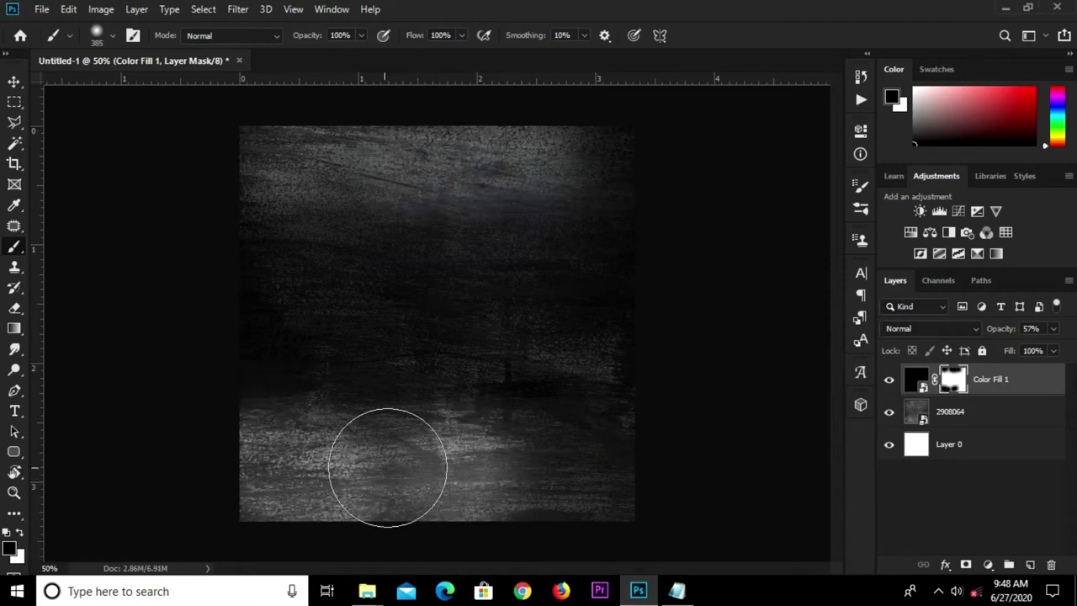
{"action": "mouse_move", "coordinate": [296, 445]}
{"action": "left_mouse_down"}
{"action": "mouse_move", "coordinate": [512, 457]}
{"action": "mouse_move", "coordinate": [631, 438]}
{"action": "left_mouse_up"}
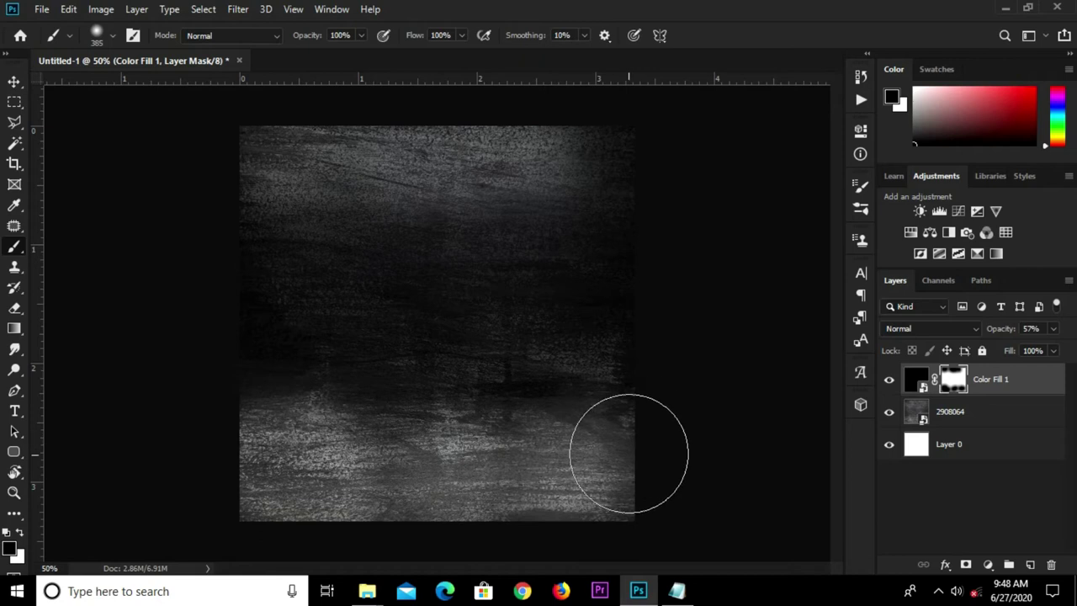
{"action": "left_click", "coordinate": [13, 82]}
{"action": "left_click", "coordinate": [193, 288]}
{"action": "left_click", "coordinate": [41, 9]}
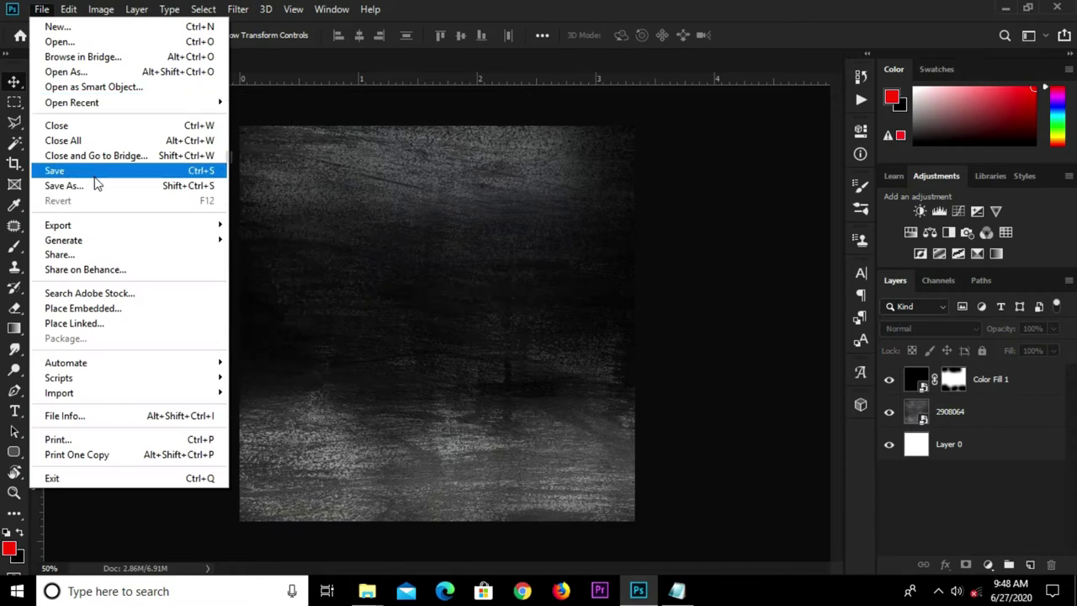
Step: Embed the indomie-logo image onto the poster
{"action": "left_click", "coordinate": [107, 309]}
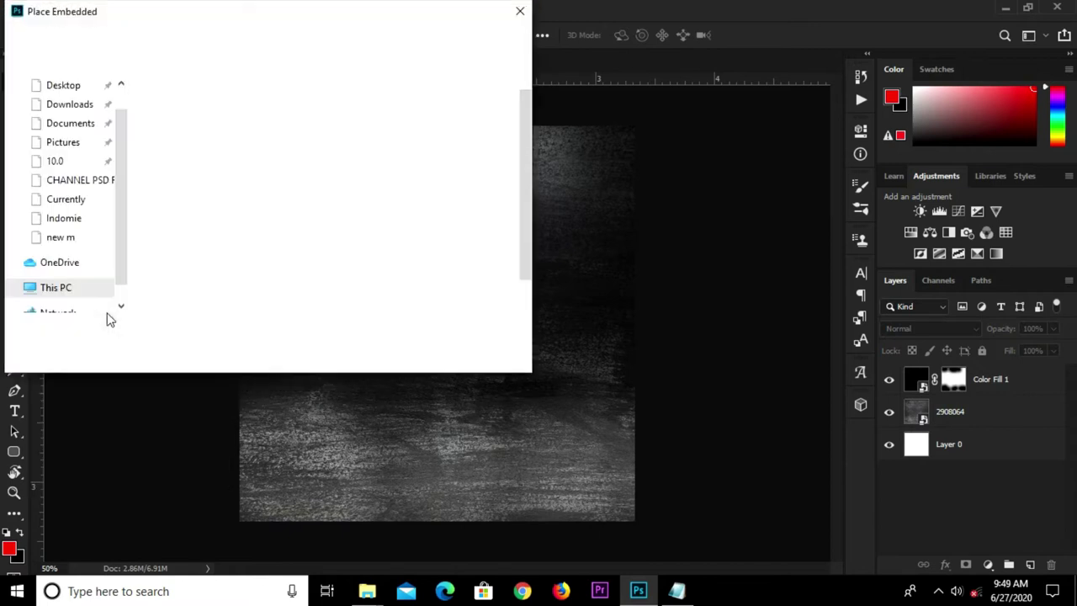
{"action": "left_click", "coordinate": [188, 275]}
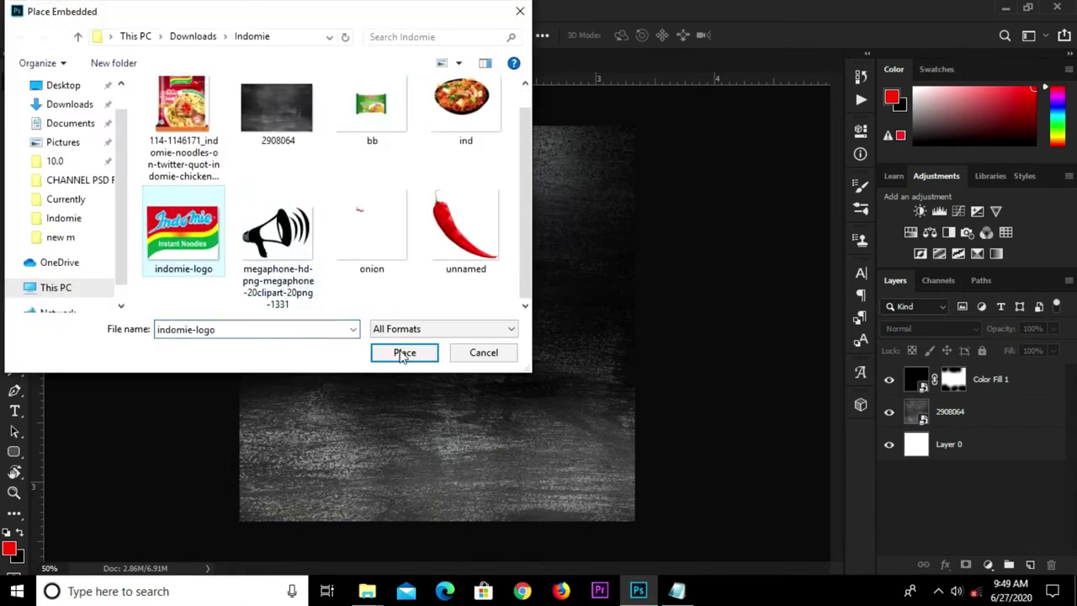
{"action": "left_click", "coordinate": [405, 353]}
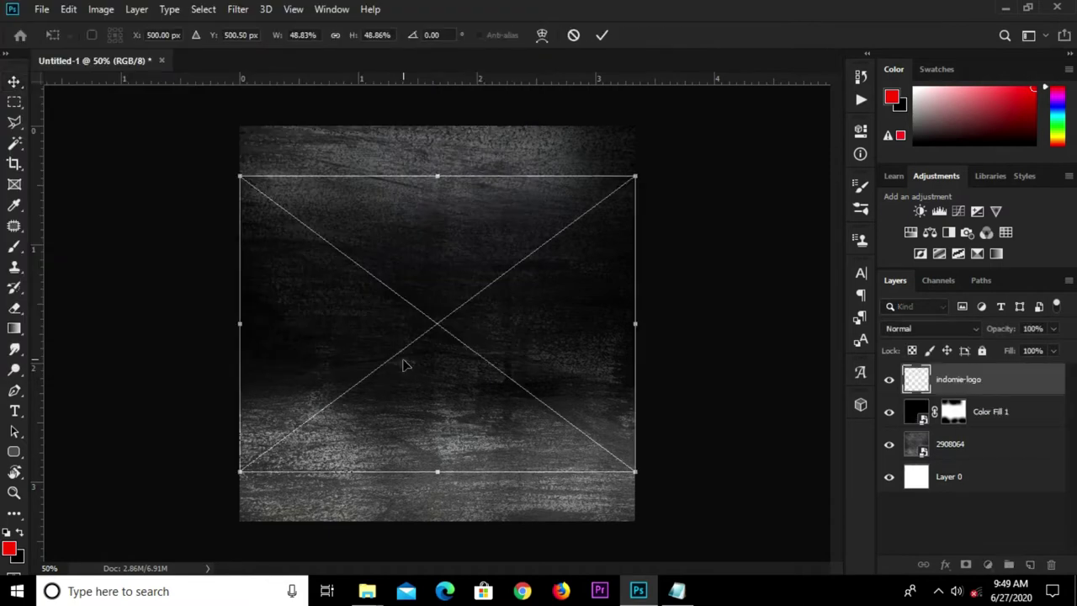
{"action": "left_click", "coordinate": [602, 35]}
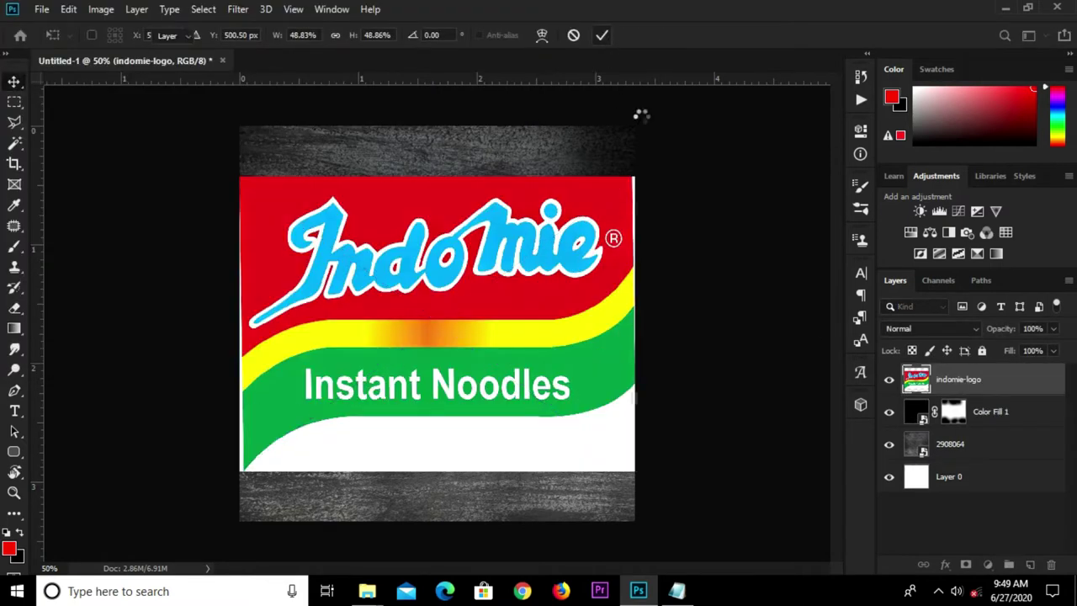
Step: Lower Color Fill 1 to 42% opacity while the logo is temporarily hidden
{"action": "left_click", "coordinate": [888, 379]}
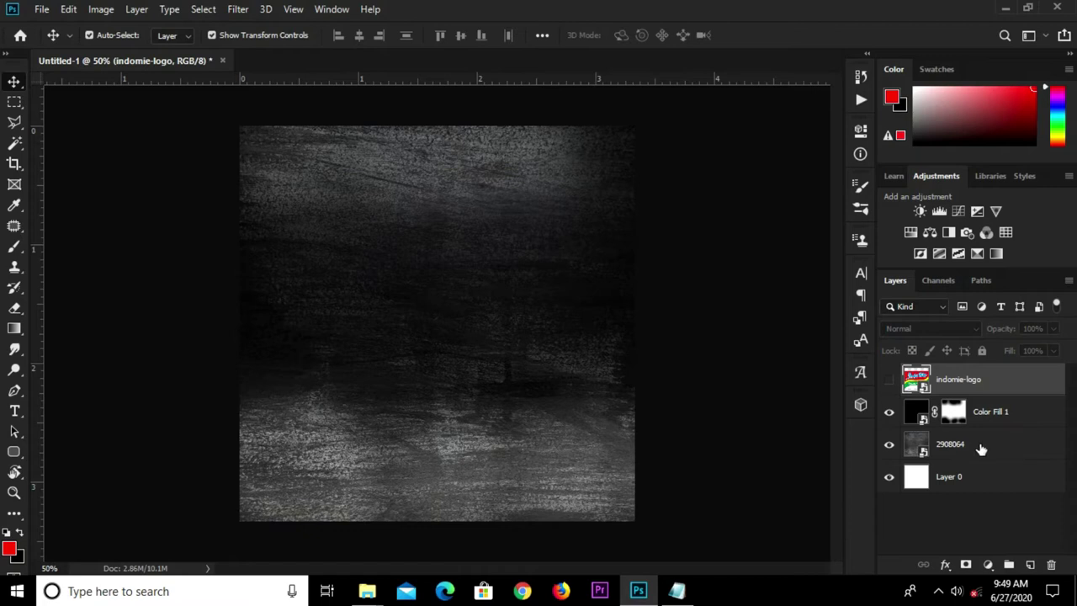
{"action": "left_click", "coordinate": [989, 429]}
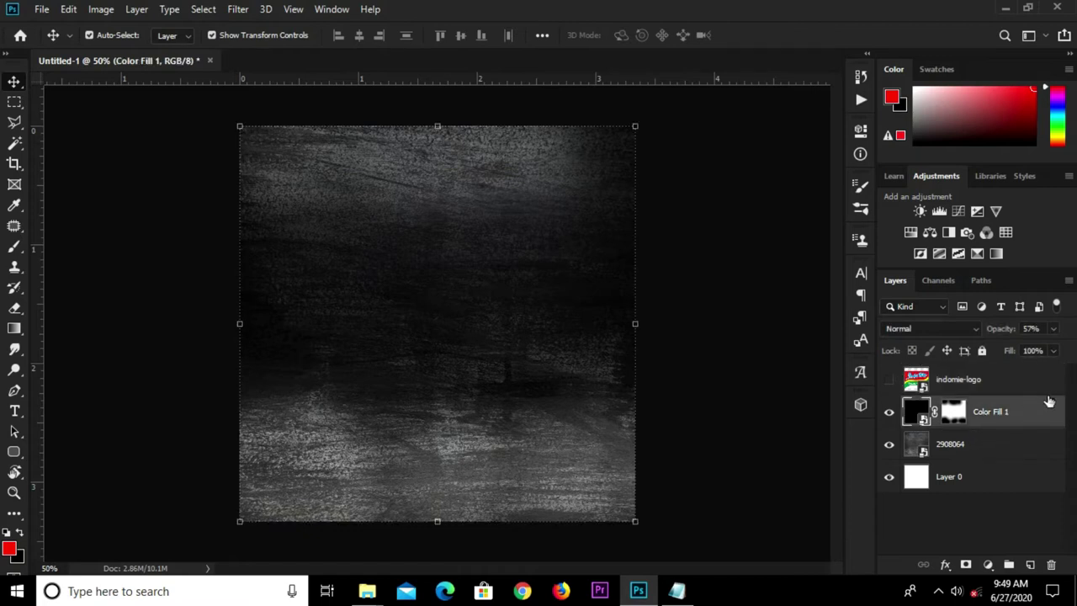
{"action": "left_click", "coordinate": [1053, 329]}
{"action": "left_click_drag", "start_coordinate": [1020, 350], "coordinate": [1024, 350]}
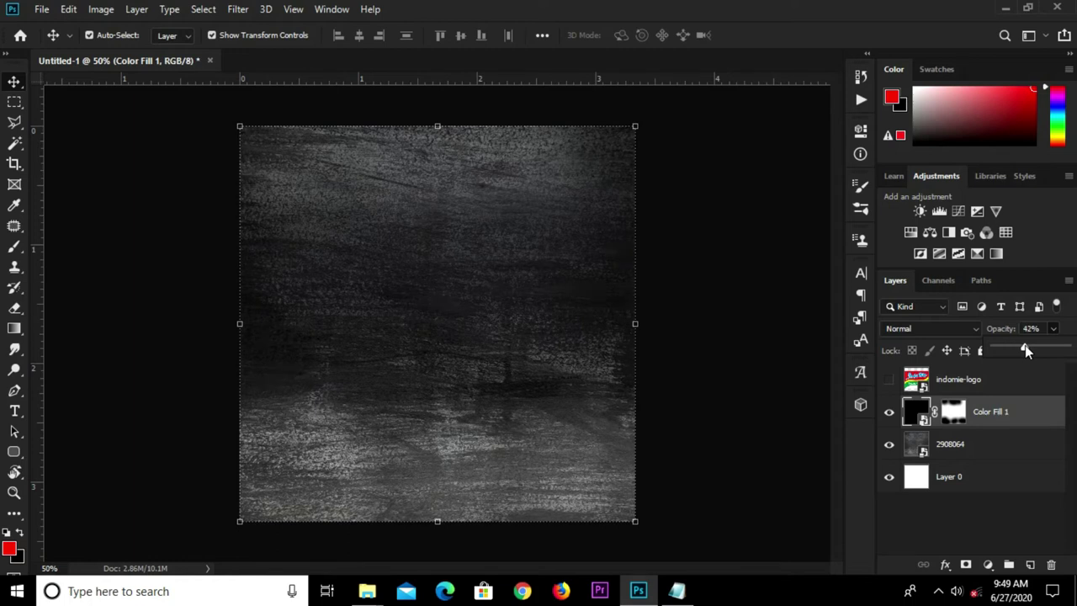
{"action": "left_click", "coordinate": [783, 370]}
{"action": "left_click", "coordinate": [889, 380]}
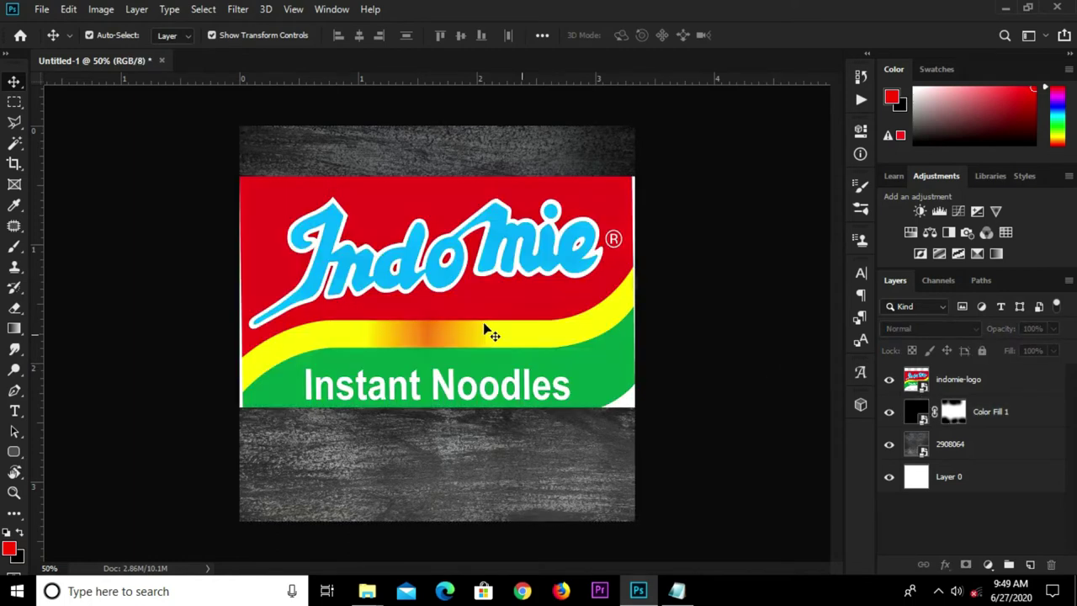
Step: Rasterize the indomie-logo layer
{"action": "left_click", "coordinate": [486, 329]}
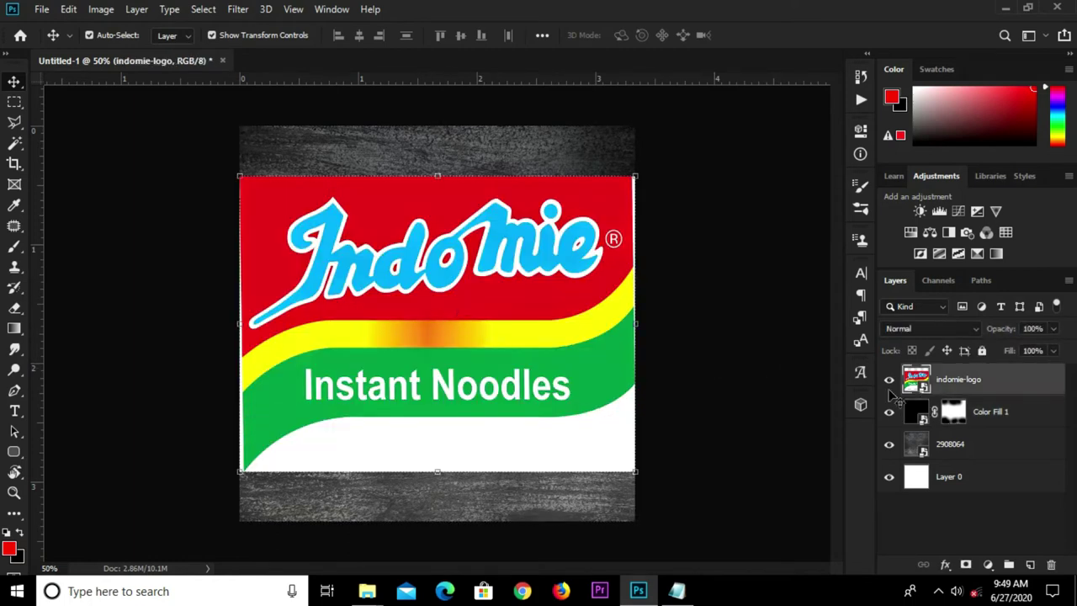
{"action": "right_click", "coordinate": [976, 379]}
{"action": "left_click", "coordinate": [810, 283]}
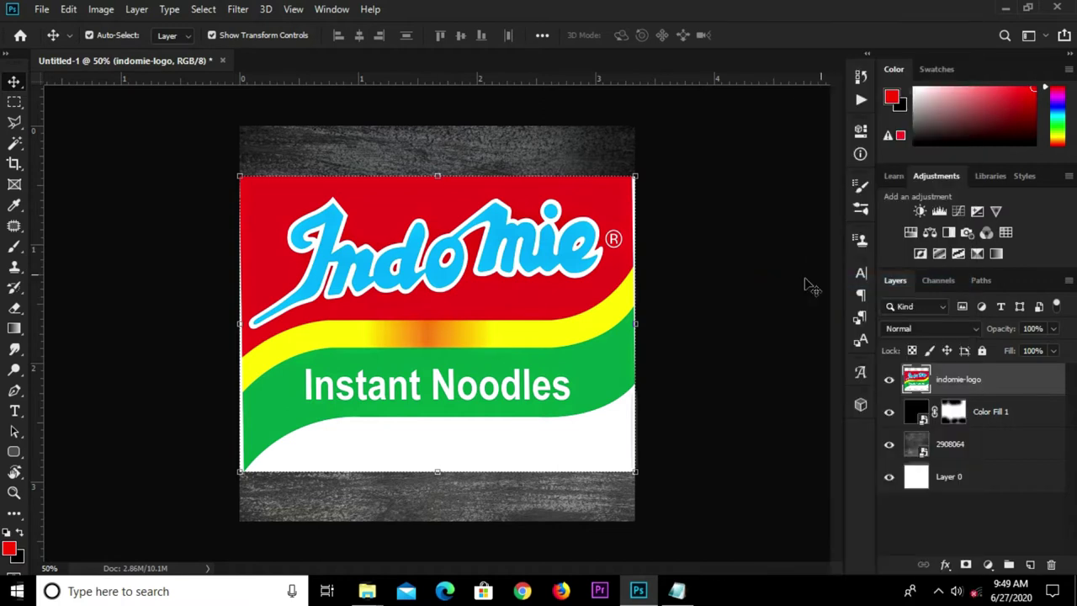
{"action": "left_click", "coordinate": [17, 147]}
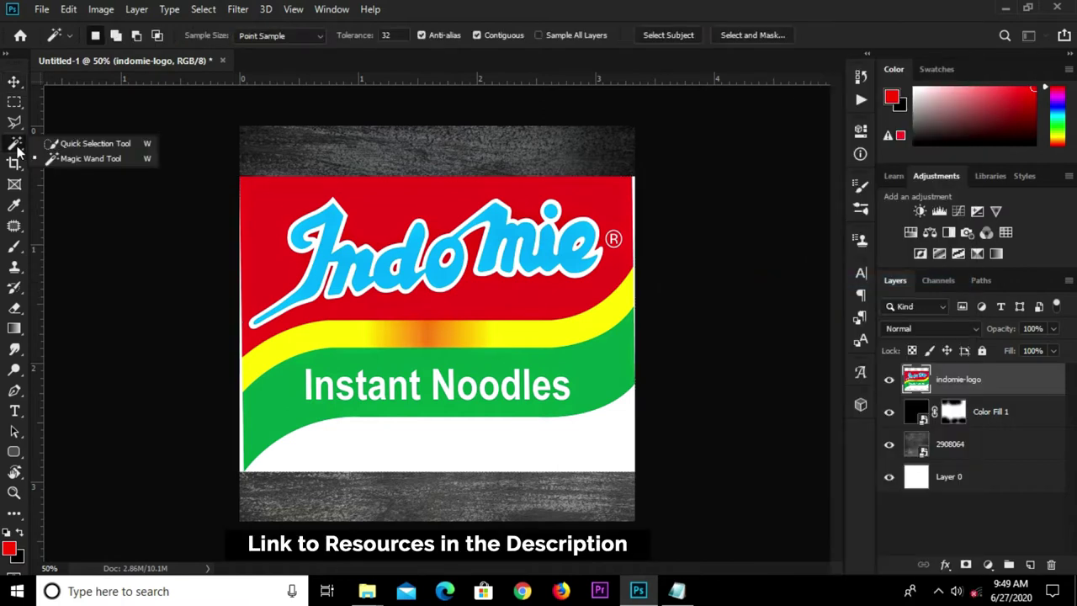
Step: Magic-wand delete the logo's white area under the green band and its thin left edge
{"action": "left_click", "coordinate": [95, 157]}
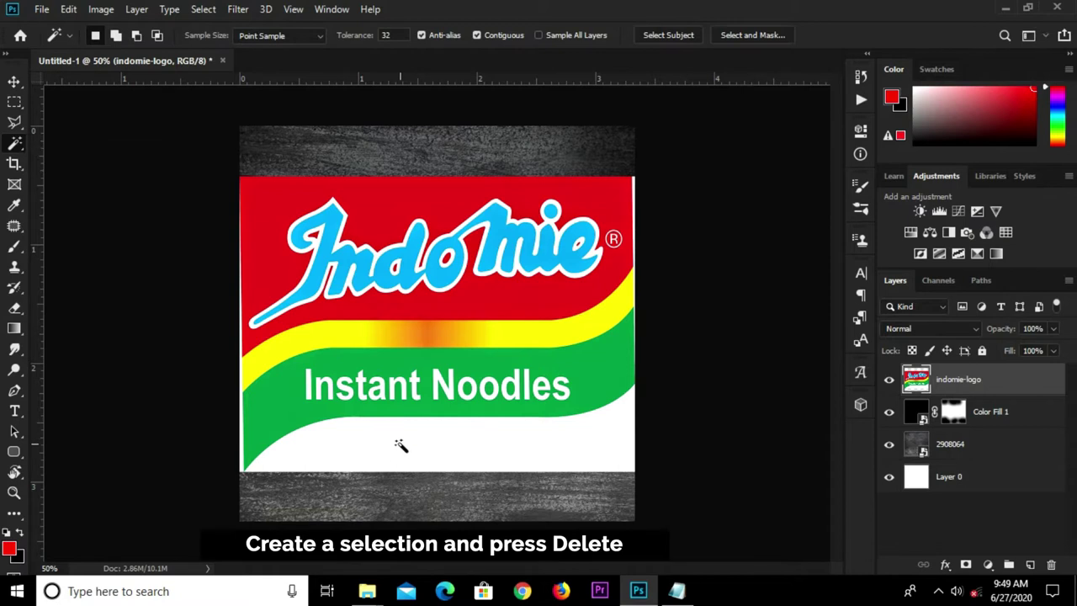
{"action": "key", "text": "Delete"}
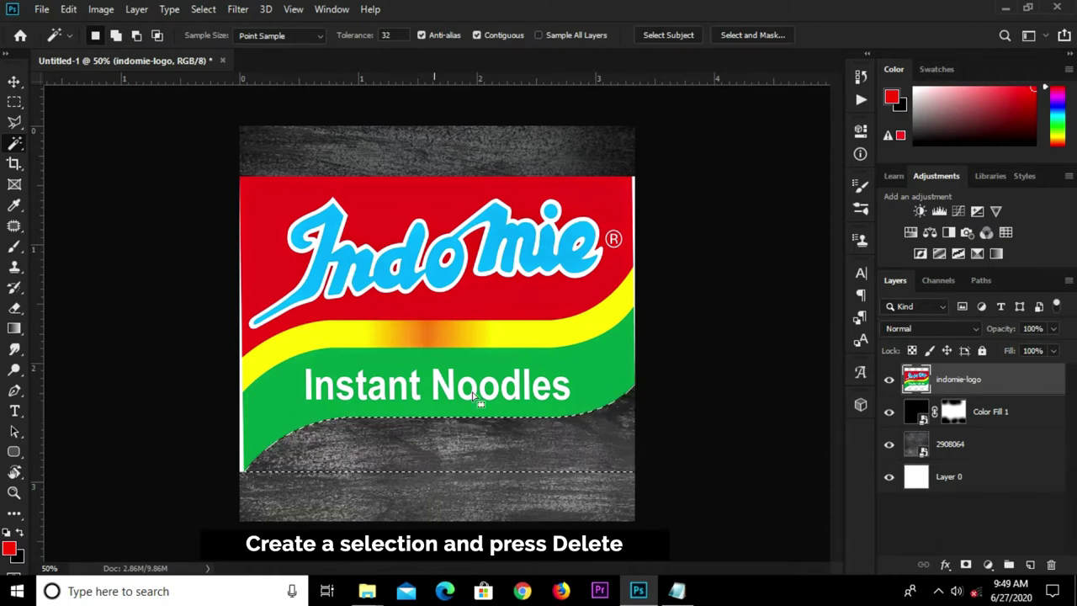
{"action": "key", "text": "ctrl+d"}
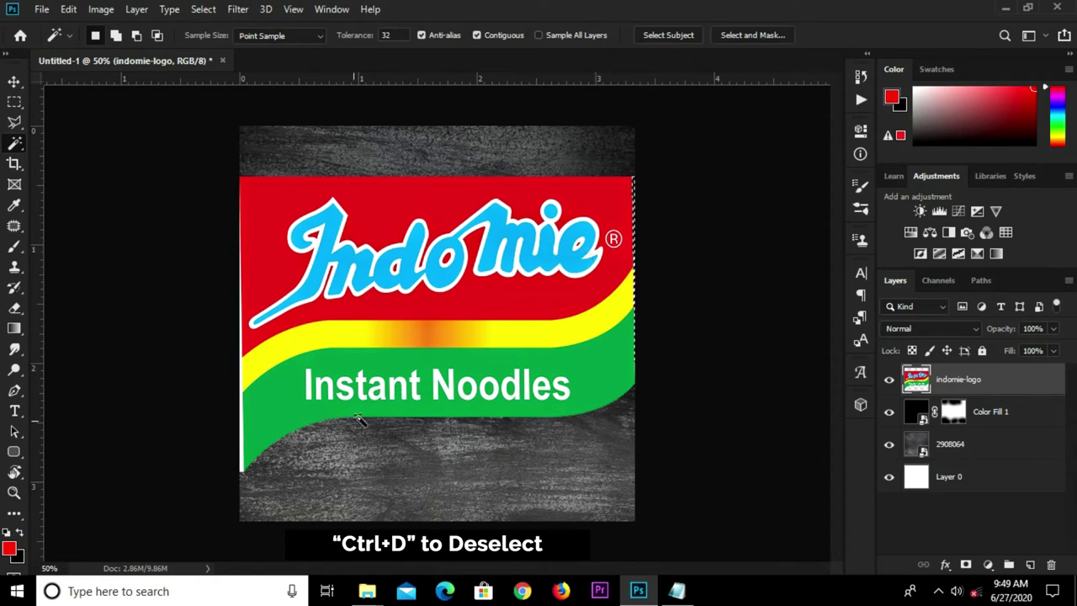
{"action": "left_click", "coordinate": [244, 450]}
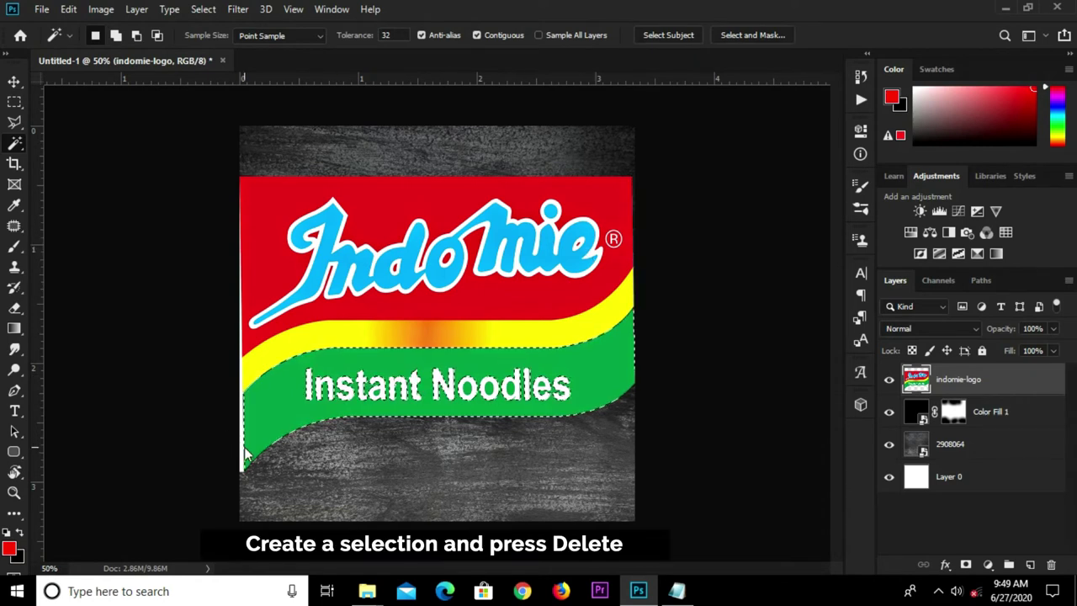
{"action": "left_click", "coordinate": [242, 444]}
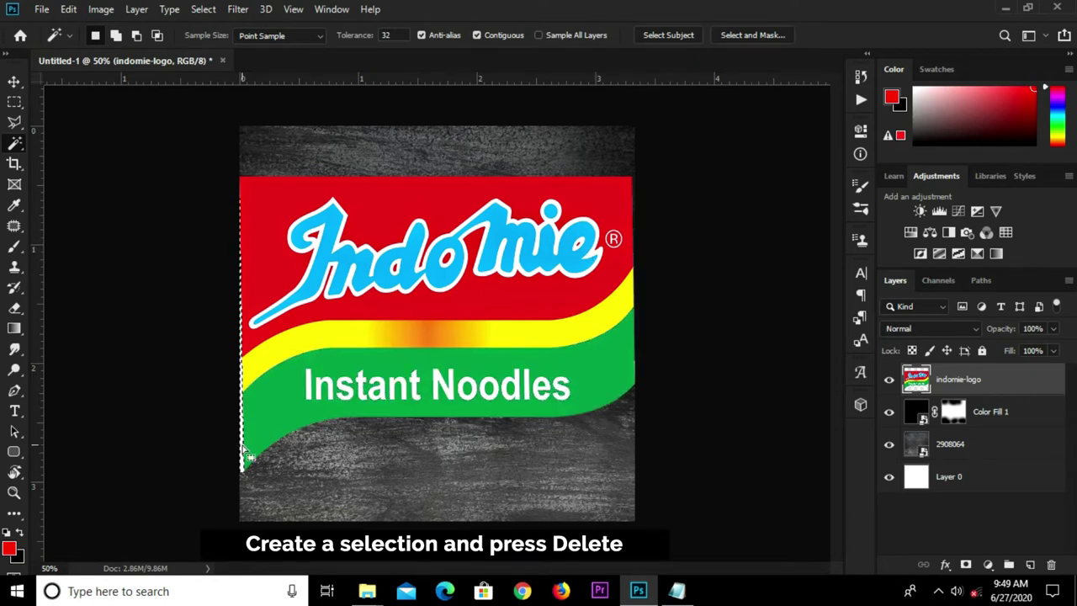
{"action": "key", "text": "Delete"}
{"action": "key", "text": "ctrl+d"}
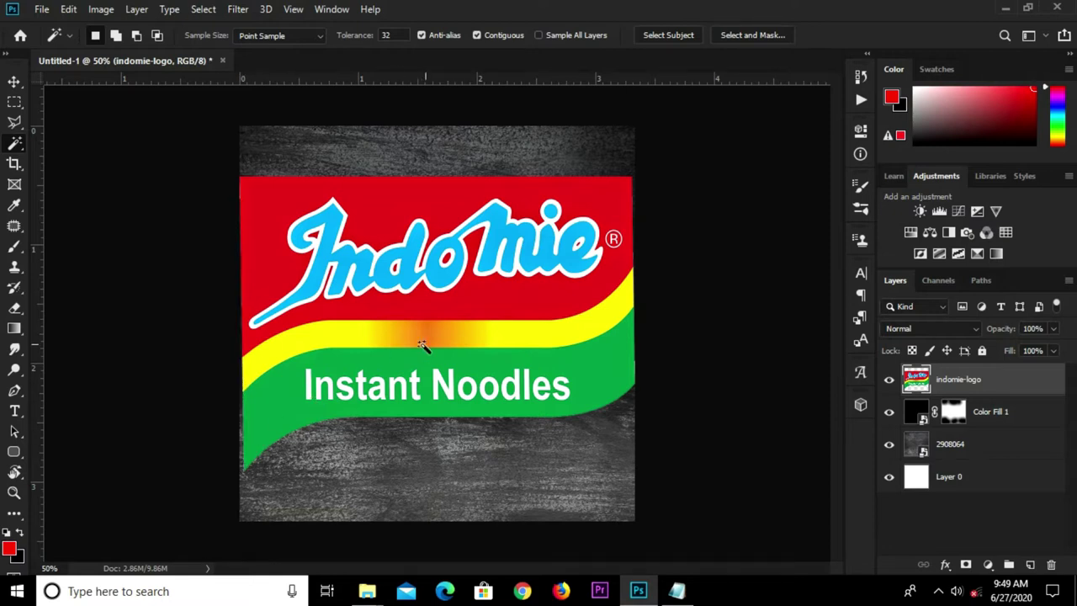
Step: Convert the indomie-logo layer back to a Smart Object with the Move Tool active
{"action": "key", "text": "v"}
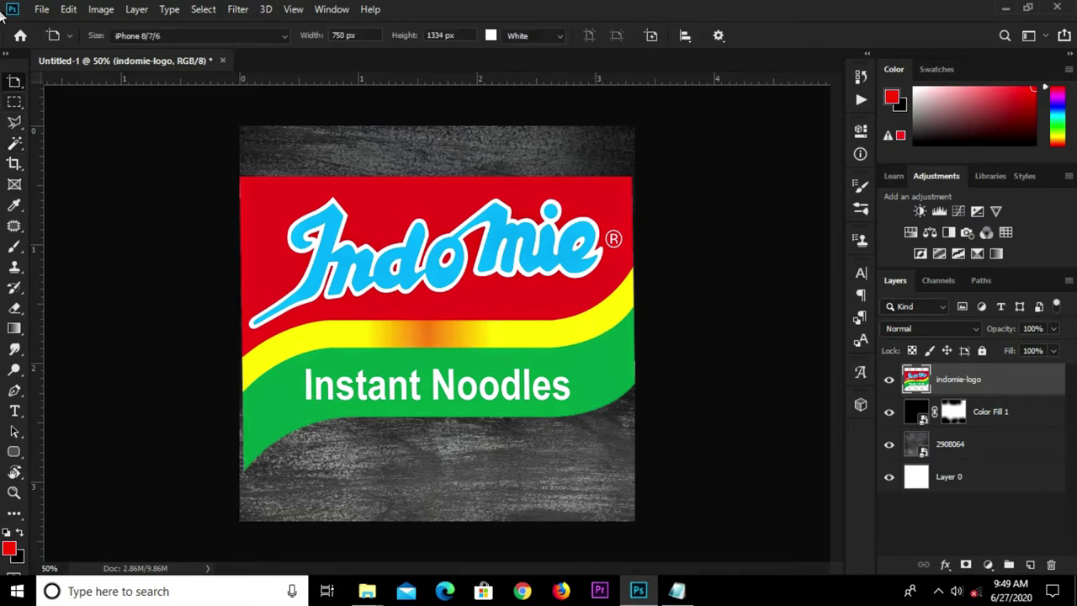
{"action": "right_click", "coordinate": [19, 82]}
{"action": "left_click", "coordinate": [59, 84]}
{"action": "right_click", "coordinate": [1001, 379]}
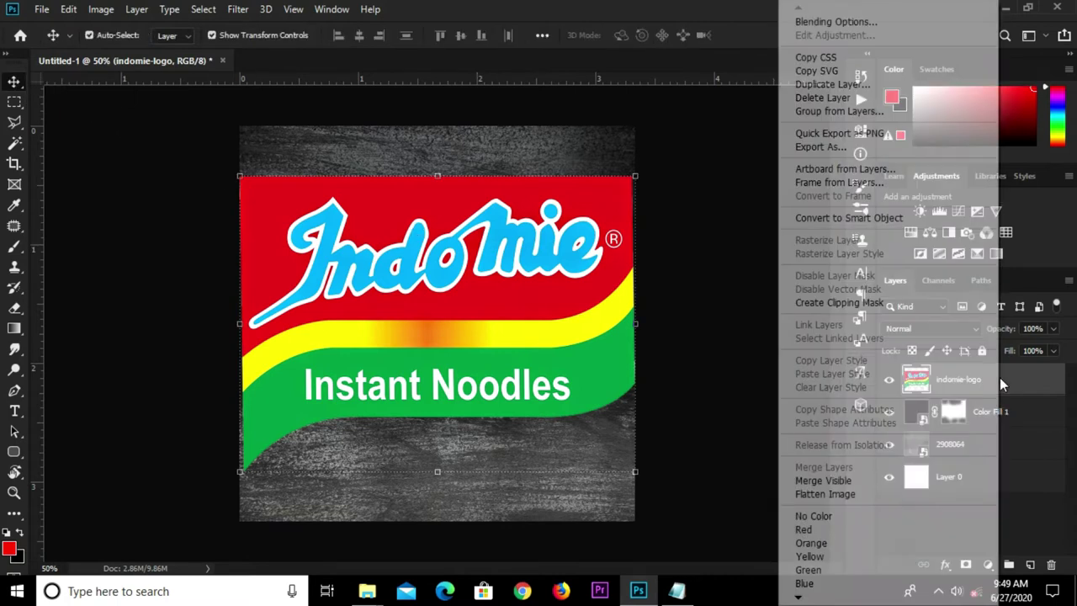
{"action": "left_click", "coordinate": [811, 215]}
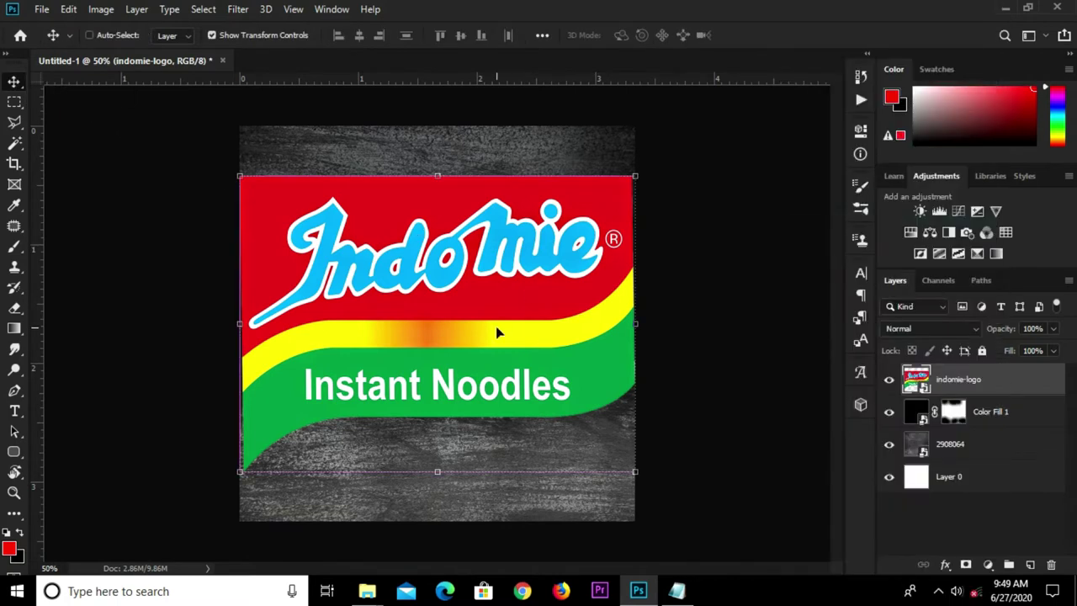
Step: Scale the logo down to about 23% and move it into the top-left corner
{"action": "key", "text": "ctrl+t"}
{"action": "mouse_move", "coordinate": [438, 177]}
{"action": "left_mouse_down"}
{"action": "mouse_move", "coordinate": [437, 389]}
{"action": "mouse_move", "coordinate": [322, 160]}
{"action": "left_mouse_up"}
{"action": "left_click_drag", "start_coordinate": [253, 137], "coordinate": [260, 149]}
{"action": "left_click_drag", "start_coordinate": [302, 189], "coordinate": [281, 164]}
{"action": "left_click", "coordinate": [601, 34]}
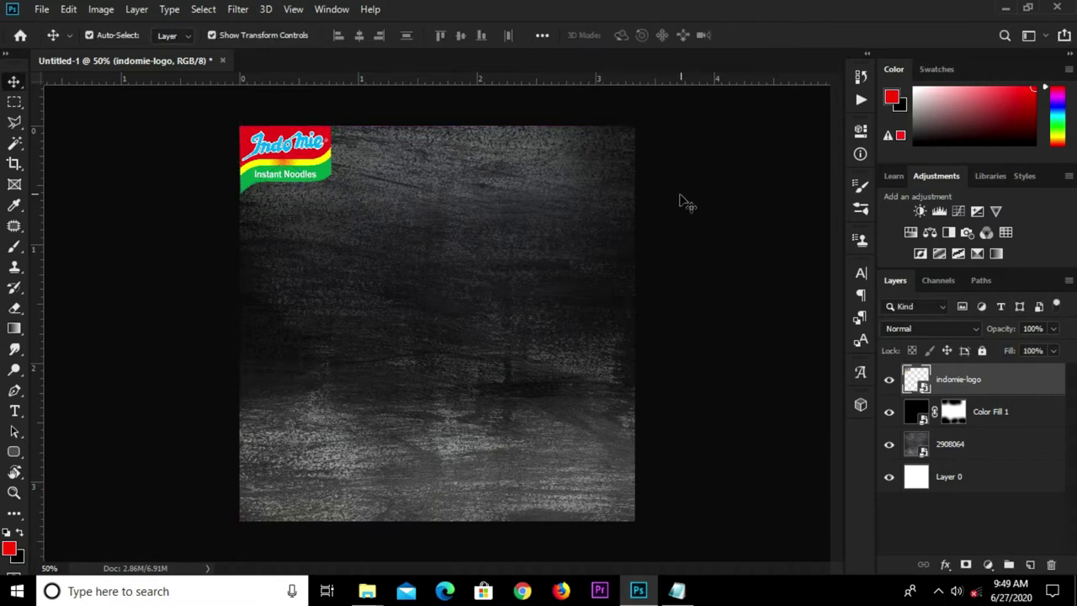
Step: Place the ind noodle bowl image onto the poster as an embedded layer
{"action": "left_click", "coordinate": [41, 10]}
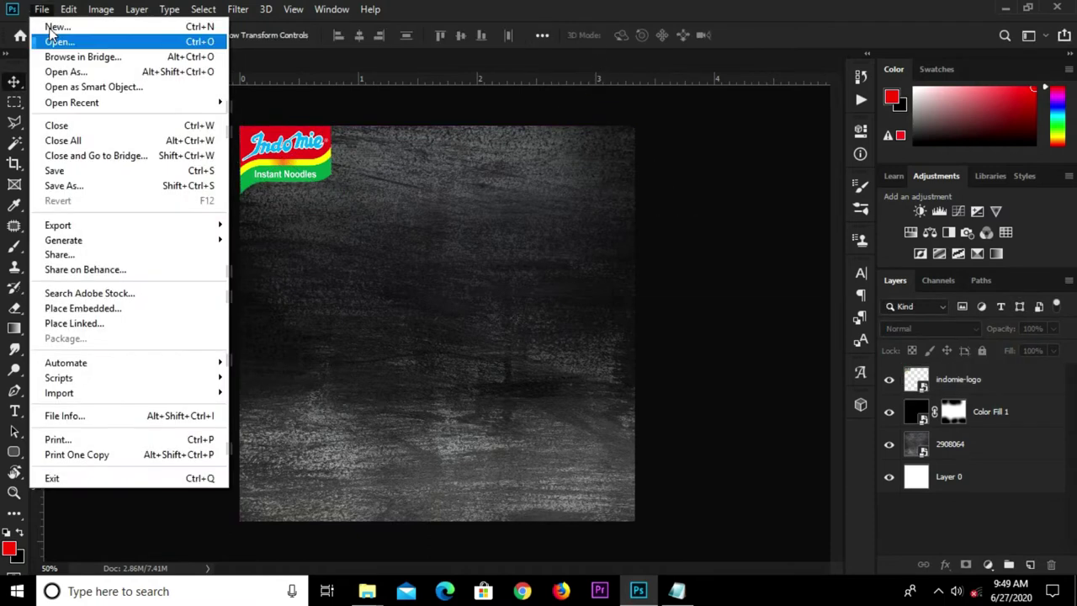
{"action": "left_click", "coordinate": [116, 306]}
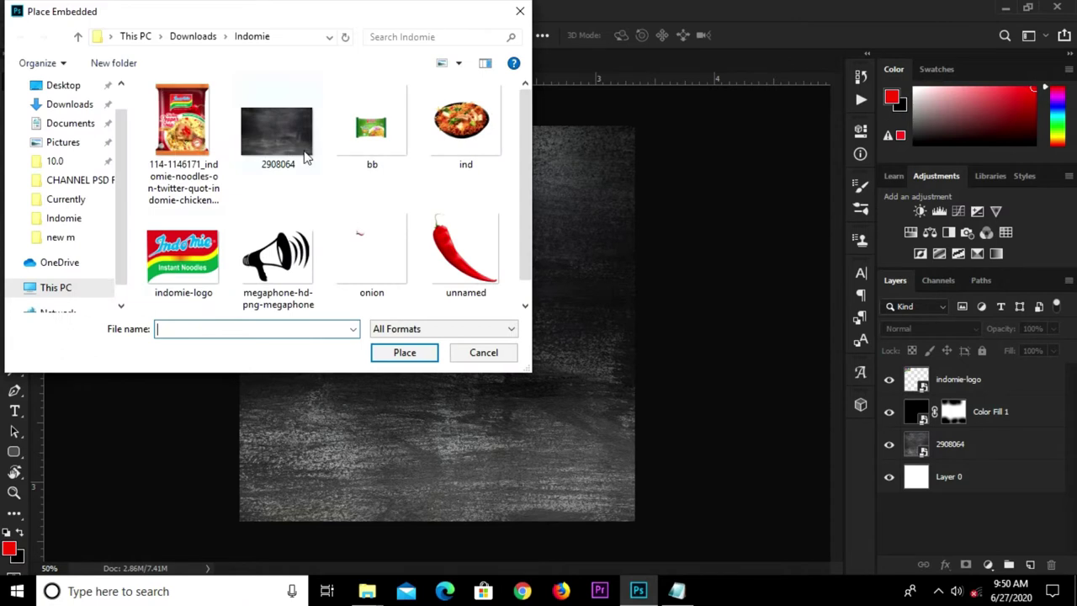
{"action": "left_click", "coordinate": [461, 124]}
{"action": "left_click", "coordinate": [404, 353]}
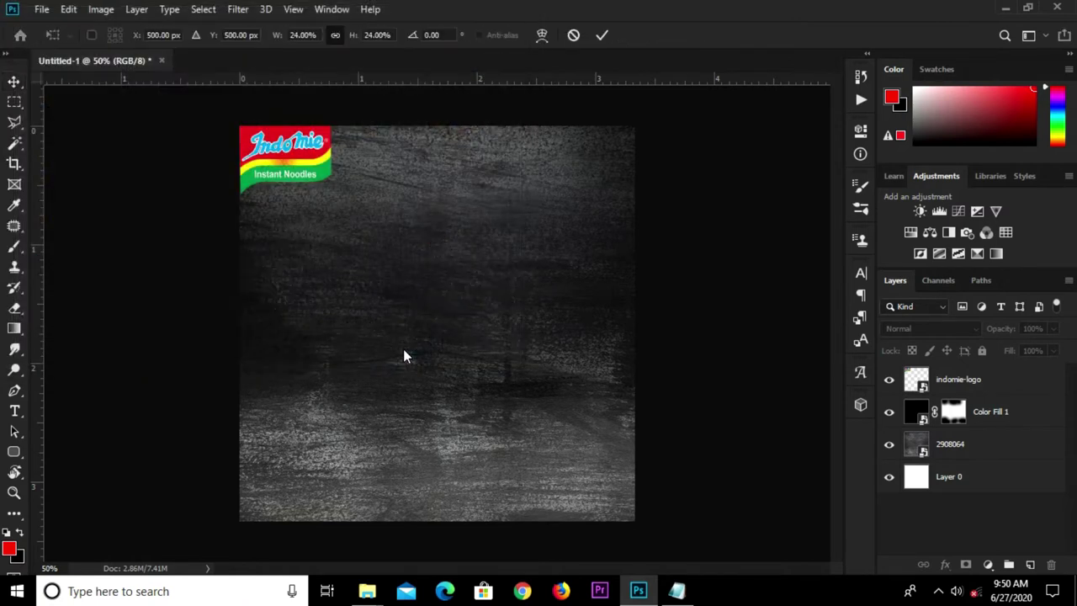
{"action": "left_click", "coordinate": [601, 34]}
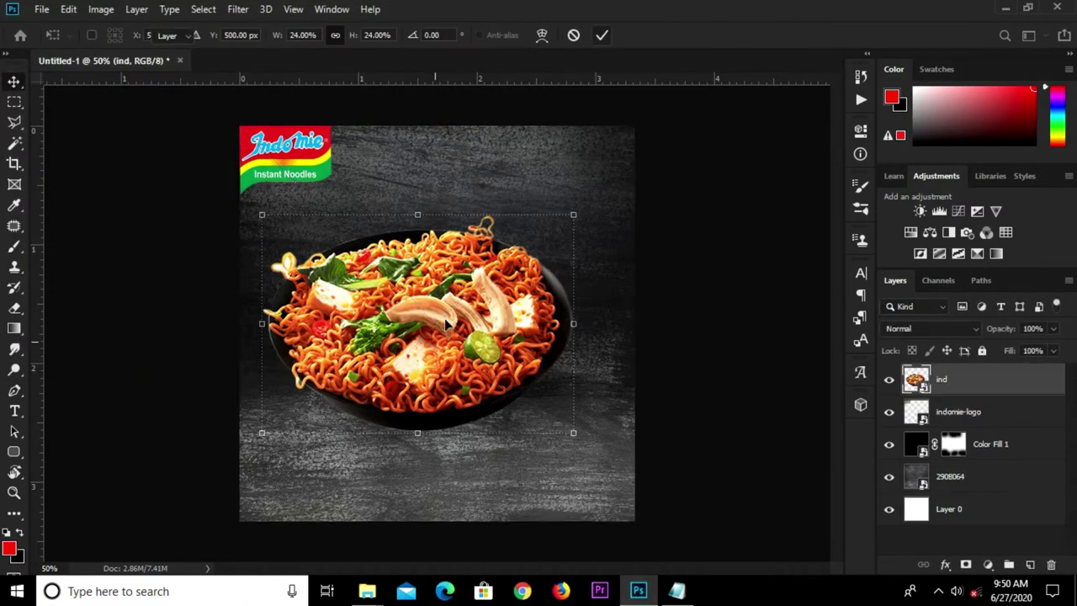
Step: Shrink the ind bowl, set it partly off the bottom-left corner, and duplicate it
{"action": "right_click", "coordinate": [1001, 383]}
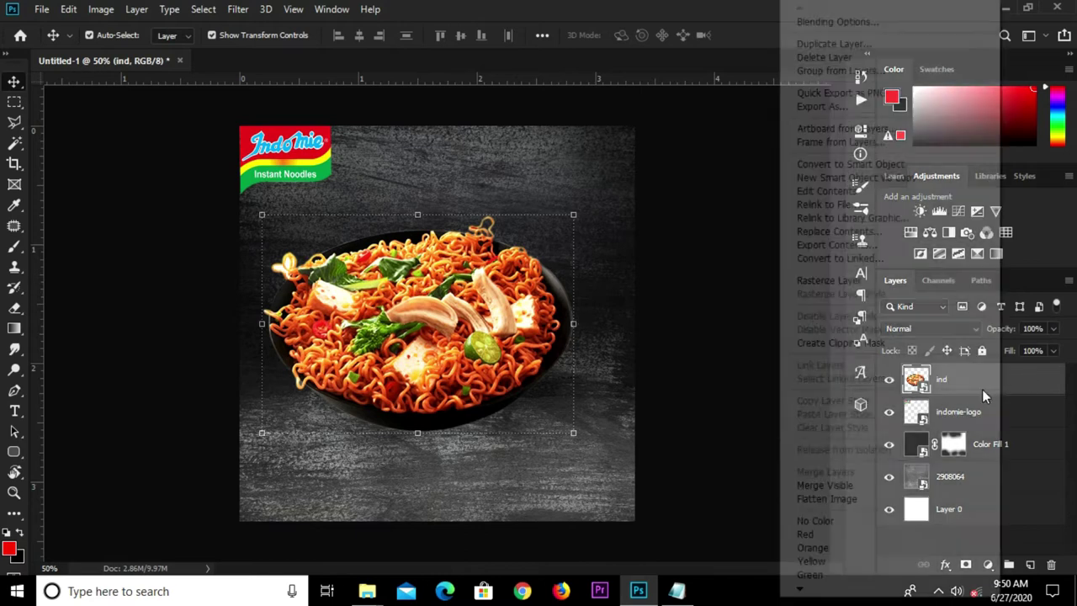
{"action": "left_click", "coordinate": [806, 166]}
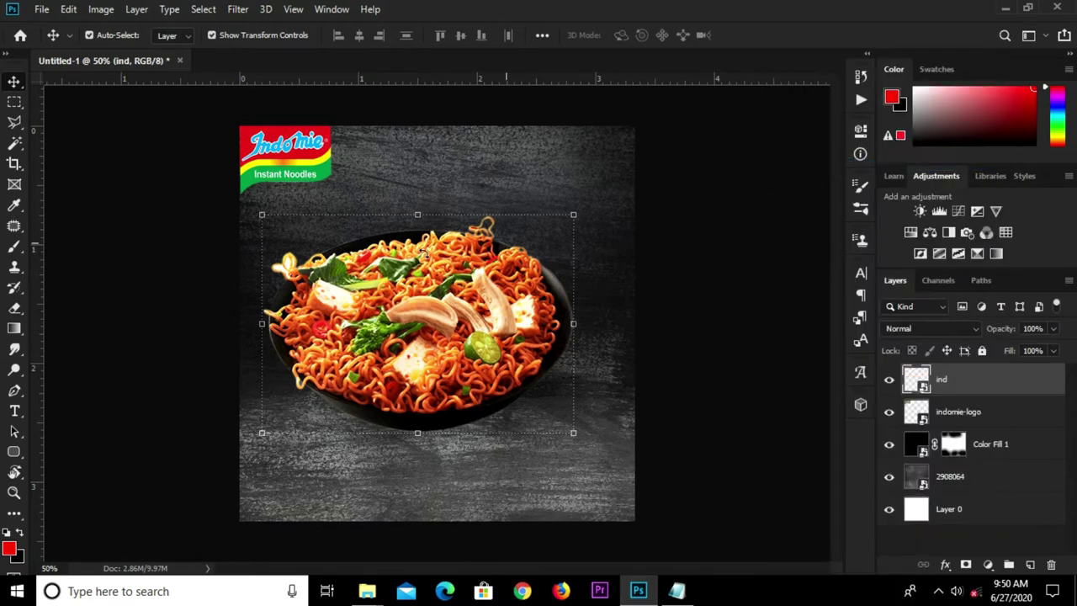
{"action": "key", "text": "ctrl+t"}
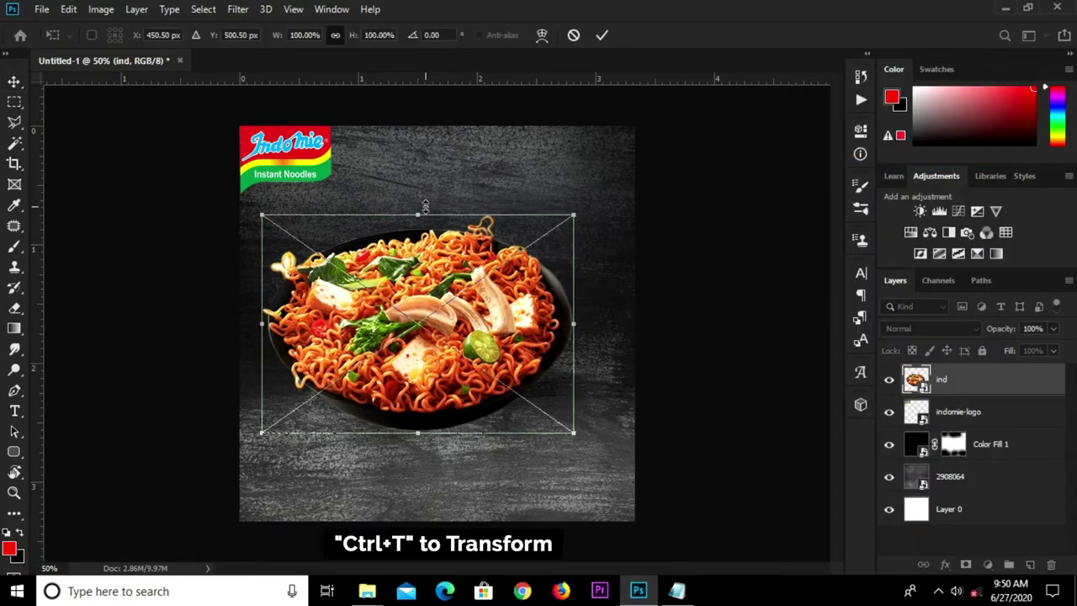
{"action": "mouse_move", "coordinate": [425, 233]}
{"action": "left_mouse_down"}
{"action": "mouse_move", "coordinate": [428, 276]}
{"action": "mouse_move", "coordinate": [418, 275]}
{"action": "left_mouse_up"}
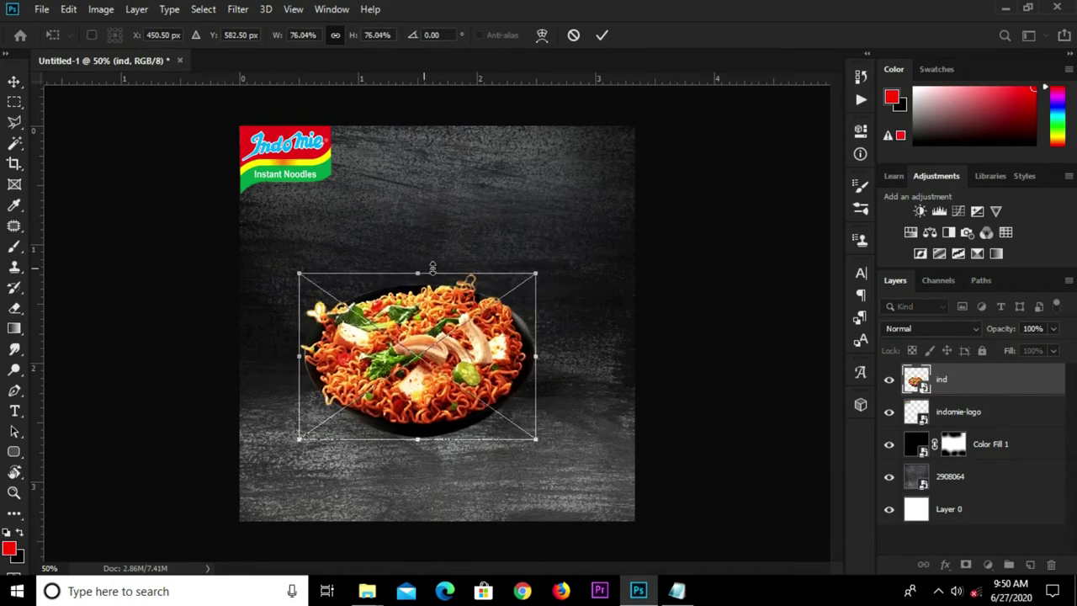
{"action": "left_click", "coordinate": [601, 35]}
{"action": "left_click_drag", "start_coordinate": [462, 339], "coordinate": [337, 464]}
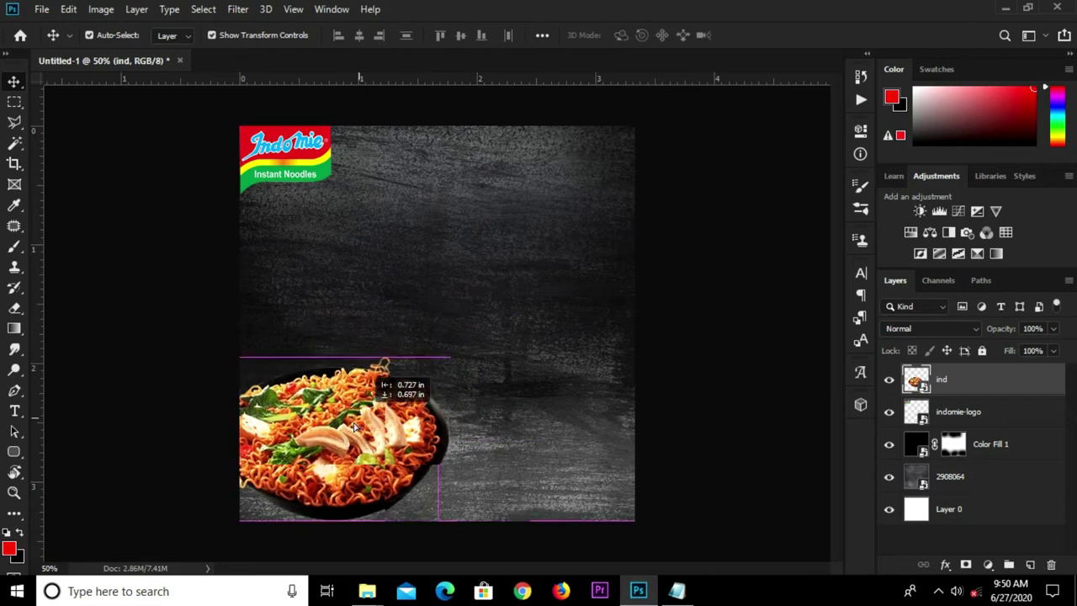
{"action": "left_click_drag", "start_coordinate": [329, 466], "coordinate": [313, 469]}
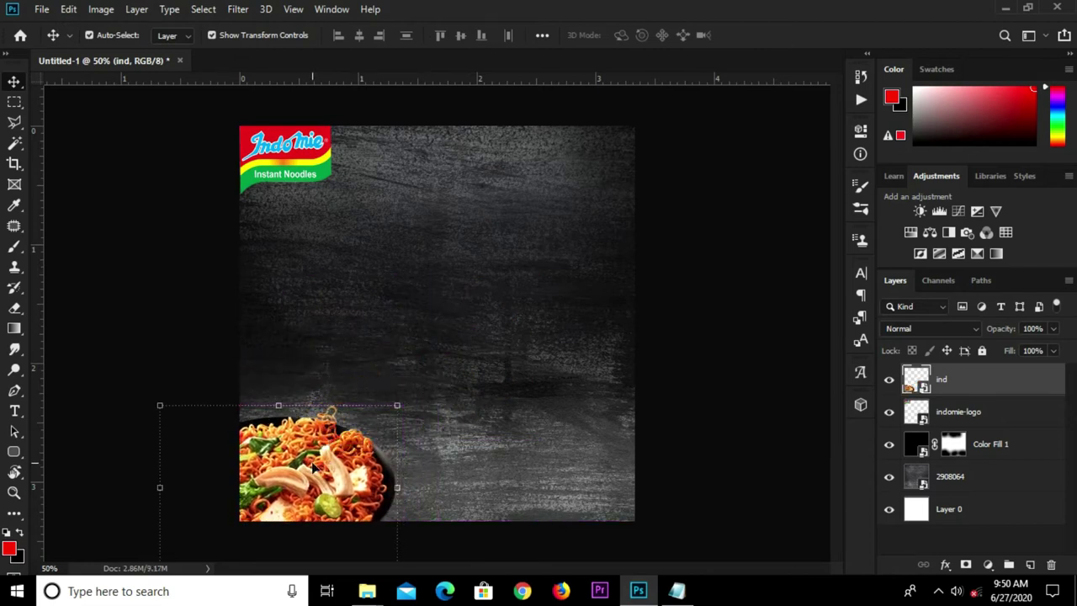
{"action": "key", "text": "ctrl+j"}
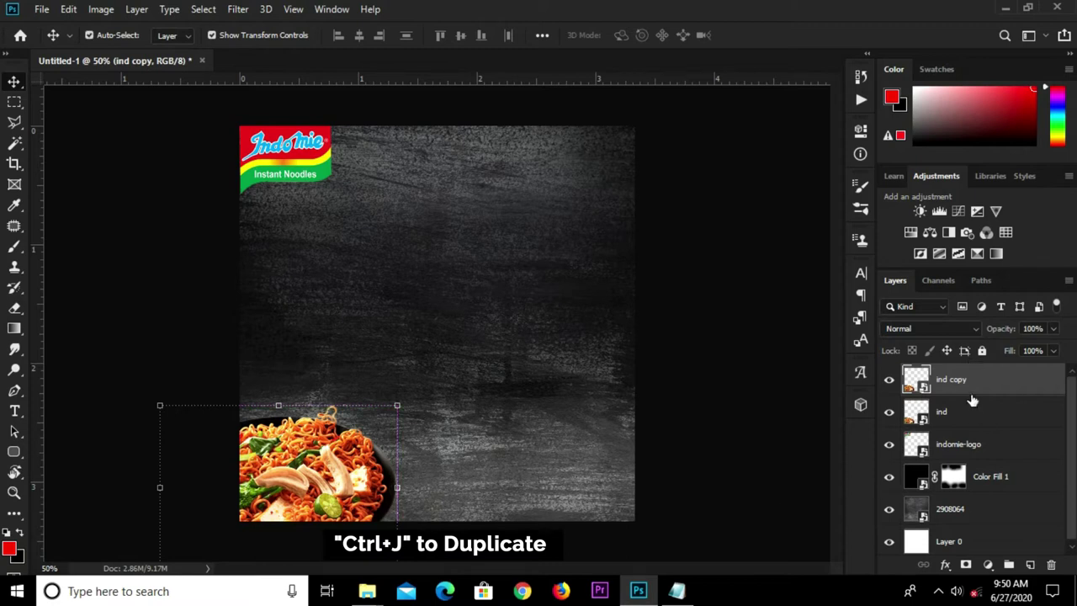
Step: Rotate the ind copy bowl into the top-right corner and nudge the bottom-left bowl left
{"action": "mouse_move", "coordinate": [289, 452]}
{"action": "left_mouse_down"}
{"action": "mouse_move", "coordinate": [397, 305]}
{"action": "mouse_move", "coordinate": [391, 334]}
{"action": "mouse_move", "coordinate": [412, 303]}
{"action": "left_mouse_up"}
{"action": "mouse_move", "coordinate": [302, 219]}
{"action": "left_mouse_down"}
{"action": "mouse_move", "coordinate": [506, 207]}
{"action": "mouse_move", "coordinate": [446, 181]}
{"action": "mouse_move", "coordinate": [408, 181]}
{"action": "left_mouse_up"}
{"action": "mouse_move", "coordinate": [467, 288]}
{"action": "left_mouse_down"}
{"action": "mouse_move", "coordinate": [574, 205]}
{"action": "mouse_move", "coordinate": [623, 206]}
{"action": "left_mouse_up"}
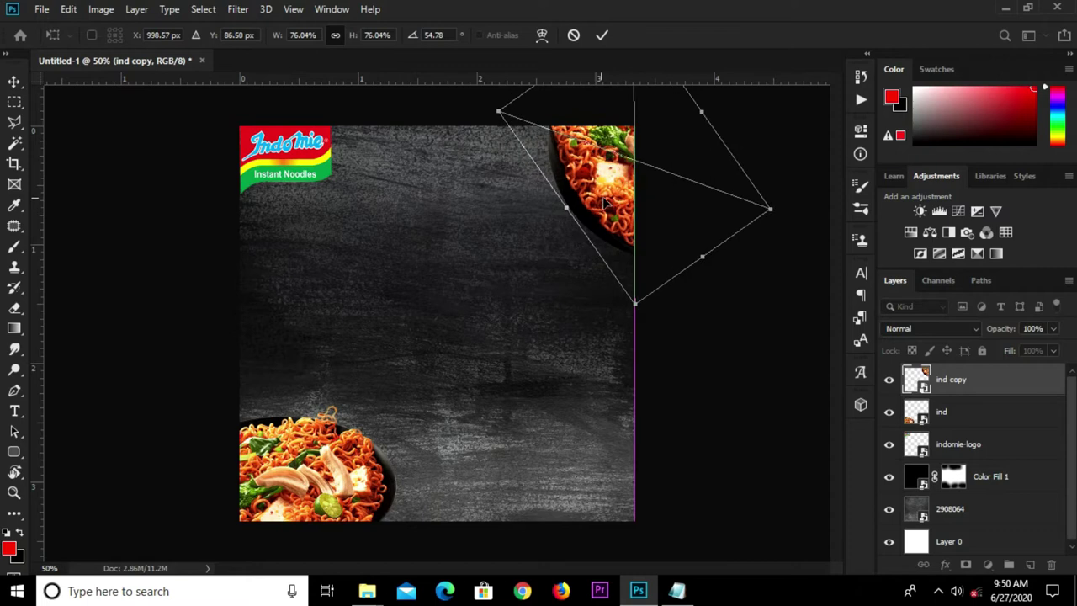
{"action": "left_click", "coordinate": [601, 35]}
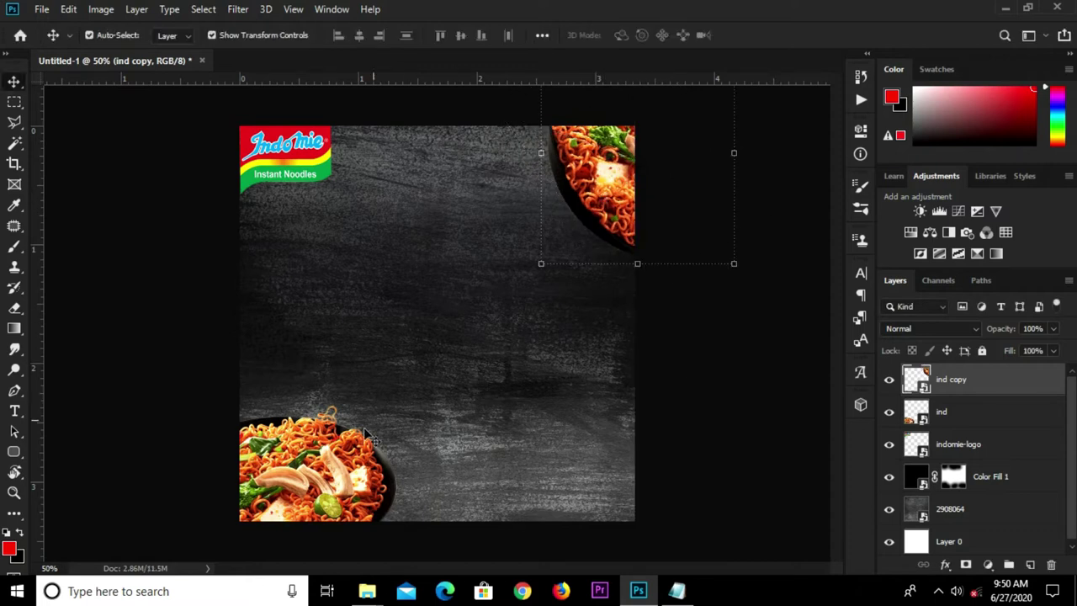
{"action": "left_click_drag", "start_coordinate": [311, 499], "coordinate": [299, 498]}
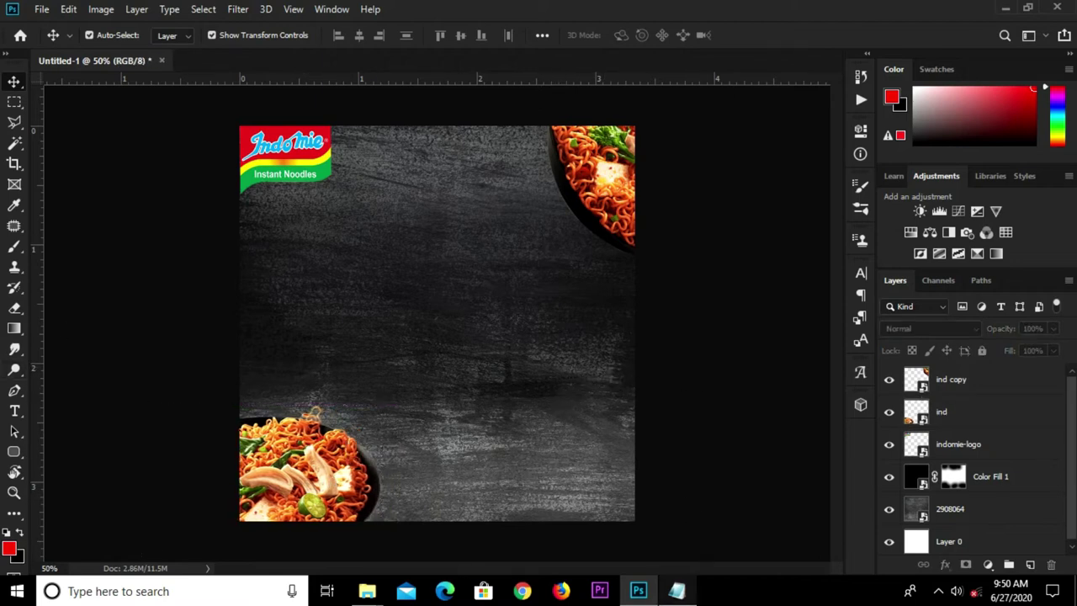
{"action": "left_click", "coordinate": [677, 590]}
Step: Copy the word 'Indomie' from the Notepad notes
{"action": "left_click_drag", "start_coordinate": [323, 237], "coordinate": [265, 224]}
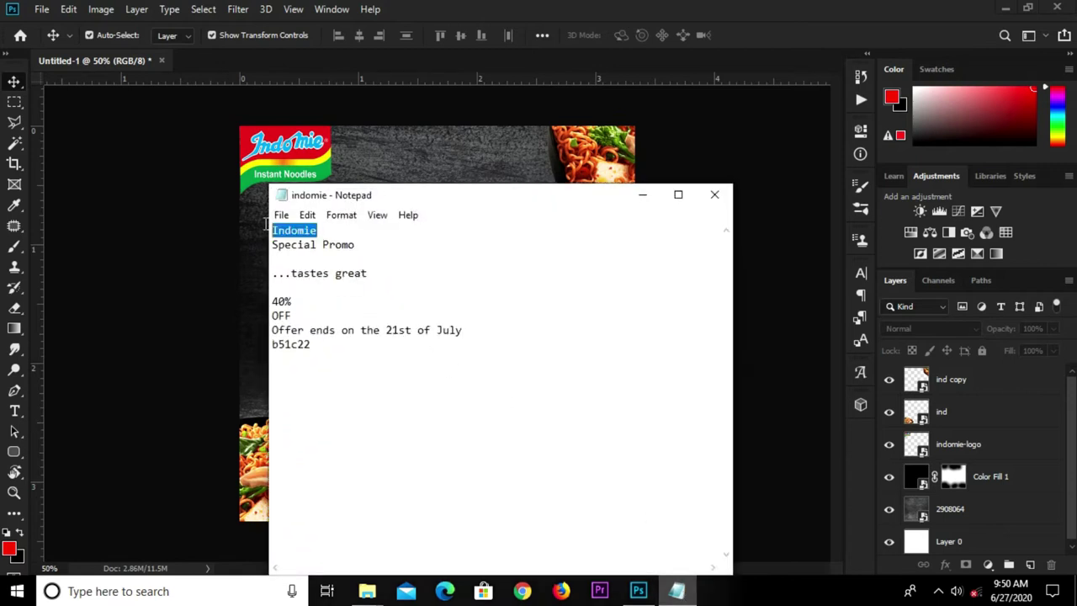
{"action": "right_click", "coordinate": [291, 221]}
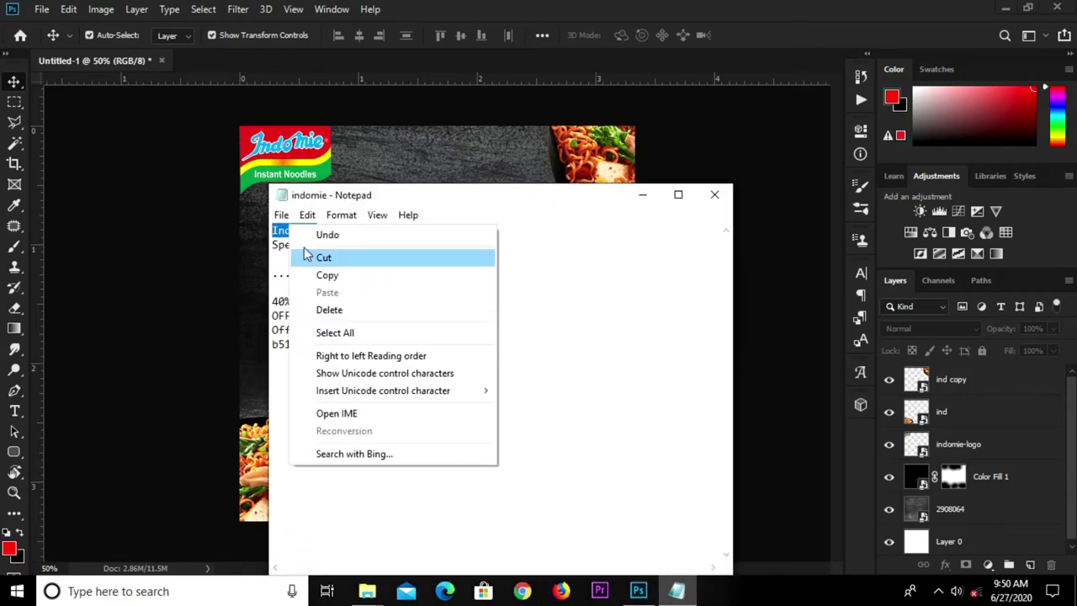
{"action": "left_click", "coordinate": [330, 277]}
{"action": "left_click", "coordinate": [244, 288]}
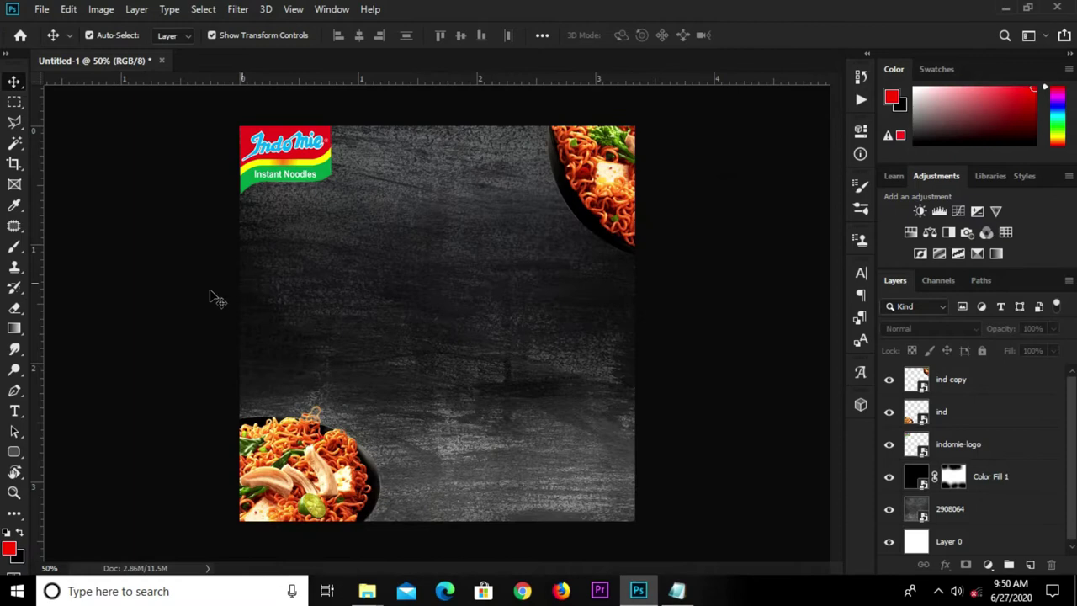
Step: Set the Type tool to white (ffffff) 36 pt text
{"action": "left_click", "coordinate": [15, 411]}
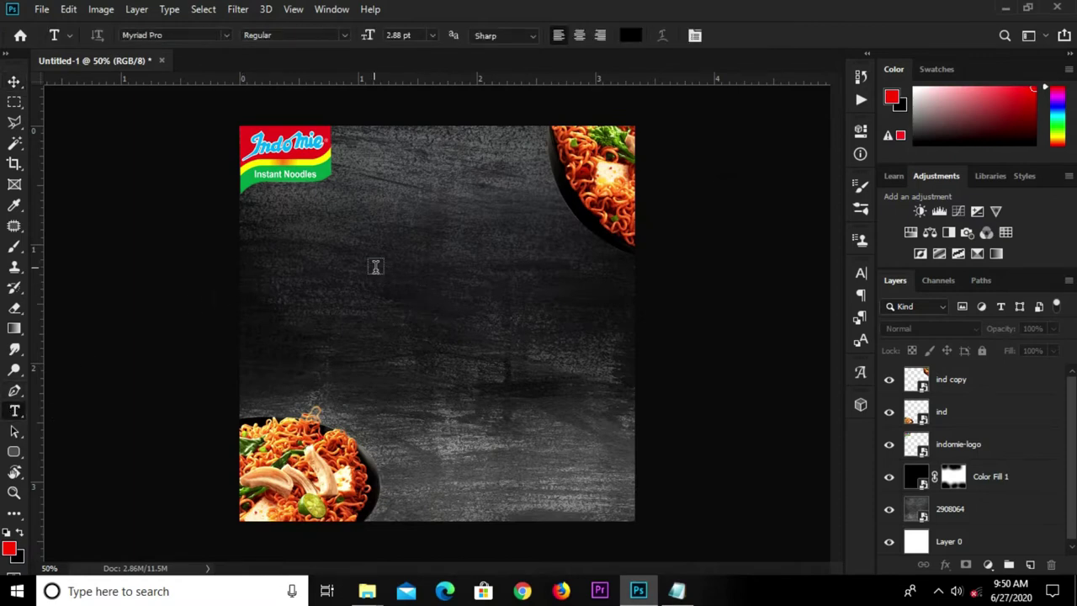
{"action": "left_click", "coordinate": [630, 36]}
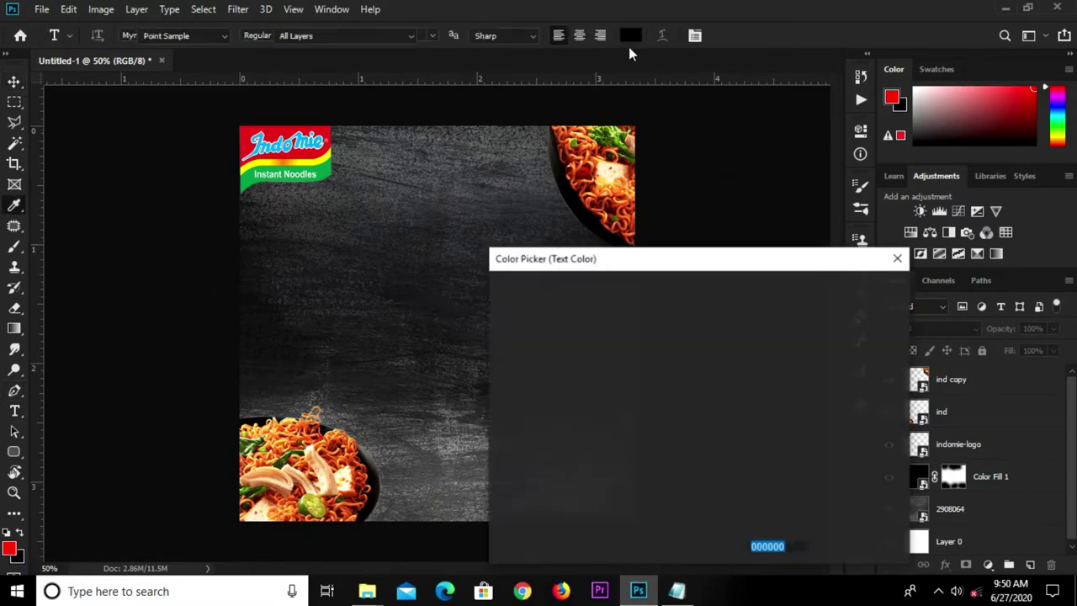
{"action": "type", "text": "ffffff"}
{"action": "left_click", "coordinate": [851, 291]}
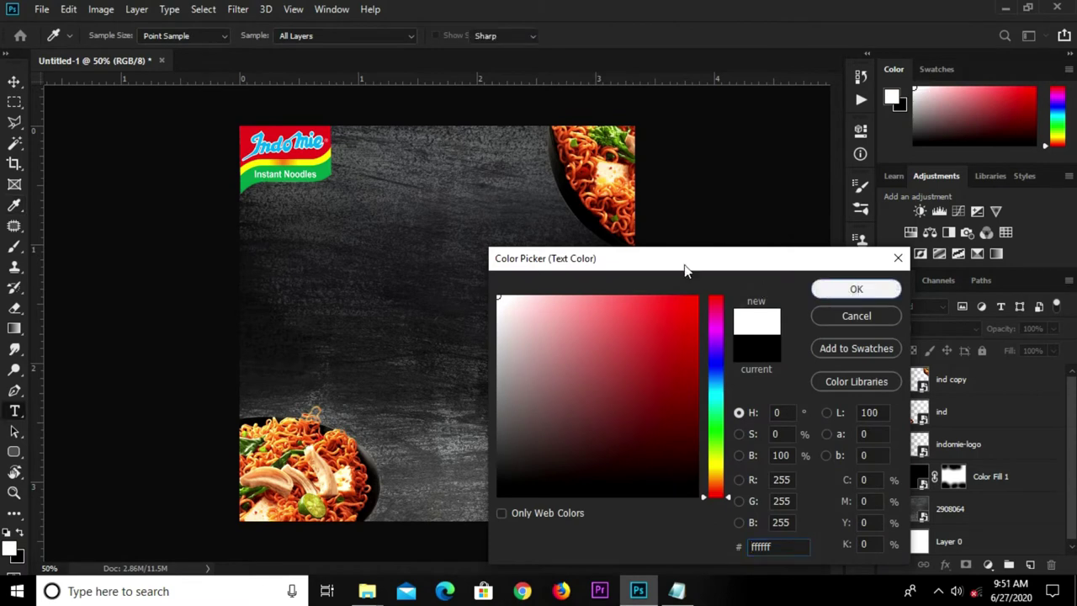
{"action": "left_click", "coordinate": [432, 35]}
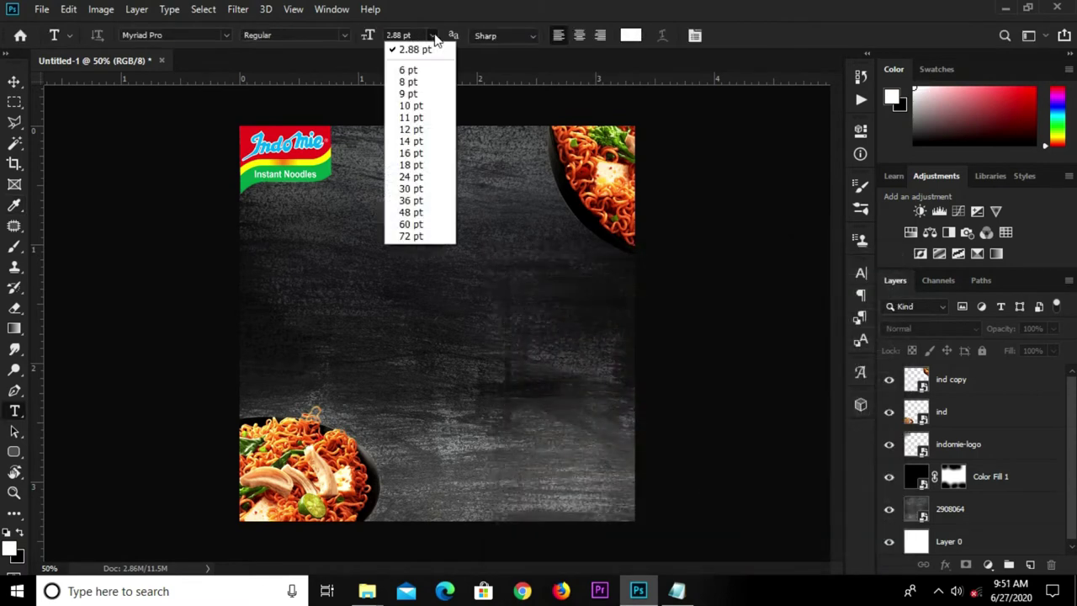
{"action": "left_click", "coordinate": [425, 204]}
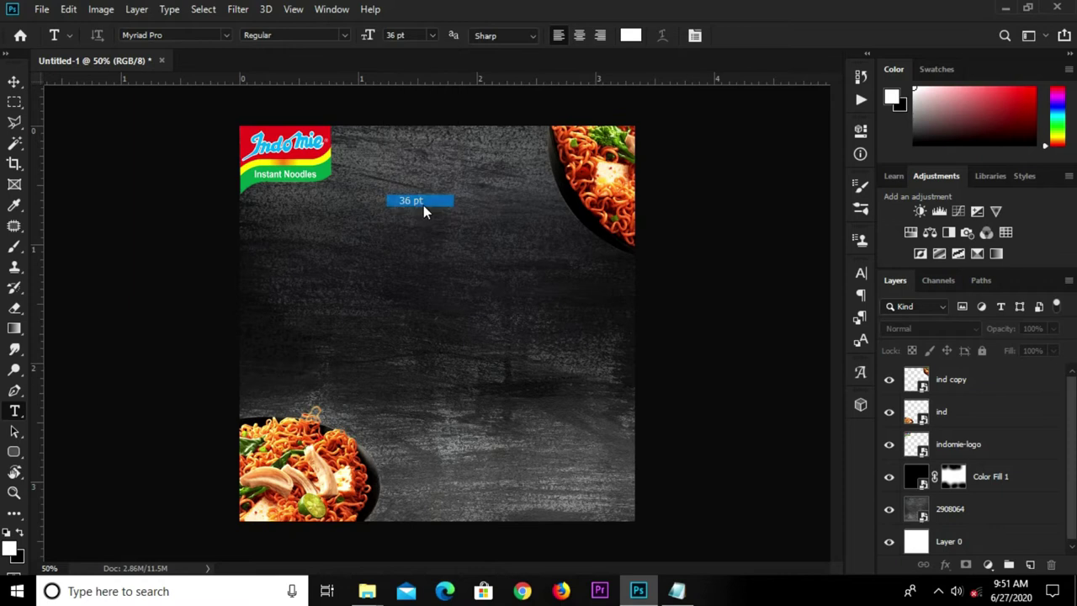
Step: Add the 'Indomie' headline text near the top of the poster
{"action": "left_click", "coordinate": [368, 238]}
{"action": "type", "text": "Indomie"}
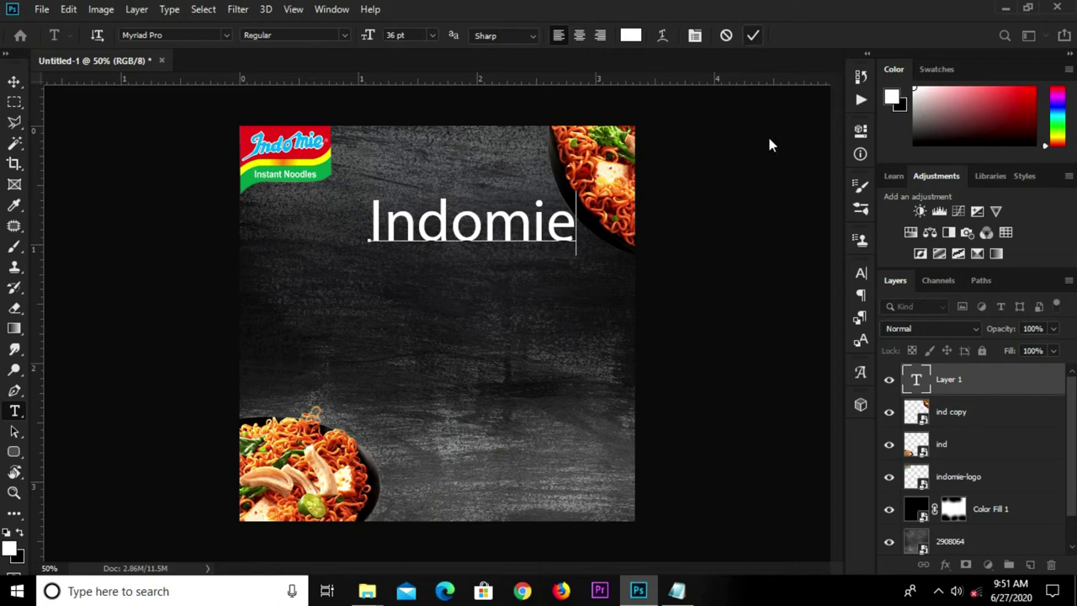
{"action": "left_click", "coordinate": [769, 144]}
{"action": "left_click", "coordinate": [861, 273]}
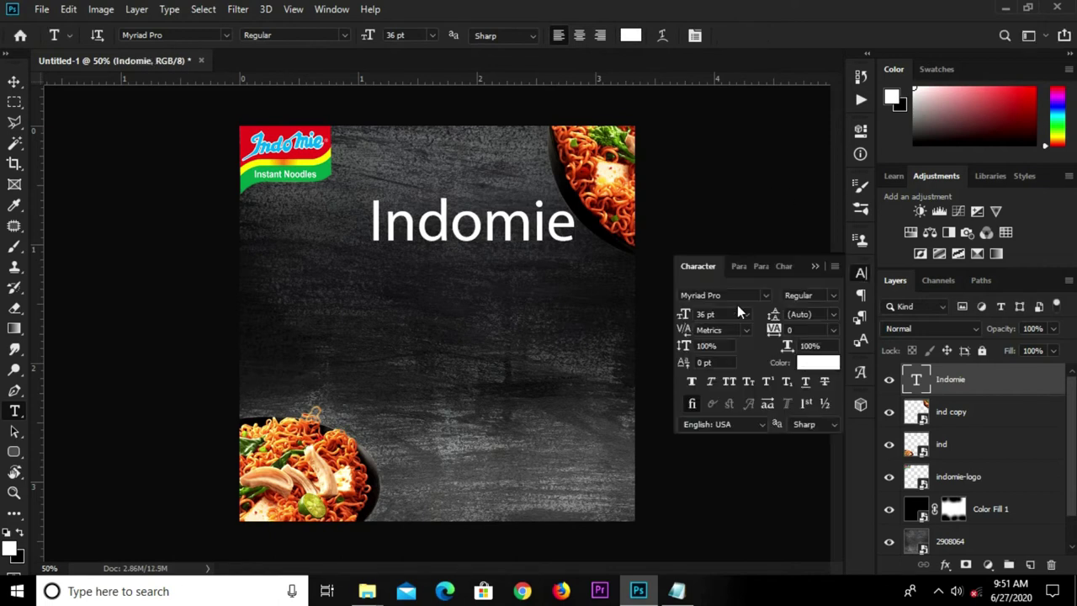
Step: Change the Indomie headline font to Lobster 1.4
{"action": "left_click", "coordinate": [735, 294]}
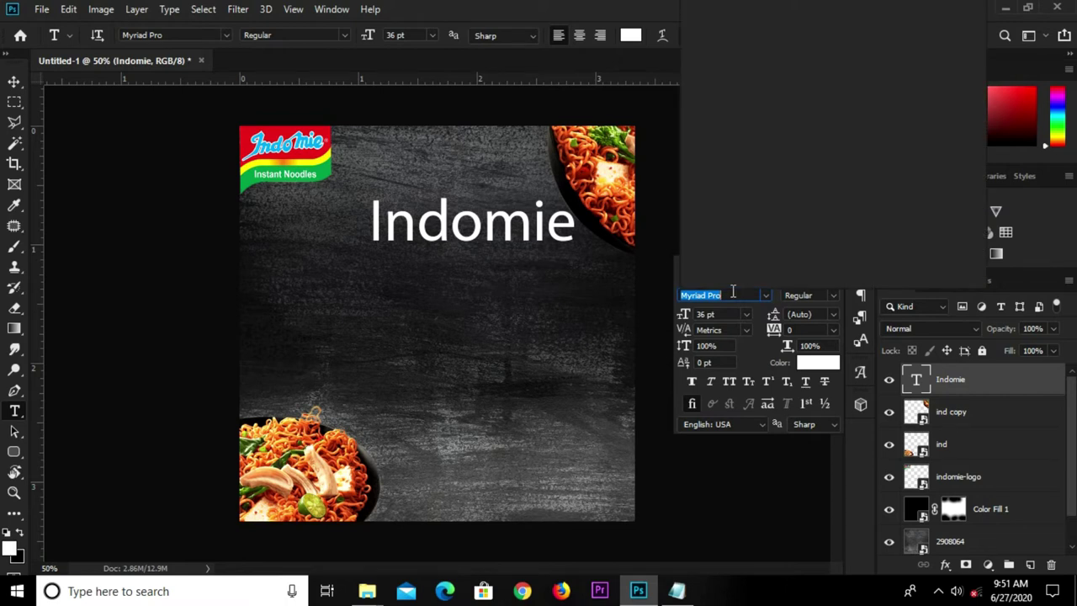
{"action": "key", "text": "BackSpace"}
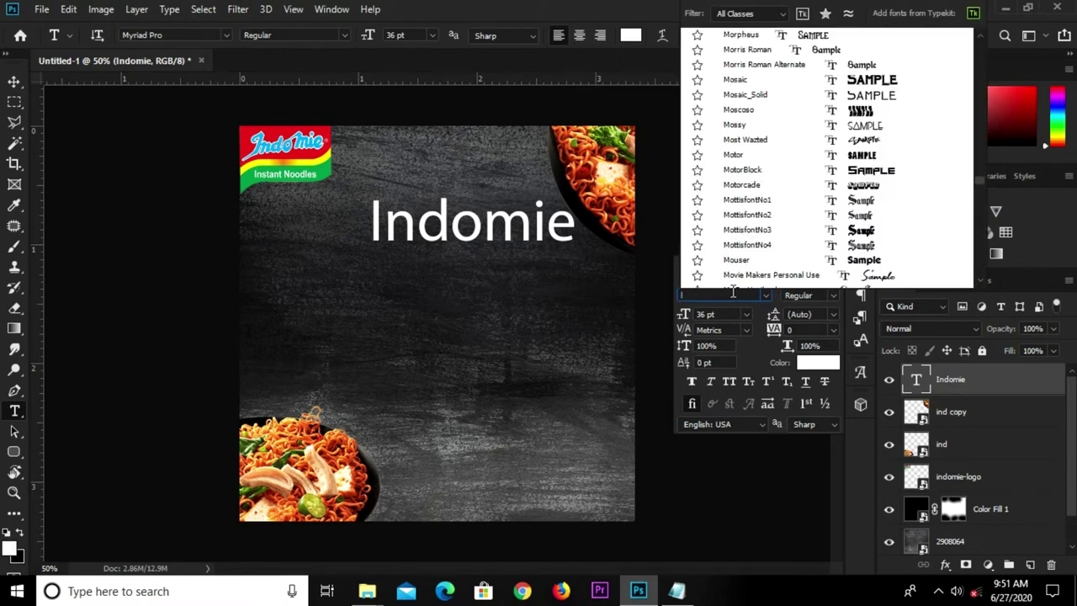
{"action": "type", "text": "lobster"}
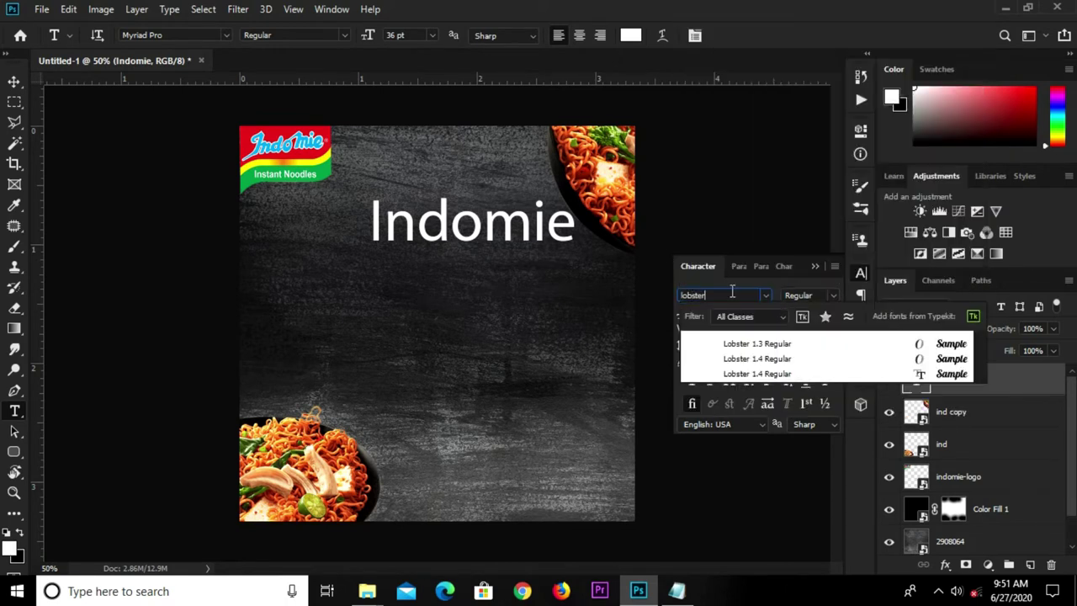
{"action": "key", "text": "Down"}
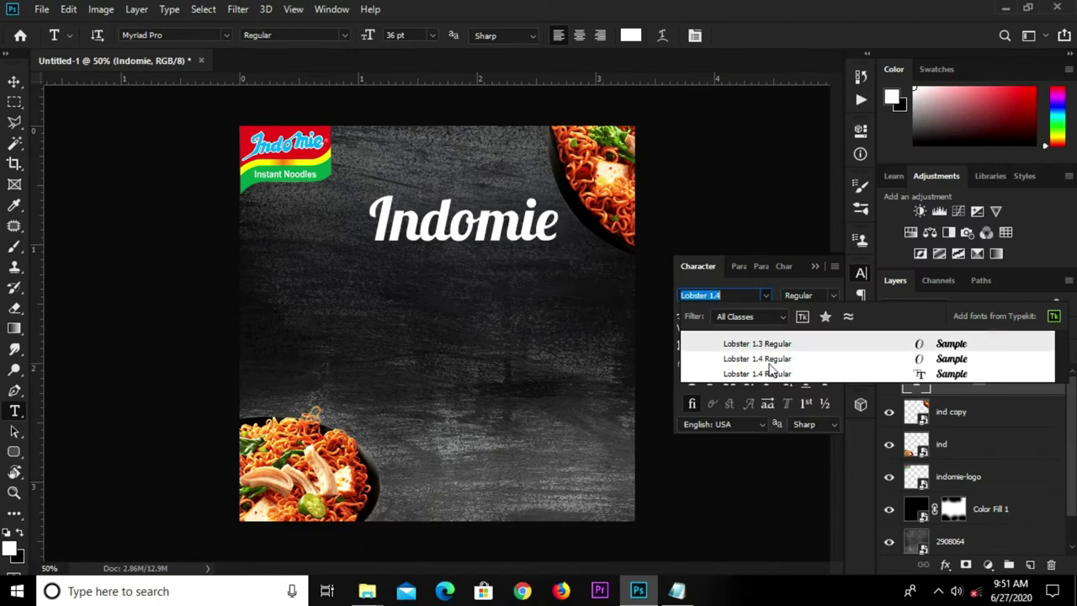
{"action": "left_click", "coordinate": [770, 370]}
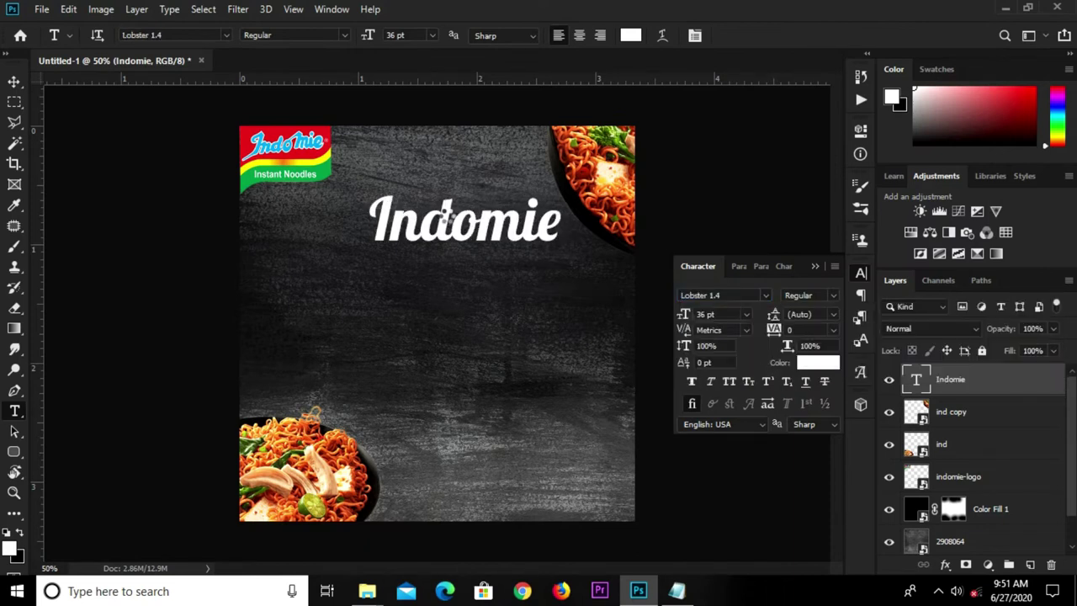
Step: Set the headline to 40 pt, shift it left and down, and duplicate it below
{"action": "key", "text": "v"}
{"action": "left_click_drag", "start_coordinate": [445, 217], "coordinate": [407, 217]}
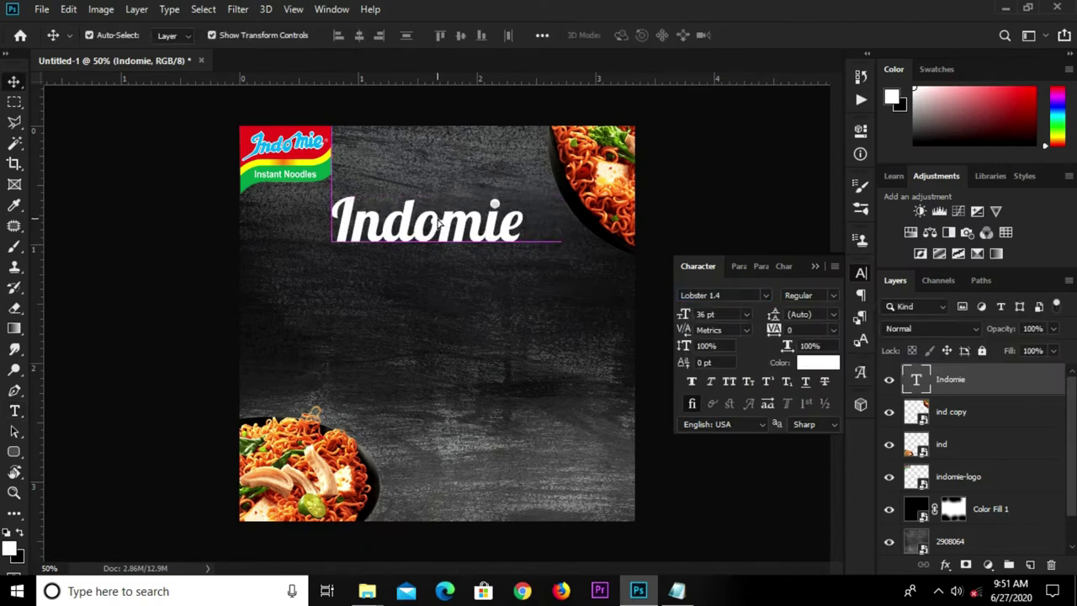
{"action": "left_click", "coordinate": [719, 314]}
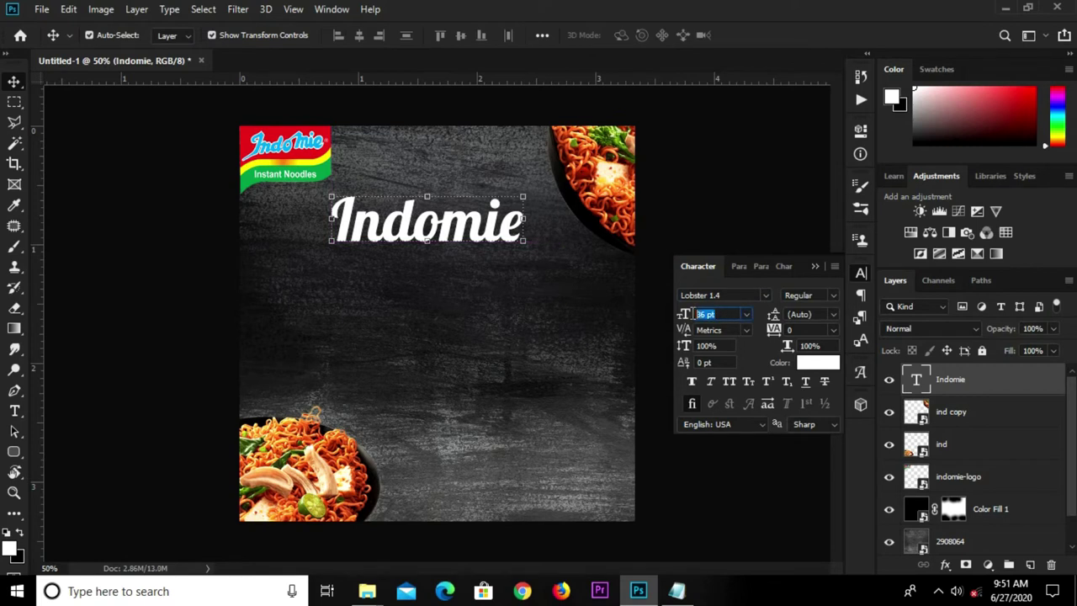
{"action": "type", "text": "40"}
{"action": "key", "text": "Return"}
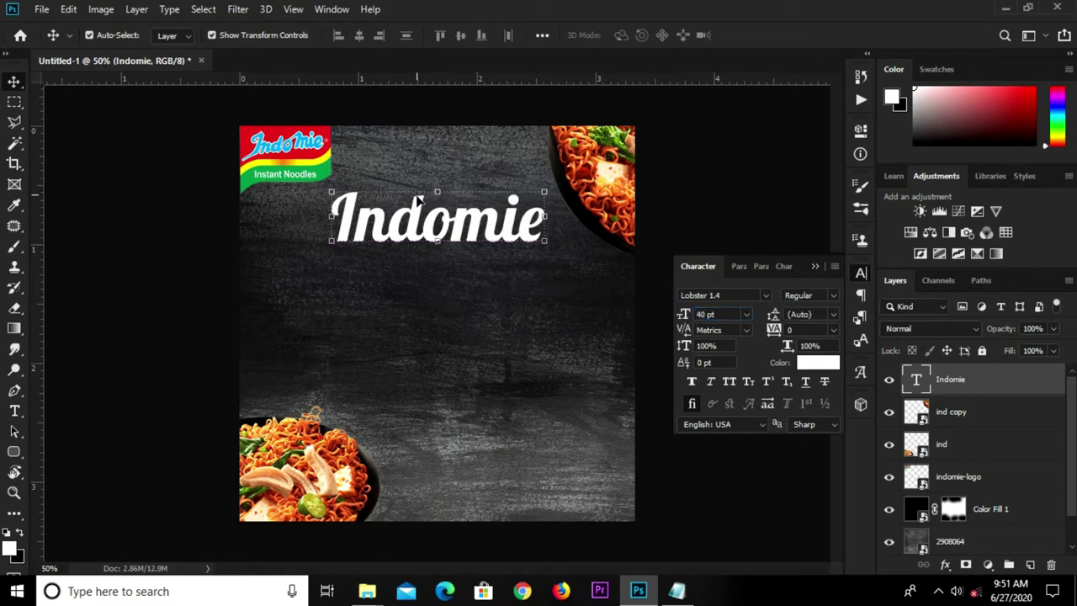
{"action": "left_click_drag", "start_coordinate": [446, 219], "coordinate": [434, 234]}
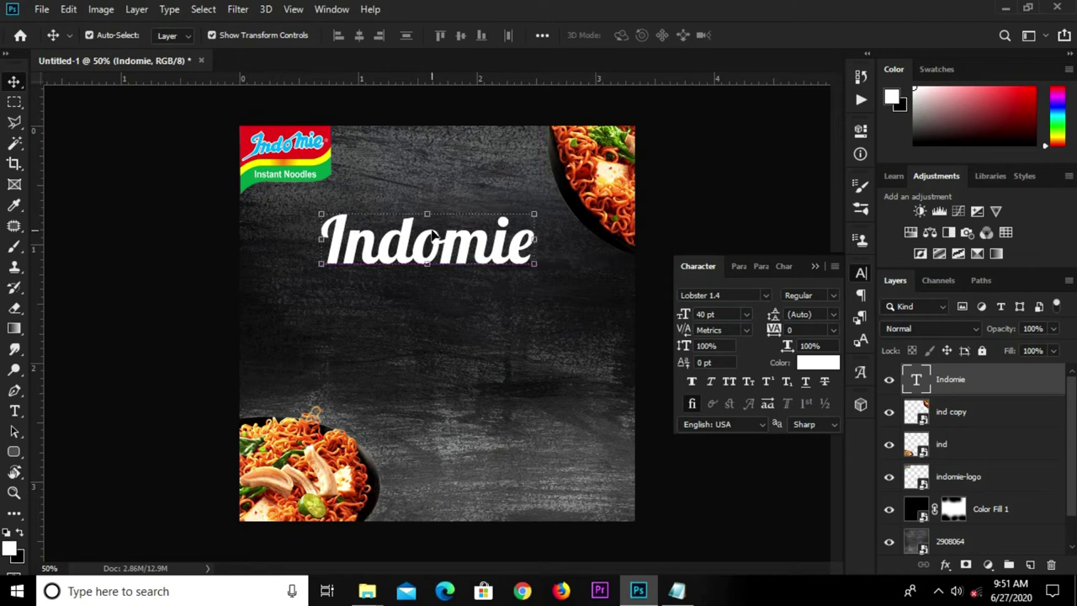
{"action": "left_click_drag", "start_coordinate": [447, 244], "coordinate": [448, 303]}
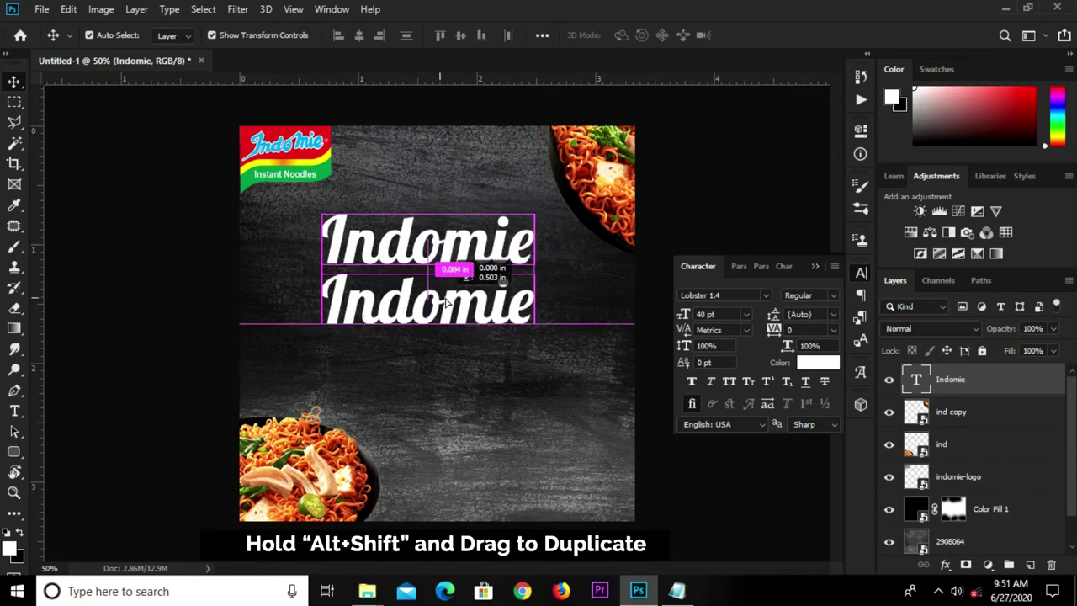
Step: Replace the duplicate headline's text with 'Special Promo' copied from the Notepad notes
{"action": "left_click", "coordinate": [680, 585]}
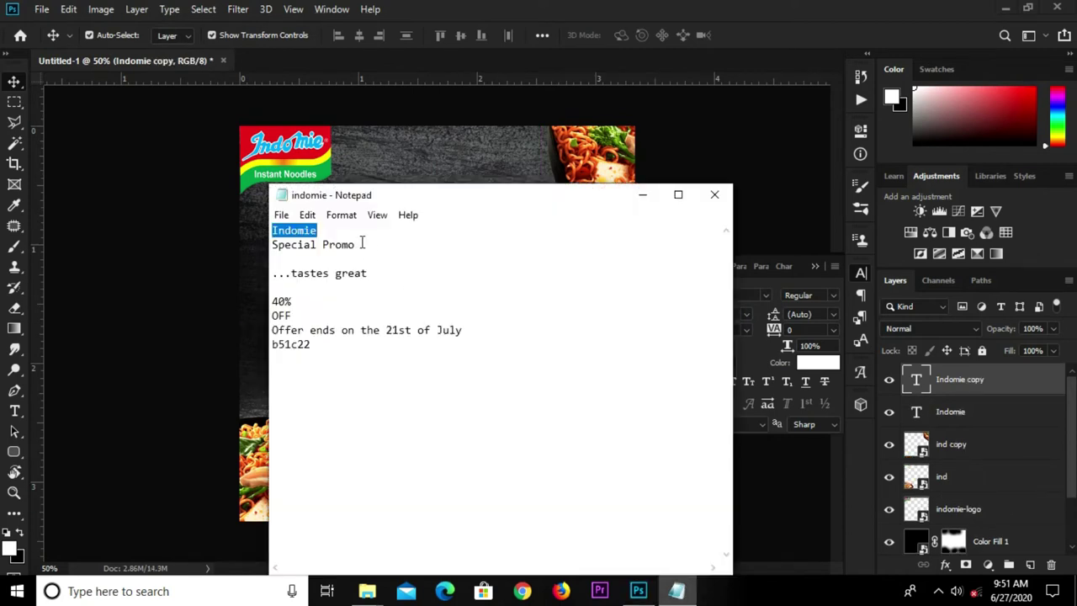
{"action": "left_click_drag", "start_coordinate": [354, 244], "coordinate": [248, 244]}
{"action": "right_click", "coordinate": [286, 244]}
{"action": "left_click", "coordinate": [354, 296]}
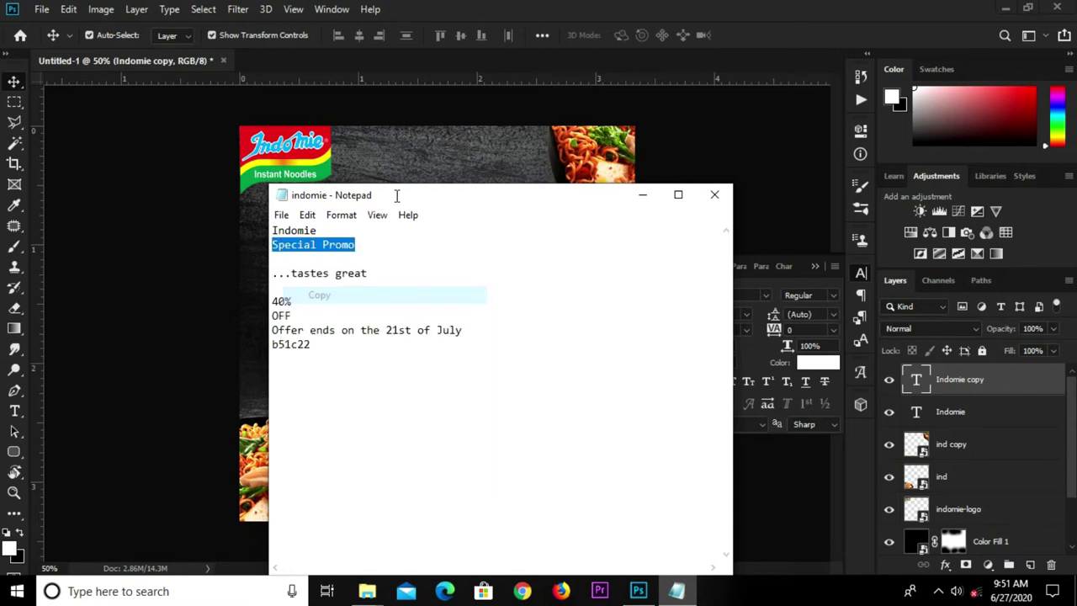
{"action": "key", "text": "alt+Tab"}
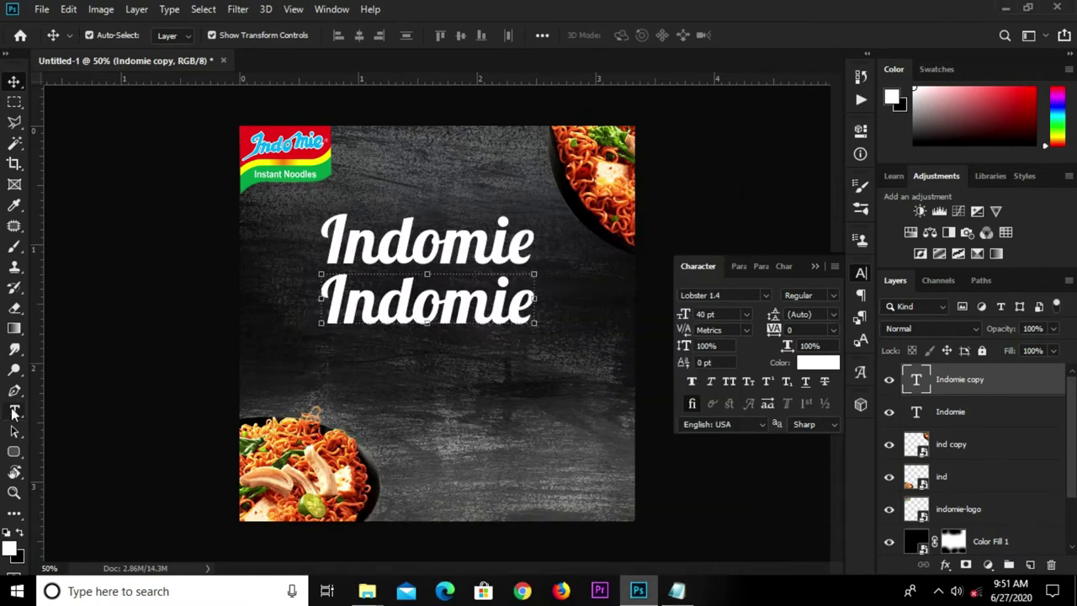
{"action": "left_click", "coordinate": [13, 411]}
{"action": "double_click", "coordinate": [429, 312]}
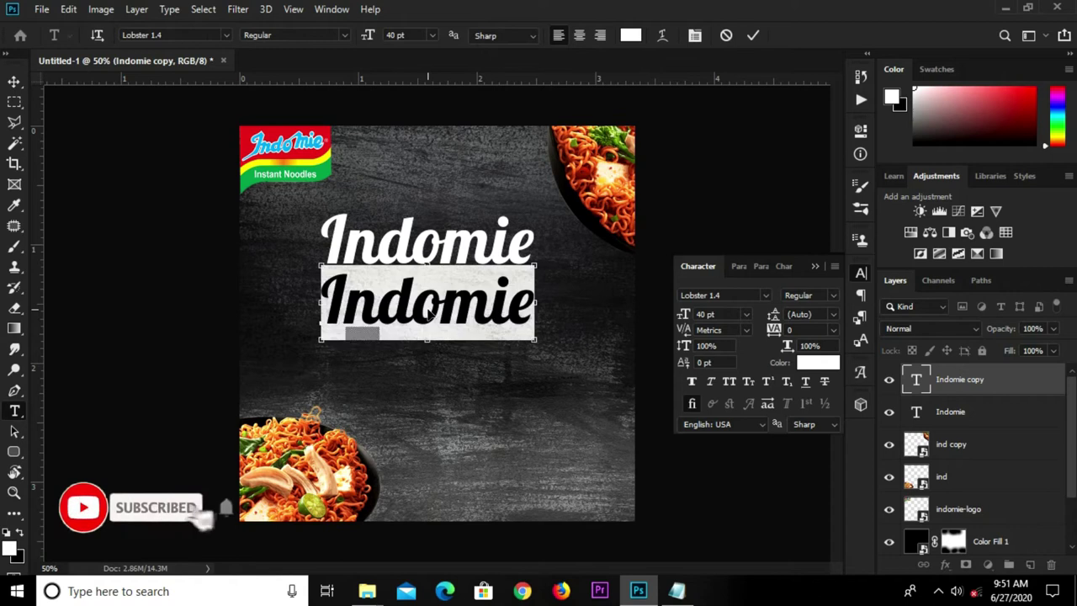
{"action": "key", "text": "ctrl+v"}
{"action": "left_click", "coordinate": [752, 42]}
Step: Set Special Promo to 20 pt and tuck it just beneath Indomie
{"action": "left_click", "coordinate": [703, 314]}
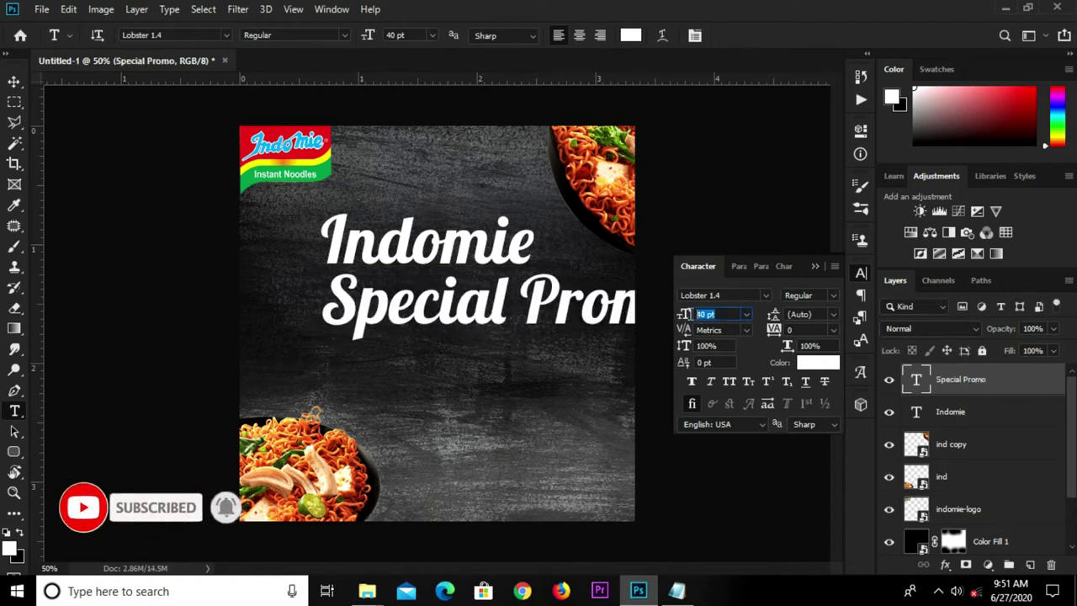
{"action": "type", "text": "20"}
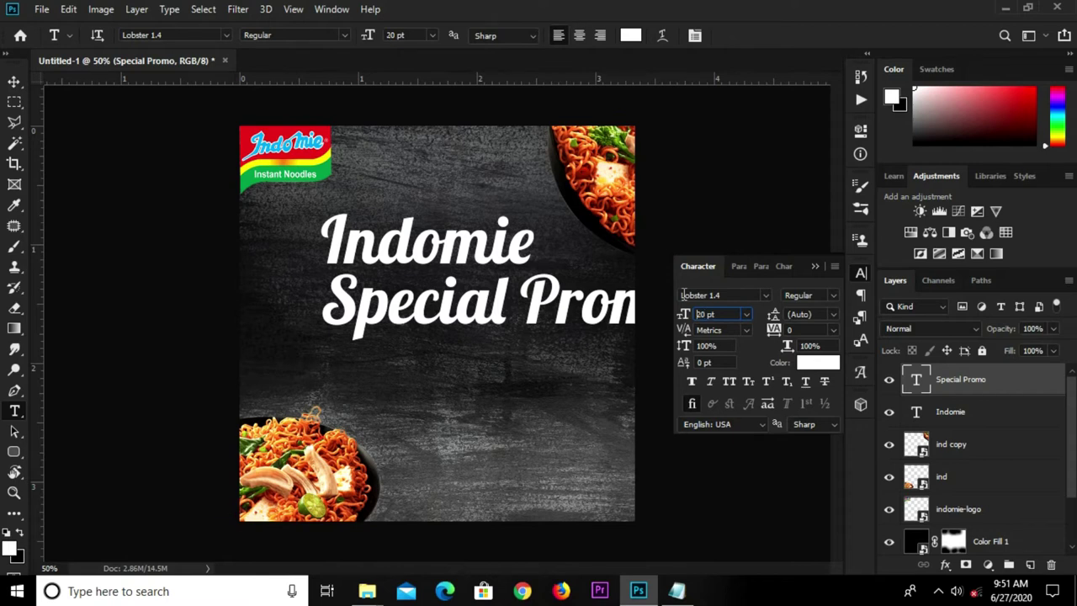
{"action": "key", "text": "Return"}
{"action": "key", "text": "v"}
{"action": "left_click_drag", "start_coordinate": [424, 316], "coordinate": [414, 297]}
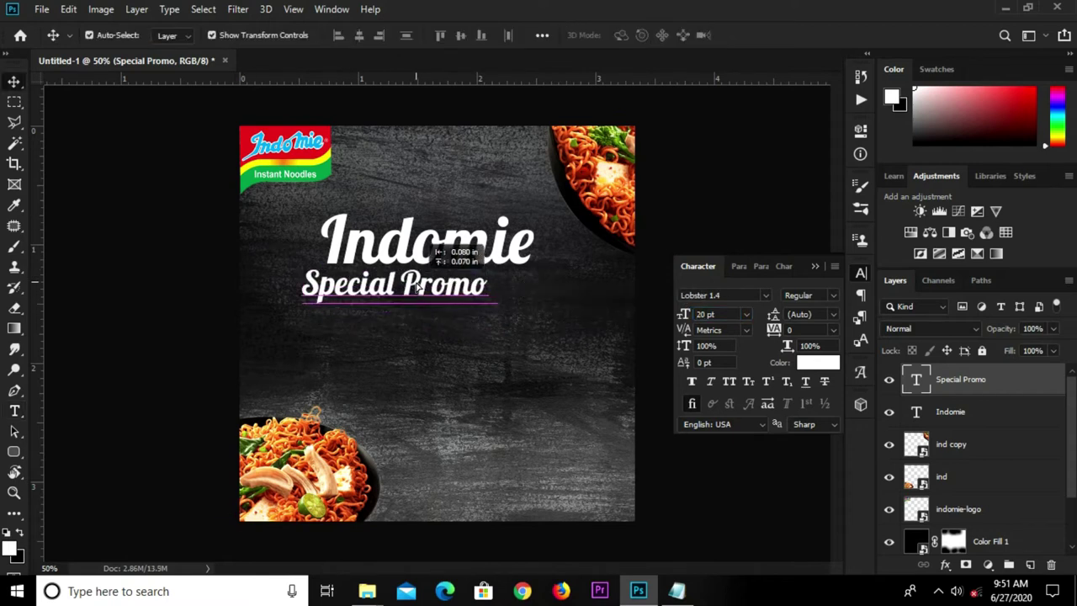
{"action": "left_click_drag", "start_coordinate": [414, 296], "coordinate": [421, 297]}
{"action": "key", "text": "Down"}
{"action": "key", "text": "Down"}
{"action": "key", "text": "Down"}
{"action": "key", "text": "Down"}
{"action": "key", "text": "Down"}
{"action": "key", "text": "Down"}
{"action": "key", "text": "Down"}
Step: Nudge Special Promo up, then embed the megaphone image onto the poster
{"action": "key", "text": "Up"}
{"action": "key", "text": "Up"}
{"action": "key", "text": "Up"}
{"action": "left_click", "coordinate": [419, 362]}
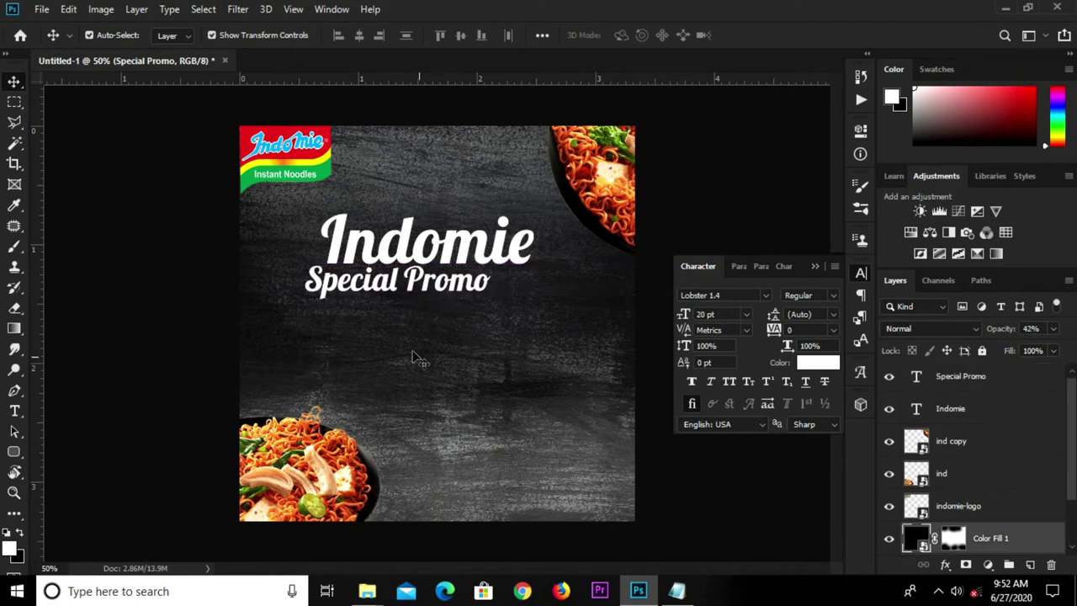
{"action": "left_click", "coordinate": [42, 10]}
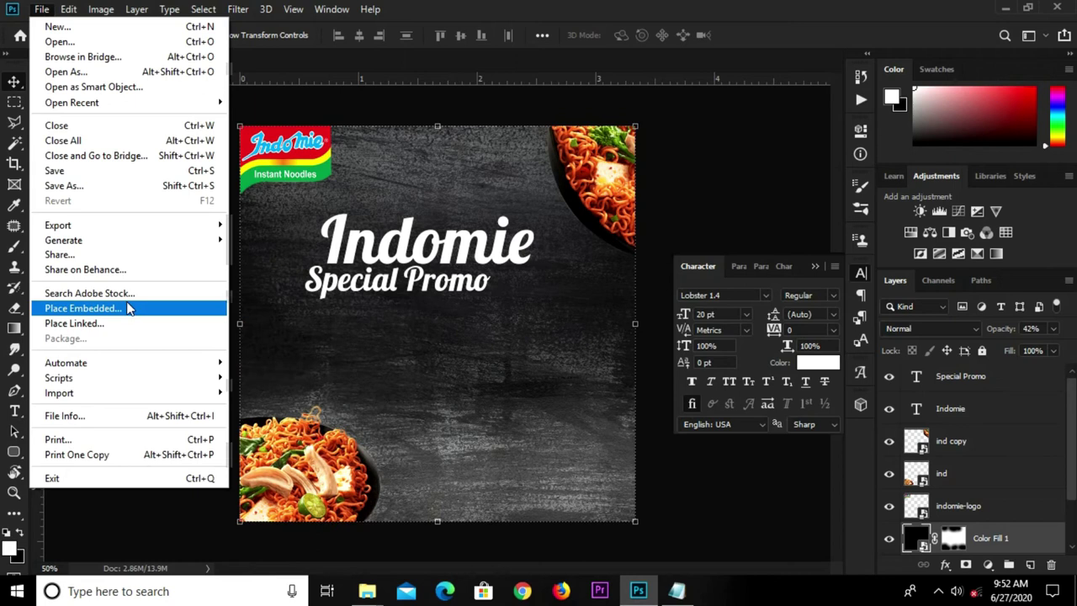
{"action": "left_click", "coordinate": [127, 306]}
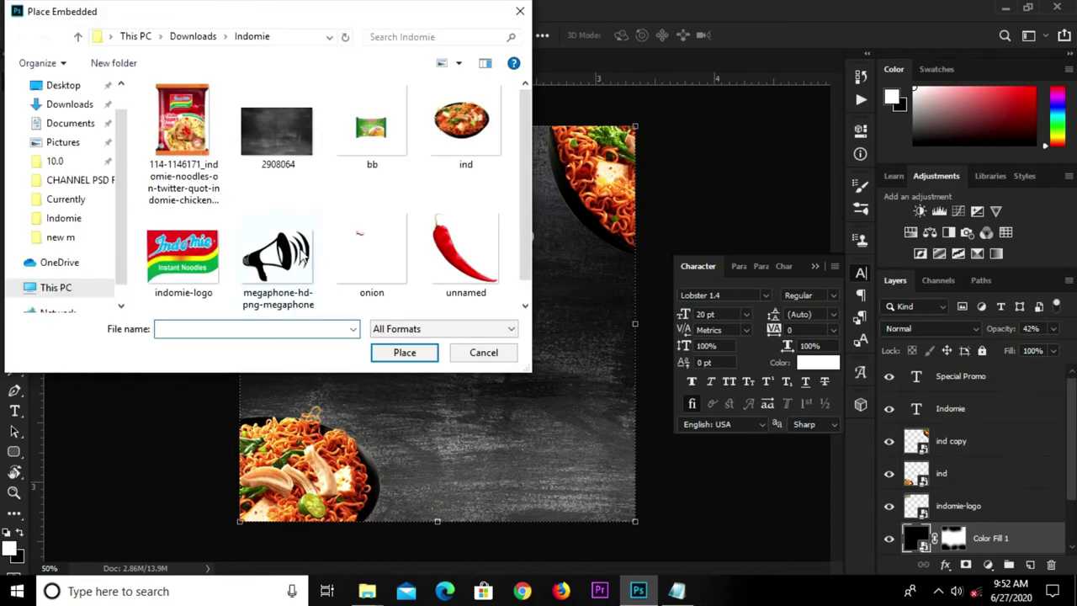
{"action": "left_click", "coordinate": [277, 253]}
{"action": "left_click", "coordinate": [384, 351]}
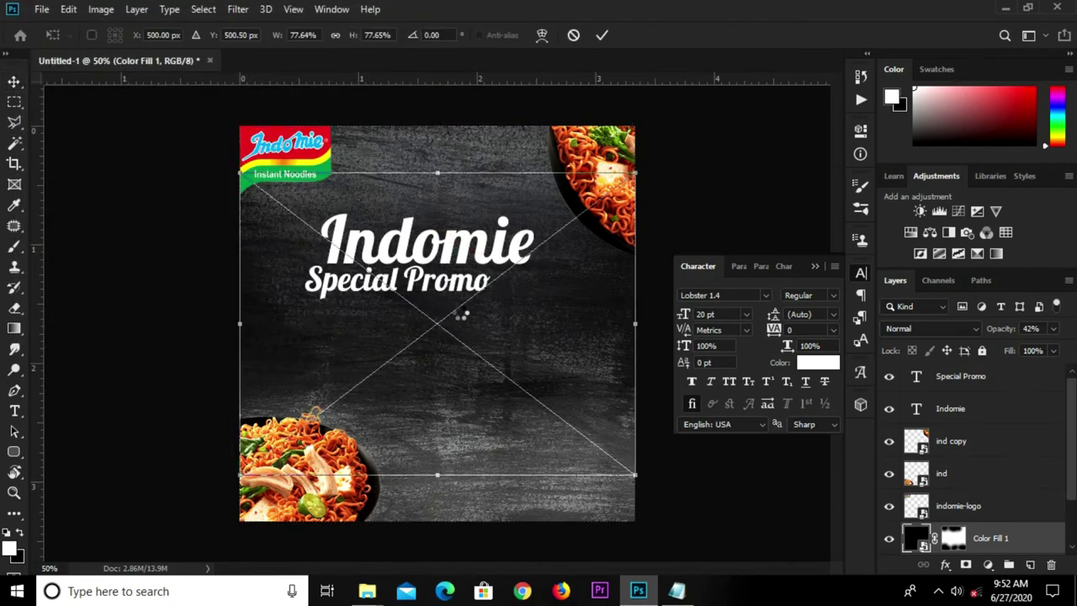
{"action": "left_click", "coordinate": [601, 35]}
Step: Move the megaphone layer to the top of the layer stack
{"action": "left_click_drag", "start_coordinate": [991, 545], "coordinate": [957, 375]}
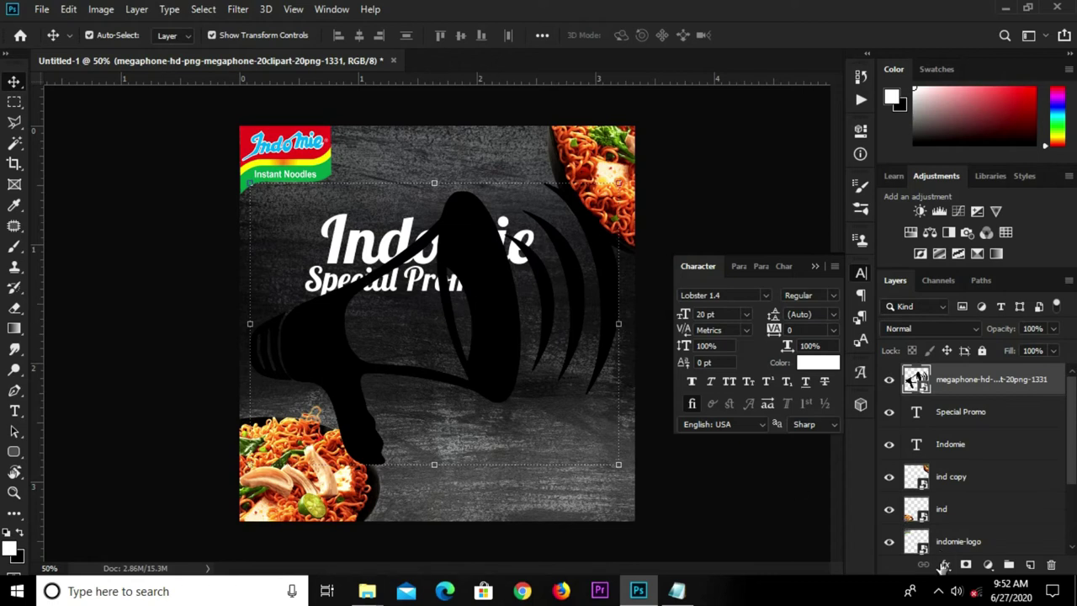
{"action": "left_click", "coordinate": [944, 566]}
{"action": "left_click", "coordinate": [992, 416]}
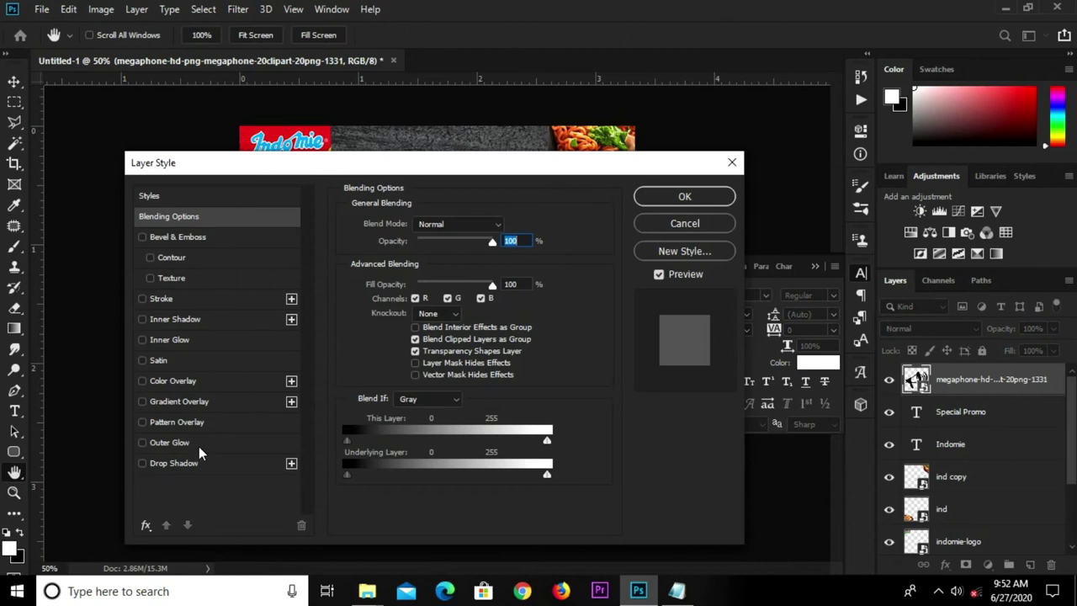
Step: Apply a white (#ffffff) Color Overlay to the megaphone layer
{"action": "left_click", "coordinate": [172, 381]}
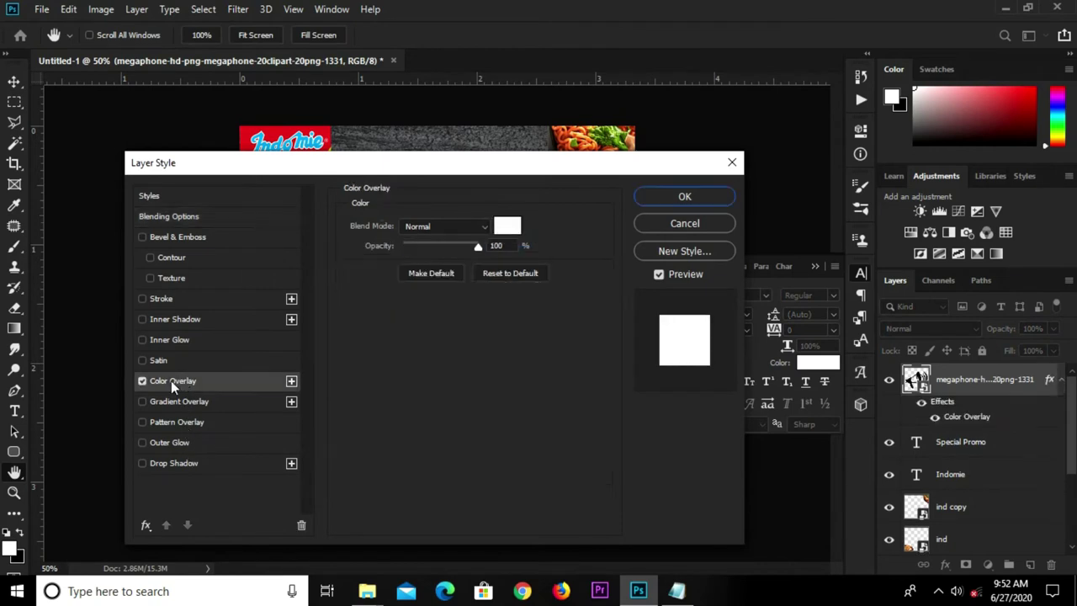
{"action": "left_click", "coordinate": [513, 229]}
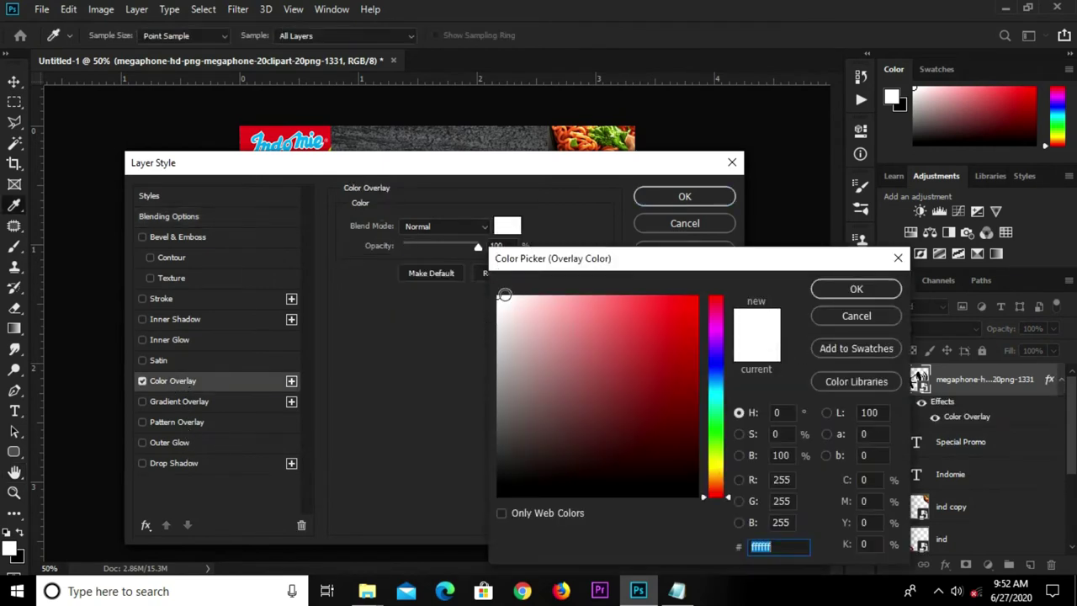
{"action": "left_click", "coordinate": [856, 289]}
{"action": "left_click", "coordinate": [672, 199]}
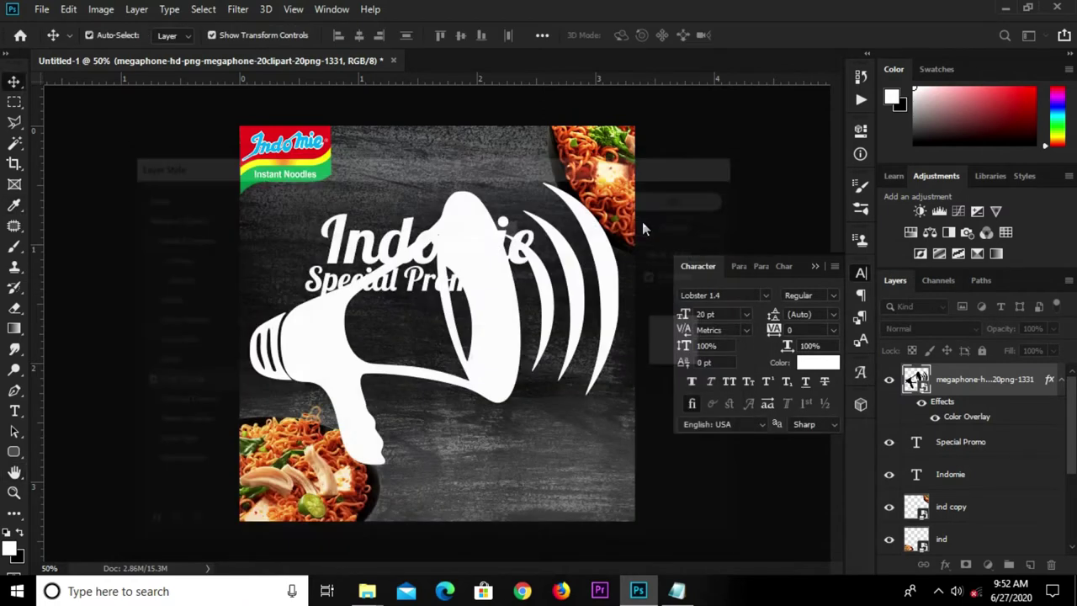
{"action": "key", "text": "ctrl+t"}
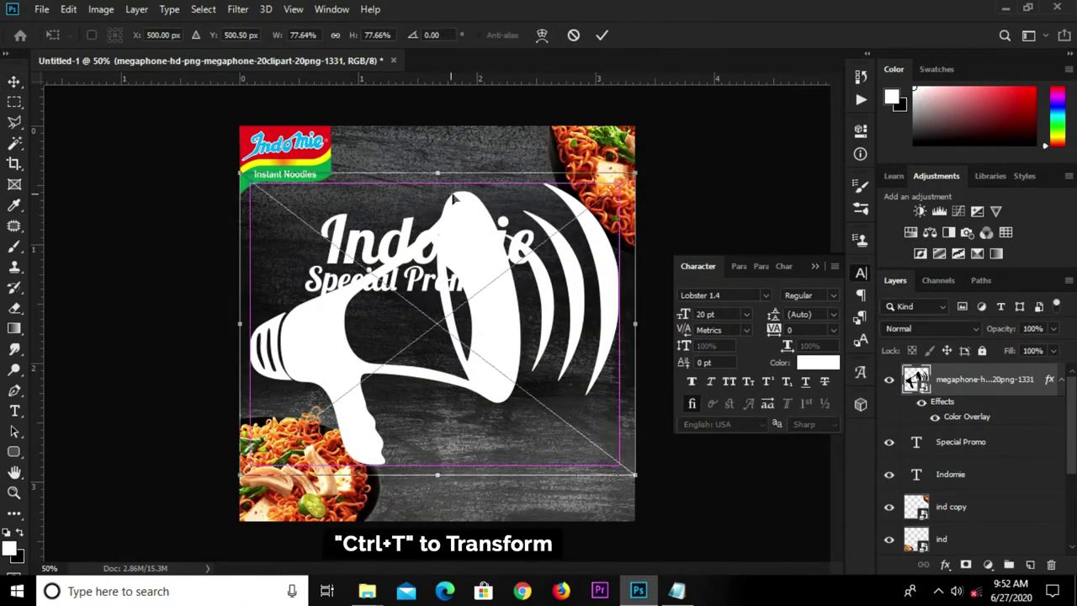
Step: Shrink the megaphone to about 14%, align Special Promo with Indomie, and set the megaphone beside it
{"action": "mouse_move", "coordinate": [435, 170]}
{"action": "left_mouse_down"}
{"action": "mouse_move", "coordinate": [437, 397]}
{"action": "mouse_move", "coordinate": [541, 267]}
{"action": "left_mouse_up"}
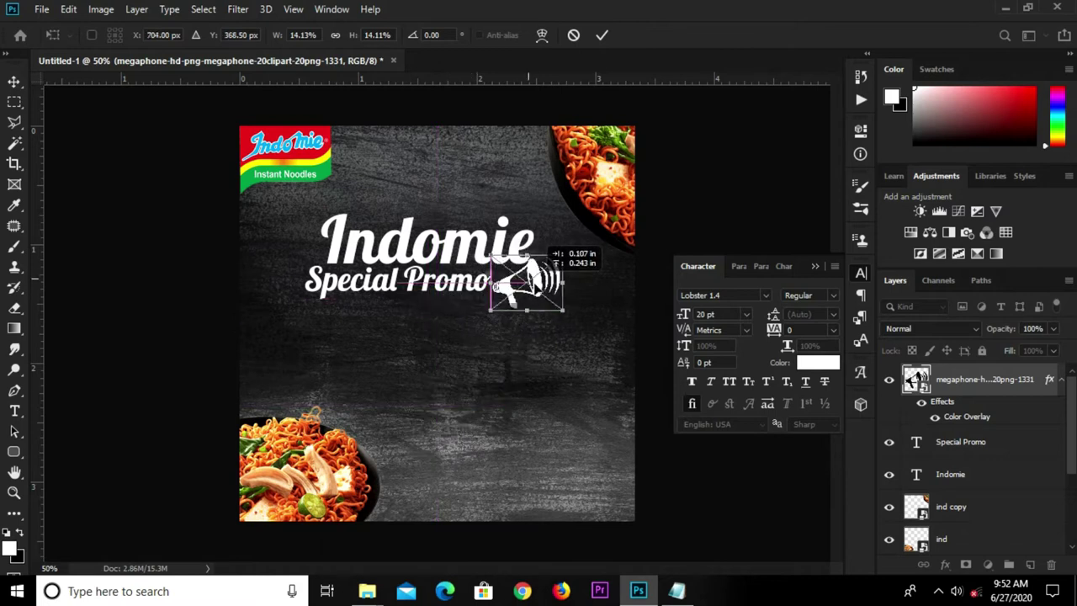
{"action": "scroll", "coordinate": [518, 281], "scroll_direction": "up", "scroll_amount": 3}
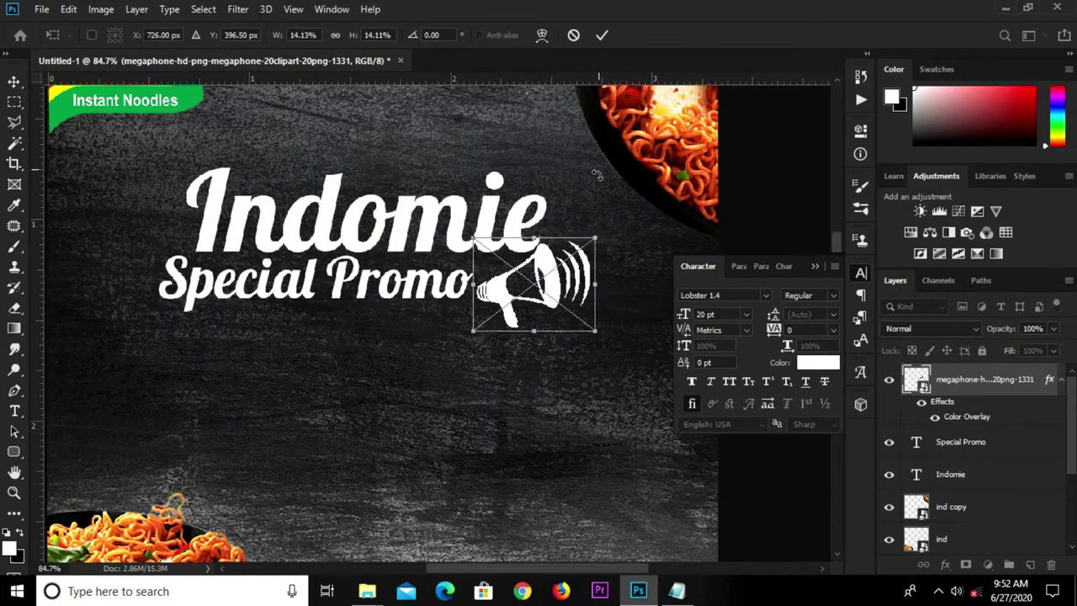
{"action": "left_click", "coordinate": [602, 35]}
{"action": "left_click", "coordinate": [395, 303]}
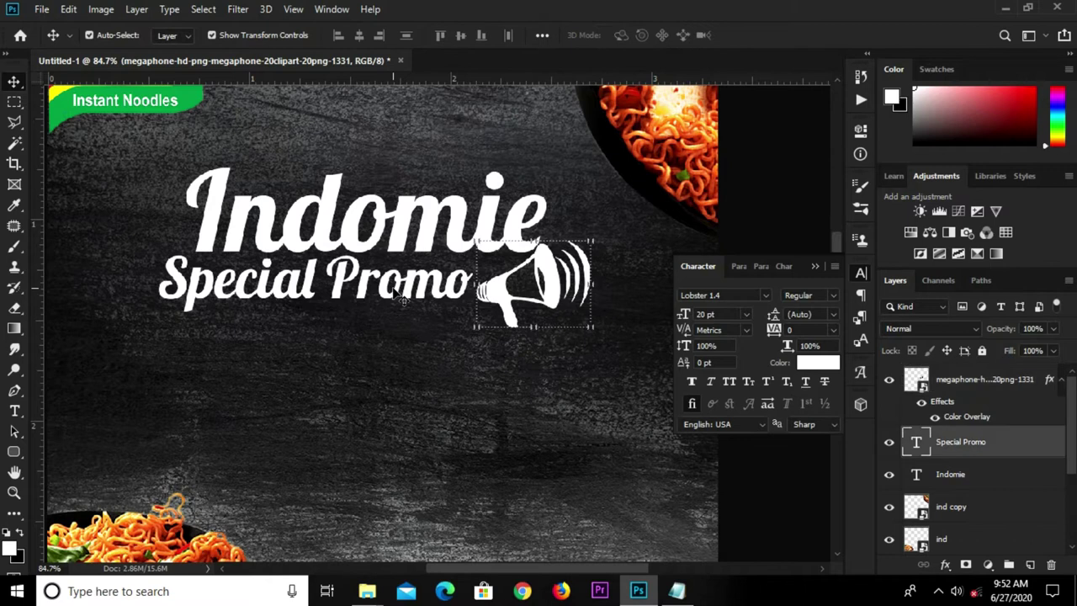
{"action": "left_click_drag", "start_coordinate": [370, 294], "coordinate": [400, 303]}
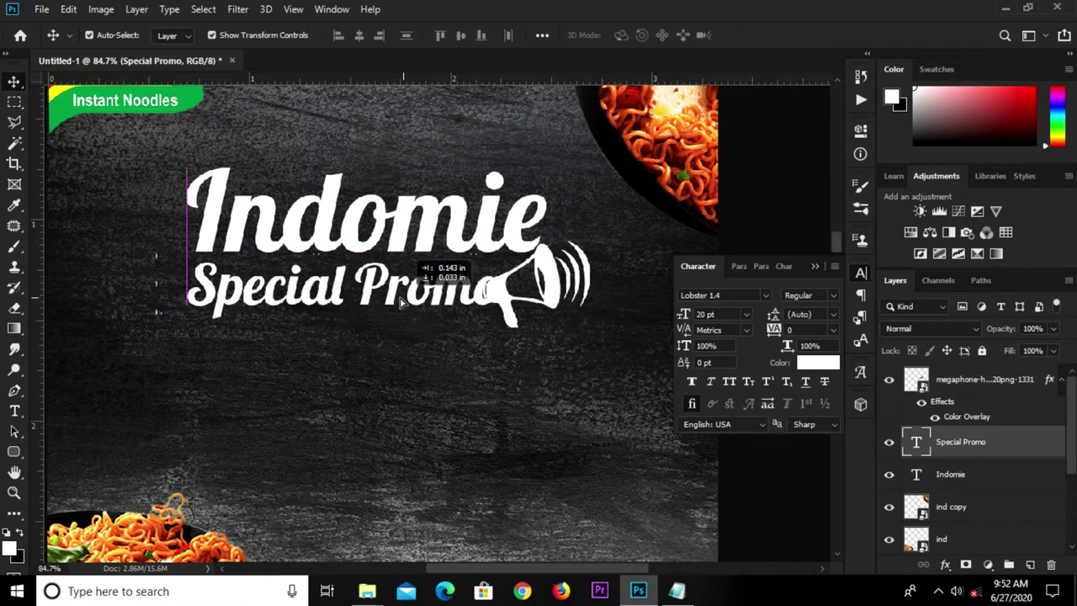
{"action": "key", "text": "Left"}
{"action": "key", "text": "Left"}
{"action": "key", "text": "Left"}
{"action": "key", "text": "Left"}
{"action": "key", "text": "Left"}
{"action": "key", "text": "Left"}
{"action": "left_click_drag", "start_coordinate": [543, 290], "coordinate": [545, 257]}
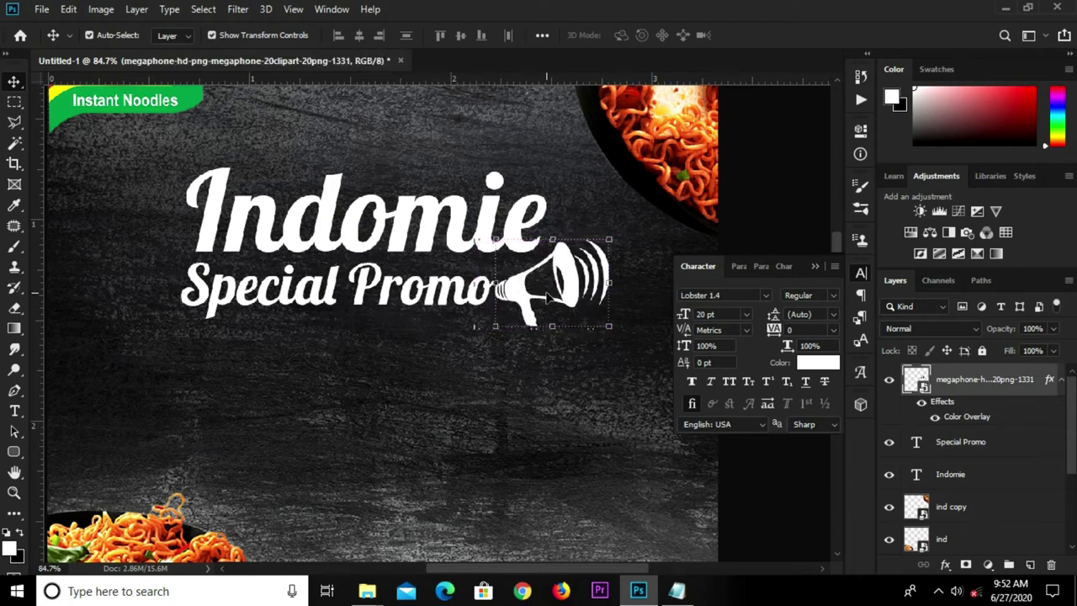
Step: Enlarge the Indomie title slightly, to about 105.66%
{"action": "left_click", "coordinate": [815, 267]}
{"action": "left_click", "coordinate": [488, 244]}
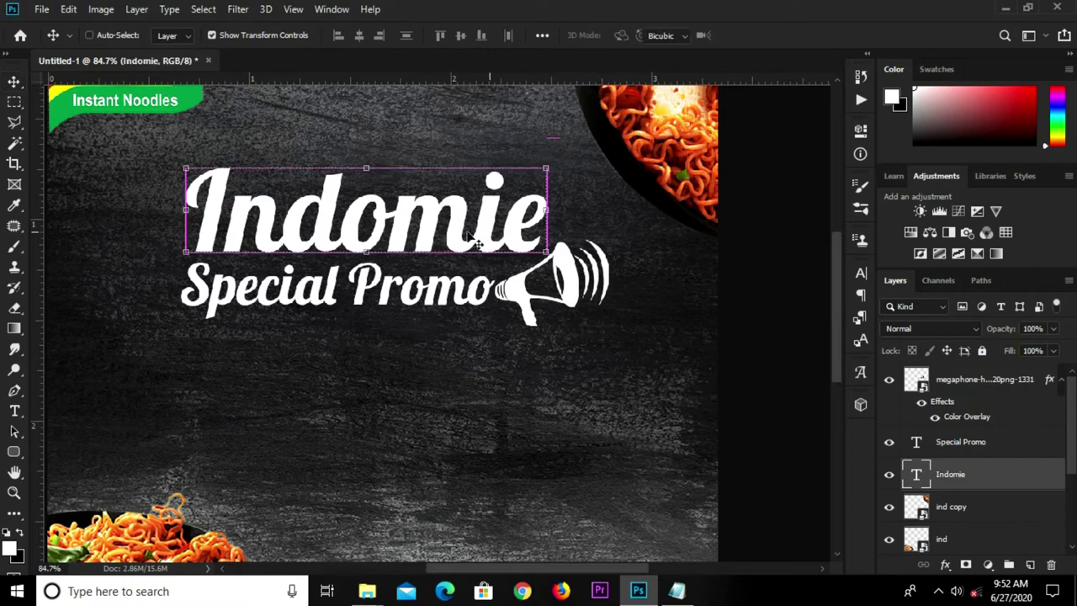
{"action": "key", "text": "ctrl+t"}
{"action": "left_click_drag", "start_coordinate": [365, 145], "coordinate": [365, 137]}
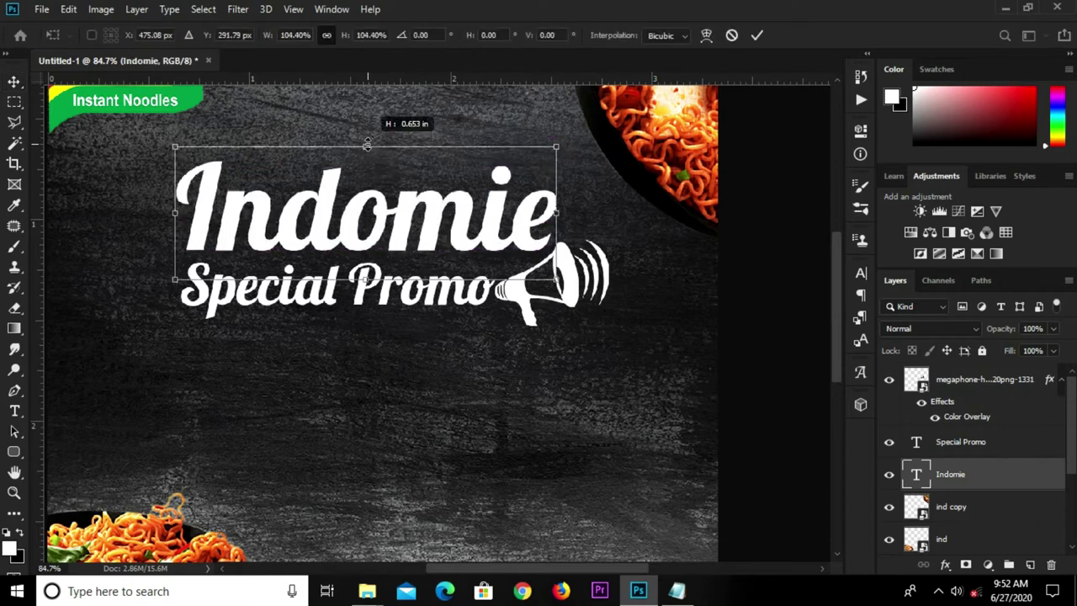
{"action": "left_click", "coordinate": [755, 36]}
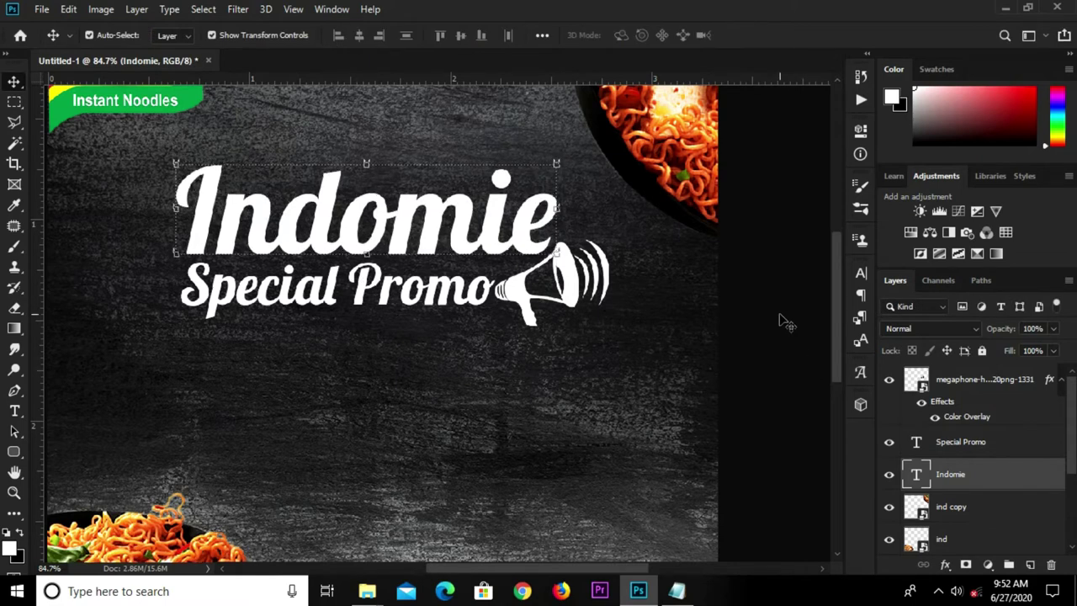
{"action": "left_click", "coordinate": [779, 317]}
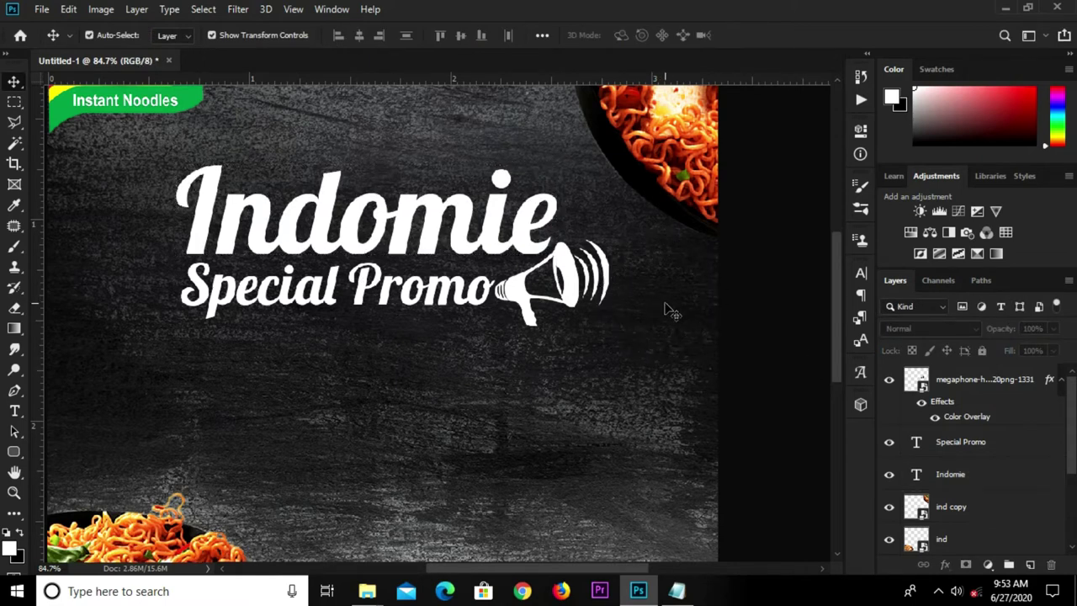
Step: Scale the Indomie title, Special Promo and megaphone together to about 90% and reposition them
{"action": "key", "text": "ctrl+0"}
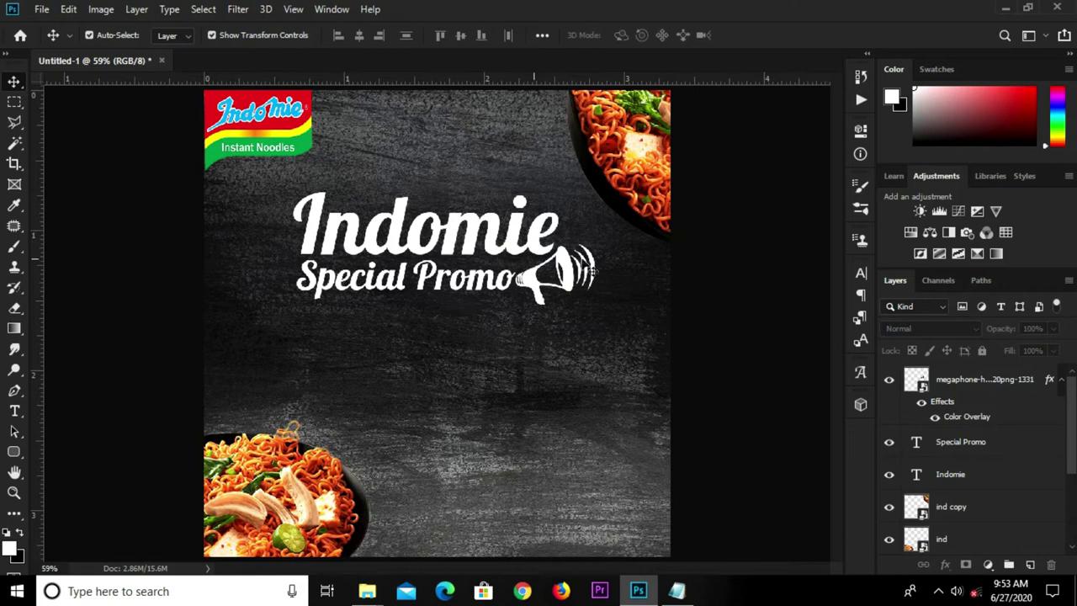
{"action": "left_click", "coordinate": [467, 247]}
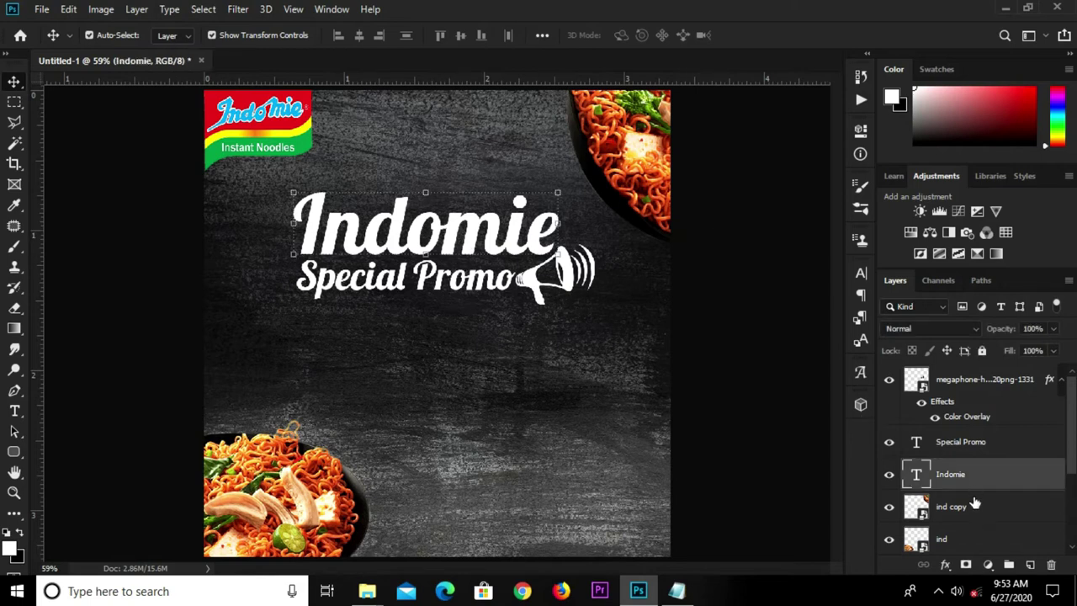
{"action": "left_click", "coordinate": [965, 386], "text": "shift"}
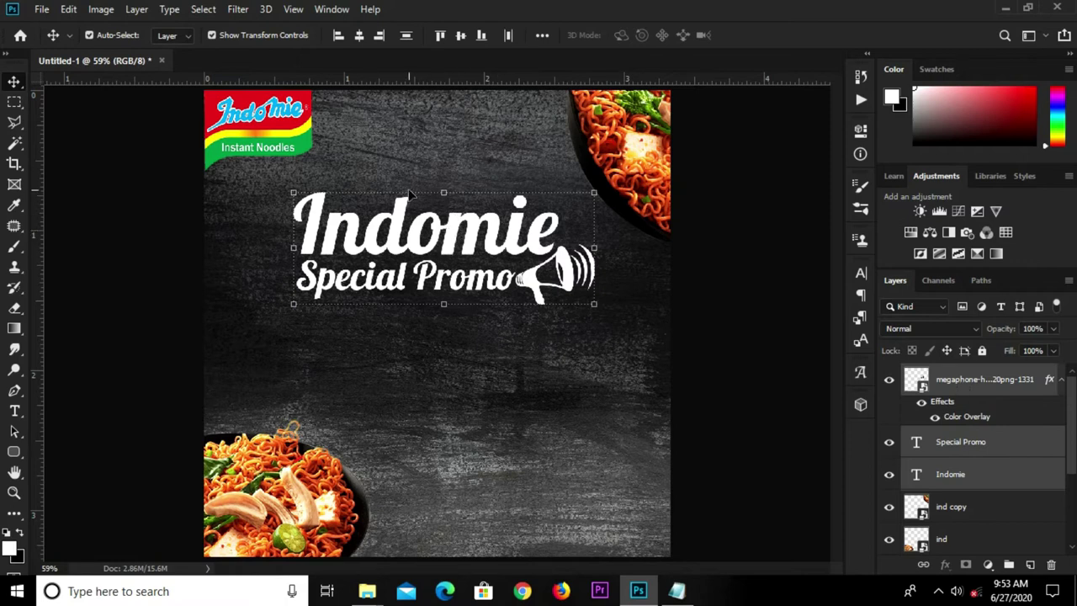
{"action": "key", "text": "ctrl+t"}
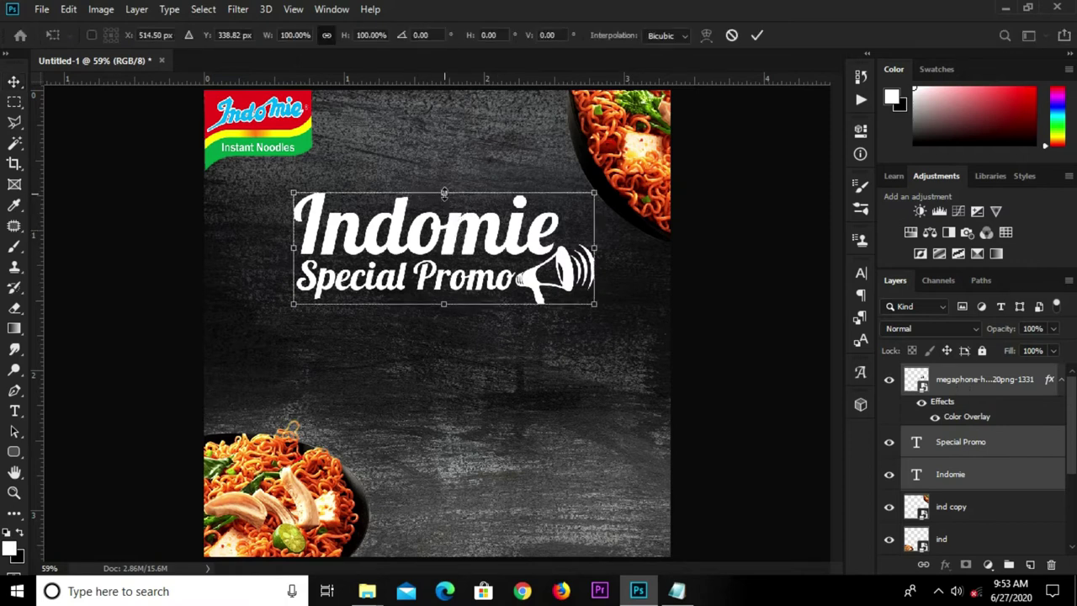
{"action": "left_click_drag", "start_coordinate": [444, 193], "coordinate": [445, 199]}
{"action": "left_click_drag", "start_coordinate": [459, 252], "coordinate": [438, 205]}
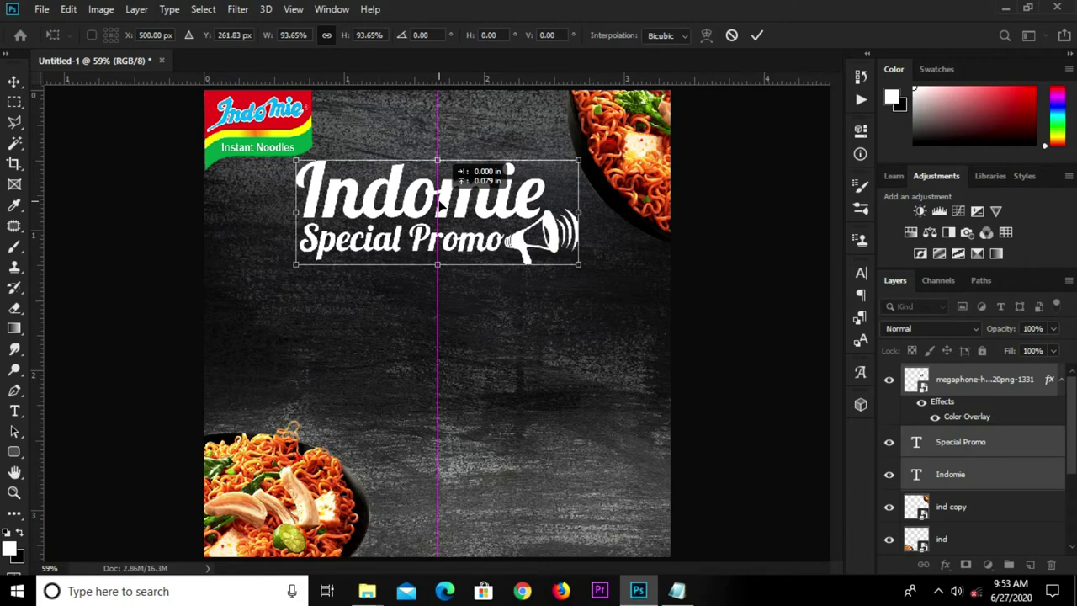
{"action": "left_click_drag", "start_coordinate": [439, 200], "coordinate": [440, 198]}
{"action": "left_click_drag", "start_coordinate": [436, 160], "coordinate": [436, 165]}
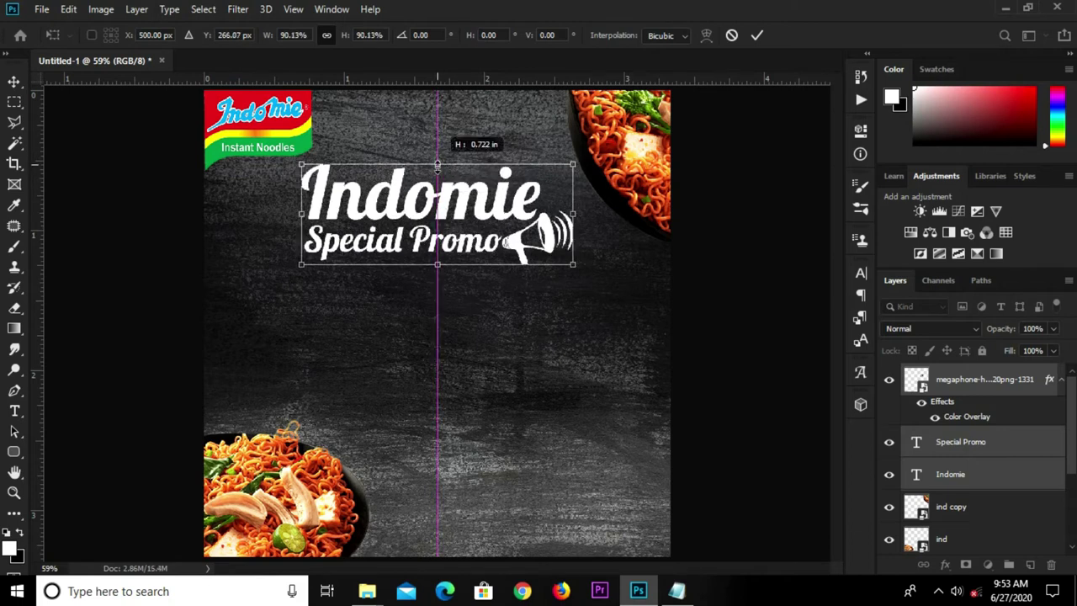
{"action": "left_click", "coordinate": [757, 36]}
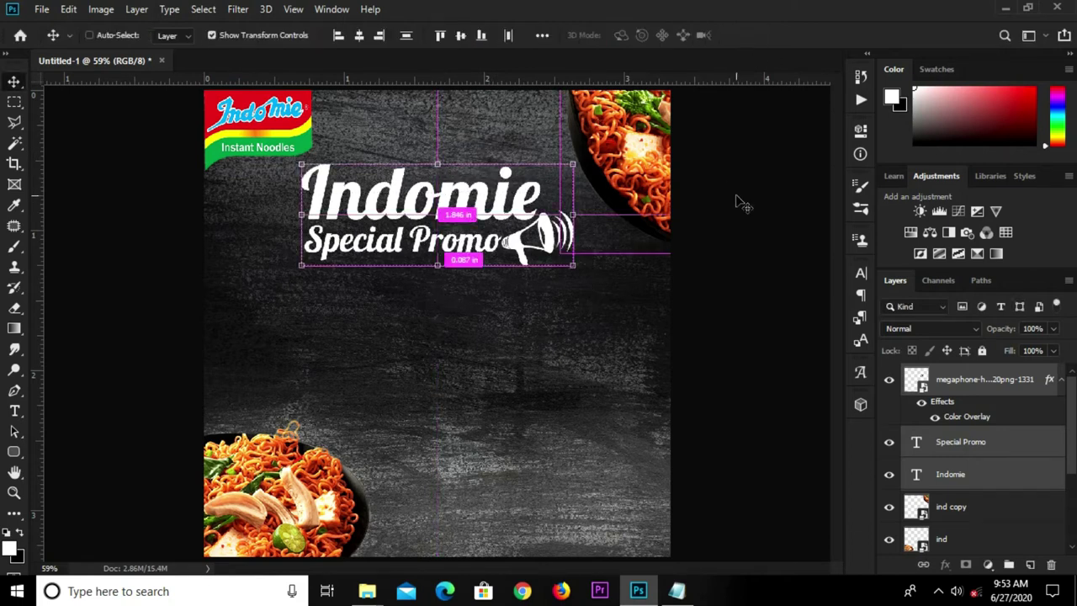
Step: Group the three layers into Group 1 and centre it horizontally on the canvas
{"action": "key", "text": "ctrl+g"}
{"action": "key", "text": "ctrl+a"}
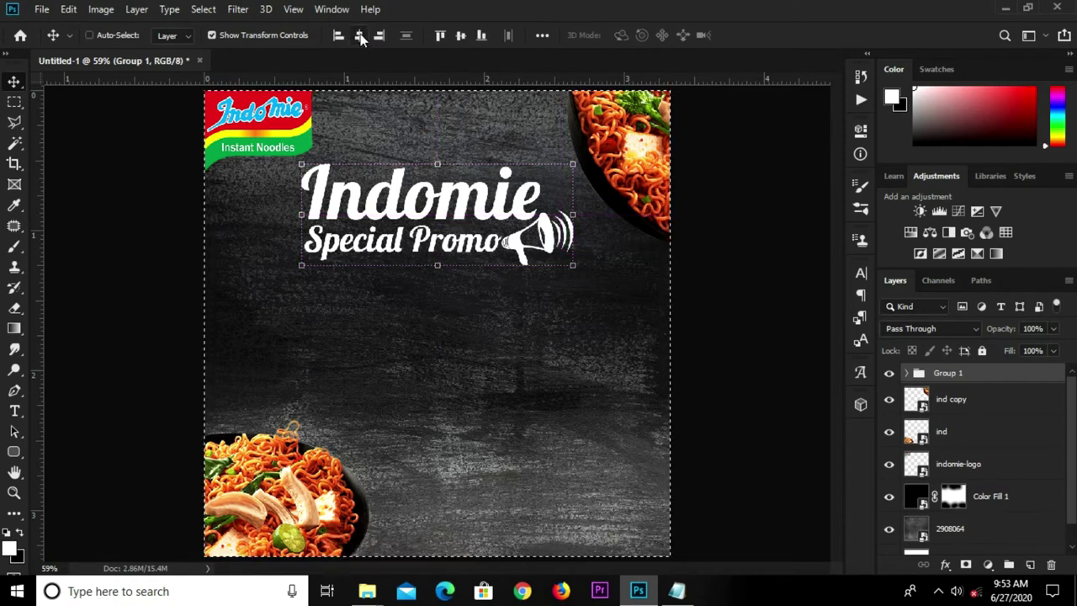
{"action": "key", "text": "ctrl+d"}
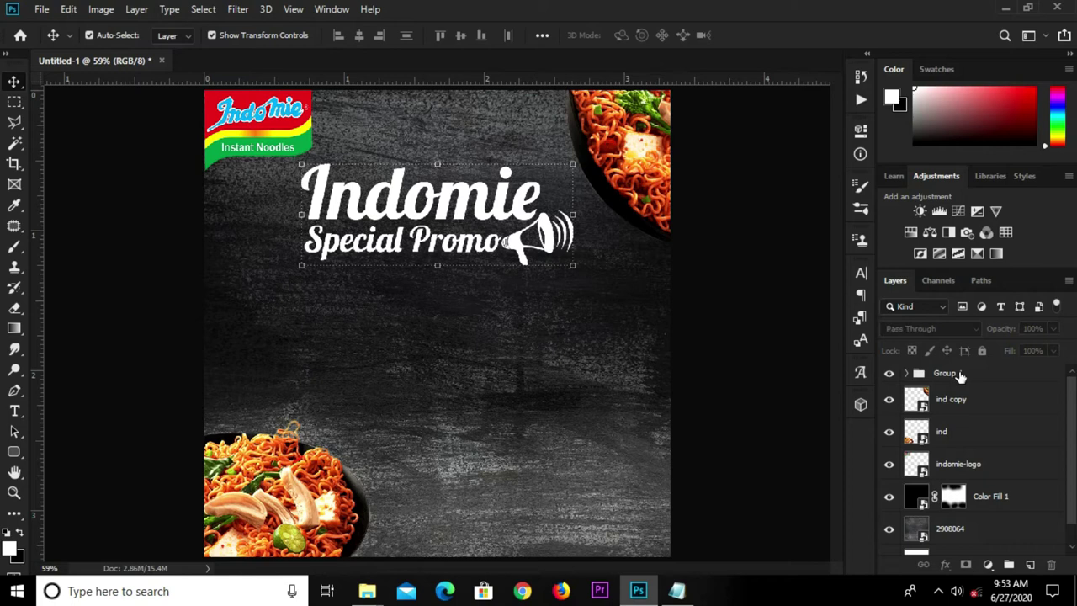
Step: Draw a white 247×40 px rounded rectangle bar below Special Promo
{"action": "left_click", "coordinate": [960, 374]}
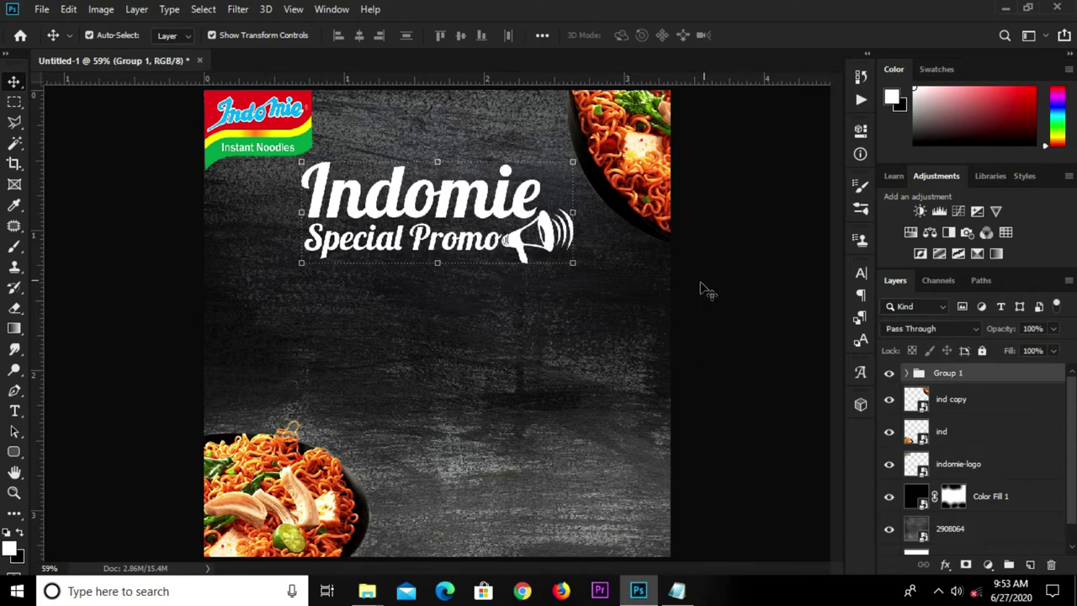
{"action": "left_click", "coordinate": [725, 276]}
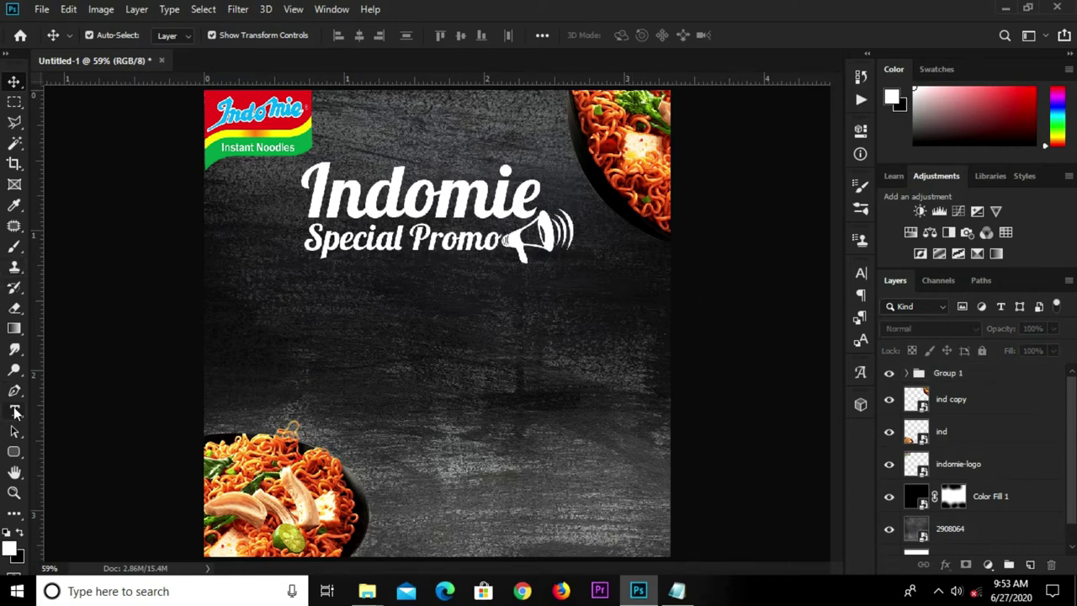
{"action": "left_click", "coordinate": [21, 454]}
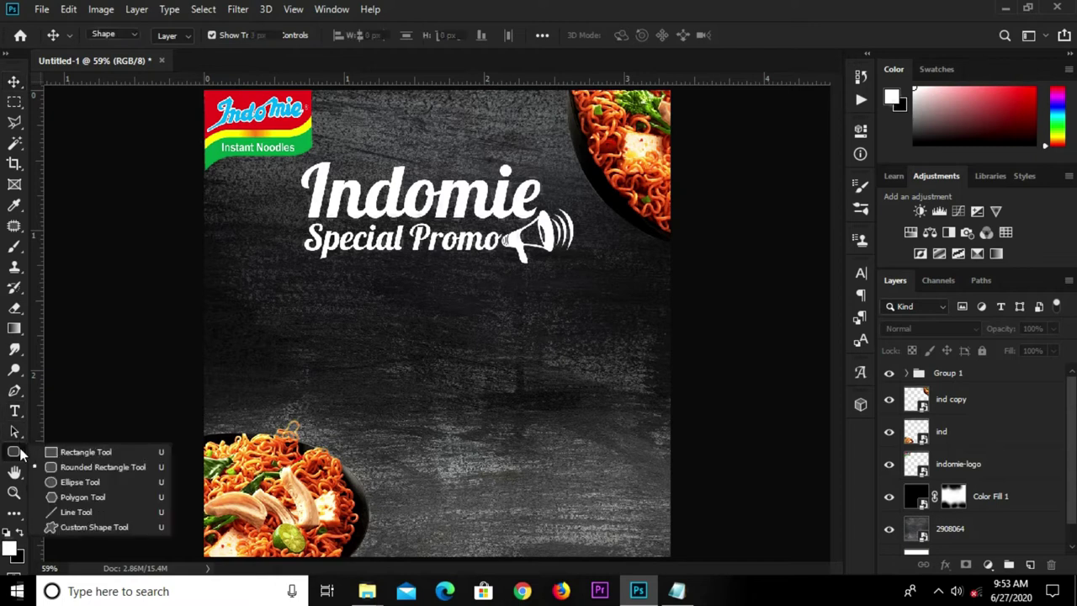
{"action": "left_click", "coordinate": [62, 463]}
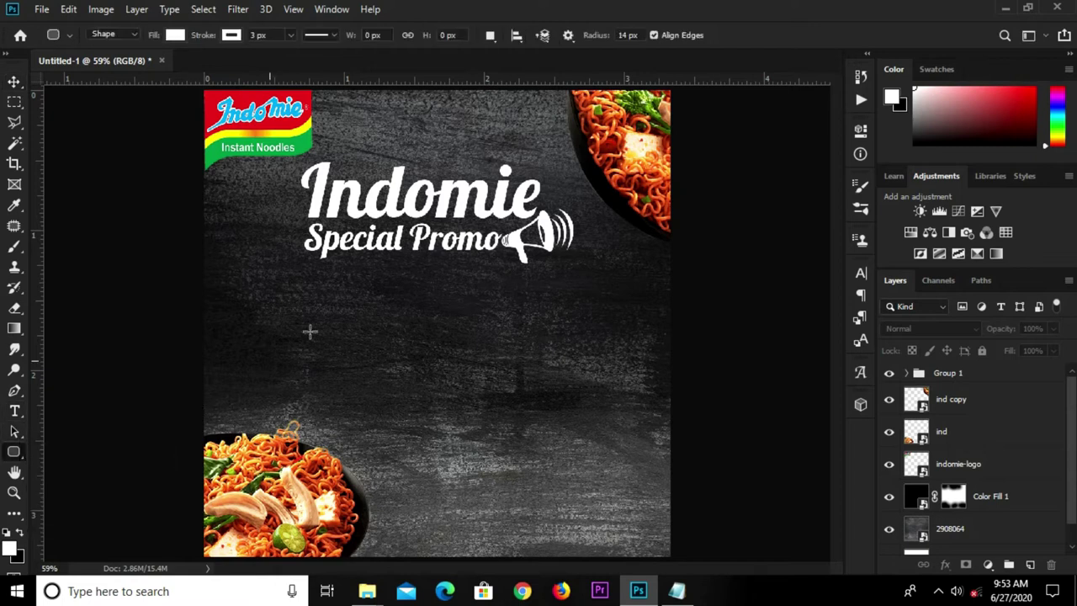
{"action": "left_click", "coordinate": [330, 265]}
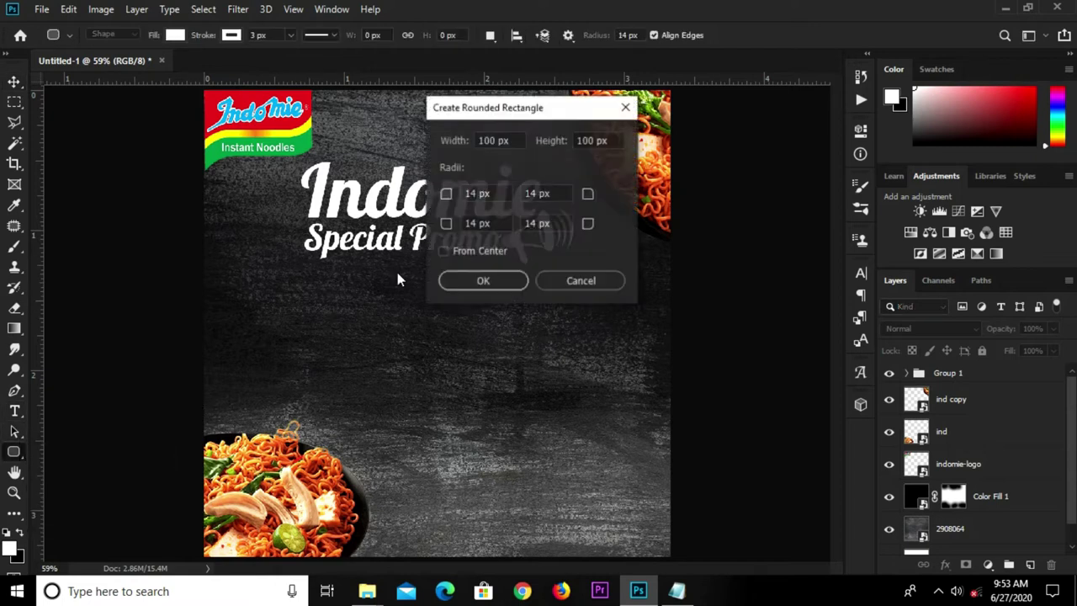
{"action": "left_click", "coordinate": [626, 108]}
{"action": "left_click_drag", "start_coordinate": [311, 264], "coordinate": [440, 280]}
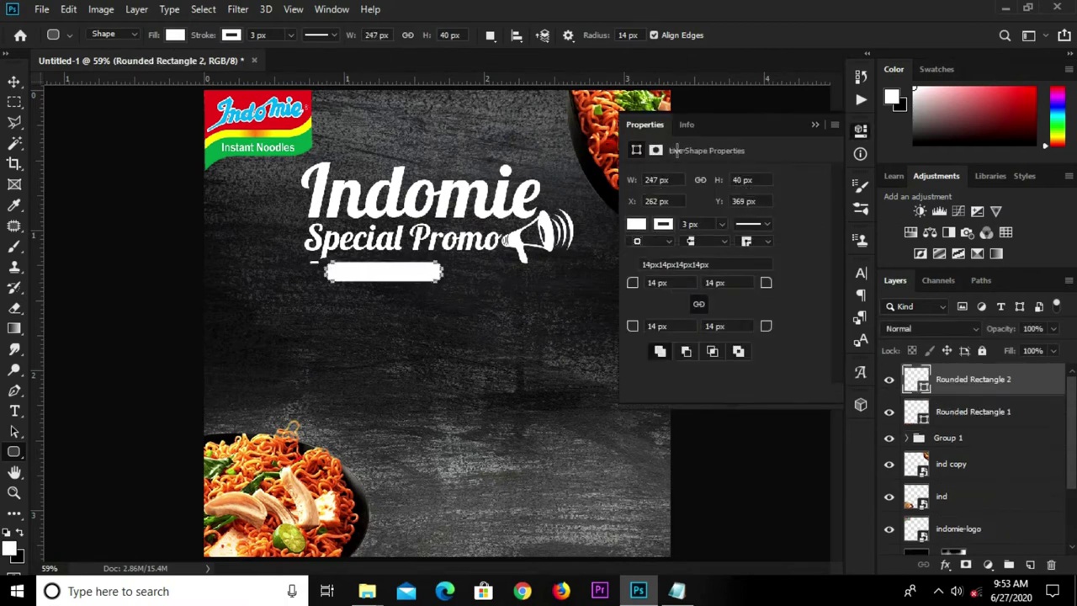
Step: Delete the stray tiny Rounded Rectangle 1 layer
{"action": "left_click", "coordinate": [816, 124]}
{"action": "left_click", "coordinate": [975, 412]}
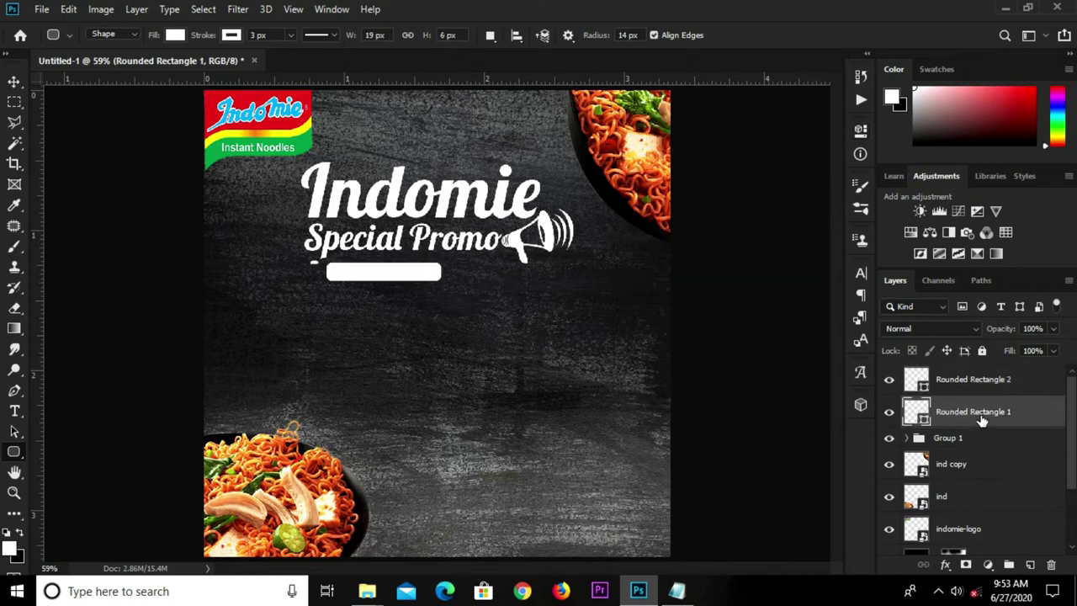
{"action": "key", "text": "Delete"}
Step: Widen the white bar to about 183% and make it slightly shorter
{"action": "key", "text": "v"}
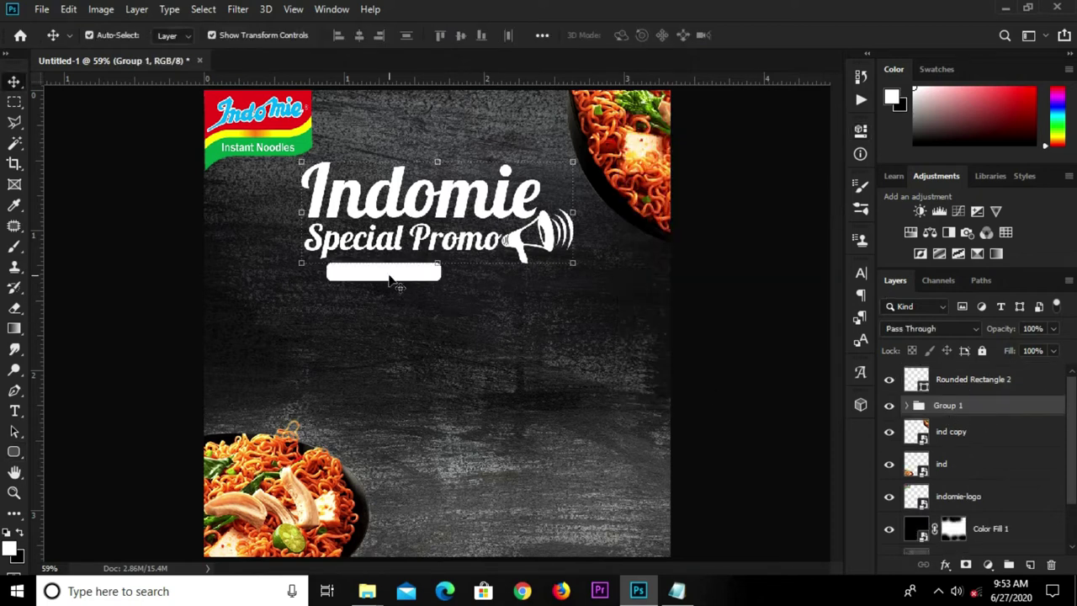
{"action": "left_click", "coordinate": [187, 296]}
{"action": "left_click", "coordinate": [407, 271]}
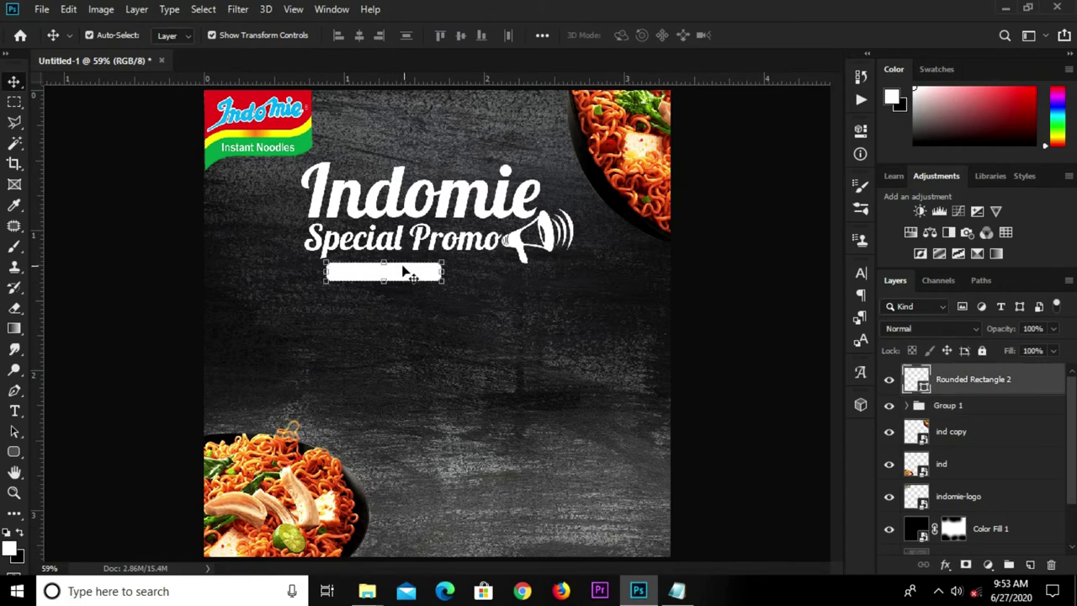
{"action": "left_click_drag", "start_coordinate": [447, 275], "coordinate": [543, 275]}
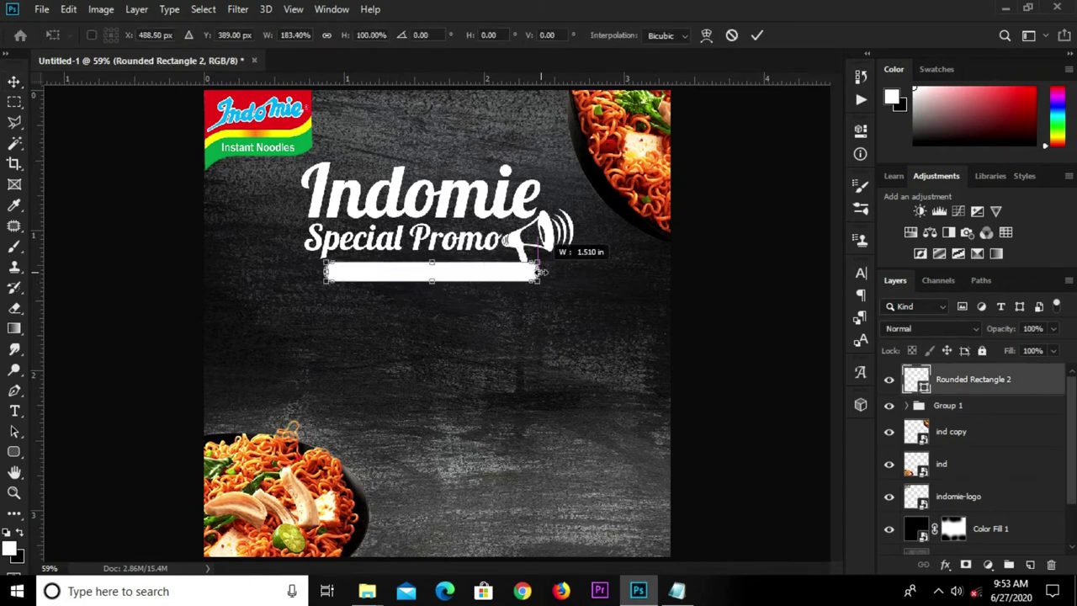
{"action": "left_click_drag", "start_coordinate": [434, 265], "coordinate": [434, 268]}
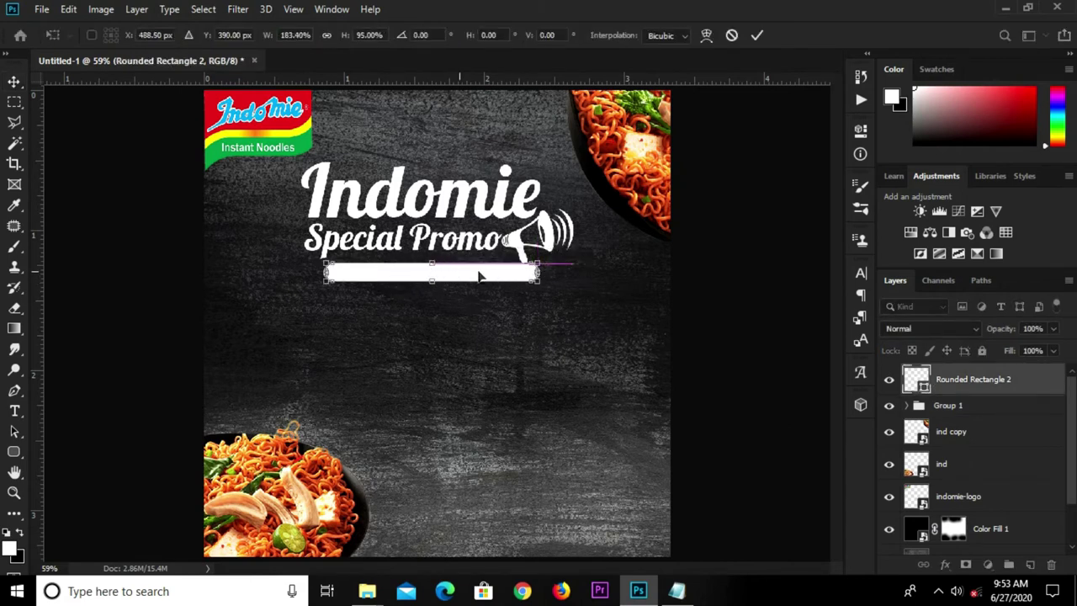
{"action": "left_click", "coordinate": [757, 36]}
Step: Move the bar just below Special Promo, narrowing it from the left and thinning it
{"action": "scroll", "coordinate": [468, 282], "scroll_direction": "up", "scroll_amount": 3}
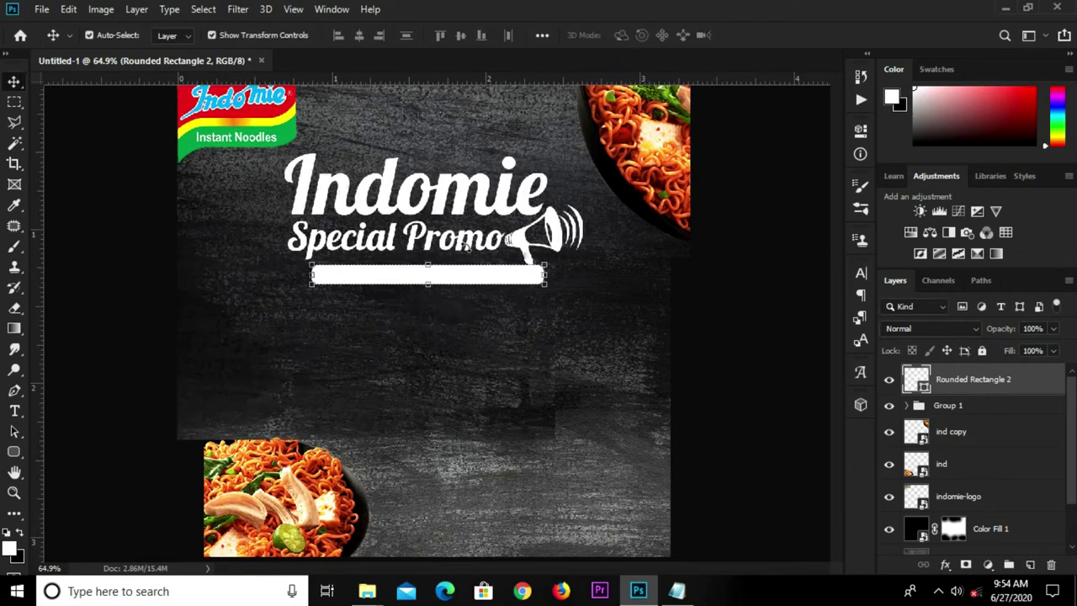
{"action": "left_click_drag", "start_coordinate": [483, 294], "coordinate": [448, 290]}
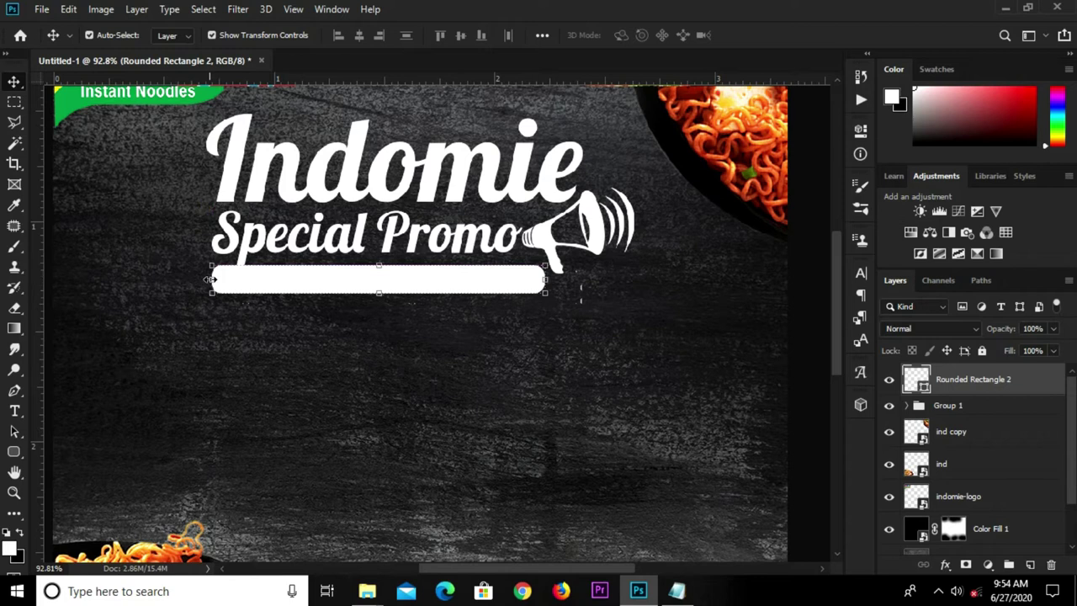
{"action": "left_click_drag", "start_coordinate": [208, 279], "coordinate": [257, 280]}
{"action": "left_click_drag", "start_coordinate": [392, 291], "coordinate": [396, 283]}
{"action": "left_click", "coordinate": [757, 34]}
{"action": "mouse_move", "coordinate": [677, 590]}
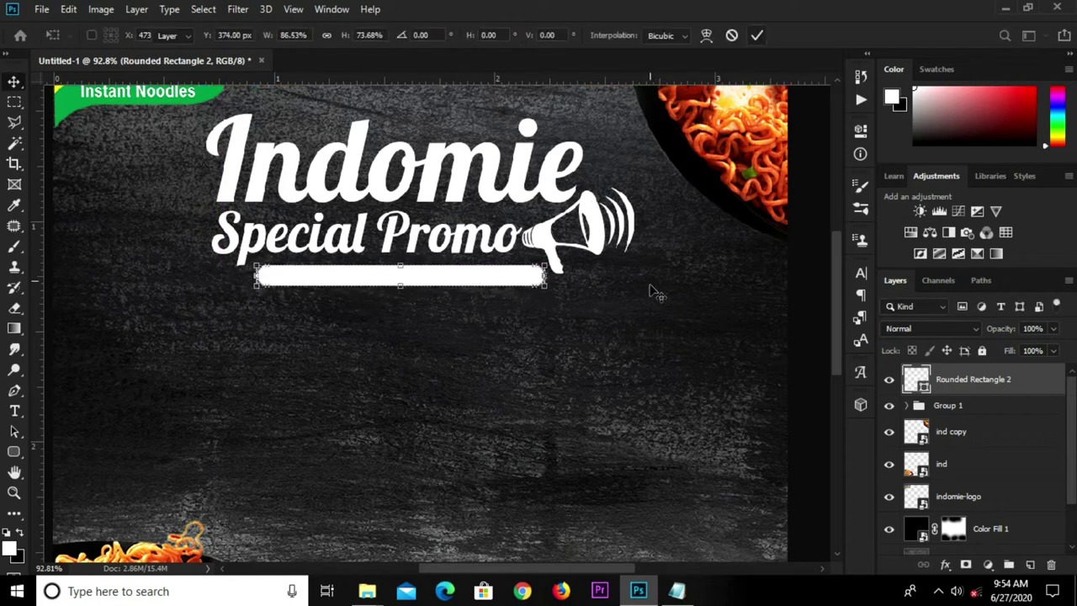
{"action": "scroll", "coordinate": [646, 288], "scroll_direction": "down", "scroll_amount": 1}
{"action": "scroll", "coordinate": [648, 289], "scroll_direction": "down", "scroll_amount": 3}
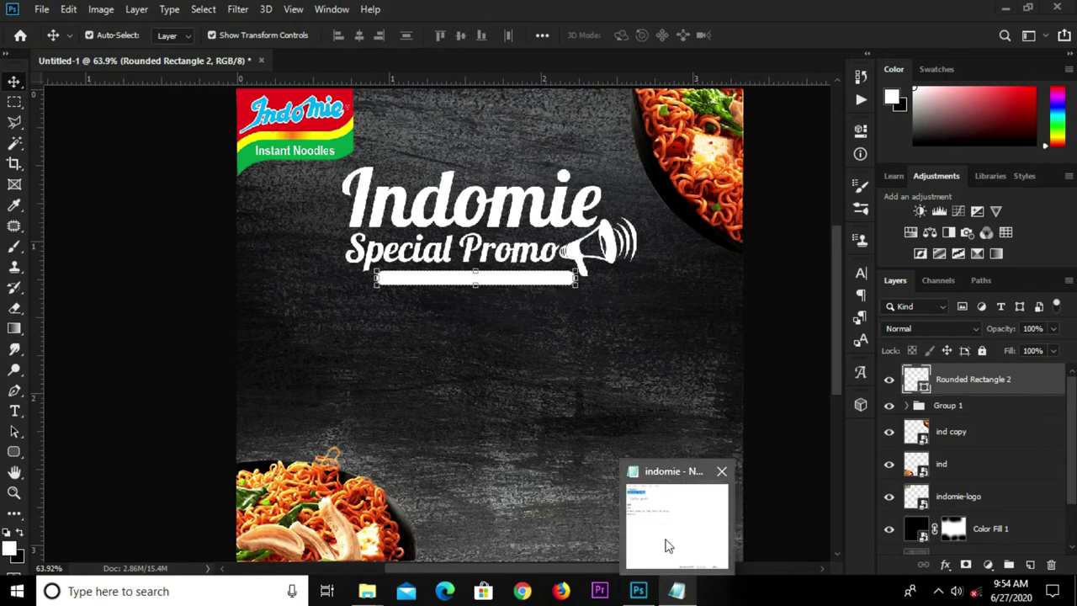
Step: Copy 'Offer ends on the 21st of July' from the Notepad notes and return to the poster
{"action": "left_click", "coordinate": [669, 545]}
{"action": "mouse_move", "coordinate": [468, 330]}
{"action": "left_mouse_down"}
{"action": "mouse_move", "coordinate": [268, 331]}
{"action": "mouse_move", "coordinate": [431, 329]}
{"action": "mouse_move", "coordinate": [278, 329]}
{"action": "left_mouse_up"}
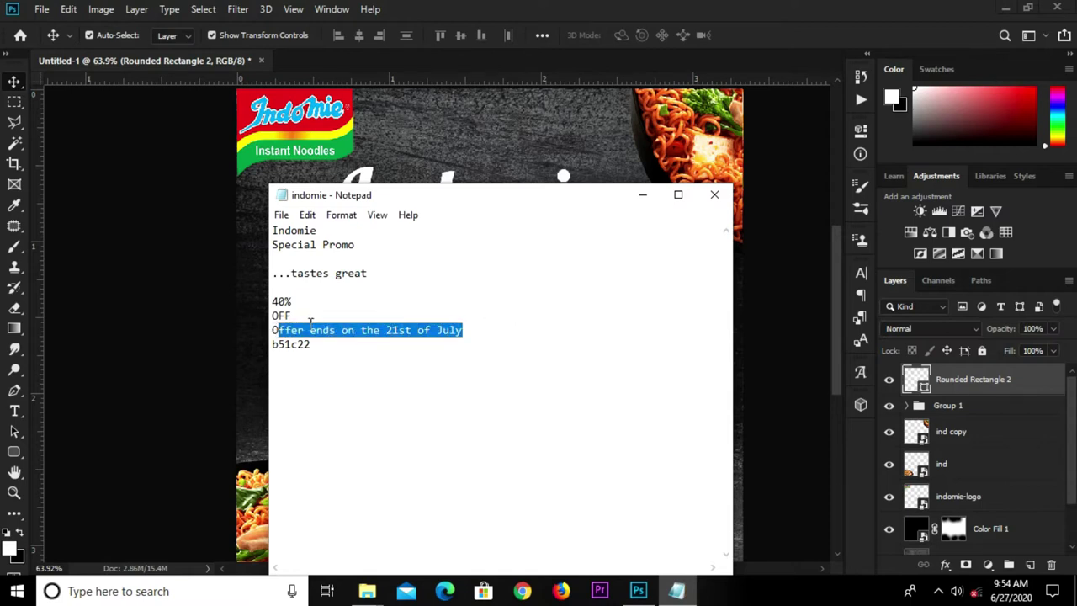
{"action": "left_click", "coordinate": [347, 380]}
{"action": "left_click", "coordinate": [229, 317]}
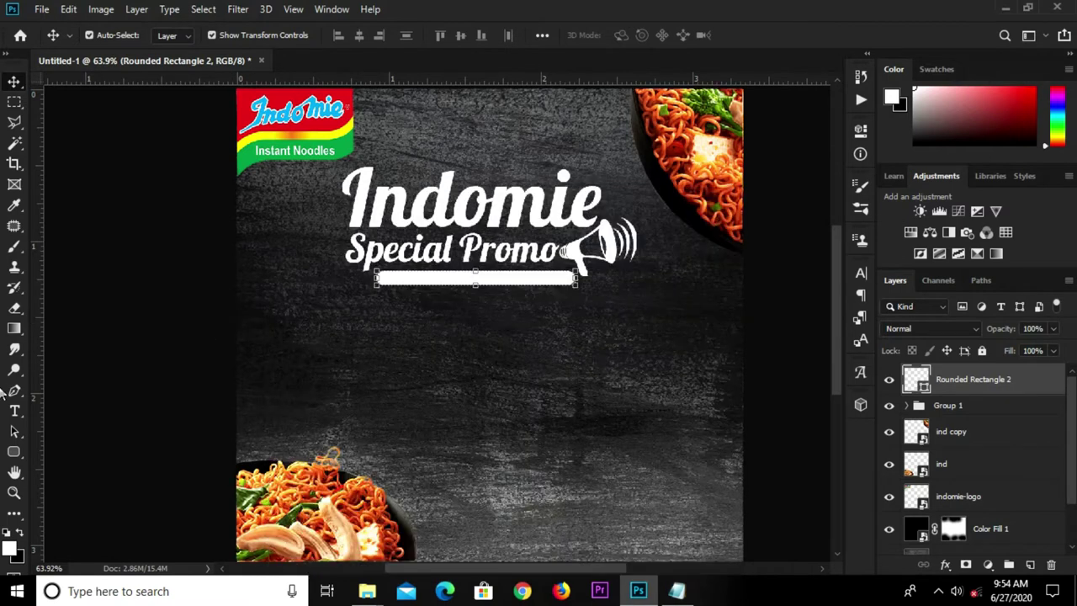
{"action": "left_click", "coordinate": [14, 410]}
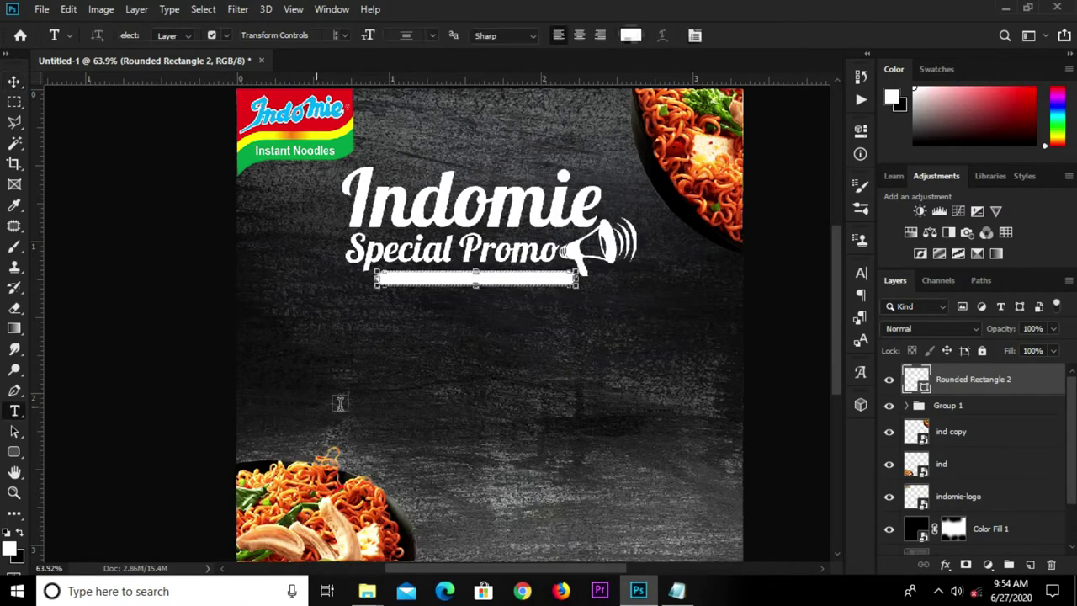
Step: Paste 'Offer ends on the 21st of July' as a new text layer below the bar
{"action": "left_click", "coordinate": [429, 375]}
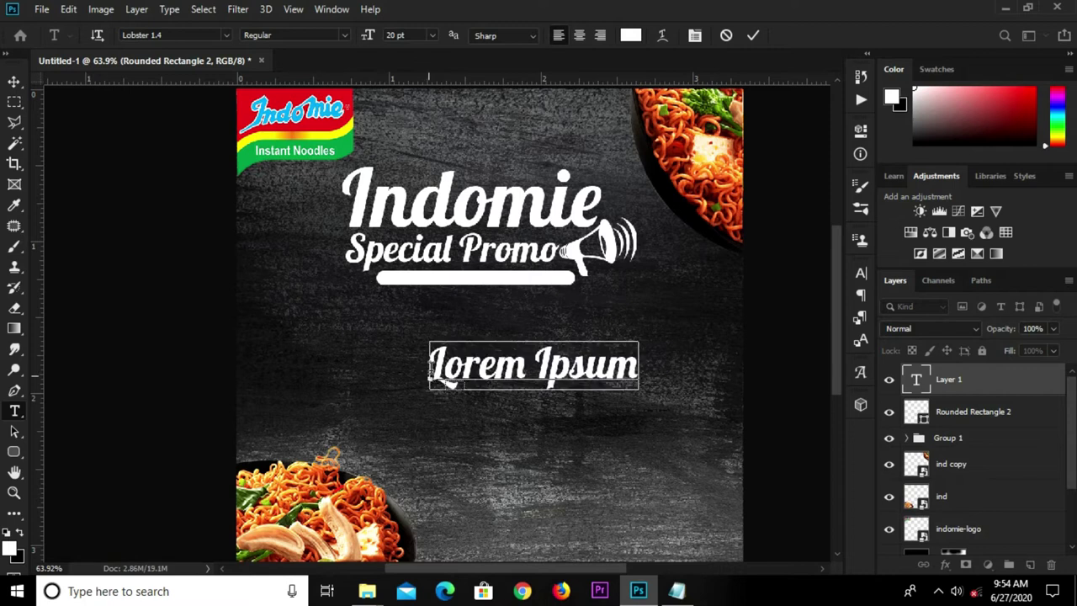
{"action": "key", "text": "ctrl+v"}
{"action": "left_click", "coordinate": [754, 36]}
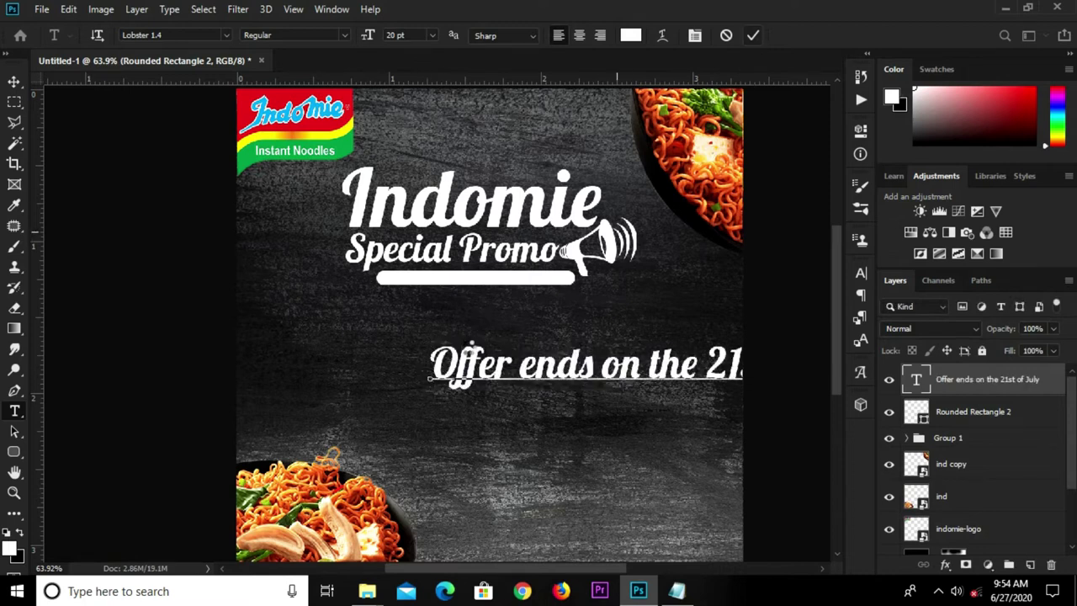
{"action": "key", "text": "v"}
{"action": "left_click", "coordinate": [482, 279]}
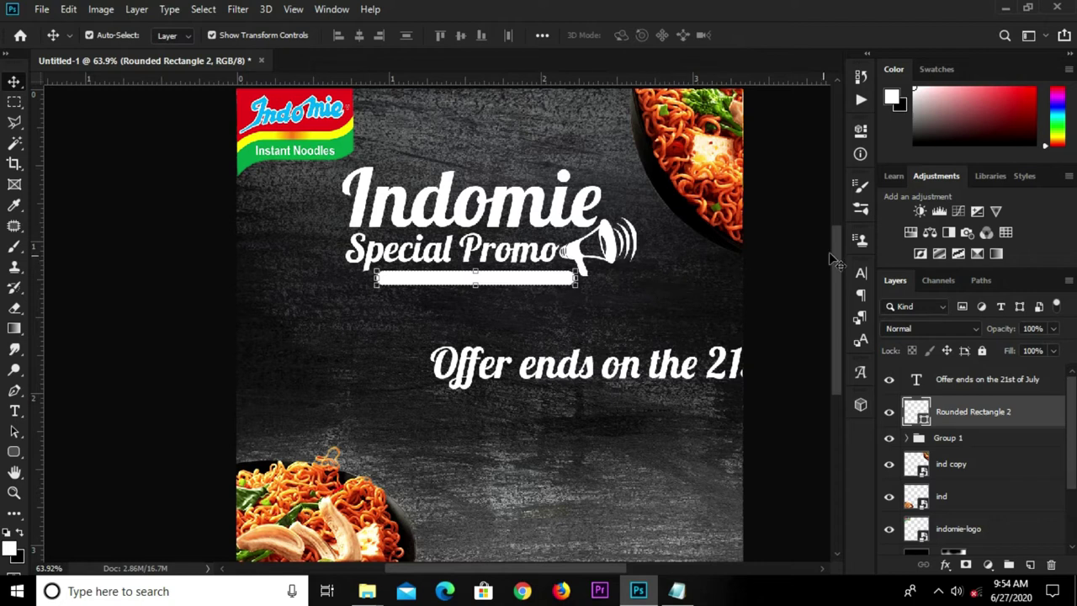
Step: Fill the bar under Special Promo with red b51c22 copied from Notepad
{"action": "left_click", "coordinate": [860, 130]}
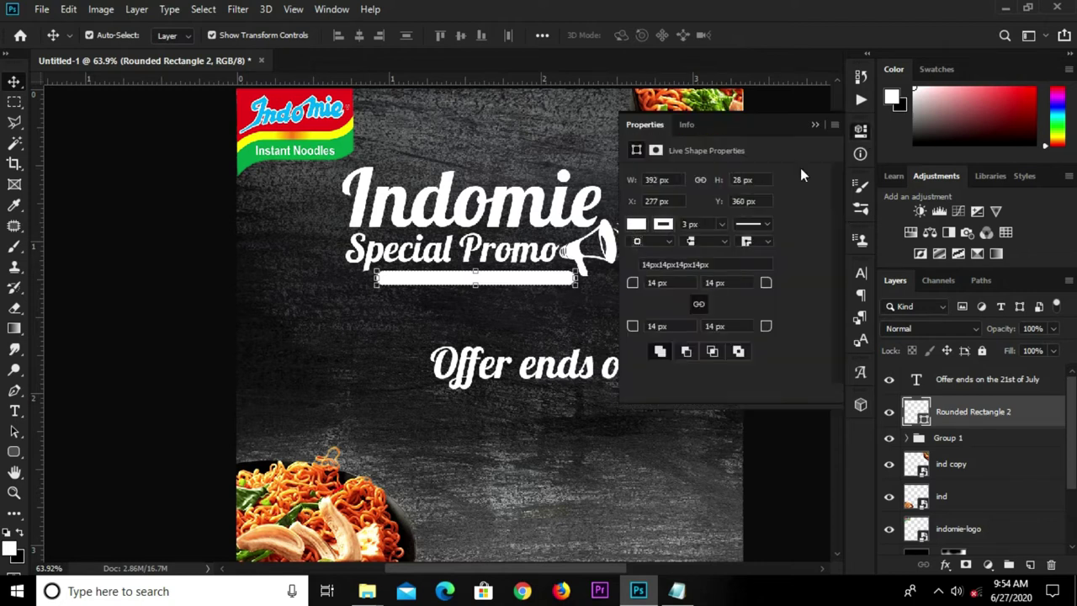
{"action": "left_click", "coordinate": [635, 224]}
{"action": "left_click", "coordinate": [788, 255]}
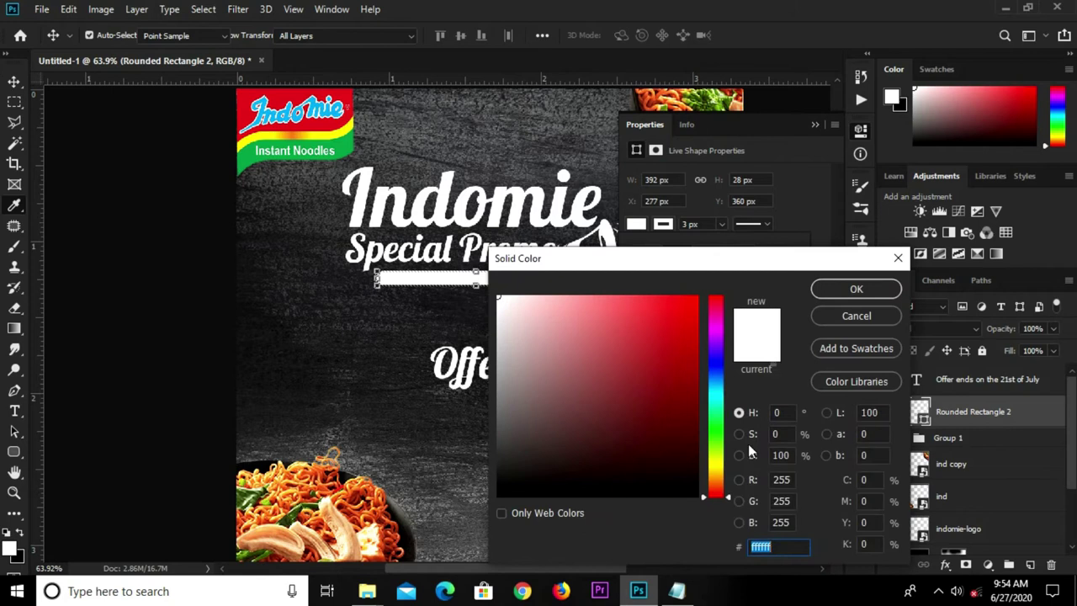
{"action": "left_click", "coordinate": [670, 551]}
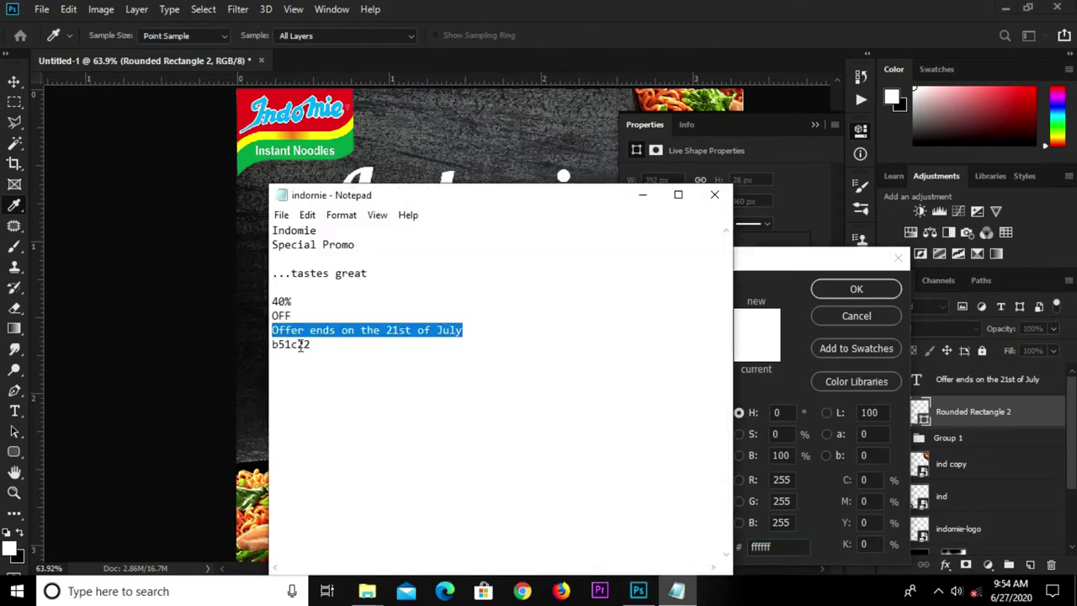
{"action": "left_click_drag", "start_coordinate": [310, 344], "coordinate": [271, 344]}
{"action": "right_click", "coordinate": [271, 344]}
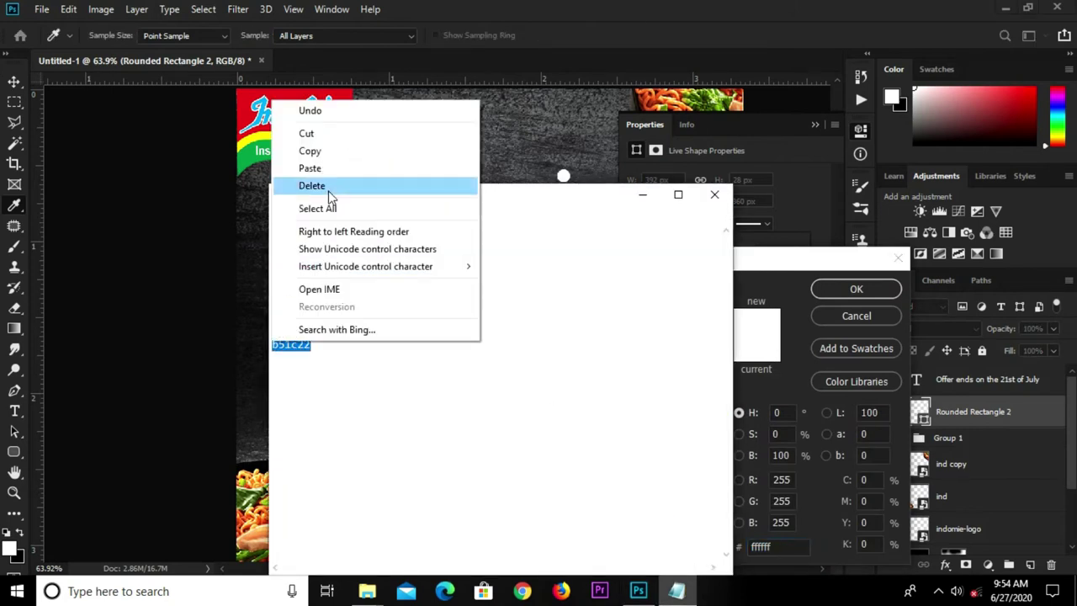
{"action": "left_click", "coordinate": [333, 151]}
{"action": "left_click", "coordinate": [640, 201]}
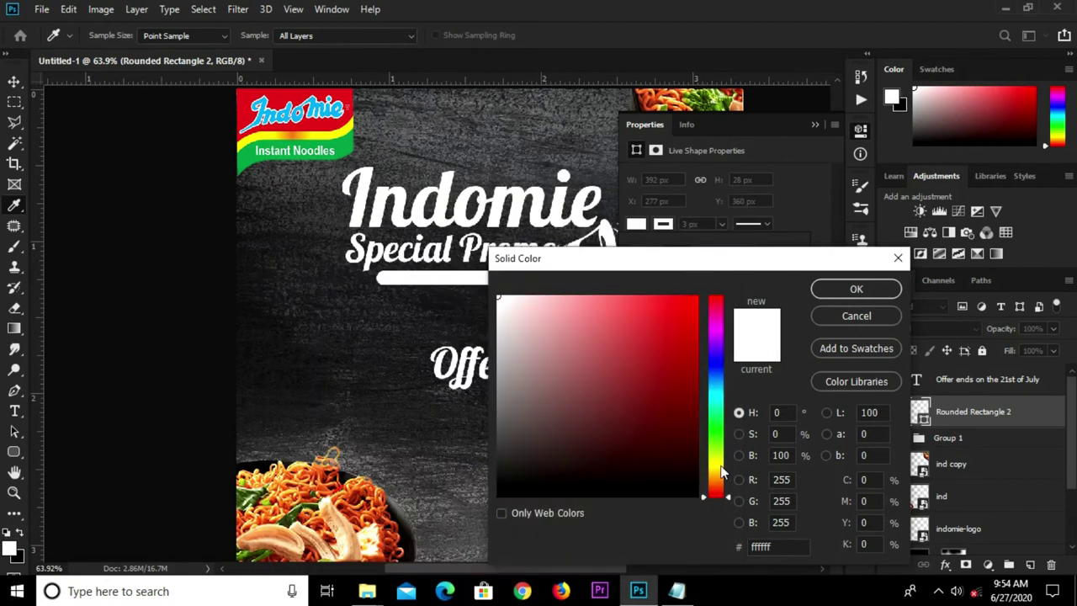
{"action": "key", "text": "ctrl+v"}
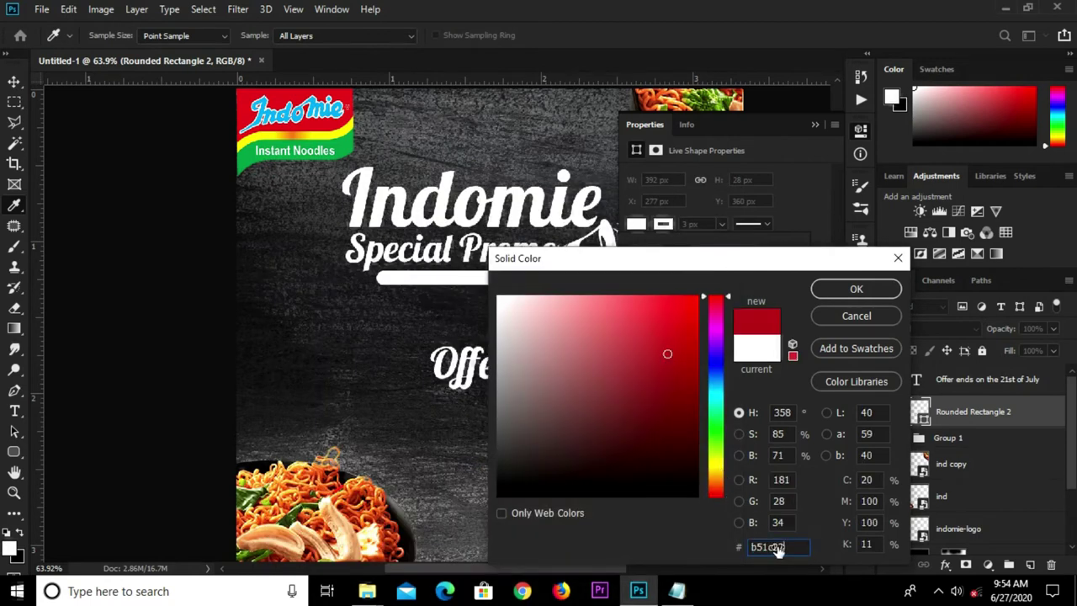
{"action": "left_click", "coordinate": [846, 290]}
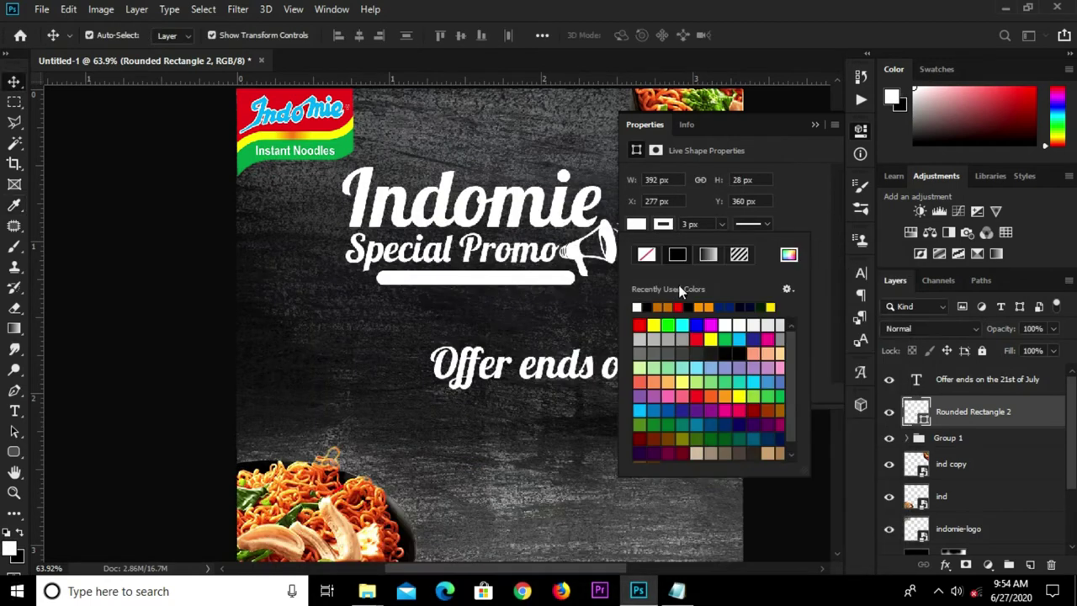
Step: Set the bar's stroke to No Color and select the offer text layer
{"action": "left_click", "coordinate": [646, 254]}
{"action": "left_click", "coordinate": [813, 125]}
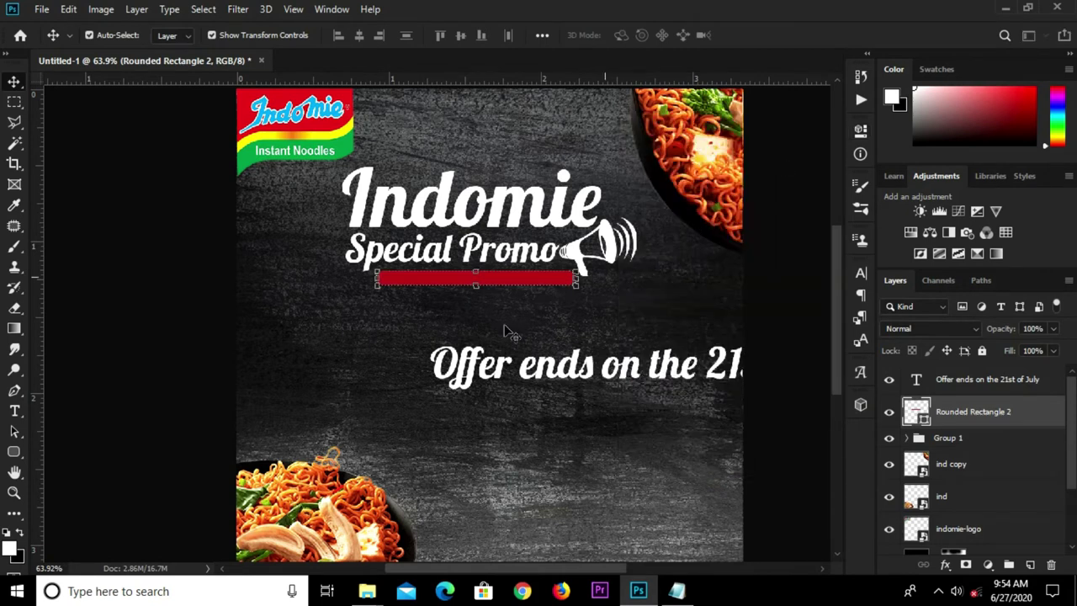
{"action": "left_click", "coordinate": [553, 381]}
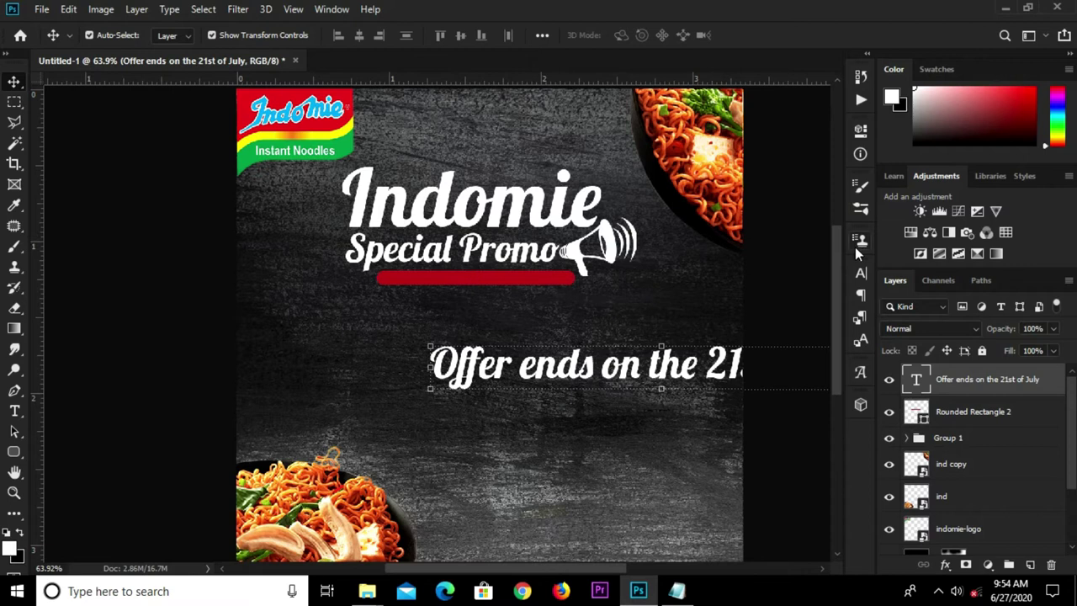
Step: Change the offer text from Lobster to Raleway Black and shift it up and left
{"action": "left_click", "coordinate": [859, 276]}
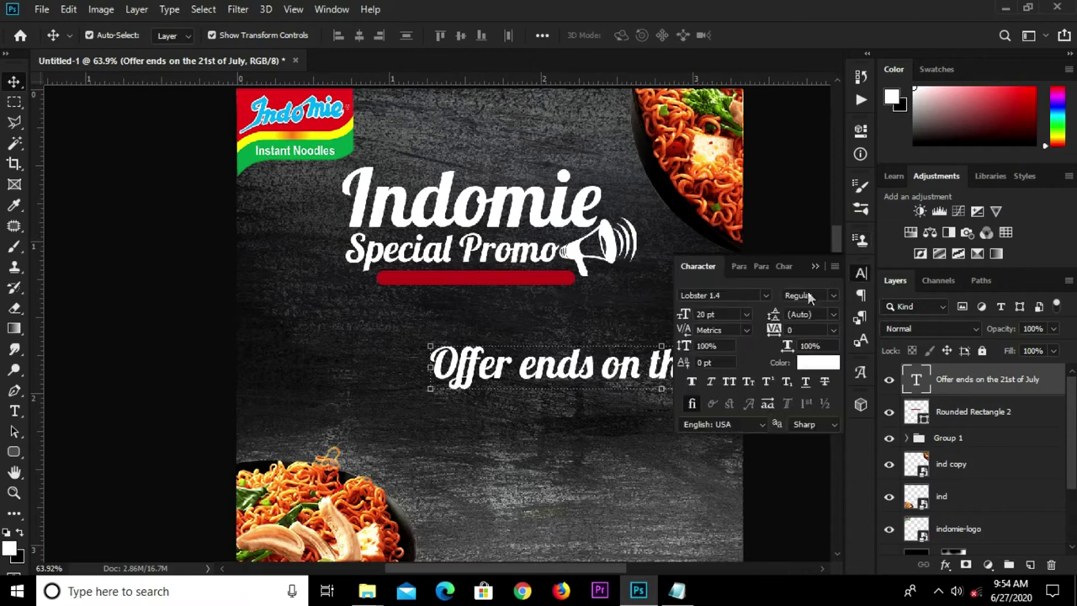
{"action": "left_click", "coordinate": [736, 296]}
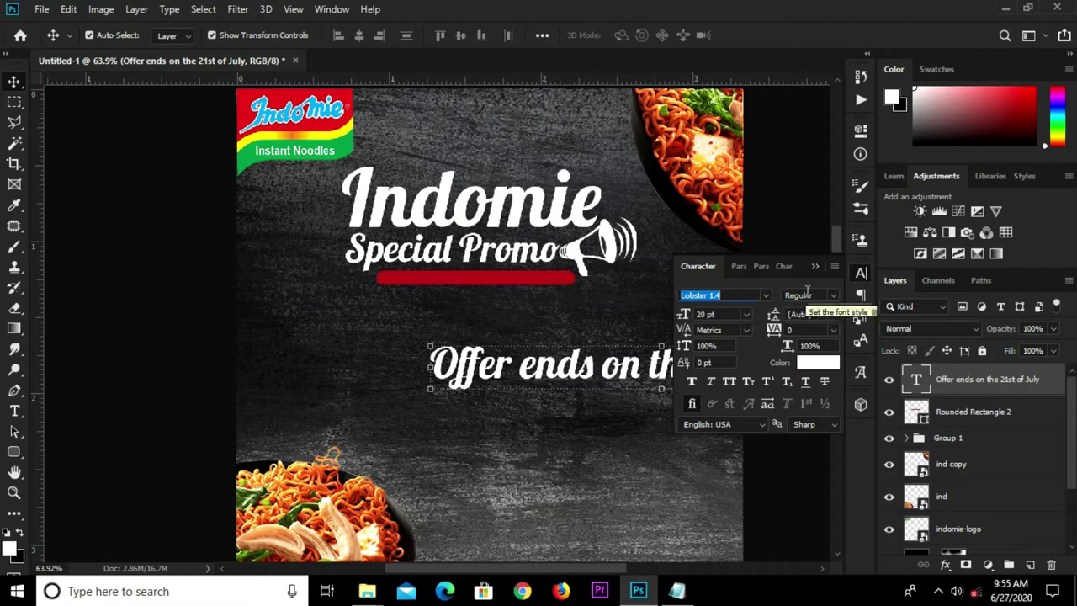
{"action": "left_click", "coordinate": [765, 296]}
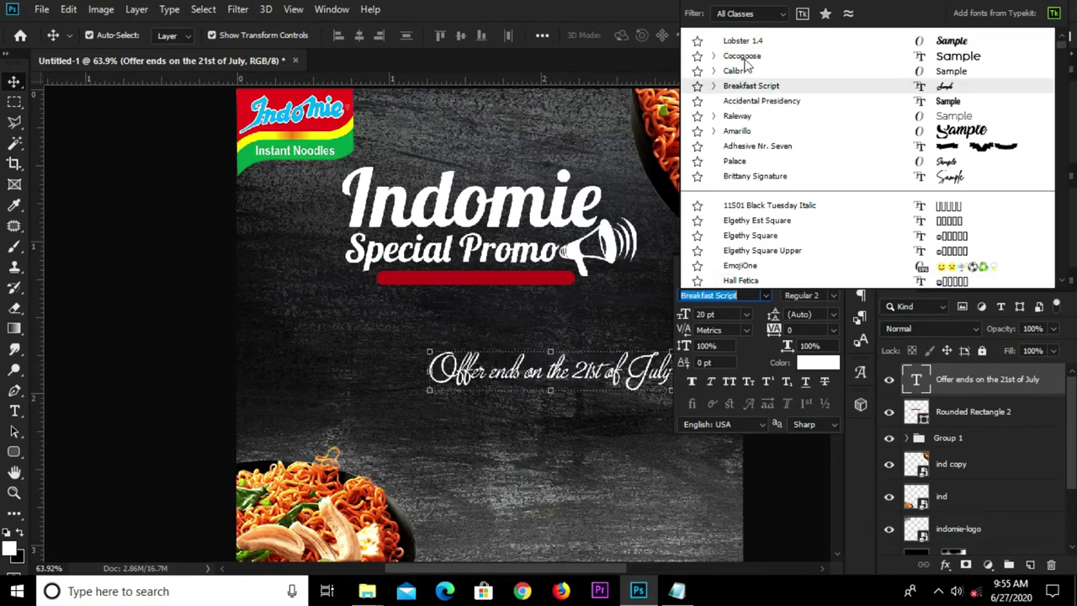
{"action": "key", "text": "Up"}
{"action": "key", "text": "Up"}
{"action": "key", "text": "Down"}
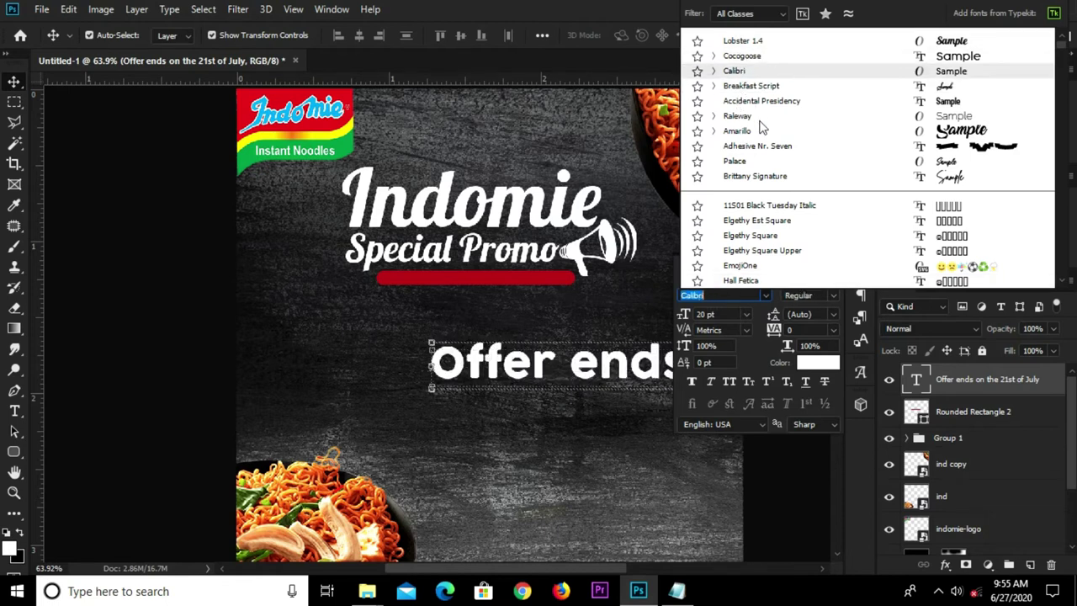
{"action": "left_click", "coordinate": [760, 118]}
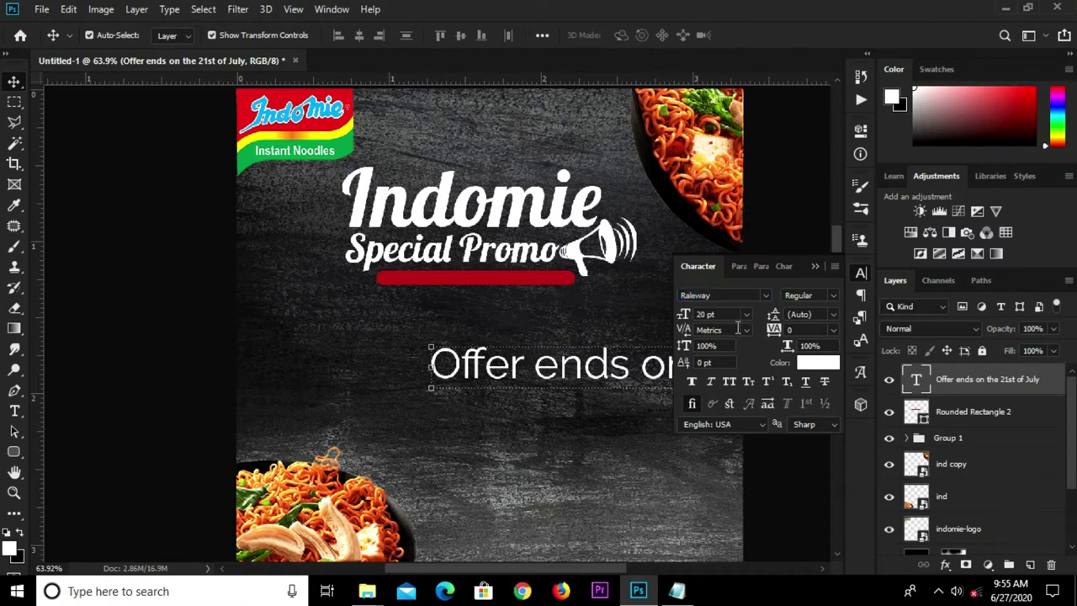
{"action": "left_click", "coordinate": [828, 309]}
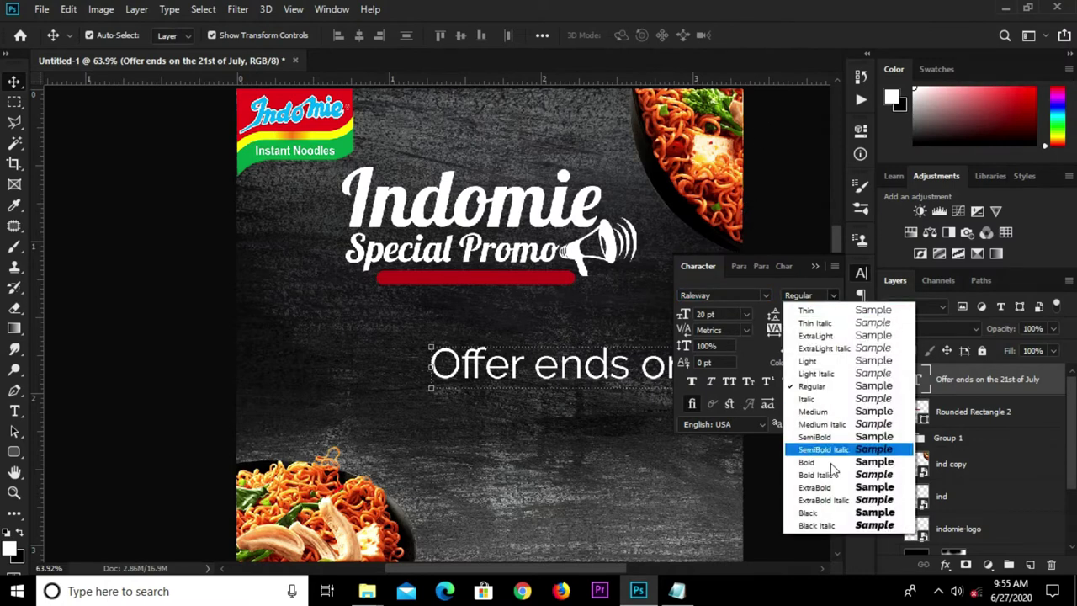
{"action": "left_click", "coordinate": [826, 512]}
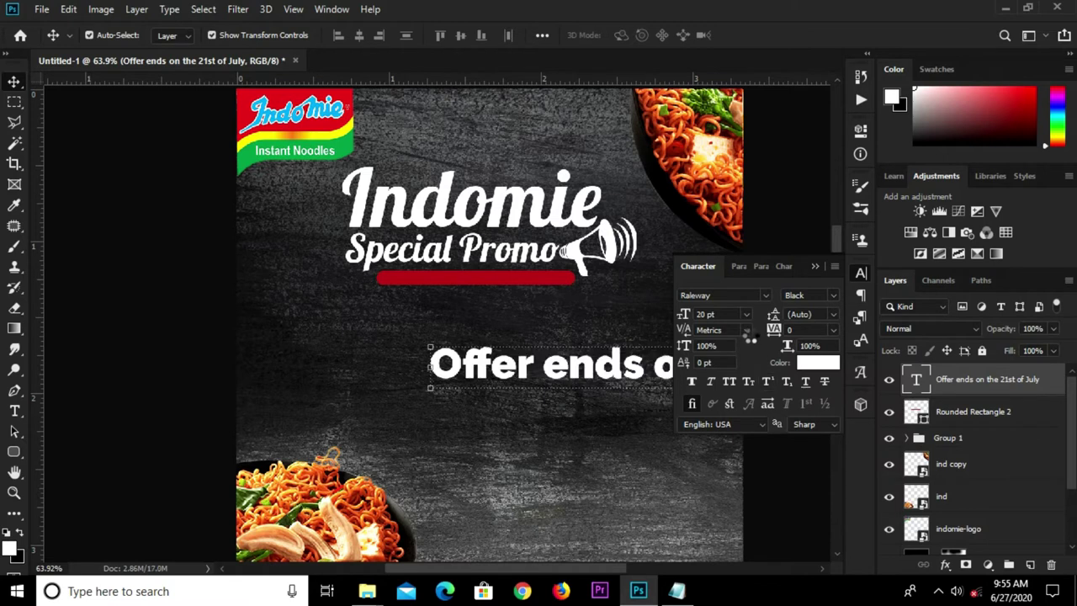
{"action": "left_click", "coordinate": [815, 266]}
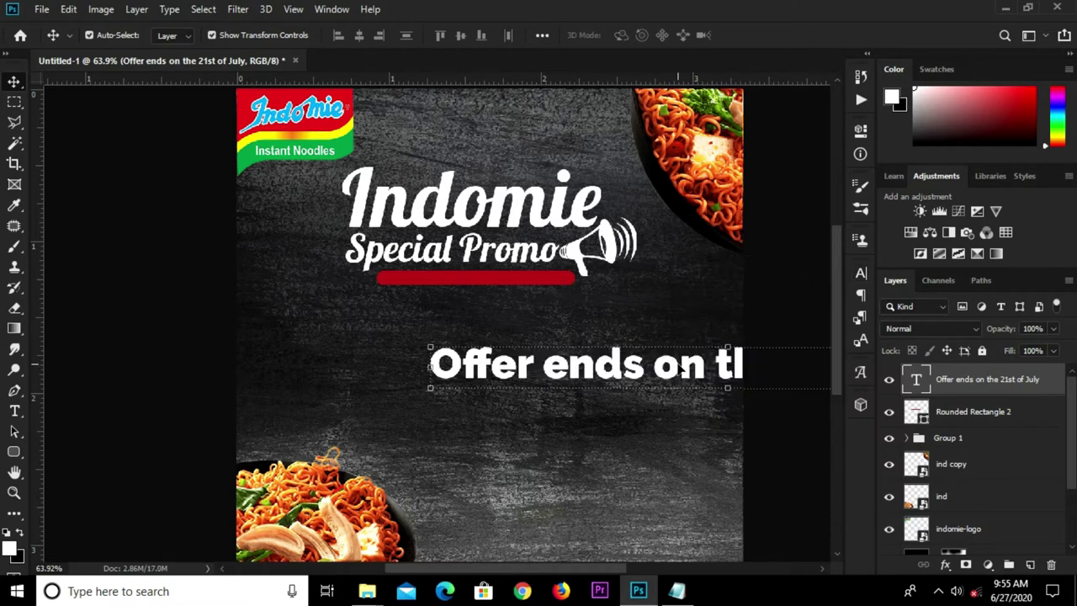
{"action": "left_click_drag", "start_coordinate": [624, 345], "coordinate": [537, 312]}
Step: Shrink the offer text to fit the red bar and nudge it into position
{"action": "key", "text": "ctrl+t"}
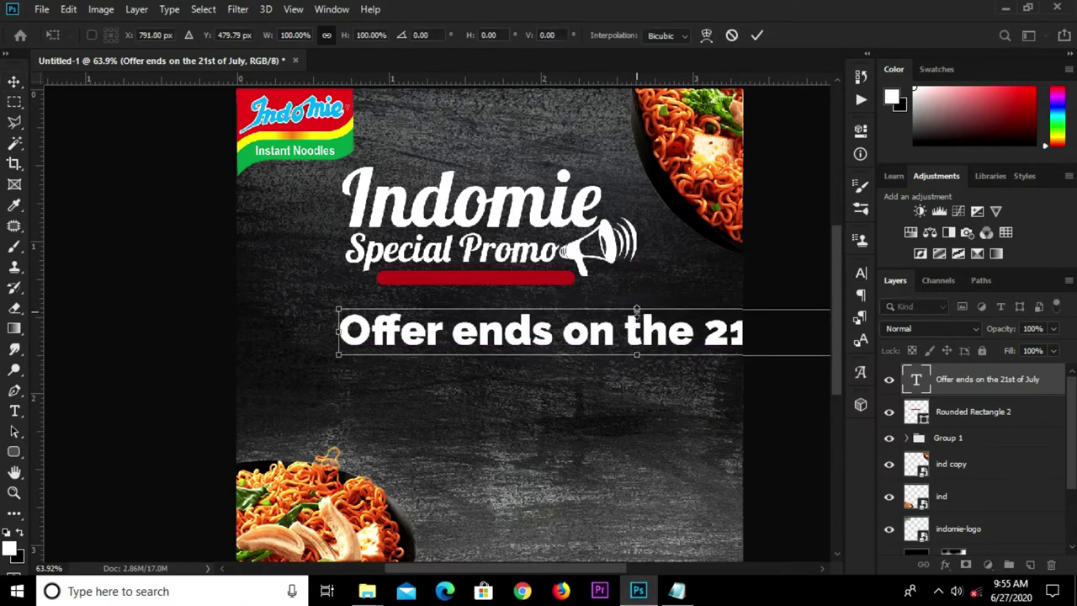
{"action": "left_click_drag", "start_coordinate": [343, 315], "coordinate": [415, 328]}
{"action": "left_click_drag", "start_coordinate": [641, 339], "coordinate": [641, 333]}
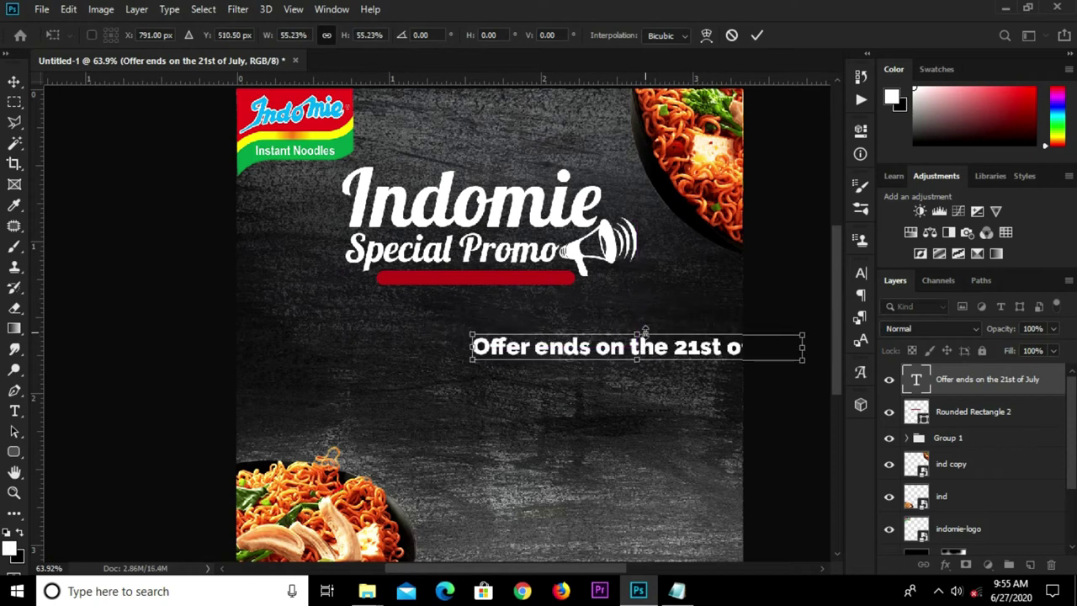
{"action": "scroll", "coordinate": [641, 332], "scroll_direction": "up", "scroll_amount": 2}
{"action": "mouse_move", "coordinate": [635, 332]}
{"action": "left_mouse_down"}
{"action": "mouse_move", "coordinate": [637, 350]}
{"action": "mouse_move", "coordinate": [460, 266]}
{"action": "mouse_move", "coordinate": [475, 266]}
{"action": "left_mouse_up"}
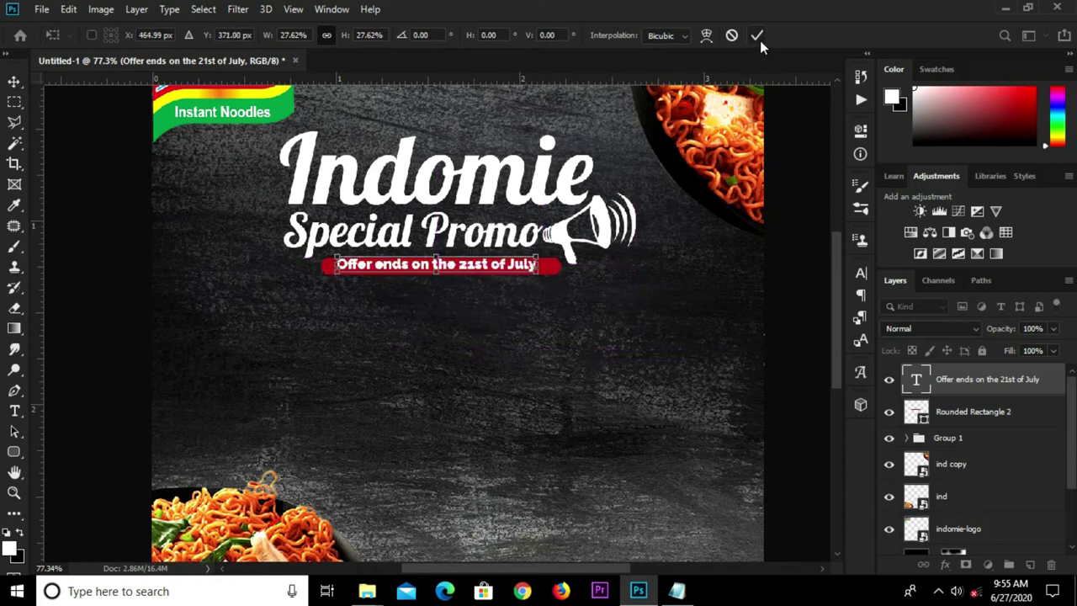
{"action": "key", "text": "Return"}
{"action": "key", "text": "Down"}
{"action": "key", "text": "Down"}
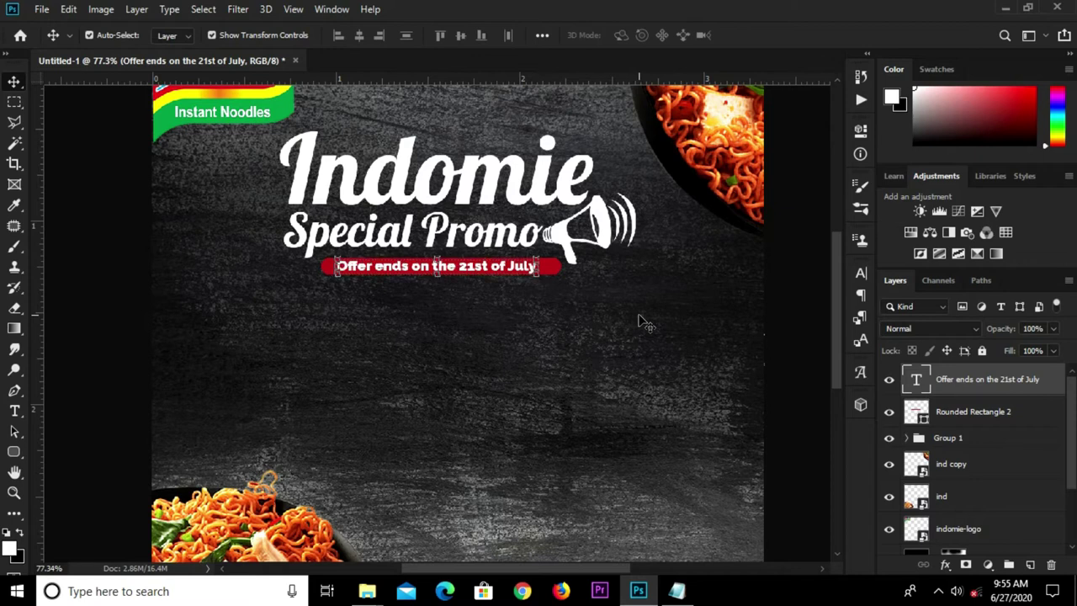
{"action": "key", "text": "Up"}
{"action": "key", "text": "Right"}
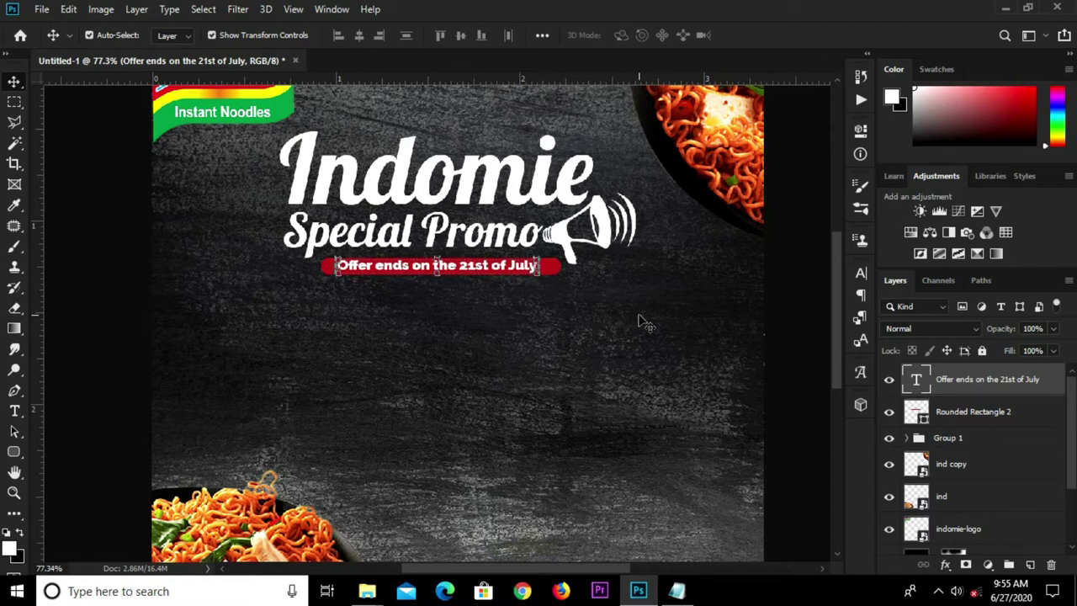
Step: Nudge the offer text right and stretch the red bar slightly taller
{"action": "left_click", "coordinate": [555, 352]}
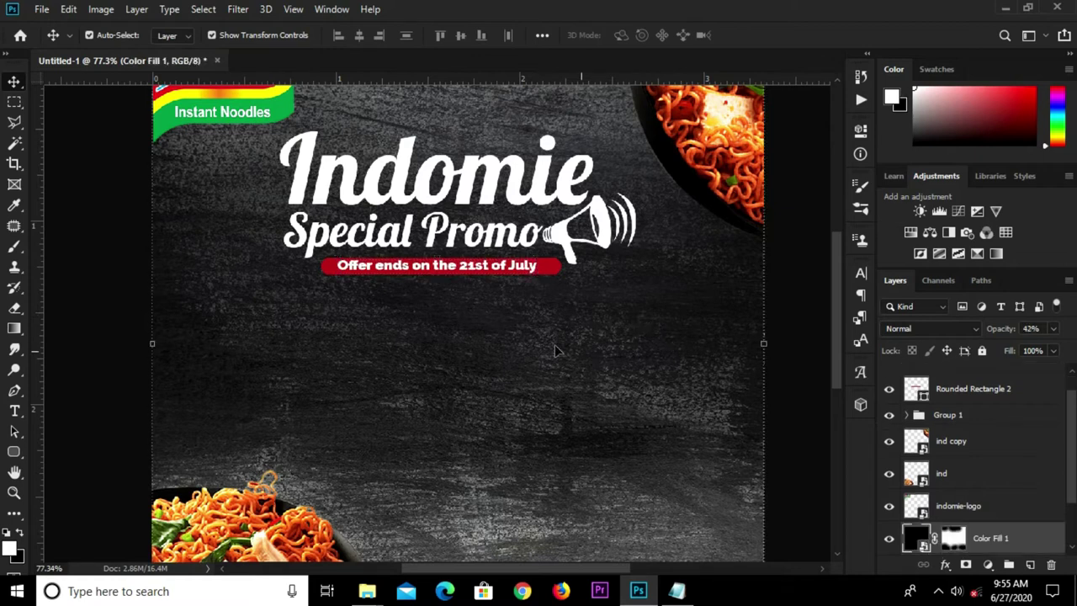
{"action": "left_click", "coordinate": [484, 274]}
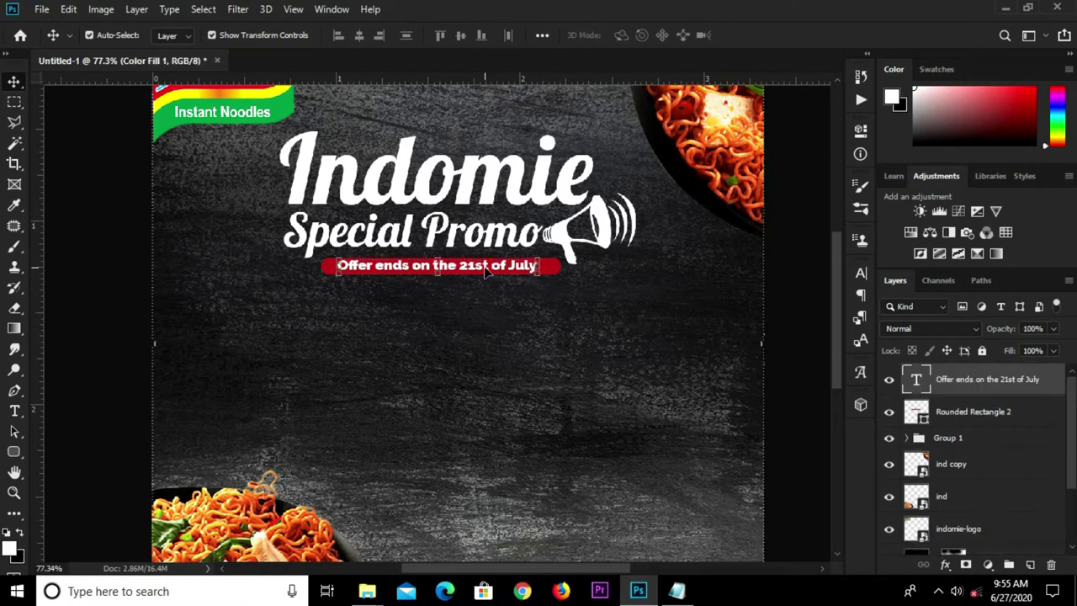
{"action": "key", "text": "Right"}
{"action": "key", "text": "Right"}
{"action": "key", "text": "Right"}
{"action": "left_click", "coordinate": [495, 330]}
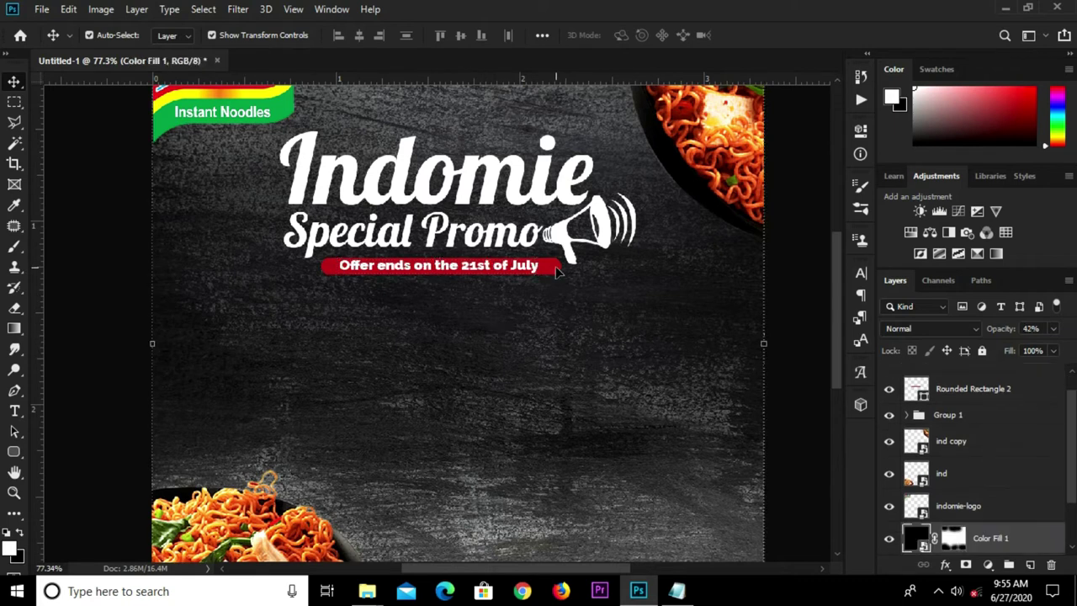
{"action": "left_click", "coordinate": [557, 271]}
{"action": "scroll", "coordinate": [440, 290], "scroll_direction": "up", "scroll_amount": 2}
{"action": "scroll", "coordinate": [441, 290], "scroll_direction": "up", "scroll_amount": 1}
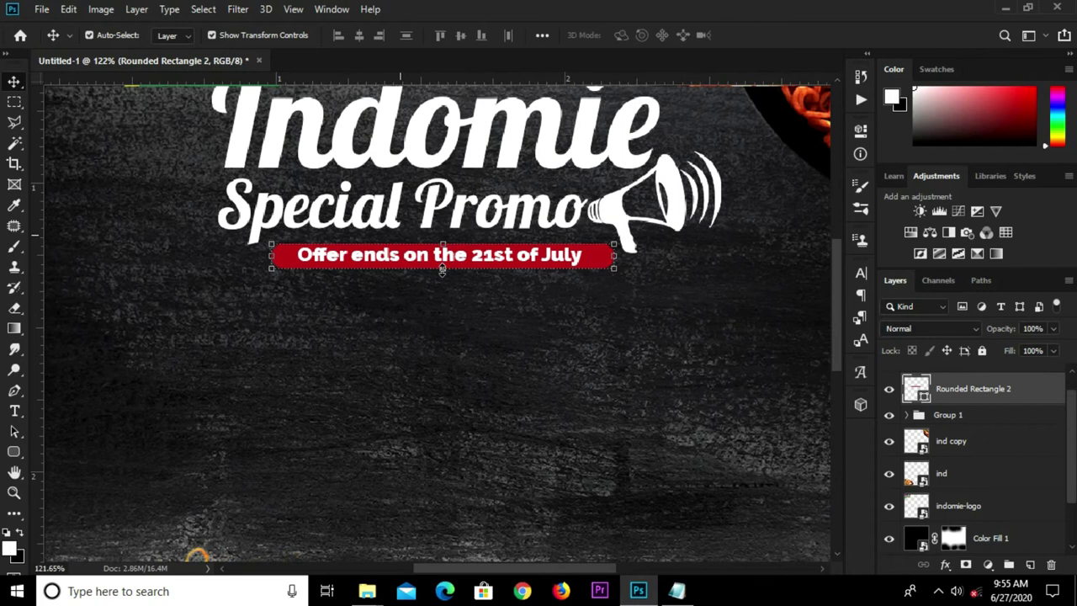
{"action": "scroll", "coordinate": [442, 270], "scroll_direction": "up", "scroll_amount": 1}
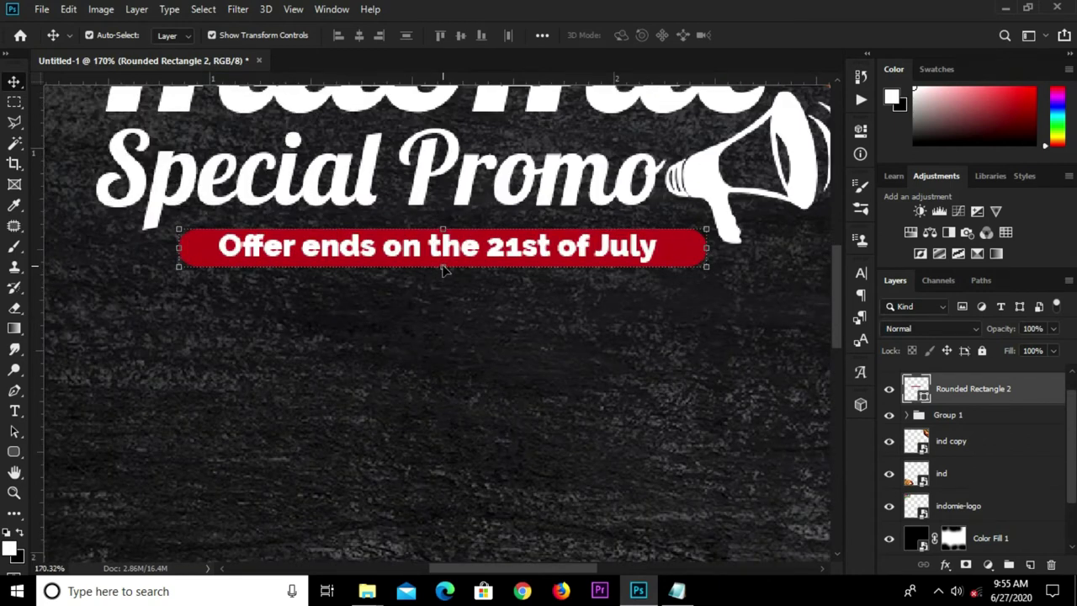
{"action": "left_click_drag", "start_coordinate": [442, 268], "coordinate": [441, 274]}
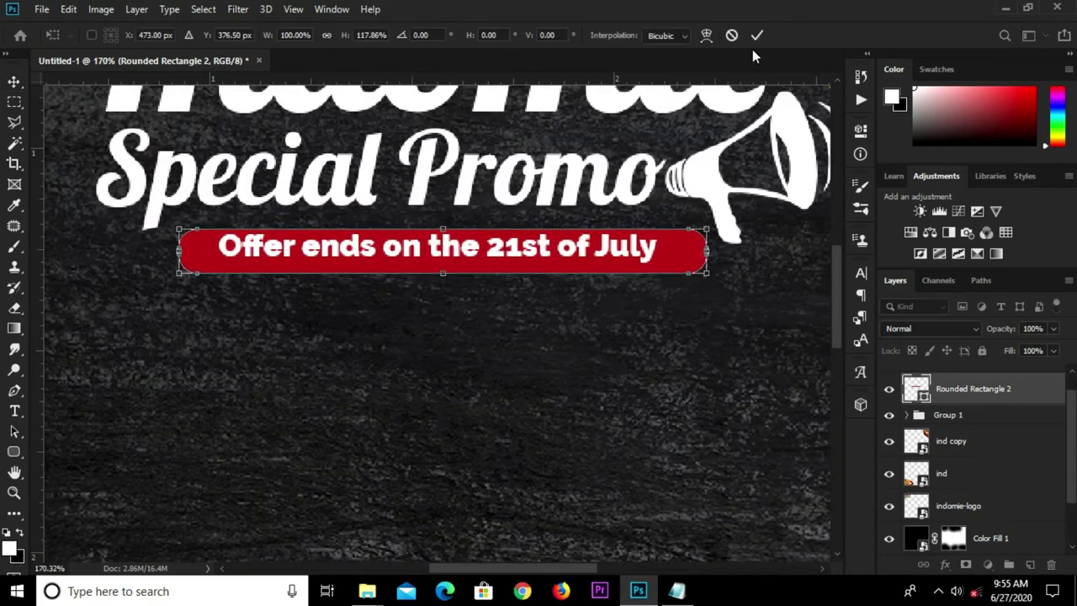
{"action": "left_click", "coordinate": [756, 34]}
Step: Lower the offer text and scale it to about 116% to fill the bar, then fit the poster on screen
{"action": "left_click", "coordinate": [459, 248]}
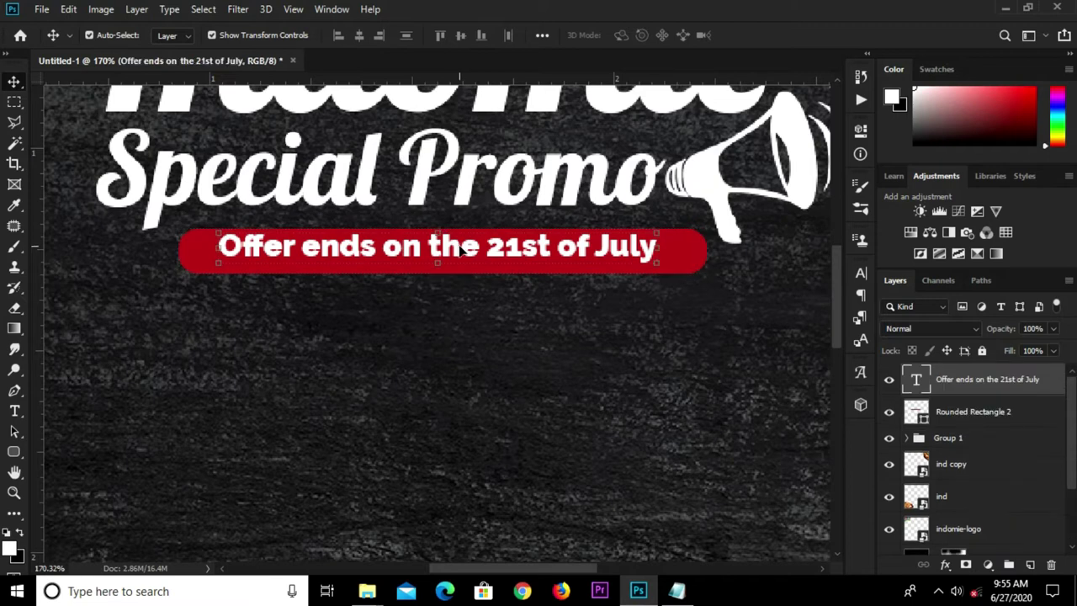
{"action": "left_click_drag", "start_coordinate": [461, 248], "coordinate": [462, 252]}
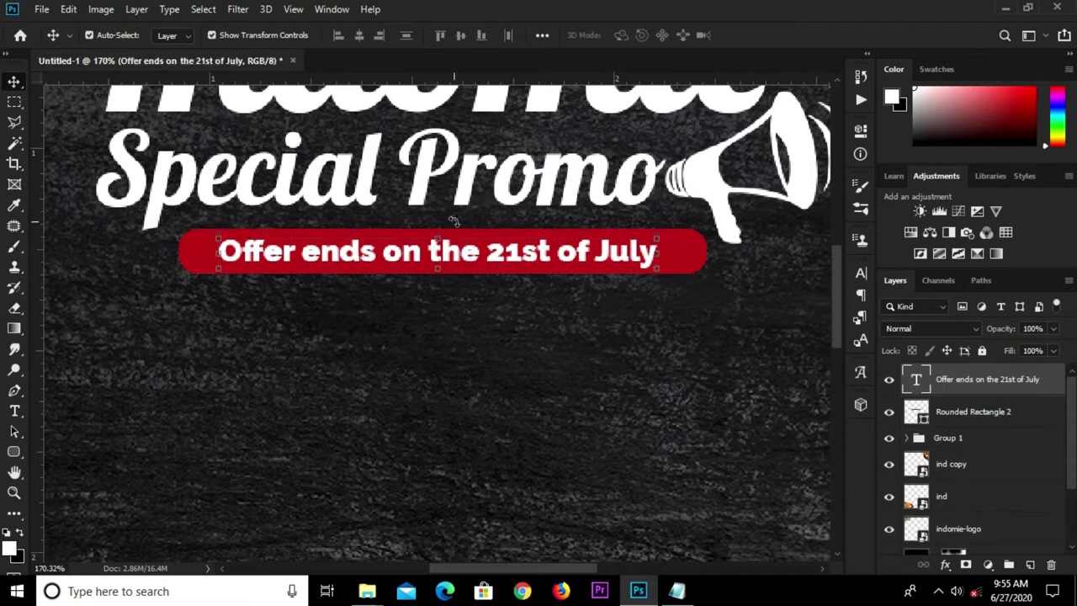
{"action": "scroll", "coordinate": [453, 221], "scroll_direction": "up", "scroll_amount": 1}
{"action": "key", "text": "ctrl+t"}
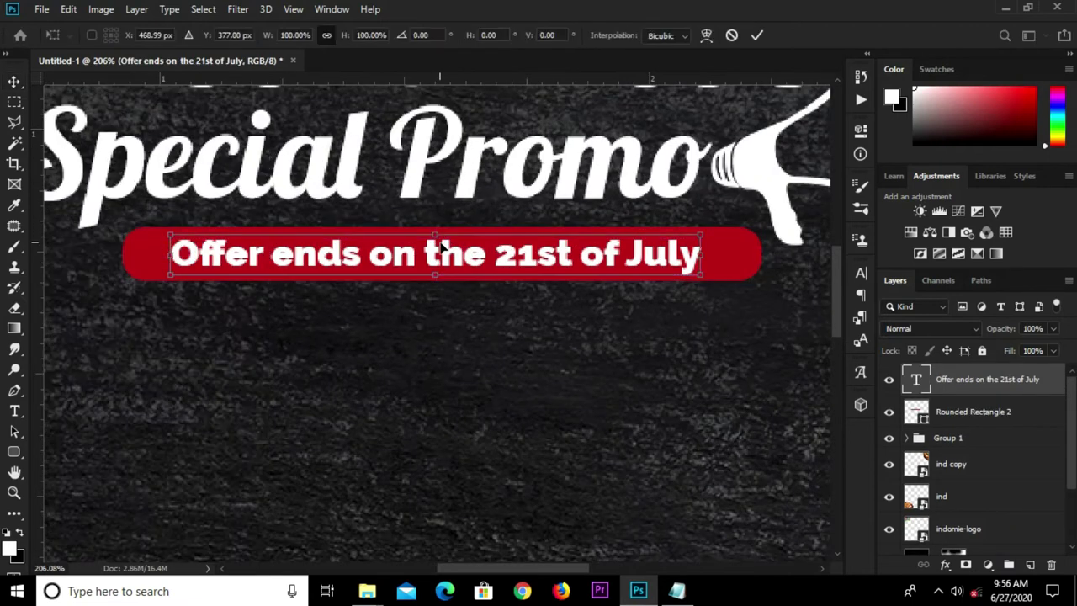
{"action": "left_click_drag", "start_coordinate": [433, 229], "coordinate": [433, 229]}
{"action": "scroll", "coordinate": [433, 231], "scroll_direction": "up", "scroll_amount": 1}
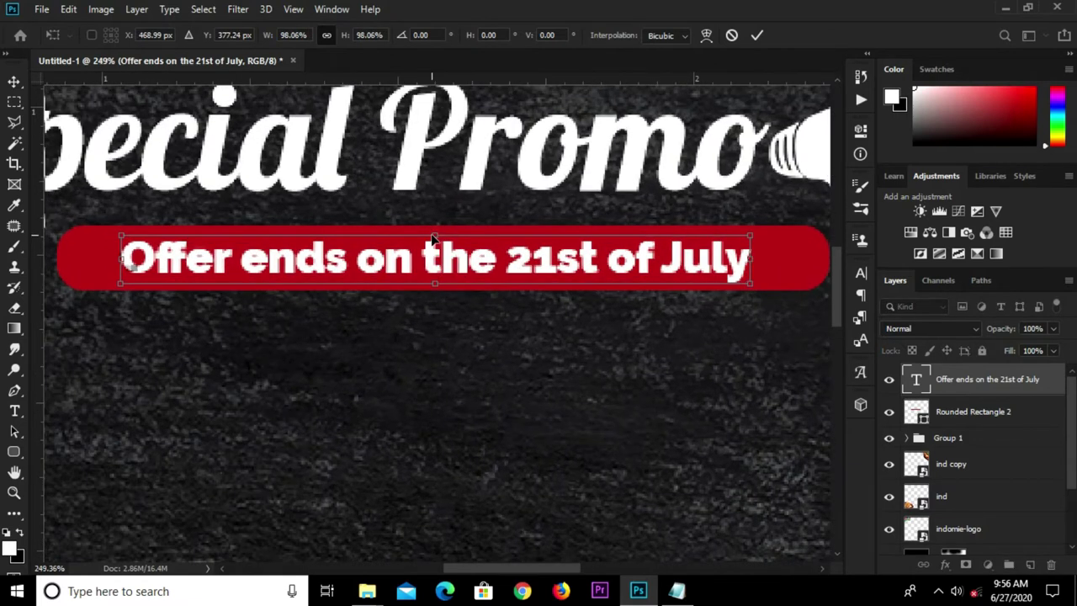
{"action": "left_click_drag", "start_coordinate": [436, 229], "coordinate": [437, 221]}
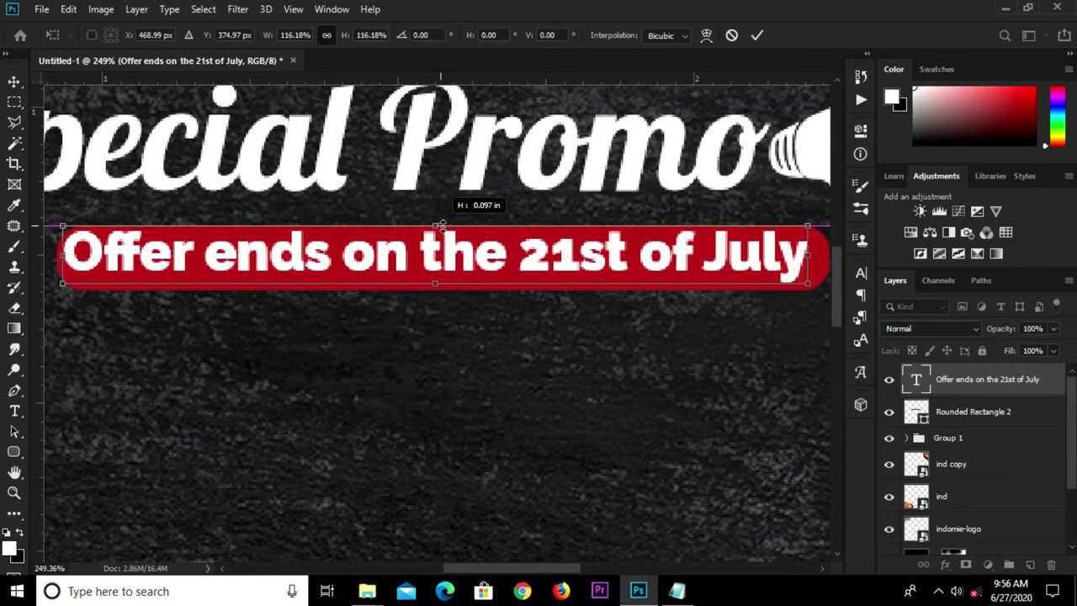
{"action": "left_click_drag", "start_coordinate": [62, 222], "coordinate": [82, 226]}
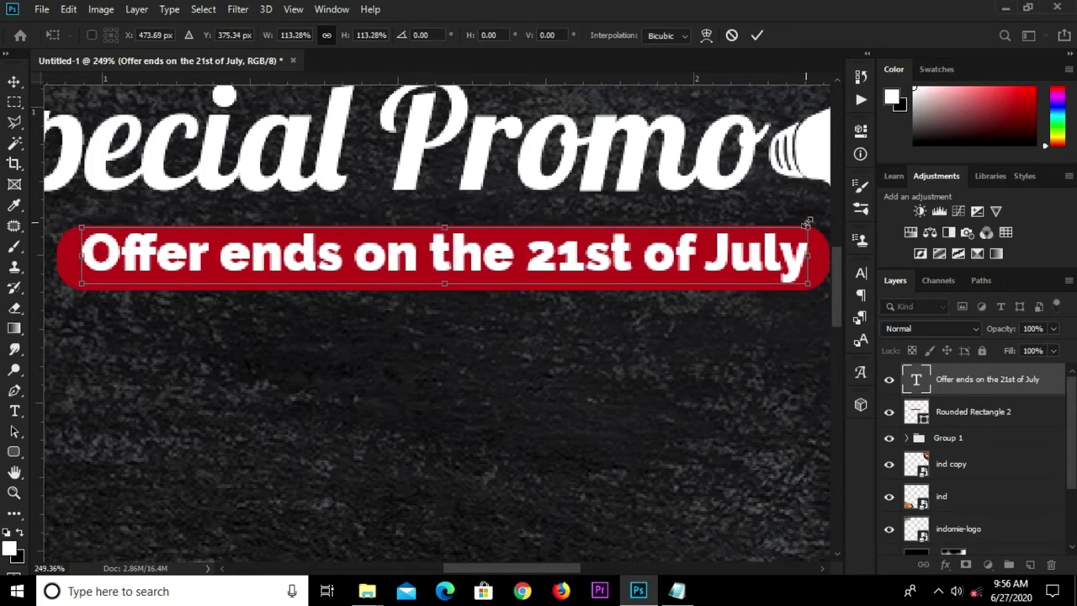
{"action": "left_click_drag", "start_coordinate": [808, 222], "coordinate": [795, 227]}
{"action": "key", "text": "Return"}
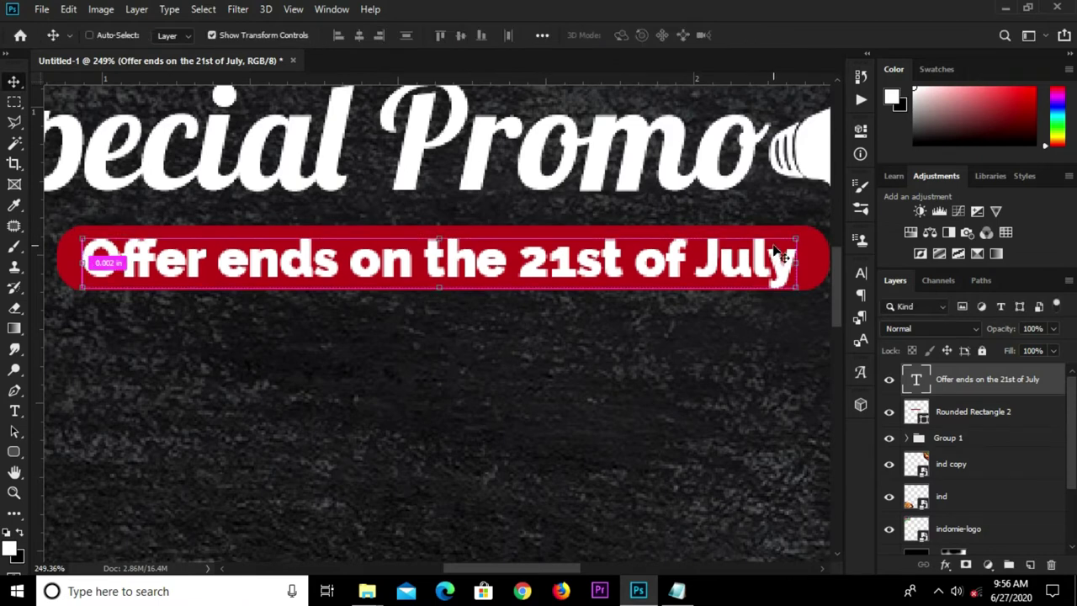
{"action": "key", "text": "ctrl+0"}
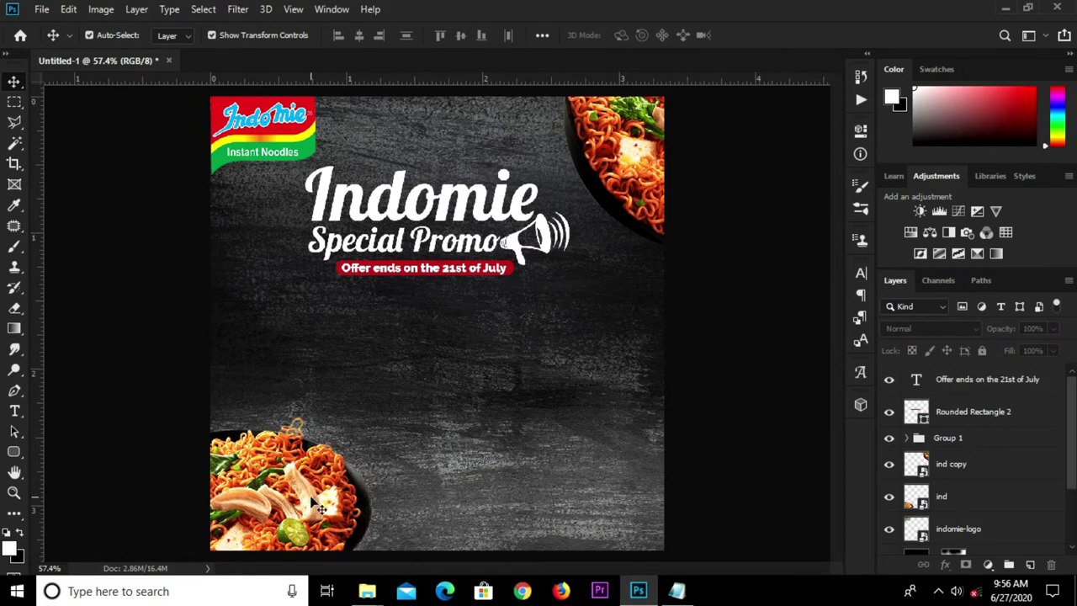
Step: Nudge the bottom-left noodle bowl left and embed the chicken pepper noodle pack image
{"action": "left_click_drag", "start_coordinate": [311, 498], "coordinate": [316, 496]}
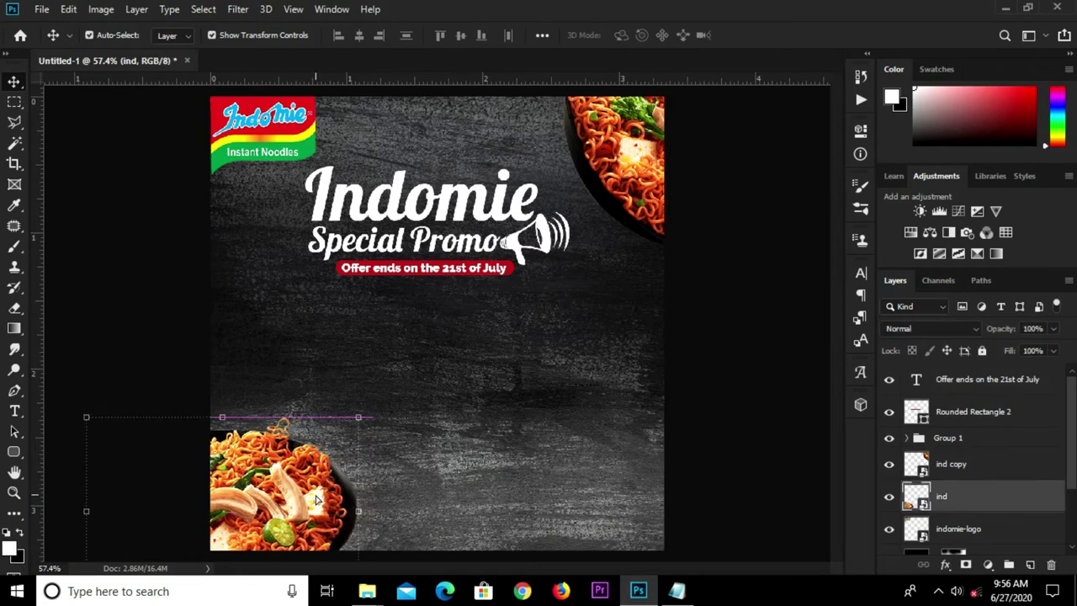
{"action": "left_click", "coordinate": [135, 263]}
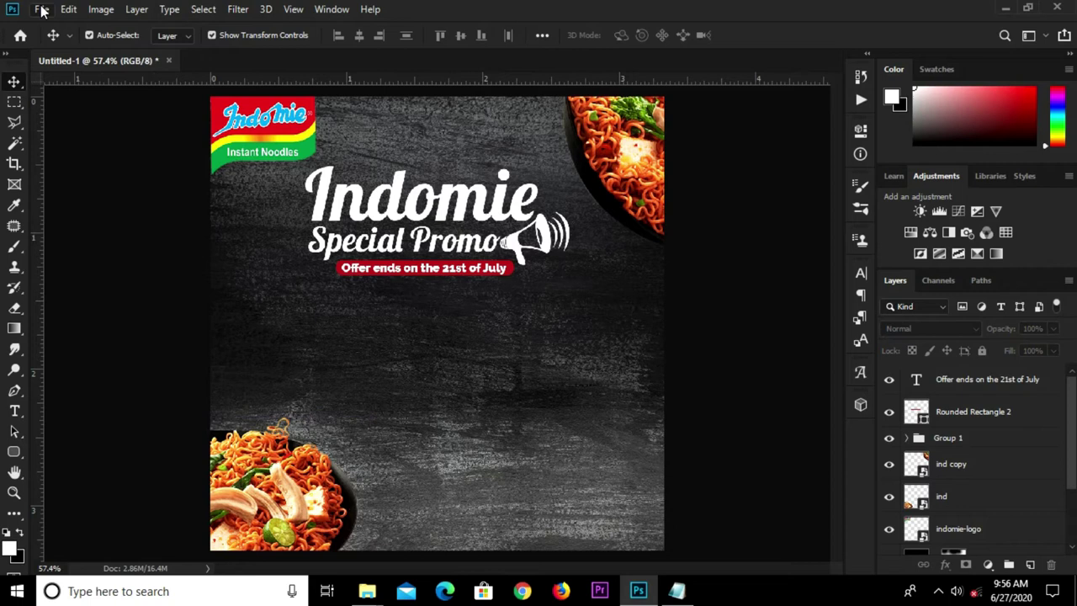
{"action": "left_click", "coordinate": [41, 10]}
{"action": "left_click", "coordinate": [131, 310]}
{"action": "left_click", "coordinate": [178, 141]}
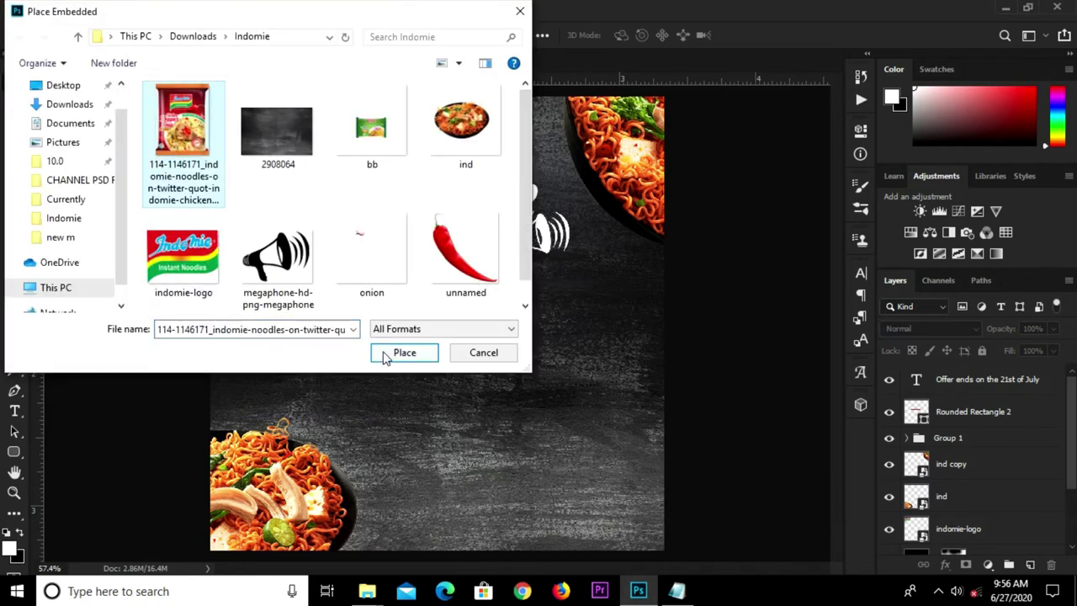
{"action": "left_click", "coordinate": [384, 354]}
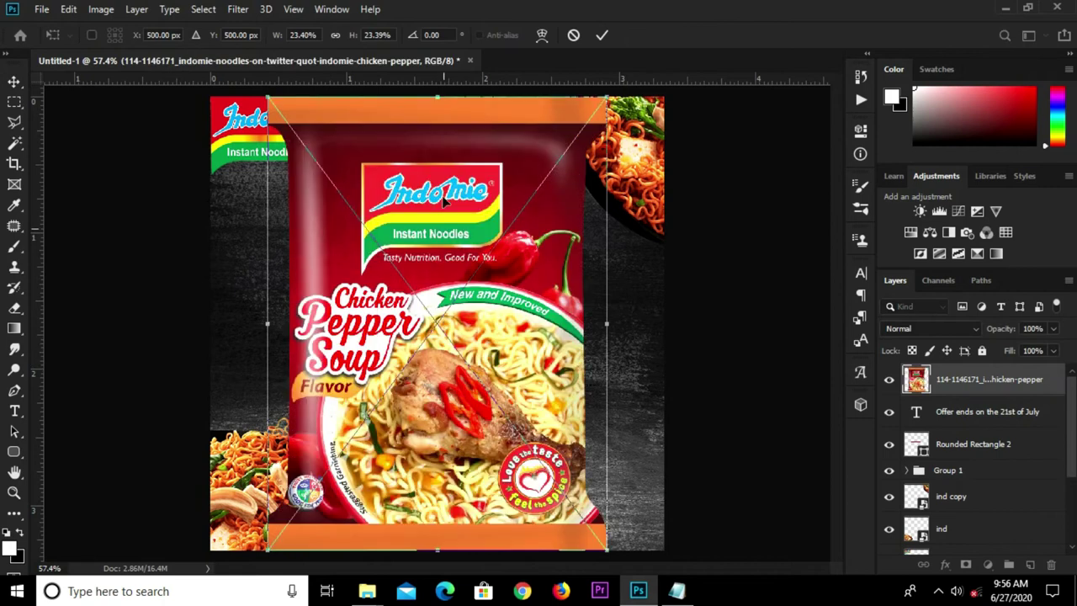
Step: Shrink the noodle pack to about 9.66% and move it to the lower right
{"action": "left_click_drag", "start_coordinate": [434, 104], "coordinate": [443, 298]}
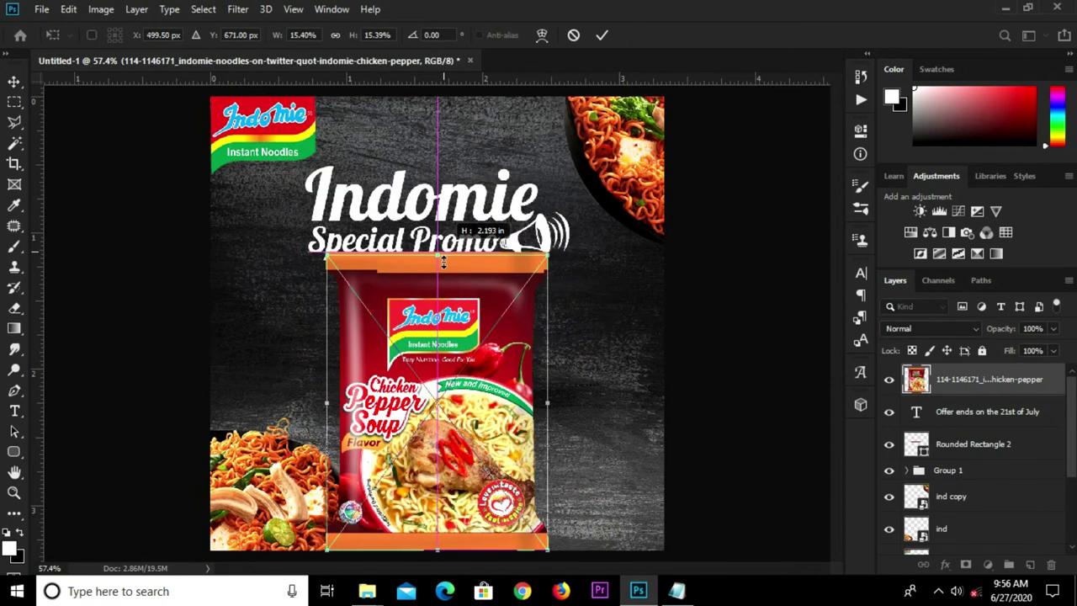
{"action": "left_click_drag", "start_coordinate": [443, 298], "coordinate": [438, 361]}
{"action": "left_click_drag", "start_coordinate": [445, 402], "coordinate": [549, 444]}
Step: Commit the pepper soup pack, nudge it right, and embed the bb noodle pack image
{"action": "left_click", "coordinate": [604, 34]}
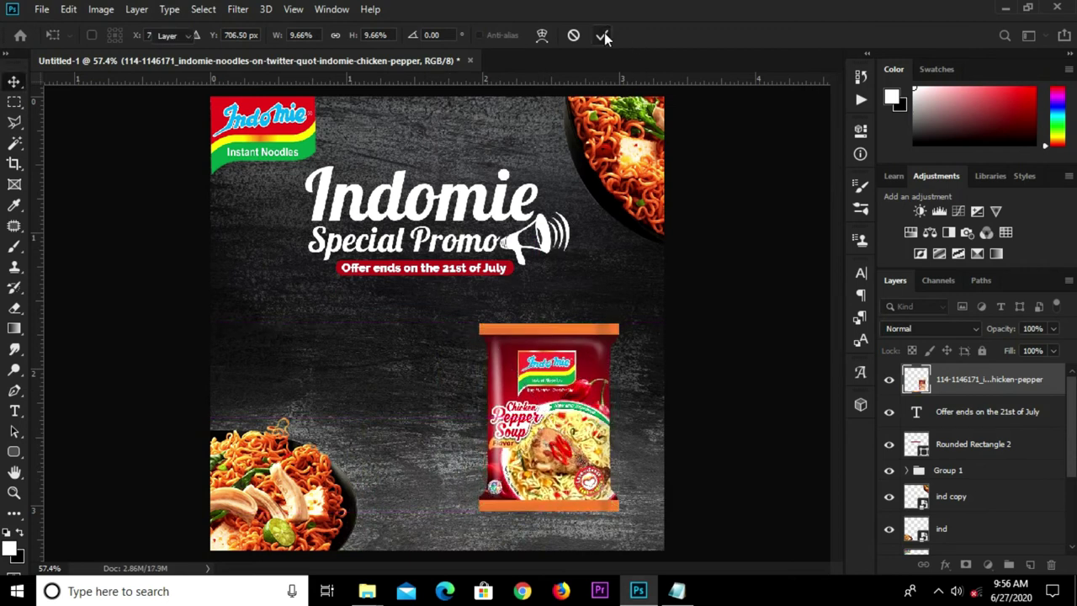
{"action": "key", "text": "Right"}
{"action": "key", "text": "Right"}
{"action": "key", "text": "Right"}
{"action": "key", "text": "Right"}
{"action": "key", "text": "Right"}
{"action": "key", "text": "Right"}
{"action": "left_click", "coordinate": [42, 9]}
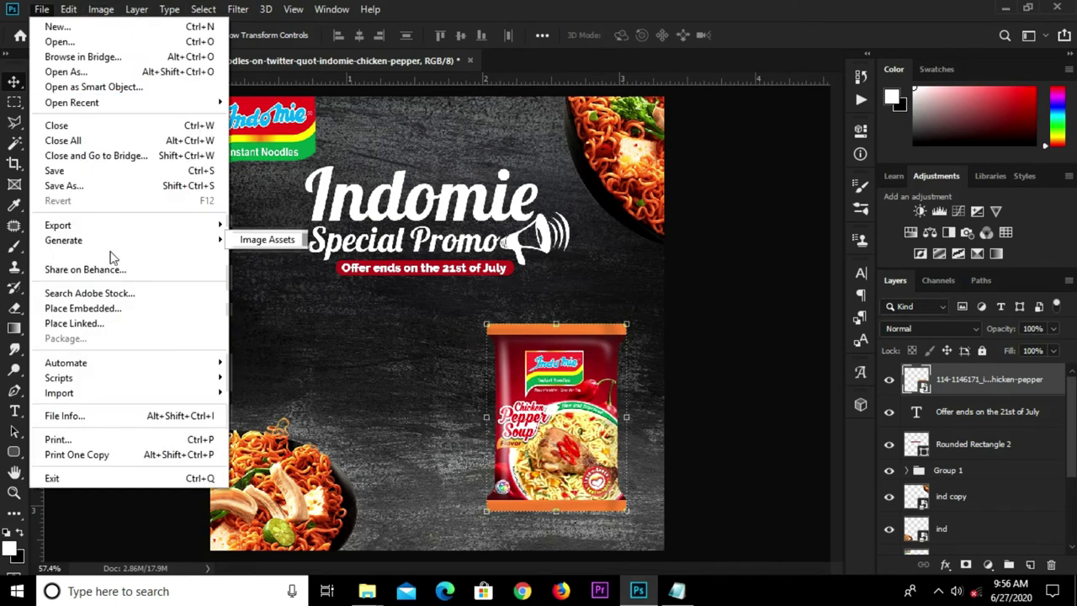
{"action": "left_click", "coordinate": [121, 309]}
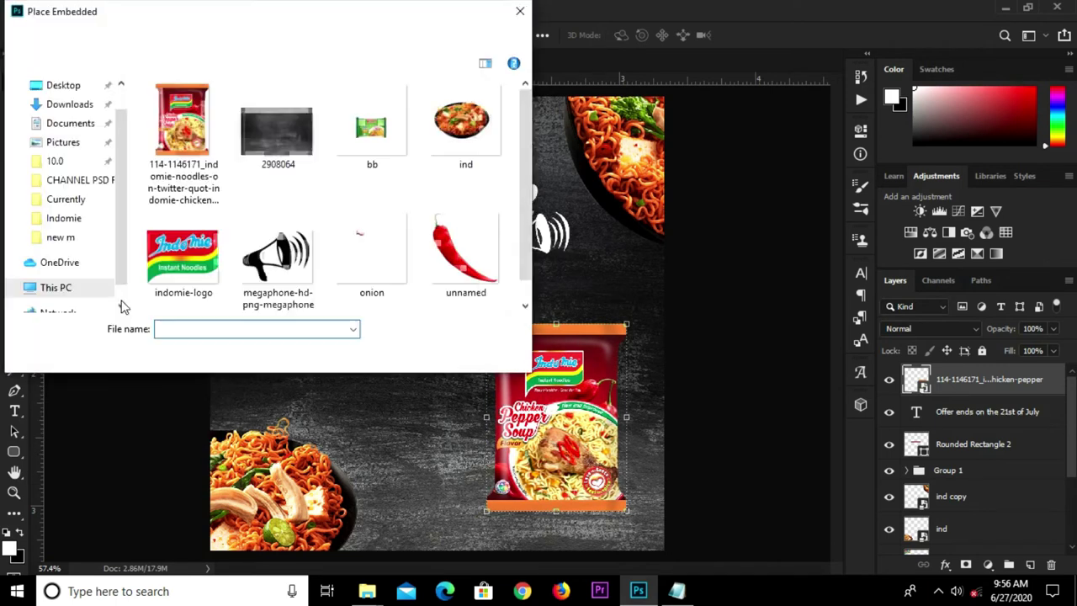
{"action": "left_click", "coordinate": [371, 127]}
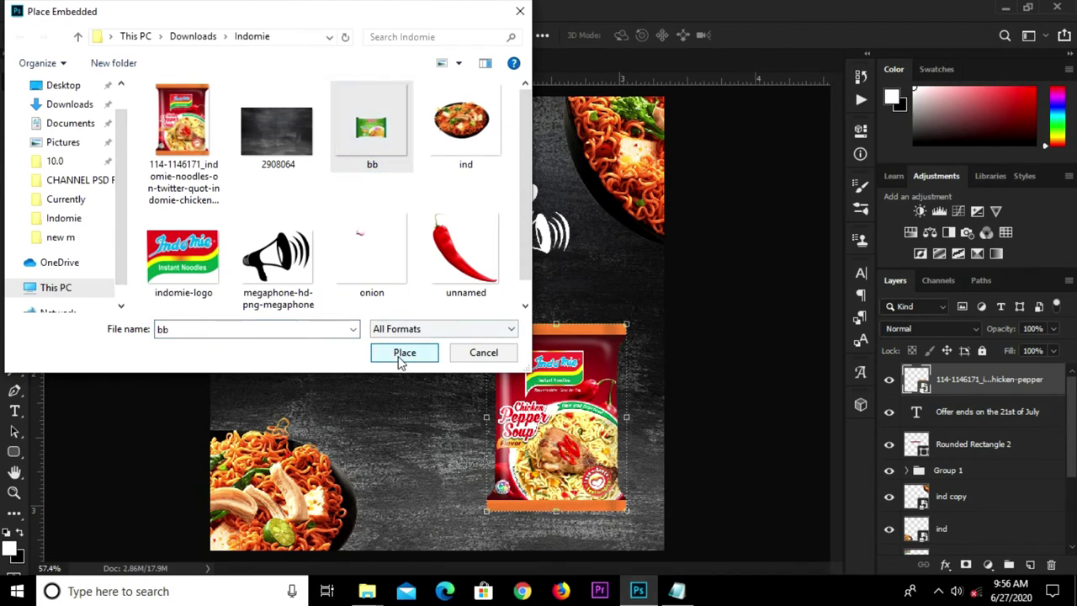
{"action": "left_click", "coordinate": [400, 353]}
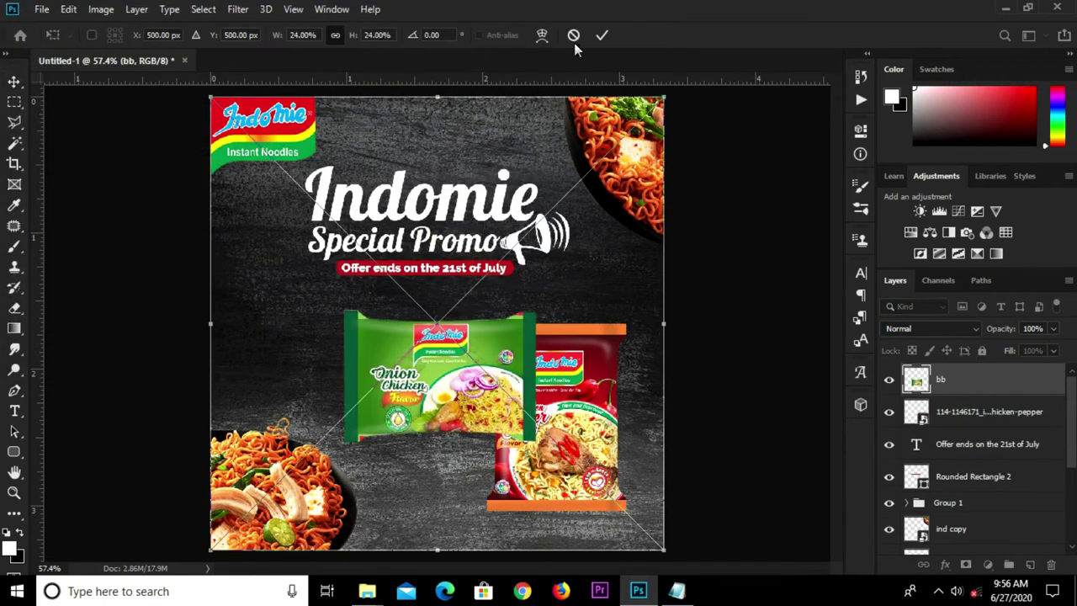
Step: Make the green pack a smart object, enlarge it, move it down-right behind the red pack
{"action": "left_click", "coordinate": [601, 36]}
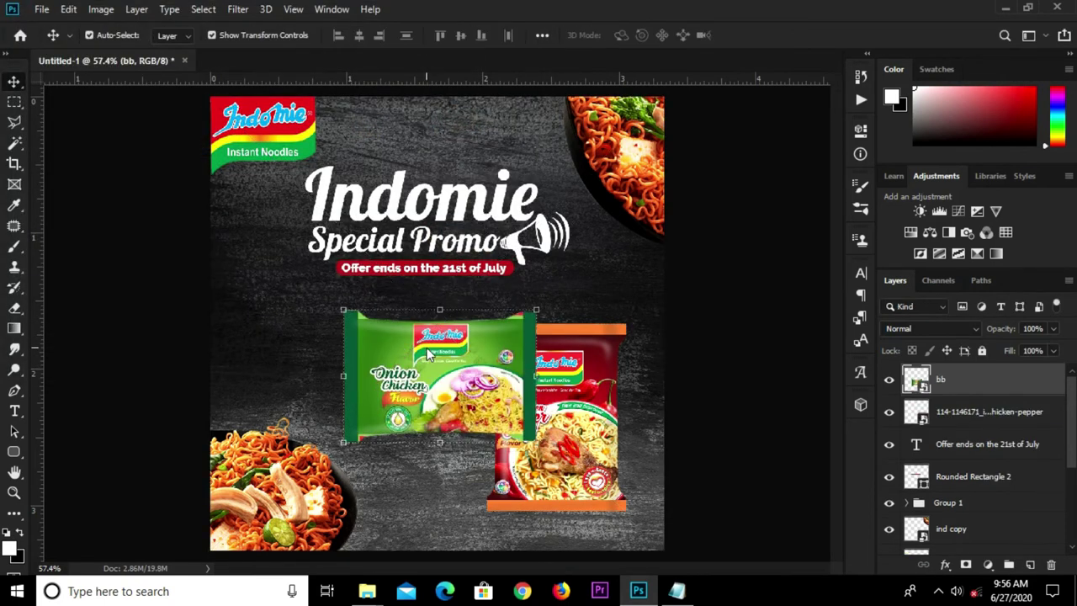
{"action": "right_click", "coordinate": [1030, 389]}
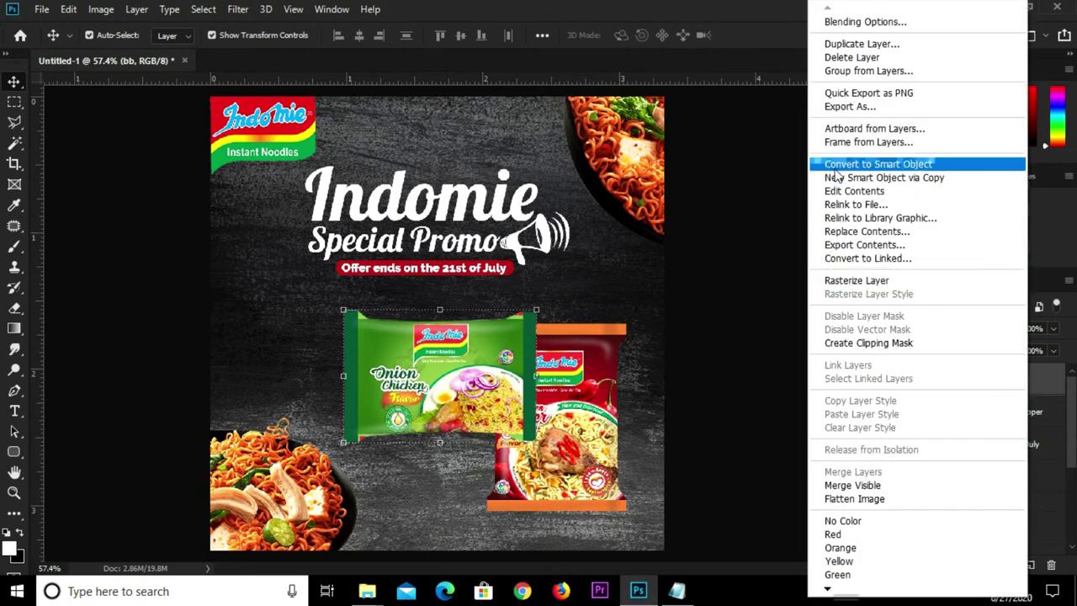
{"action": "left_click", "coordinate": [861, 161]}
{"action": "key", "text": "ctrl+t"}
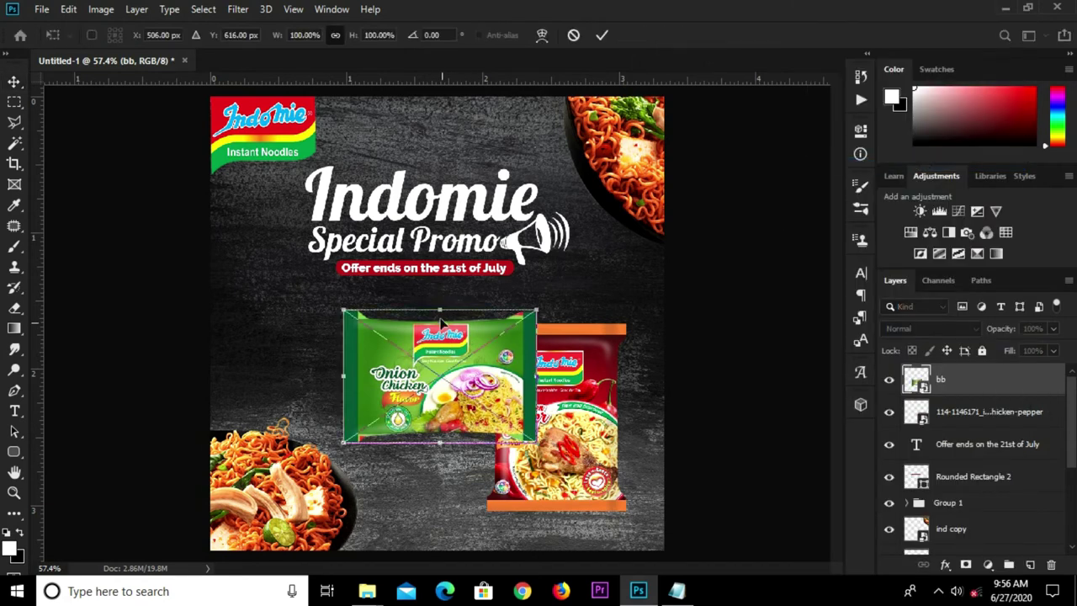
{"action": "left_click_drag", "start_coordinate": [439, 309], "coordinate": [439, 299]}
{"action": "left_click", "coordinate": [601, 35]}
{"action": "mouse_move", "coordinate": [436, 369]}
{"action": "left_mouse_down"}
{"action": "mouse_move", "coordinate": [462, 441]}
{"action": "mouse_move", "coordinate": [473, 440]}
{"action": "left_mouse_up"}
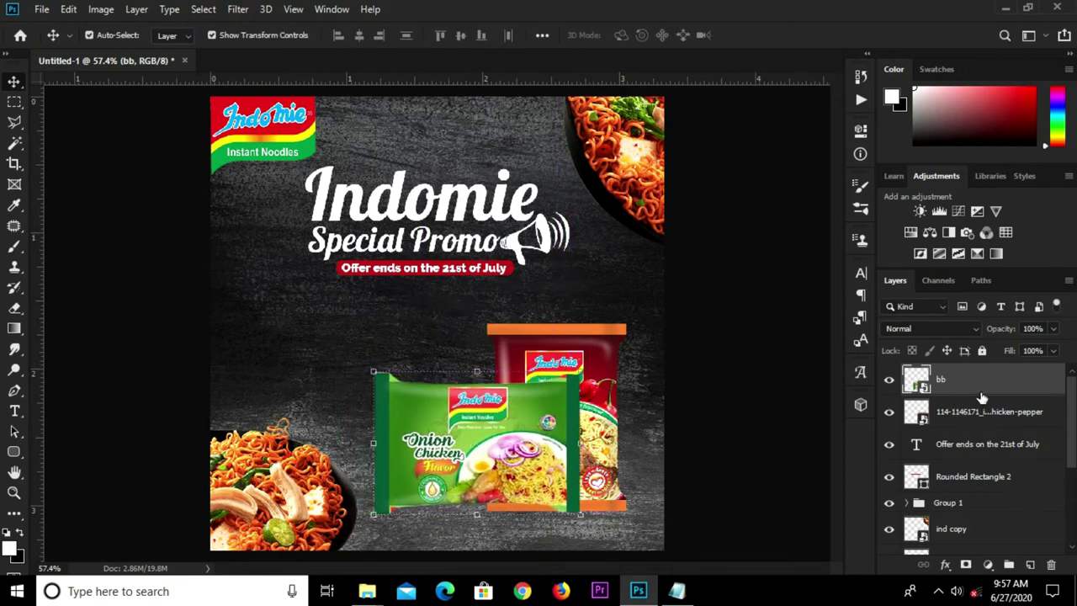
{"action": "left_click_drag", "start_coordinate": [994, 387], "coordinate": [994, 428]}
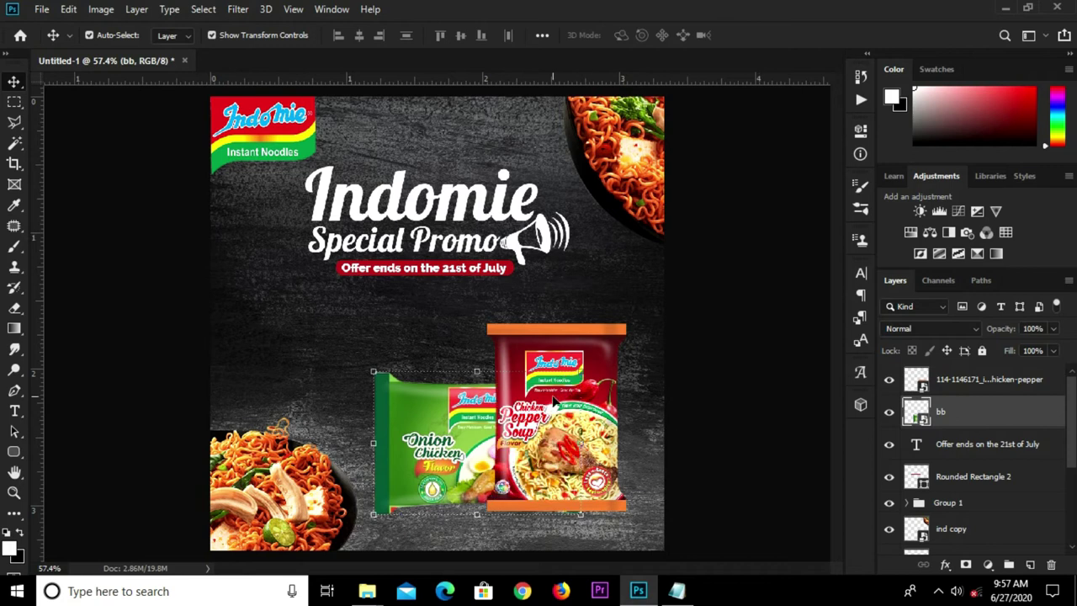
Step: Nudge the Chicken Pepper Soup pack right and up and enlarge it slightly
{"action": "key", "text": "ctrl+t"}
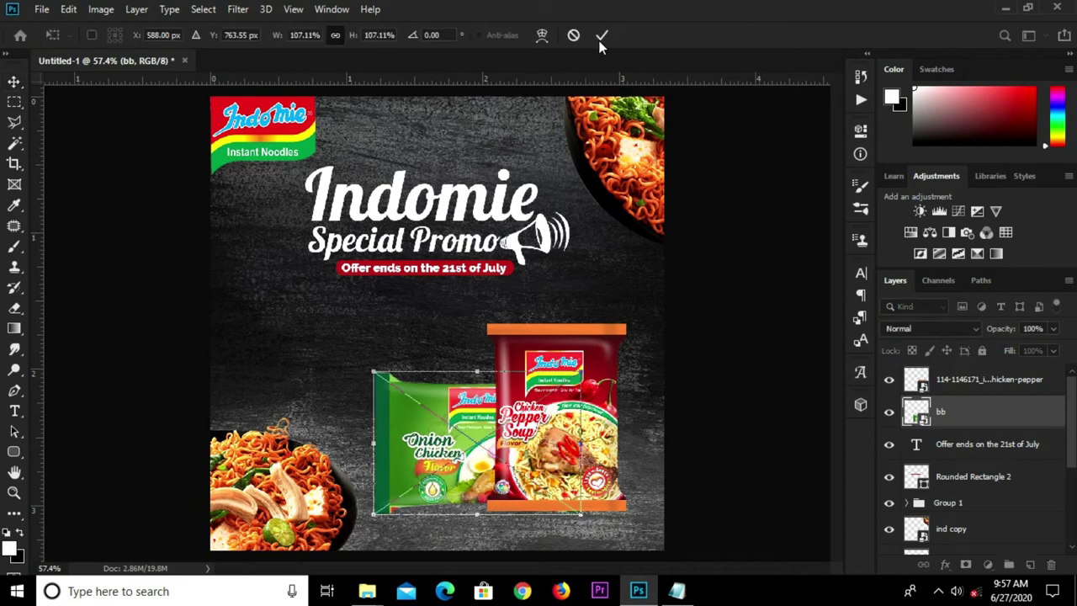
{"action": "left_click", "coordinate": [601, 36]}
{"action": "left_click", "coordinate": [562, 427]}
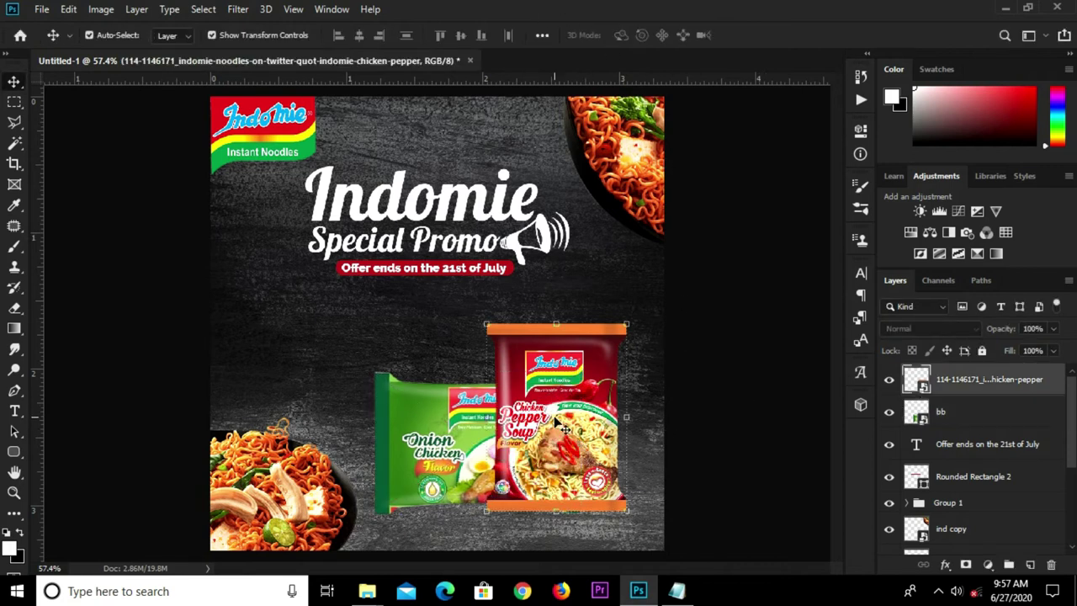
{"action": "key", "text": "shift+Right"}
{"action": "key", "text": "shift+Right"}
{"action": "key", "text": "Up"}
{"action": "key", "text": "Up"}
{"action": "key", "text": "Up"}
{"action": "key", "text": "Up"}
{"action": "key", "text": "Up"}
{"action": "key", "text": "ctrl+t"}
{"action": "left_click_drag", "start_coordinate": [566, 321], "coordinate": [565, 304]}
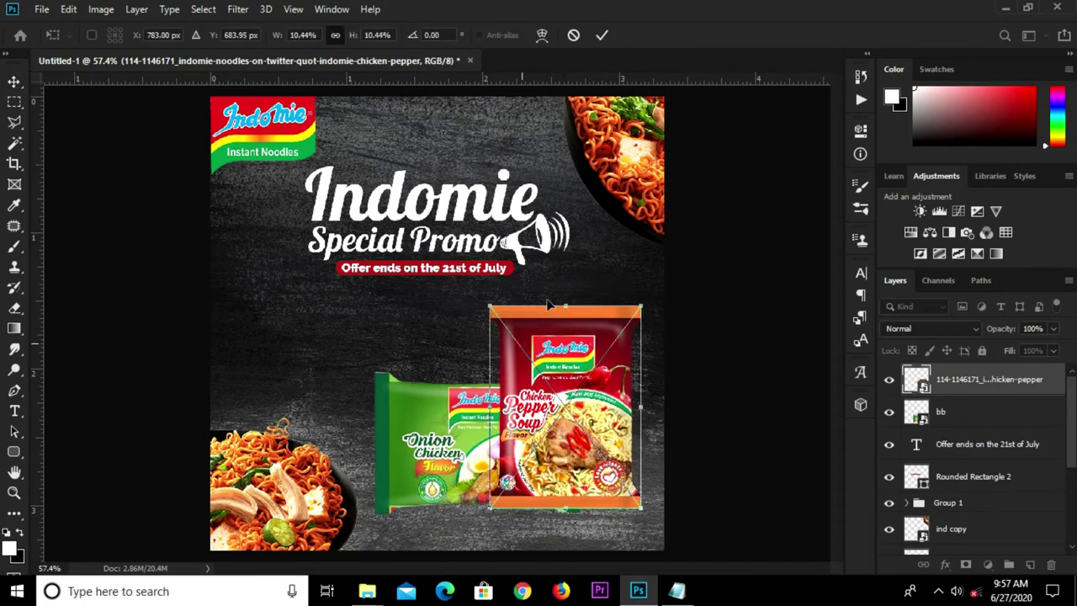
{"action": "key", "text": "Return"}
Step: Enlarge the Onion Chicken pack from its top edge and nudge the bottom-left noodle bowl into place
{"action": "left_click", "coordinate": [427, 411]}
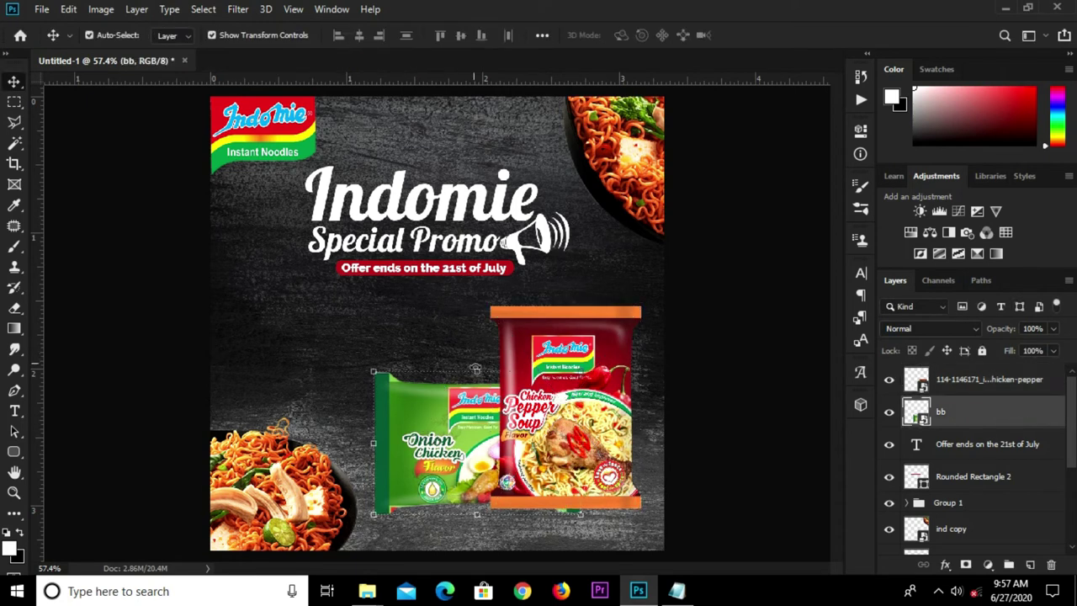
{"action": "key", "text": "ctrl+t"}
{"action": "left_click_drag", "start_coordinate": [476, 368], "coordinate": [475, 357]}
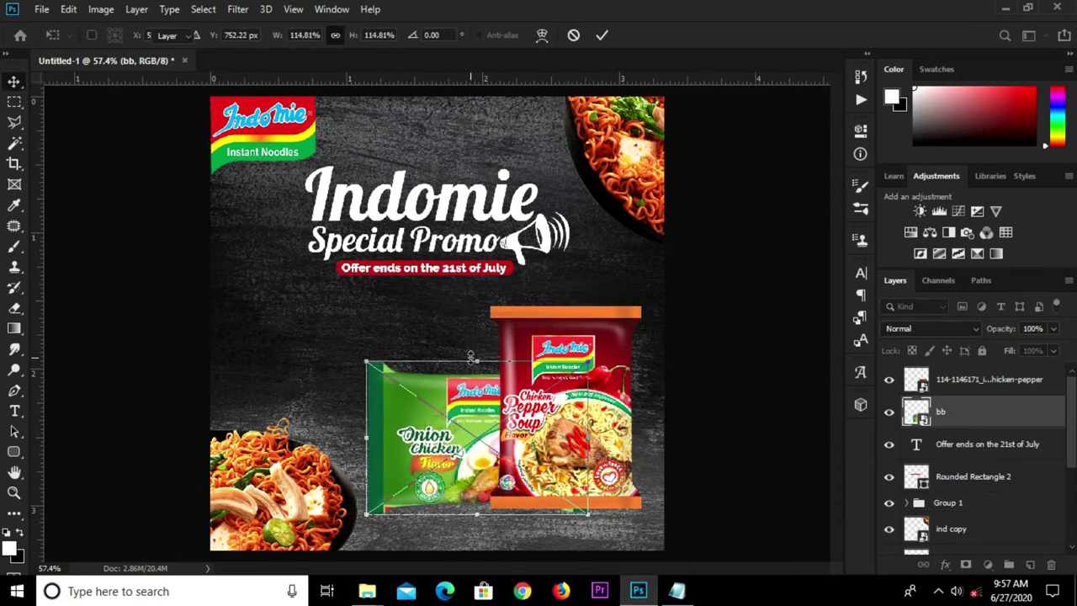
{"action": "key", "text": "Return"}
{"action": "left_click", "coordinate": [728, 426]}
{"action": "left_click_drag", "start_coordinate": [319, 512], "coordinate": [300, 492]}
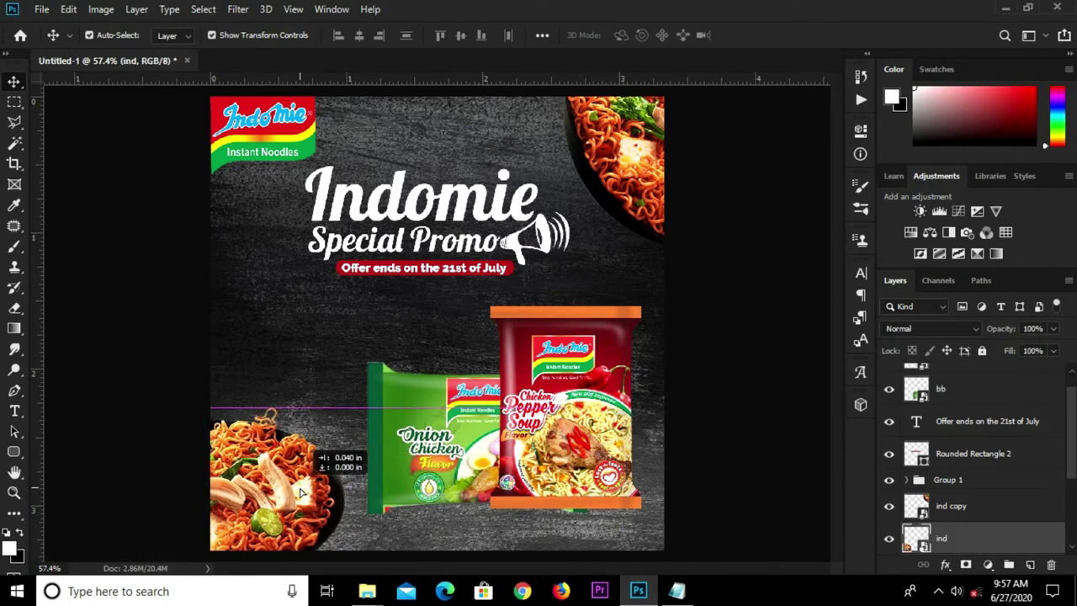
{"action": "left_click_drag", "start_coordinate": [300, 492], "coordinate": [307, 493]}
{"action": "left_click", "coordinate": [721, 463]}
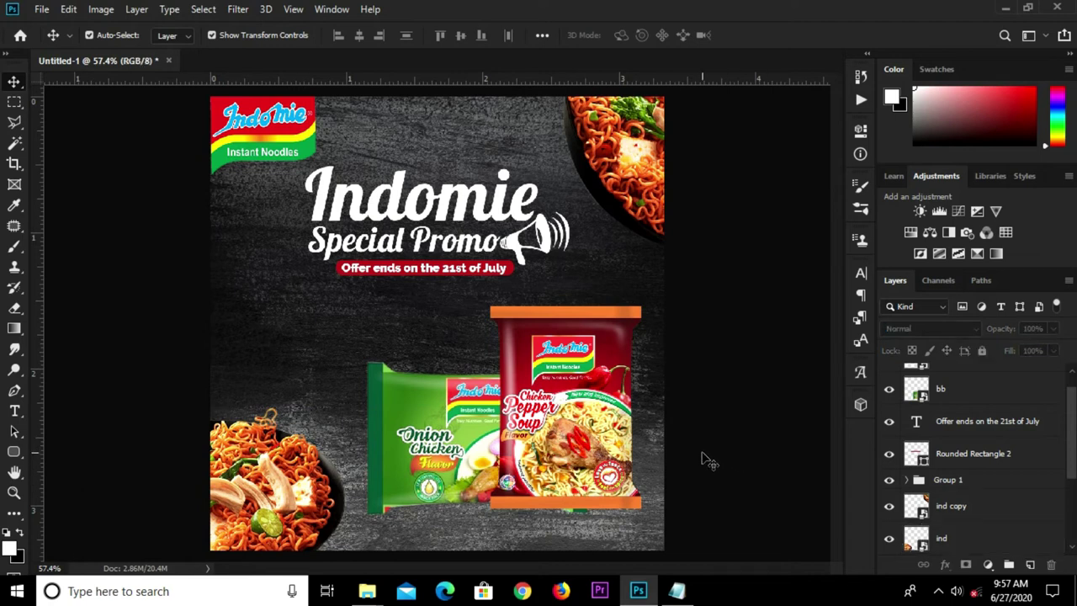
{"action": "left_click", "coordinate": [607, 448]}
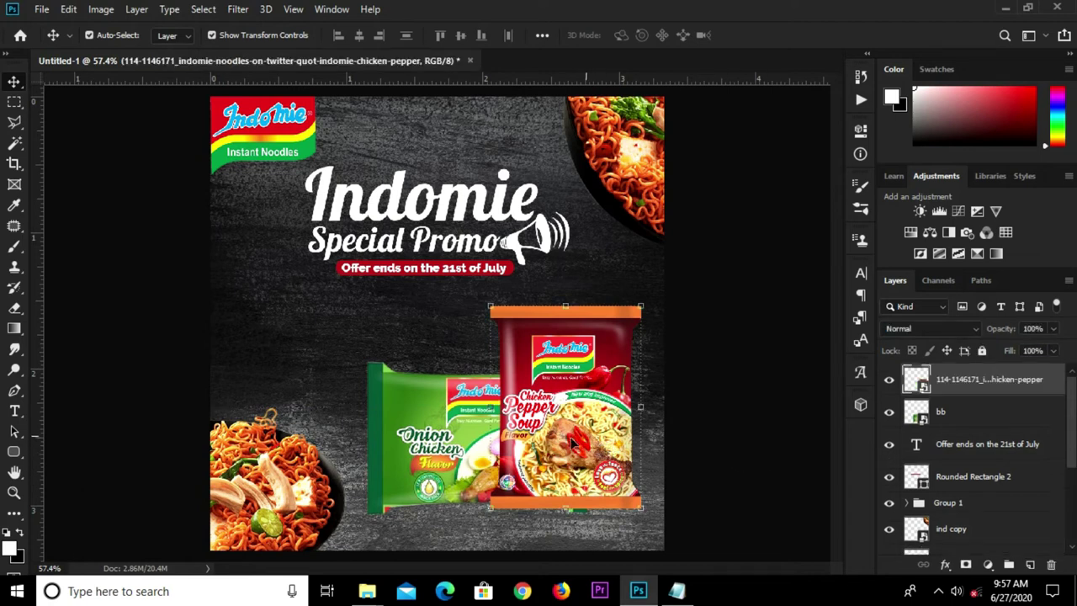
{"action": "left_click", "coordinate": [698, 435]}
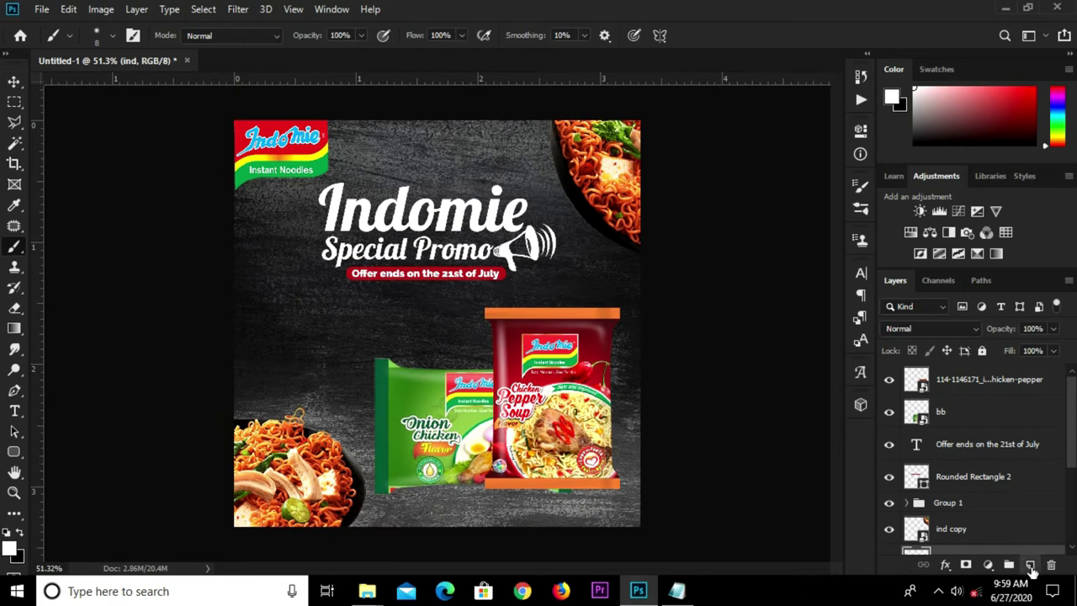
Step: Add a new Layer 1 above both noodle pack layers
{"action": "left_click", "coordinate": [1030, 565]}
{"action": "left_click_drag", "start_coordinate": [993, 539], "coordinate": [957, 373]}
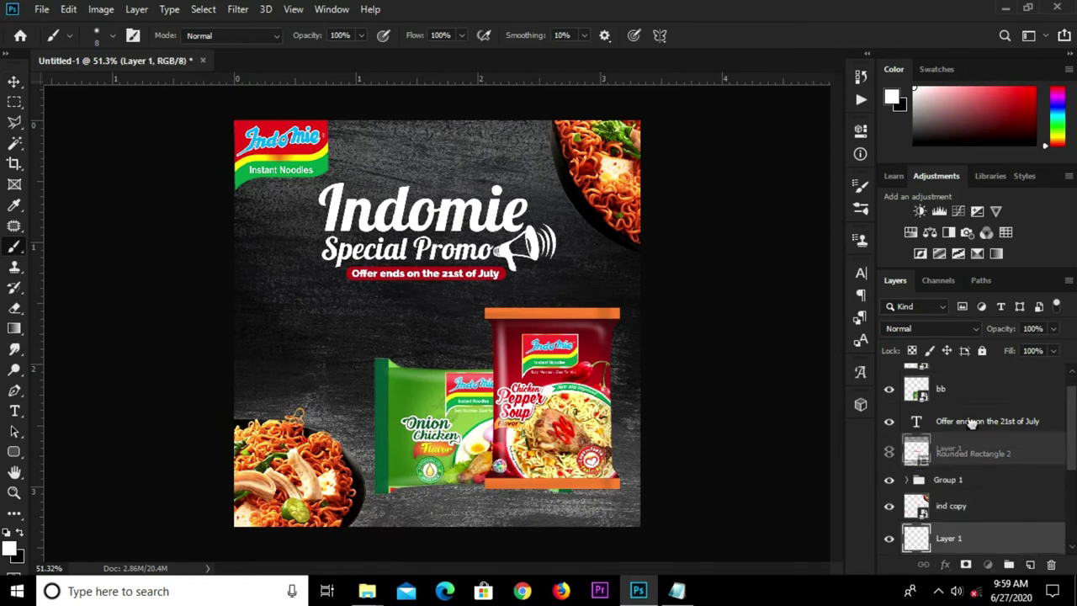
{"action": "left_click_drag", "start_coordinate": [956, 372], "coordinate": [899, 363]}
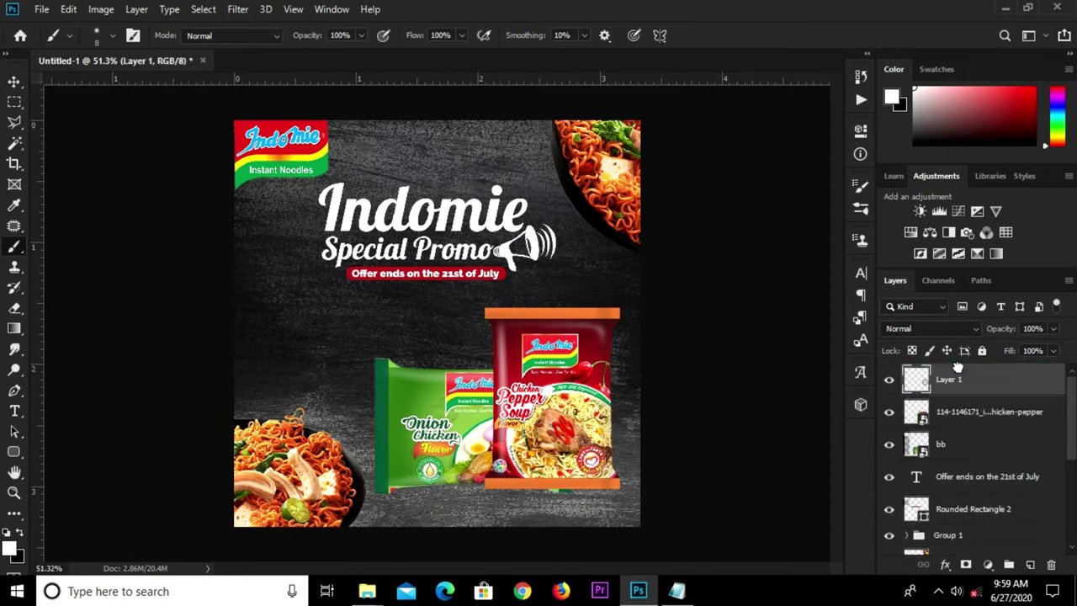
Step: Switch to the Brush Tool with an 8 px brush size
{"action": "right_click", "coordinate": [14, 248]}
{"action": "left_click", "coordinate": [80, 249]}
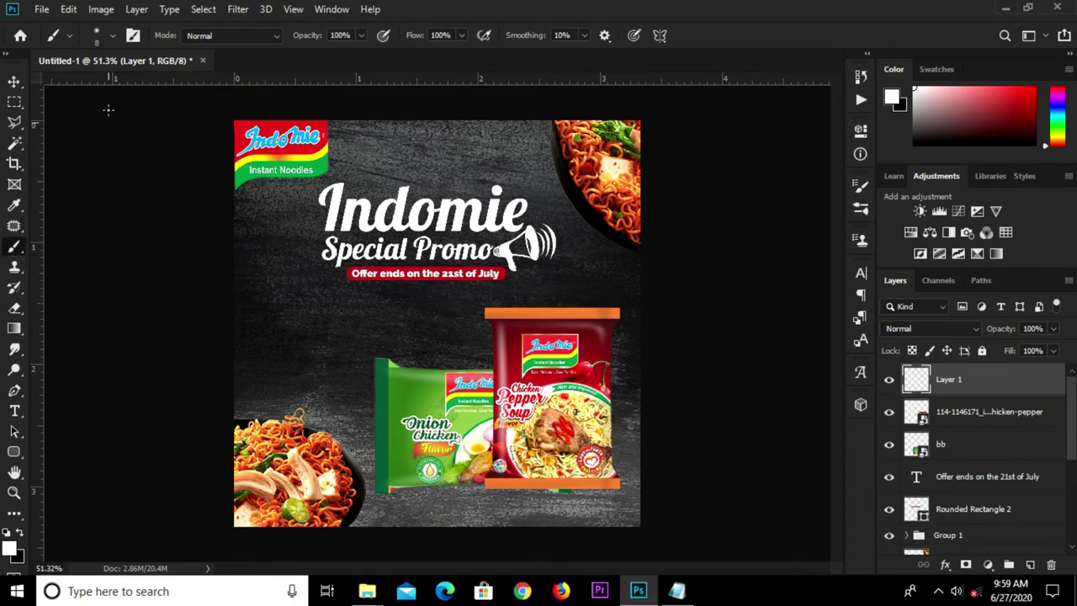
{"action": "left_click", "coordinate": [106, 42]}
{"action": "left_click", "coordinate": [179, 68]}
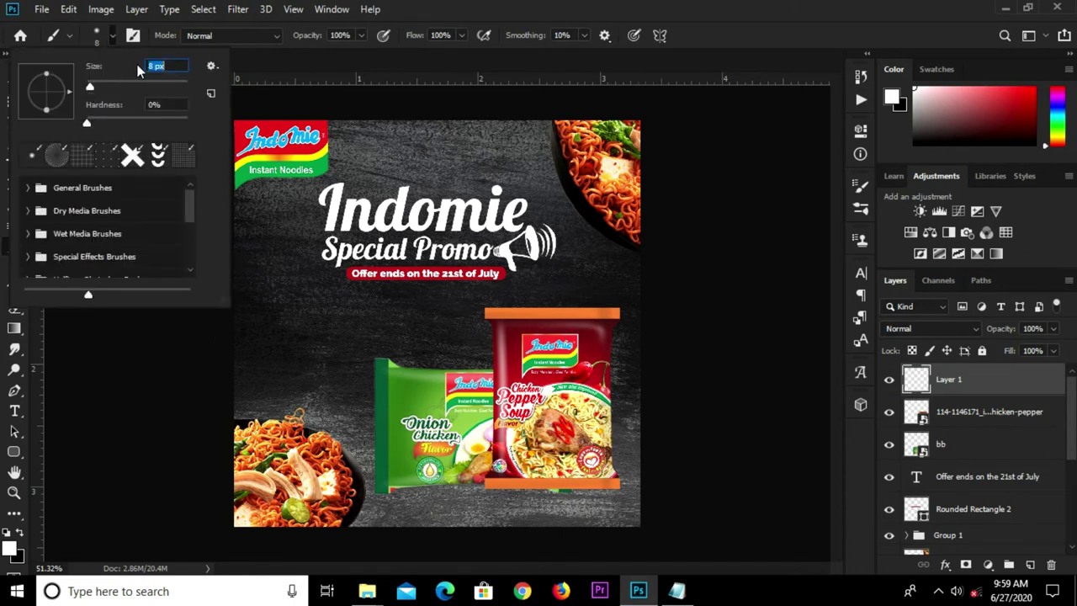
{"action": "key", "text": "Return"}
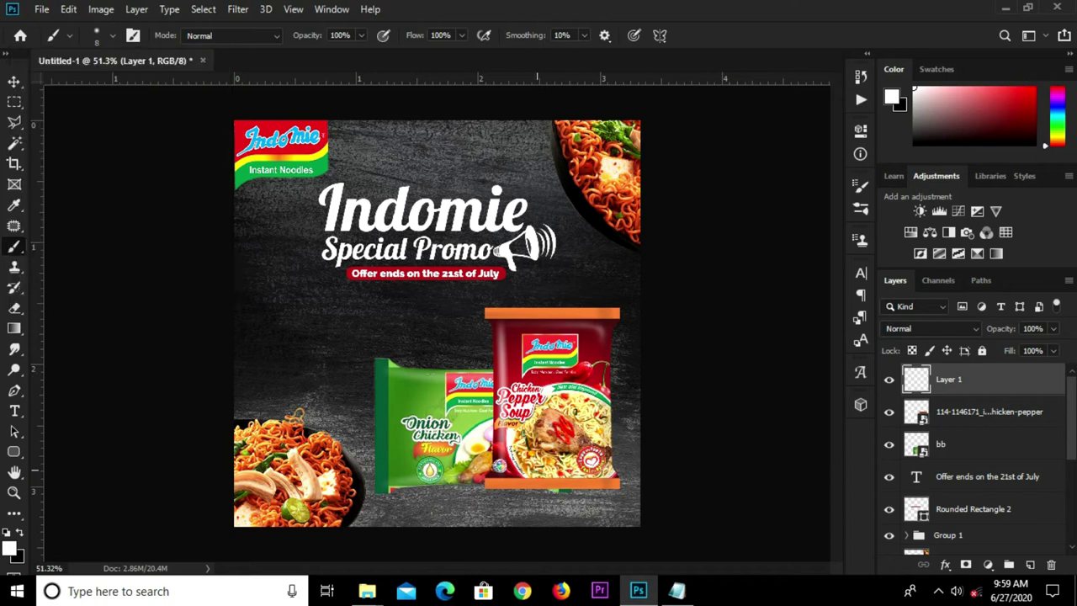
{"action": "scroll", "coordinate": [428, 430], "scroll_direction": "up", "scroll_amount": 2}
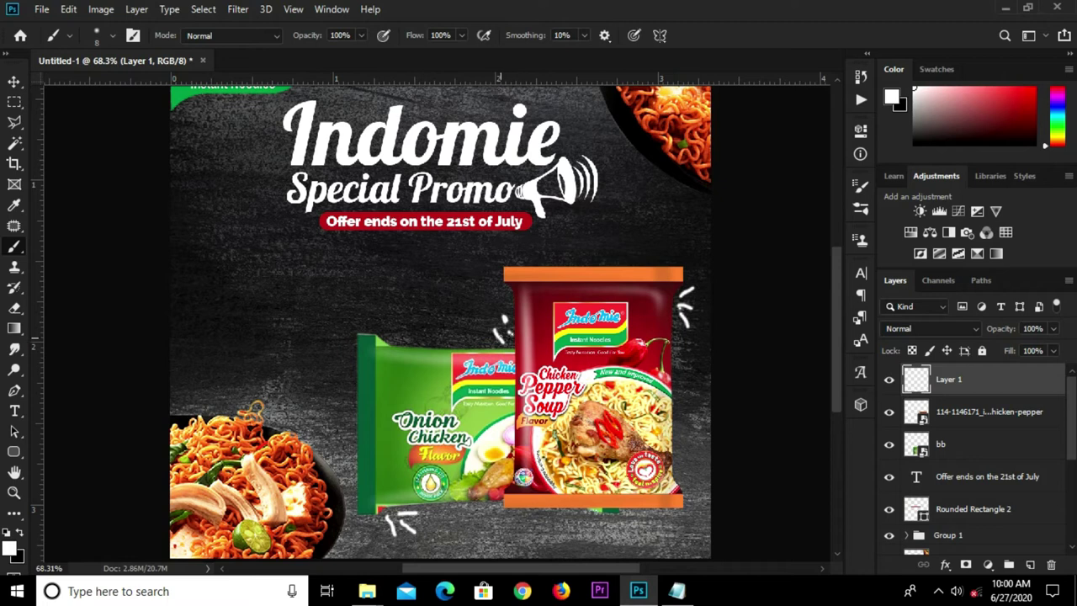
Step: Paint white bracket doodles around both packs' corners, including a line above the red pack
{"action": "left_click", "coordinate": [19, 531]}
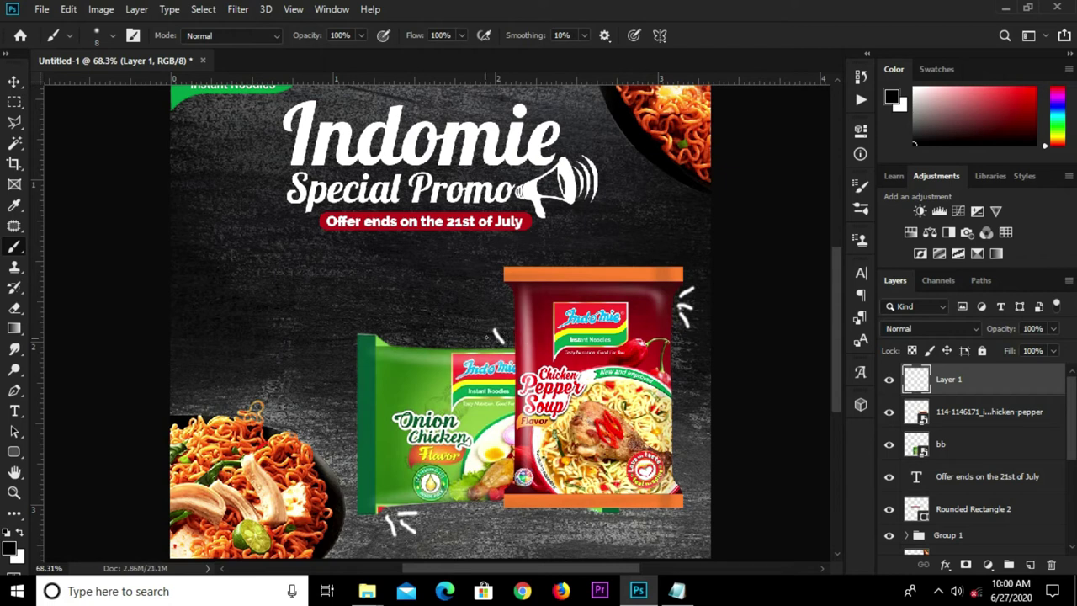
{"action": "left_click", "coordinate": [20, 531]}
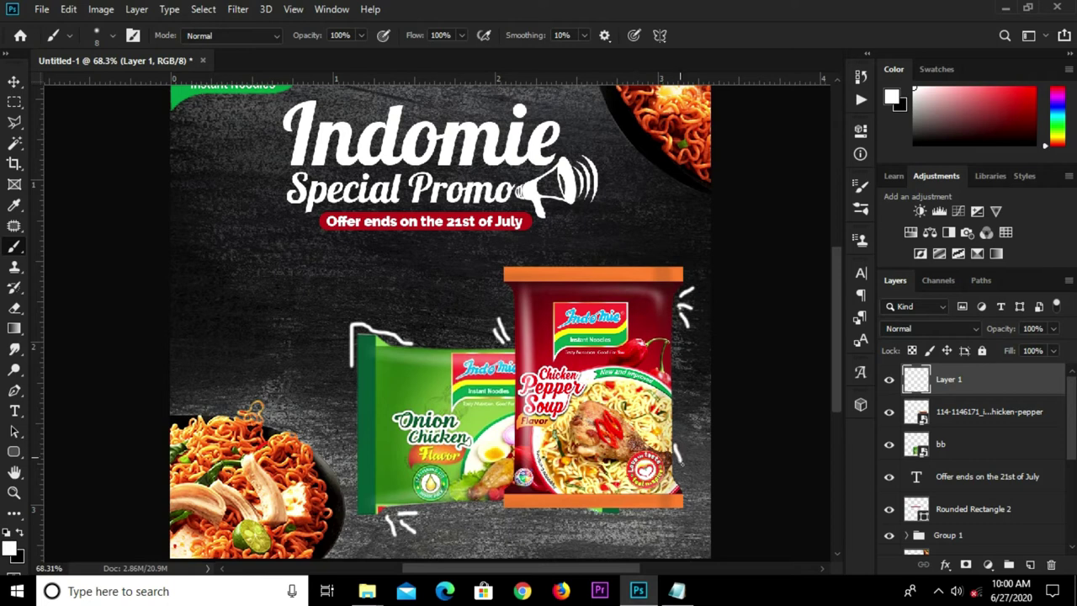
{"action": "key", "text": "ctrl+z"}
{"action": "left_click_drag", "start_coordinate": [693, 518], "coordinate": [668, 522]}
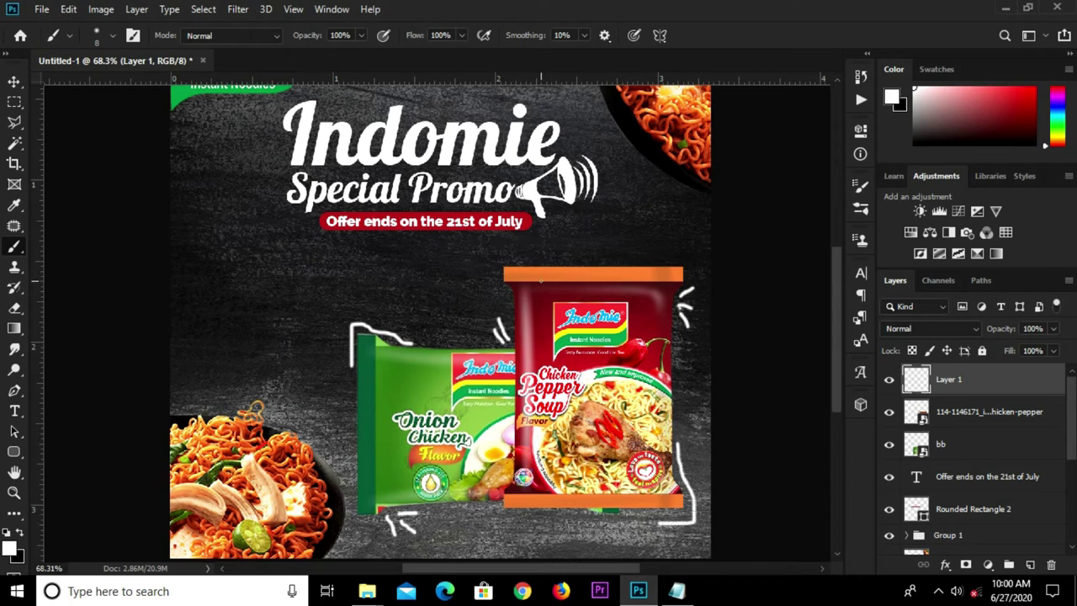
{"action": "left_click_drag", "start_coordinate": [542, 255], "coordinate": [510, 256]}
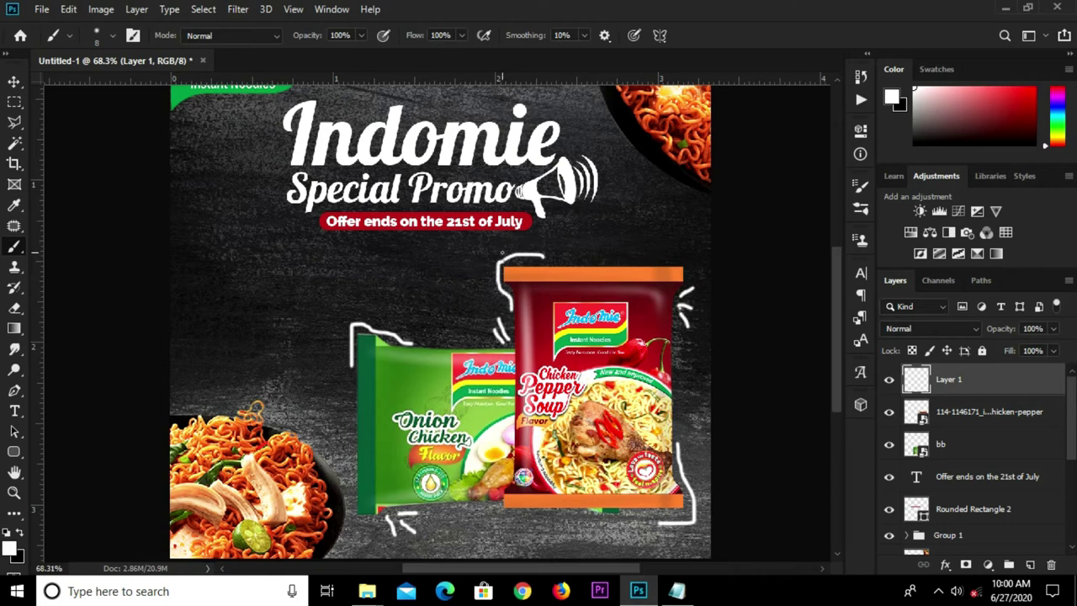
{"action": "key", "text": "ctrl+z"}
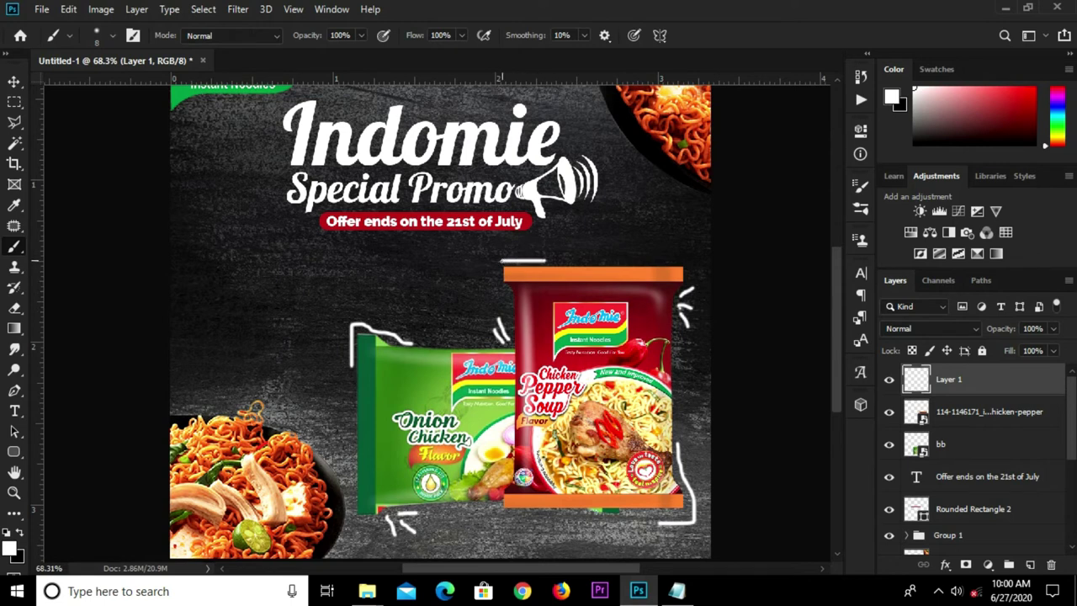
{"action": "left_click_drag", "start_coordinate": [501, 284], "coordinate": [505, 304]}
{"action": "scroll", "coordinate": [605, 294], "scroll_direction": "down", "scroll_amount": 1}
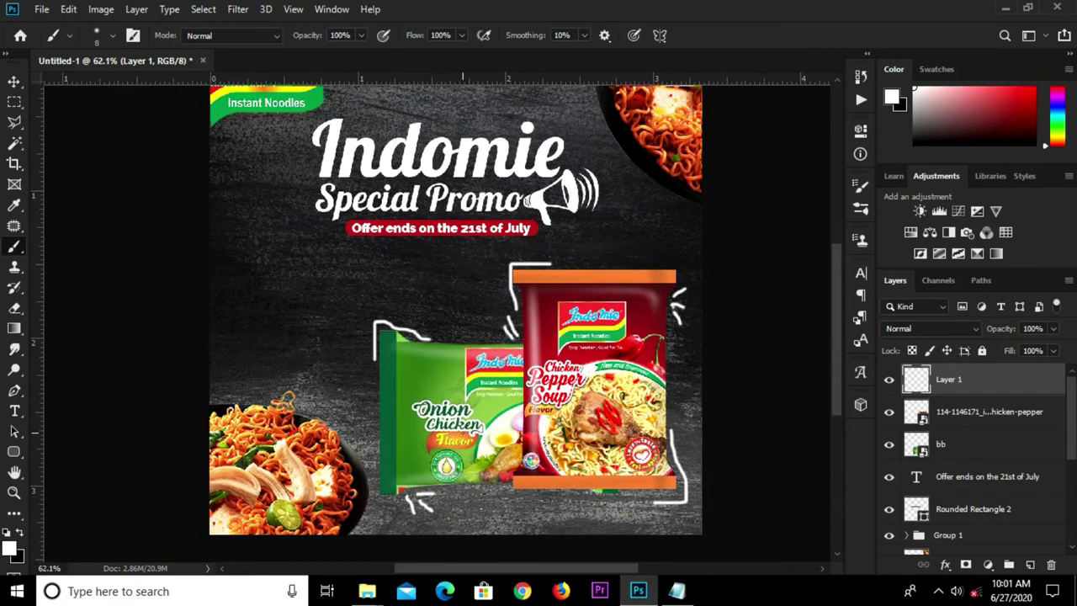
{"action": "scroll", "coordinate": [462, 387], "scroll_direction": "down", "scroll_amount": 1}
{"action": "scroll", "coordinate": [462, 387], "scroll_direction": "down", "scroll_amount": 1}
{"action": "key", "text": "v"}
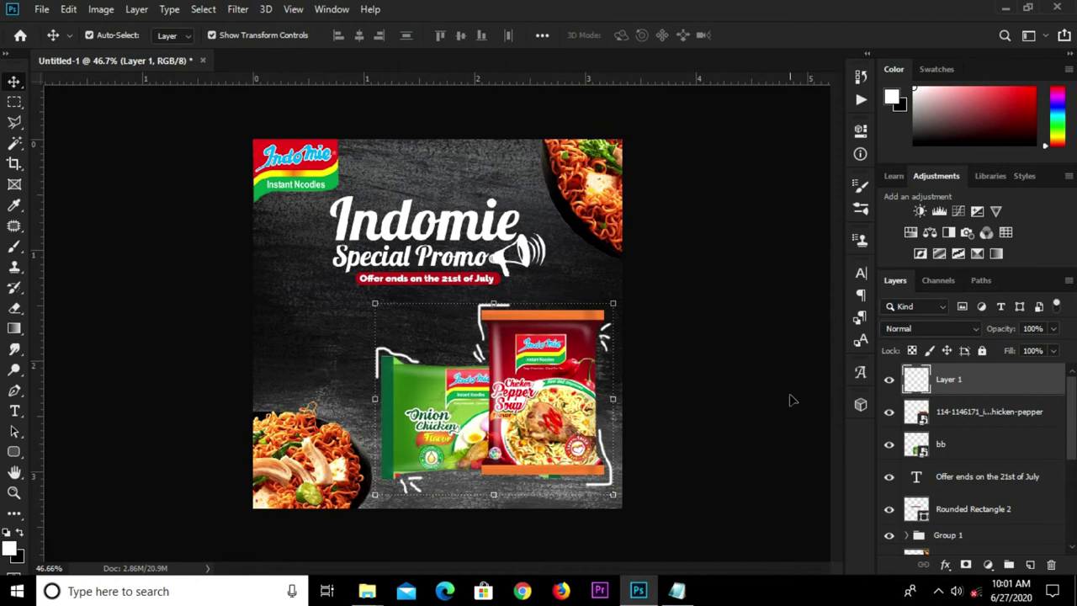
Step: Group both noodle packs with Layer 1 as Group 2 and scale it to about 94%
{"action": "left_click", "coordinate": [979, 441], "text": "shift"}
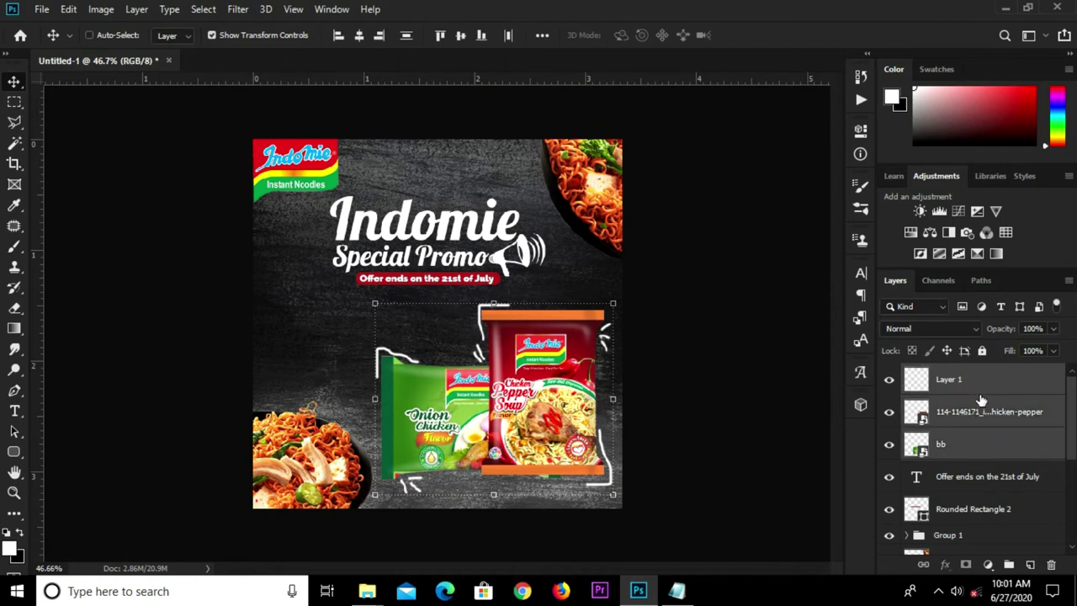
{"action": "key", "text": "ctrl+g"}
{"action": "left_click", "coordinate": [888, 374]}
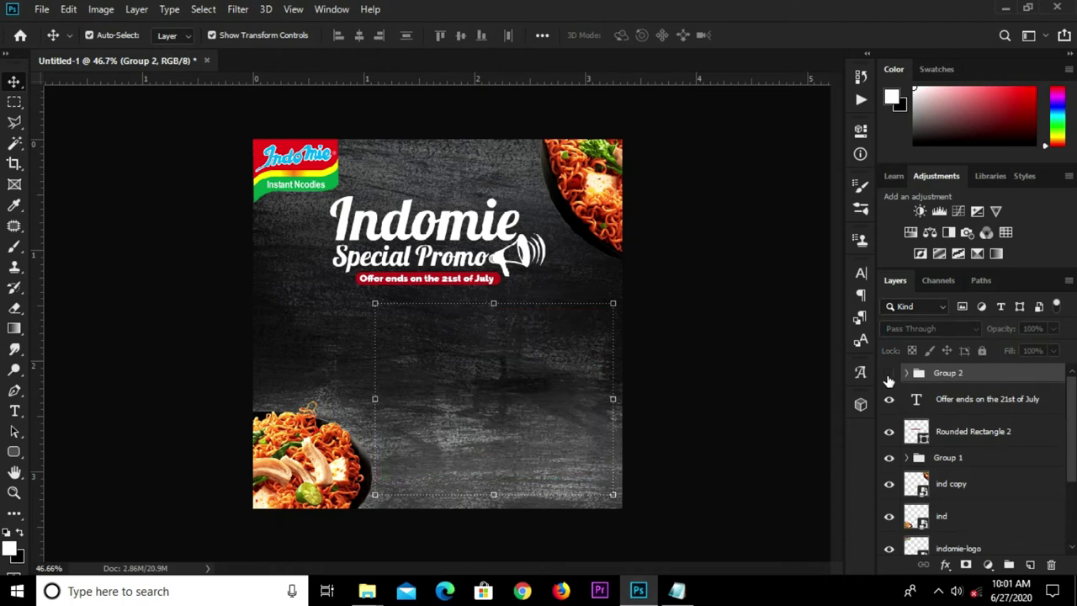
{"action": "left_click", "coordinate": [889, 375]}
{"action": "key", "text": "ctrl+t"}
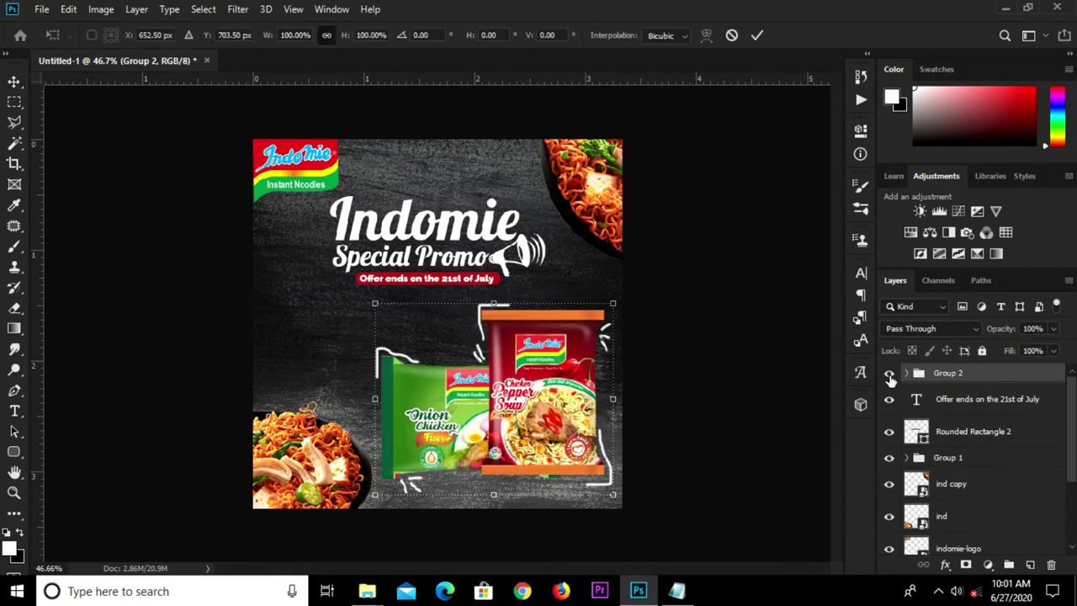
{"action": "left_click_drag", "start_coordinate": [495, 304], "coordinate": [494, 316]}
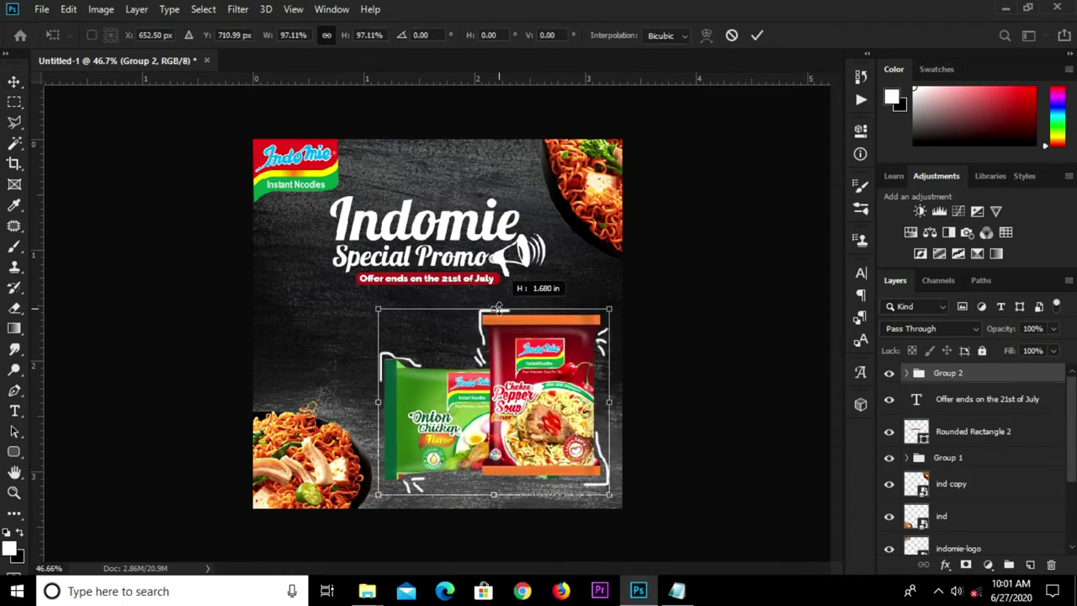
{"action": "left_click", "coordinate": [758, 35]}
{"action": "left_click", "coordinate": [41, 9]}
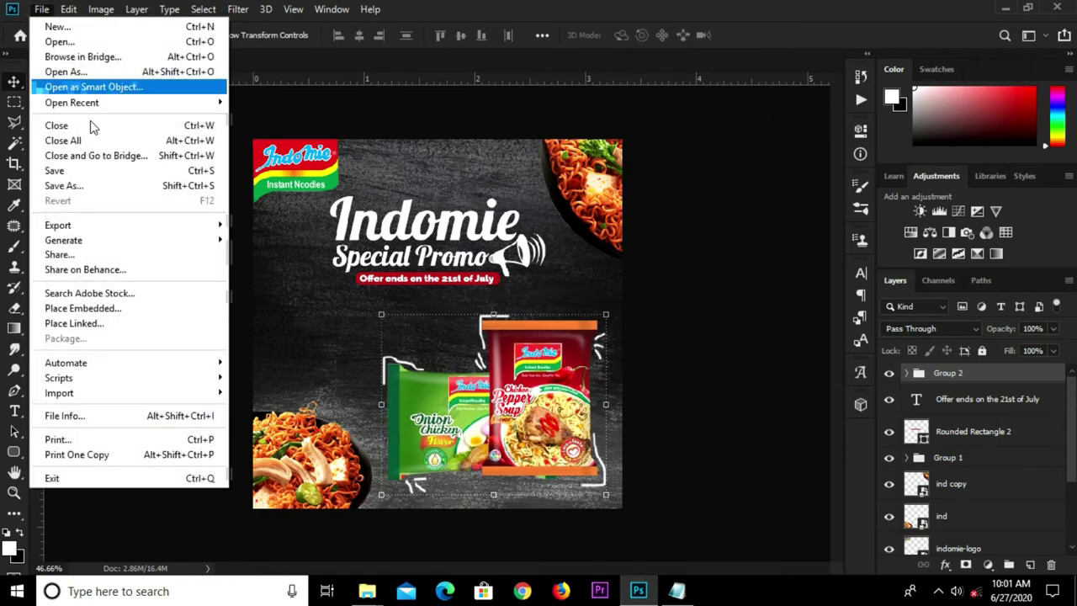
Step: Embed the 'unnamed' chili image, shrink and tilt it near the green pack's bottom, then duplicate it
{"action": "left_click", "coordinate": [109, 309]}
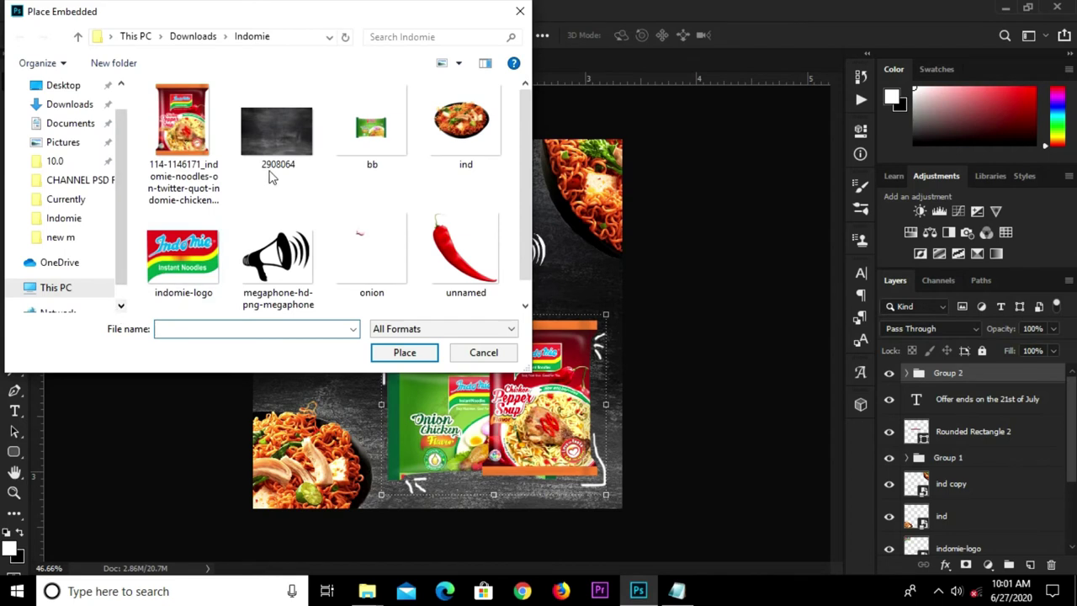
{"action": "left_click", "coordinate": [450, 240]}
{"action": "left_click", "coordinate": [412, 361]}
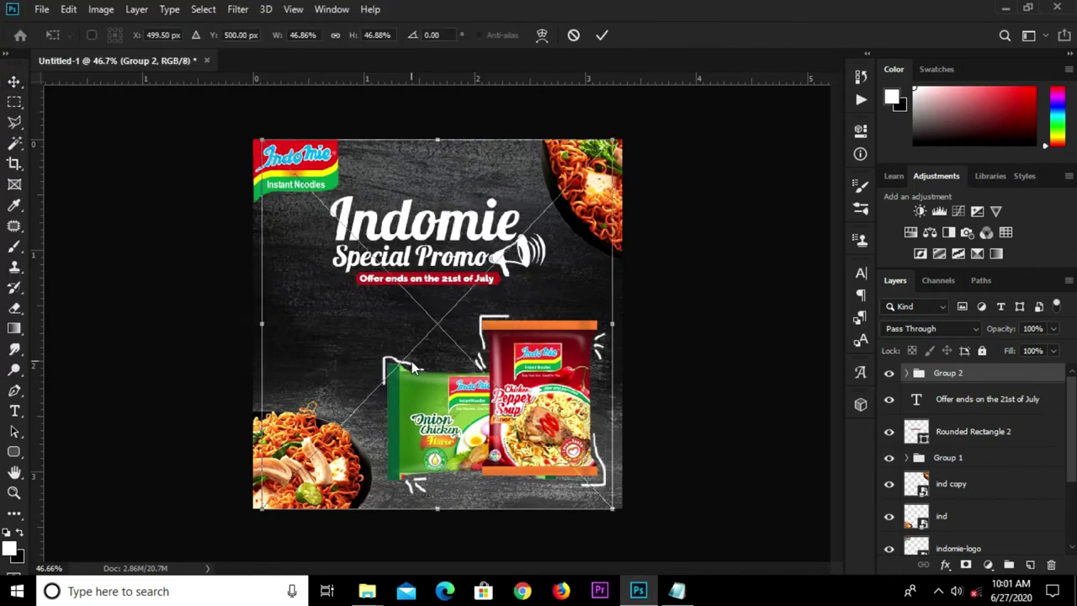
{"action": "left_click", "coordinate": [605, 38]}
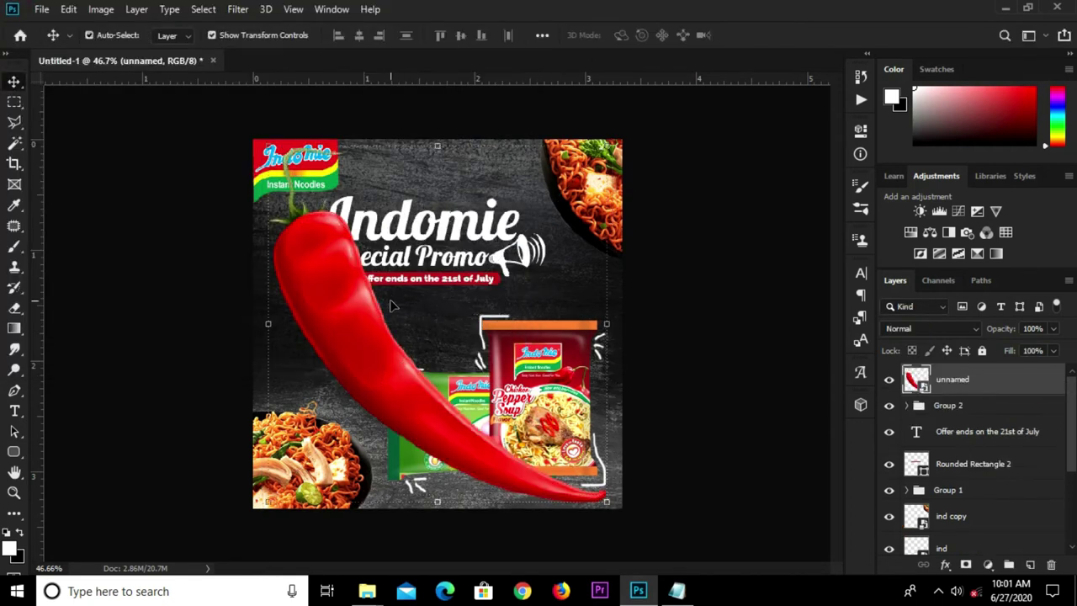
{"action": "mouse_move", "coordinate": [436, 149]}
{"action": "left_mouse_down"}
{"action": "mouse_move", "coordinate": [436, 479]}
{"action": "mouse_move", "coordinate": [402, 357]}
{"action": "left_mouse_up"}
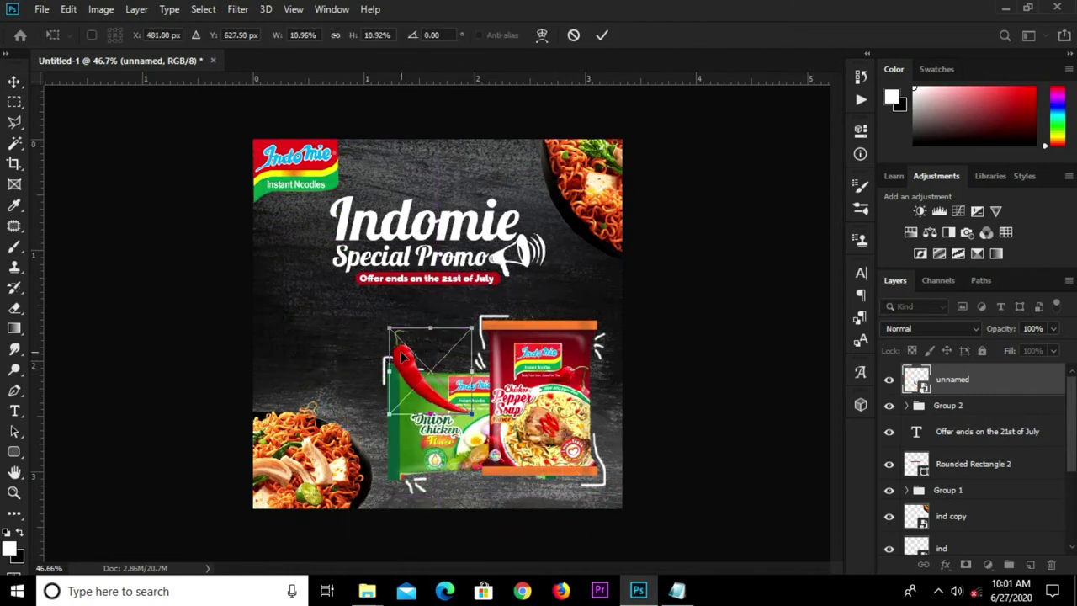
{"action": "mouse_move", "coordinate": [429, 328]}
{"action": "left_mouse_down"}
{"action": "mouse_move", "coordinate": [429, 396]}
{"action": "mouse_move", "coordinate": [462, 482]}
{"action": "mouse_move", "coordinate": [504, 450]}
{"action": "left_mouse_up"}
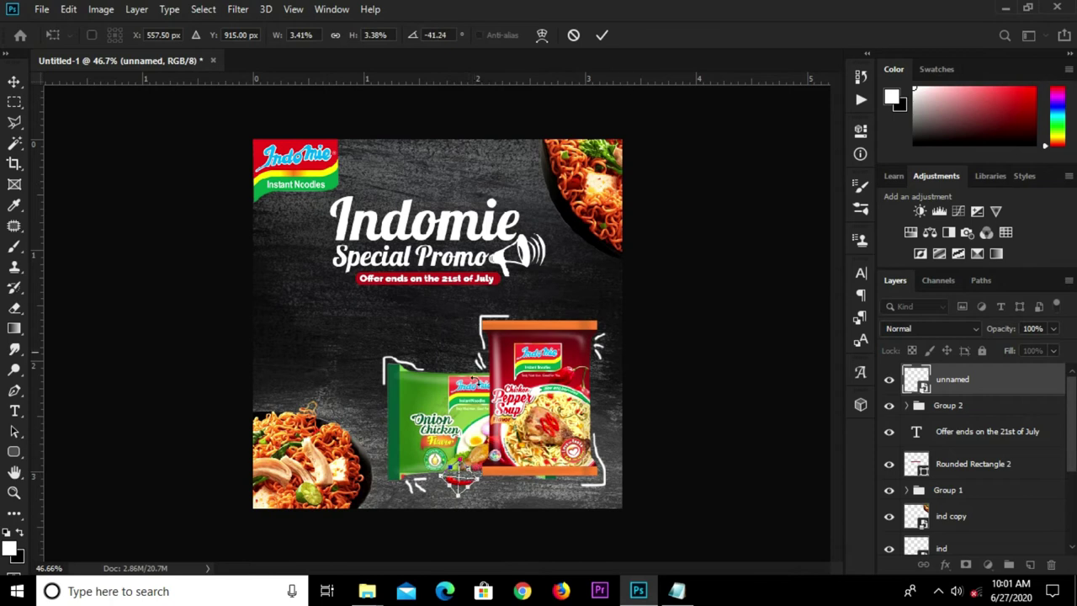
{"action": "left_click", "coordinate": [607, 35]}
{"action": "scroll", "coordinate": [466, 432], "scroll_direction": "up", "scroll_amount": 2}
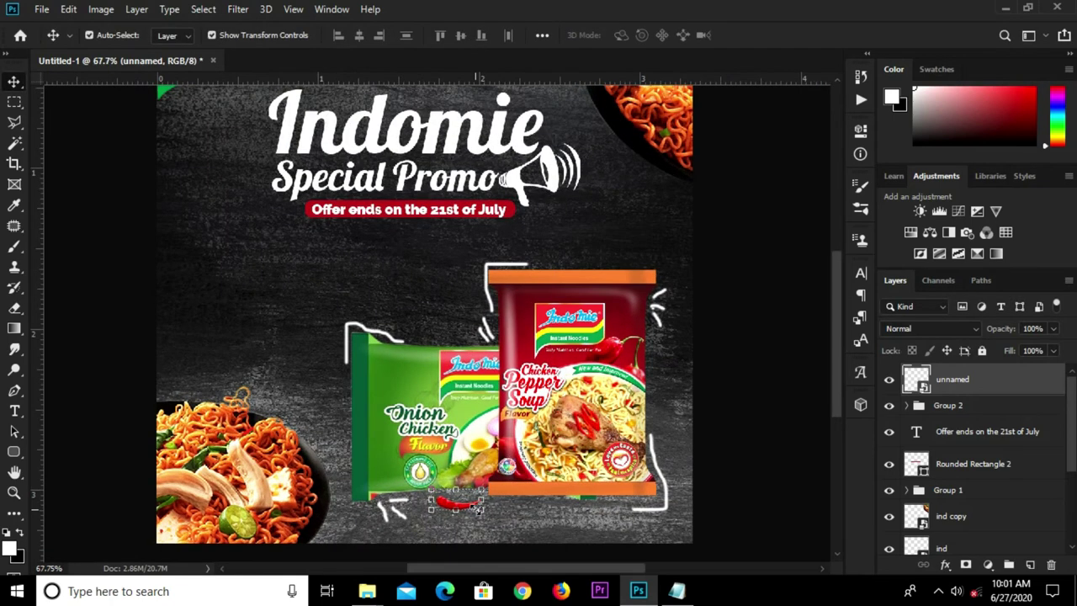
{"action": "key", "text": "ctrl+j"}
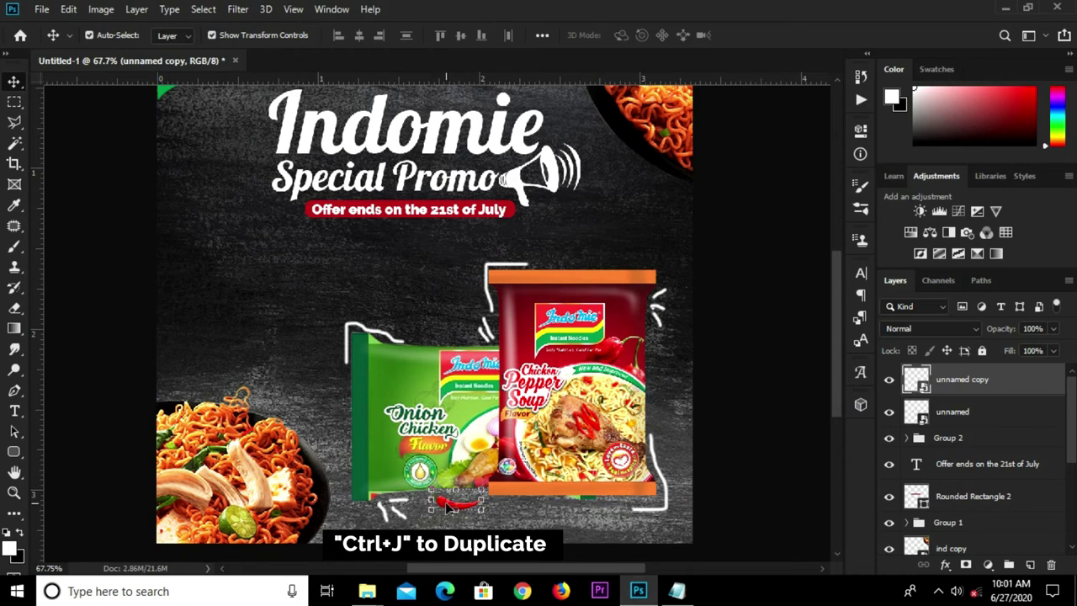
Step: Place chili copies above the left noodle bowl and on the green pack's top edge
{"action": "left_click_drag", "start_coordinate": [450, 507], "coordinate": [285, 417]}
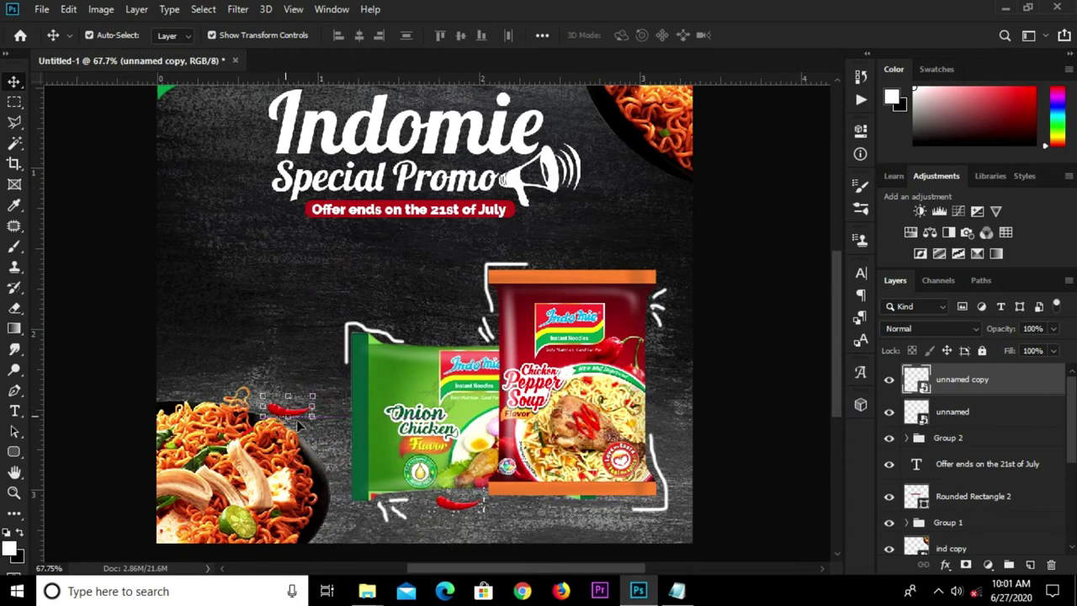
{"action": "key", "text": "ctrl+j"}
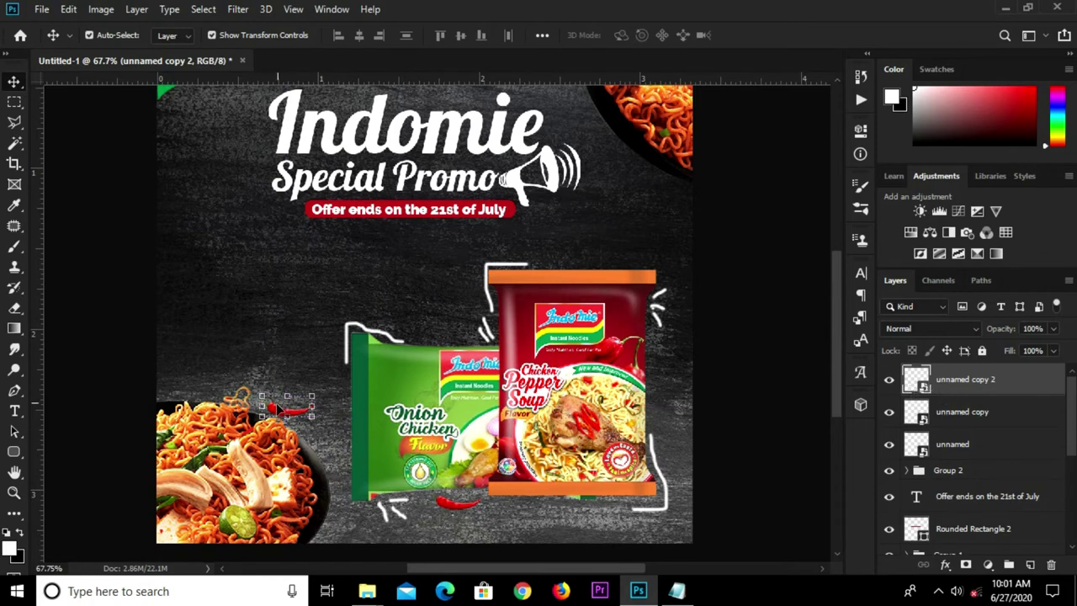
{"action": "left_click_drag", "start_coordinate": [273, 407], "coordinate": [437, 337]}
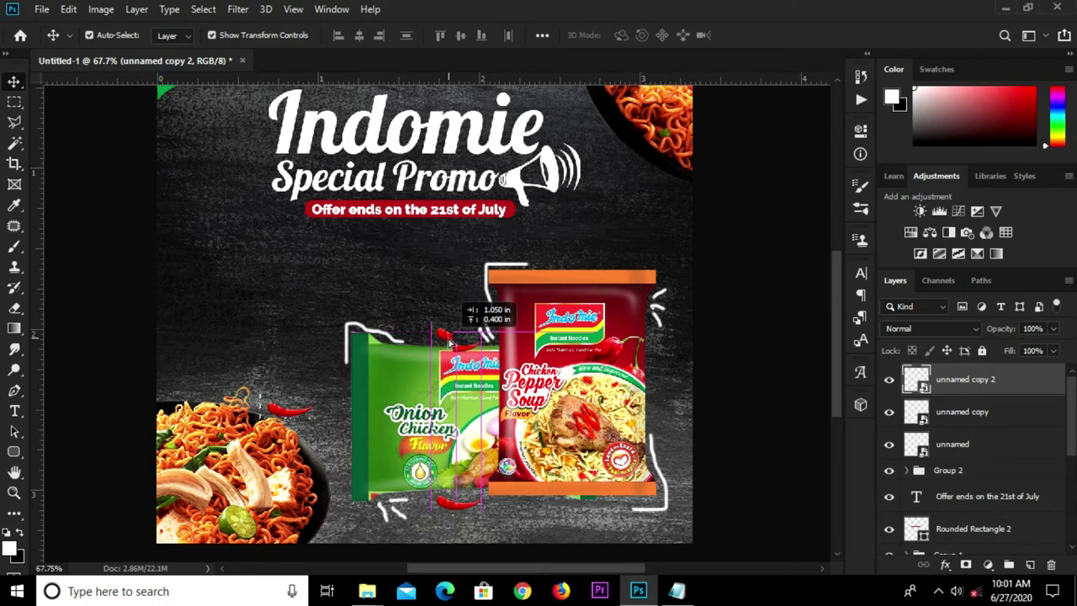
{"action": "left_click_drag", "start_coordinate": [437, 337], "coordinate": [450, 334]}
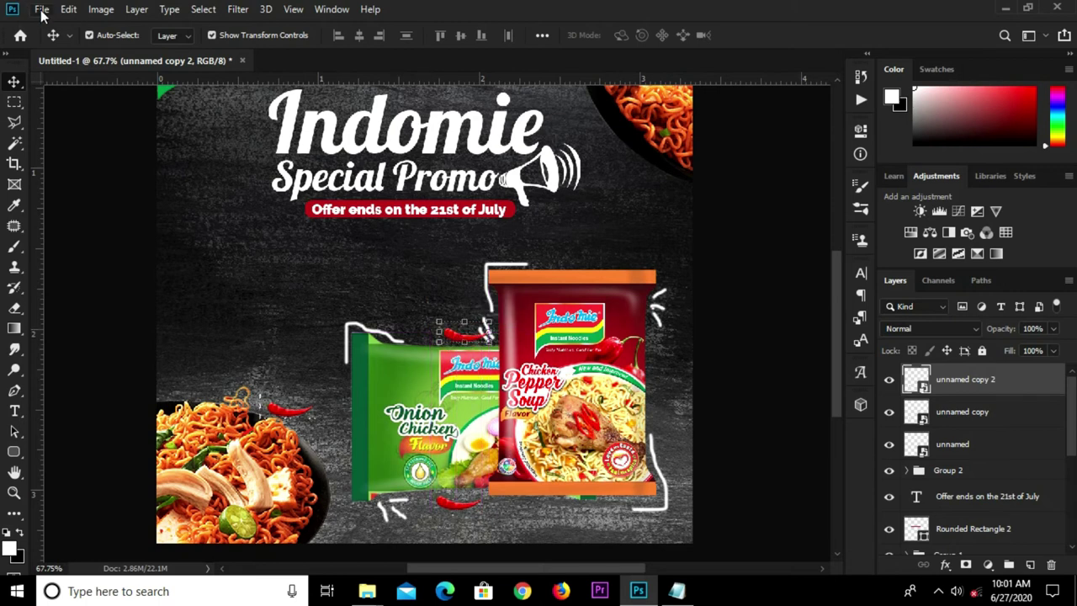
Step: Embed the onion image as a Smart Object, shrink it by half, and set it on the red pack
{"action": "left_click", "coordinate": [41, 9]}
{"action": "left_click", "coordinate": [84, 308]}
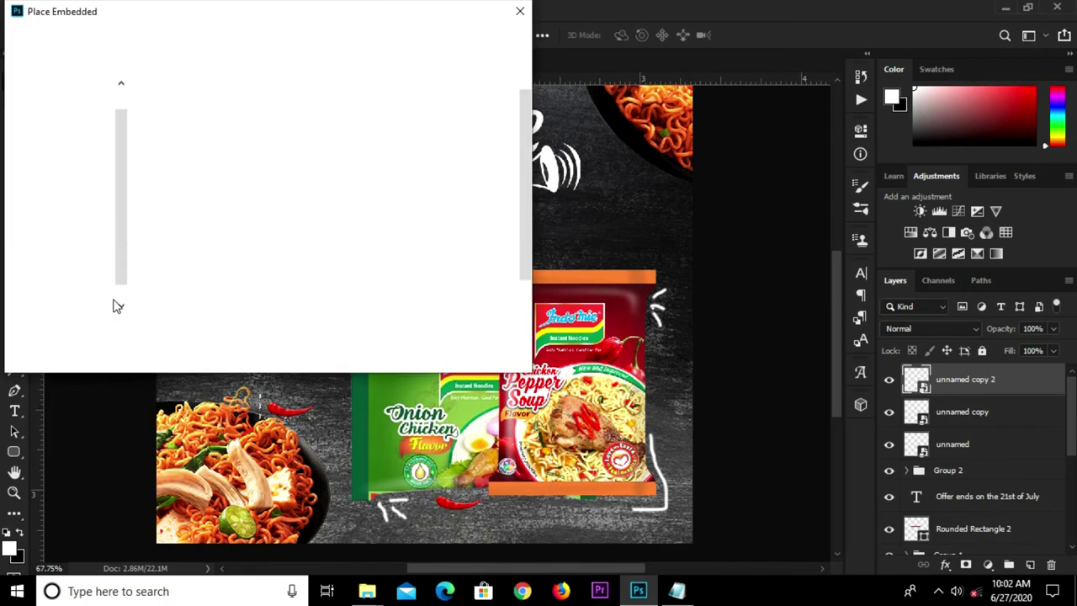
{"action": "left_click", "coordinate": [364, 225]}
{"action": "left_click", "coordinate": [397, 353]}
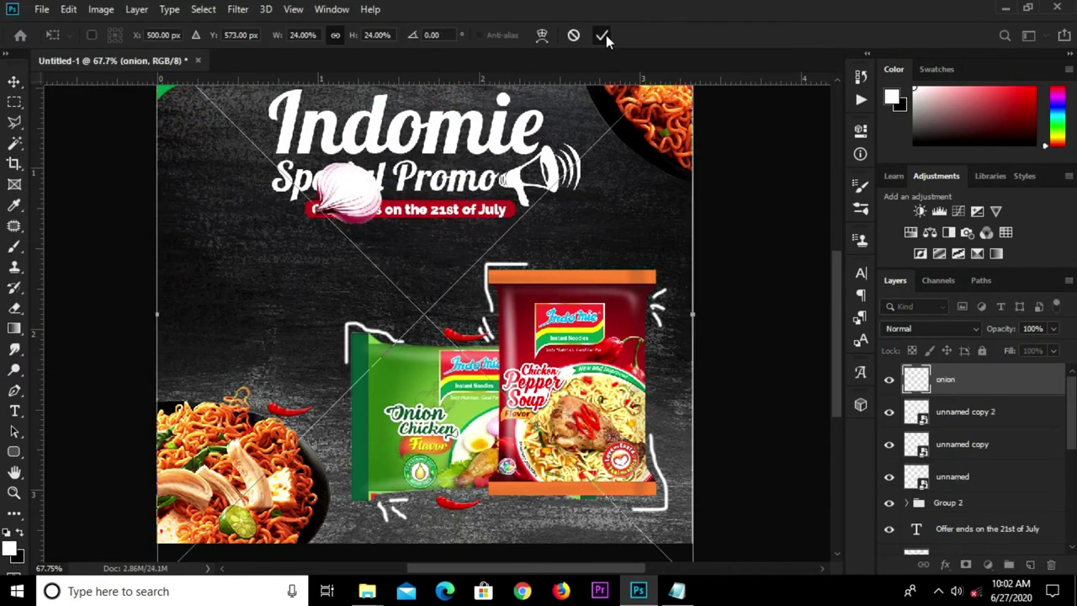
{"action": "left_click", "coordinate": [602, 34]}
{"action": "right_click", "coordinate": [965, 381]}
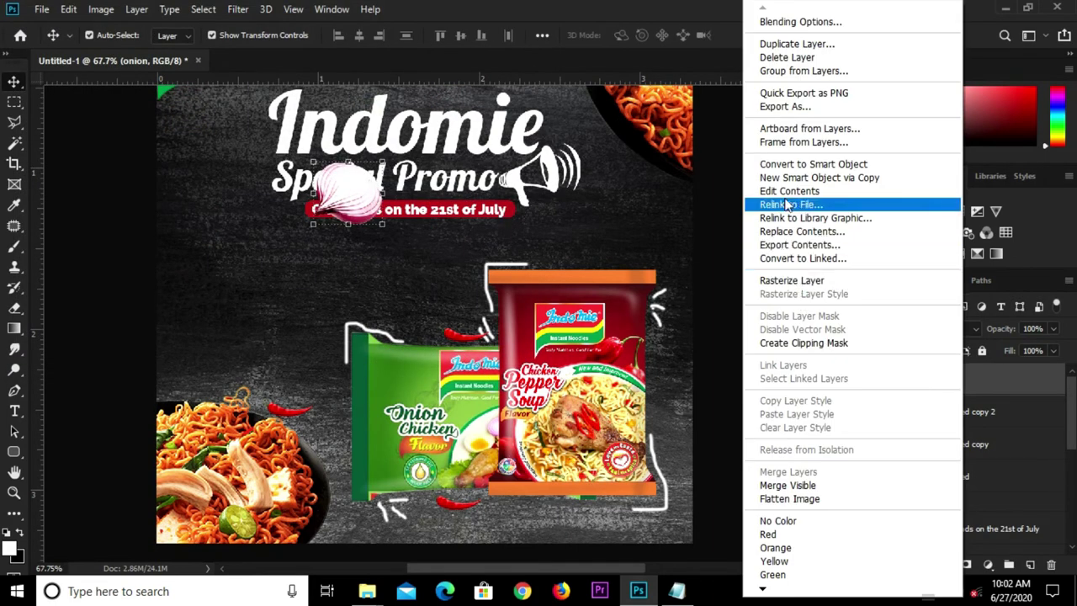
{"action": "left_click", "coordinate": [803, 164]}
{"action": "left_click_drag", "start_coordinate": [347, 176], "coordinate": [407, 247]}
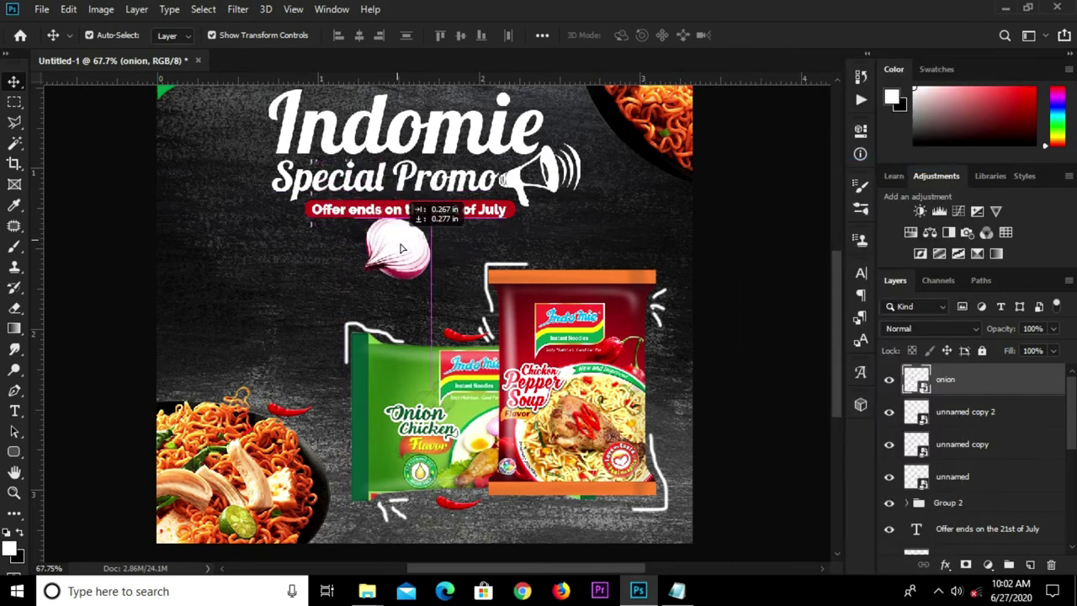
{"action": "left_click_drag", "start_coordinate": [409, 232], "coordinate": [410, 270]}
{"action": "scroll", "coordinate": [409, 283], "scroll_direction": "up", "scroll_amount": 2}
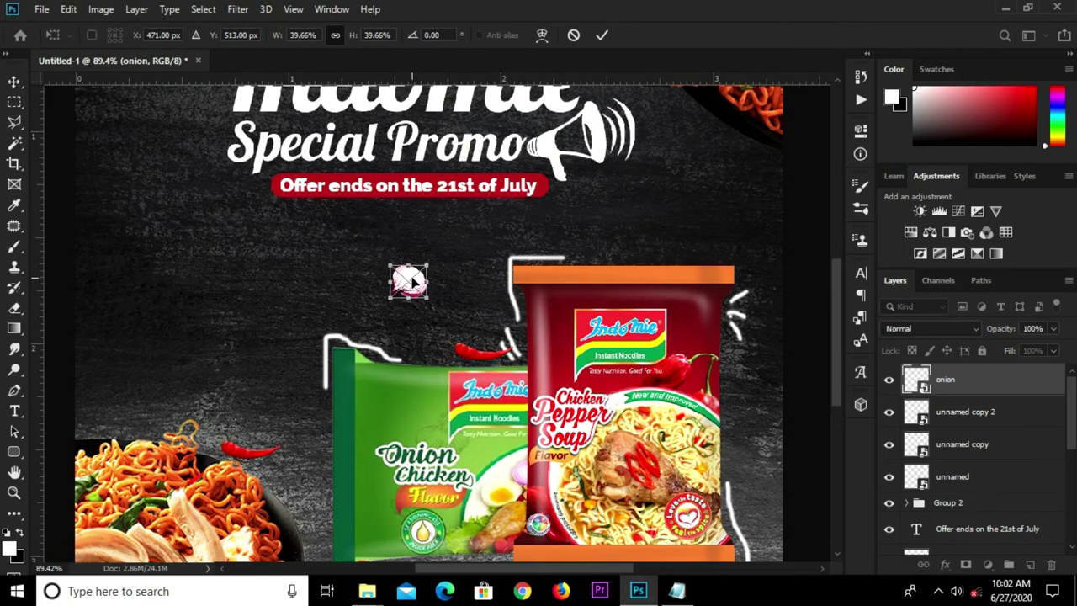
{"action": "left_click_drag", "start_coordinate": [412, 282], "coordinate": [605, 241]}
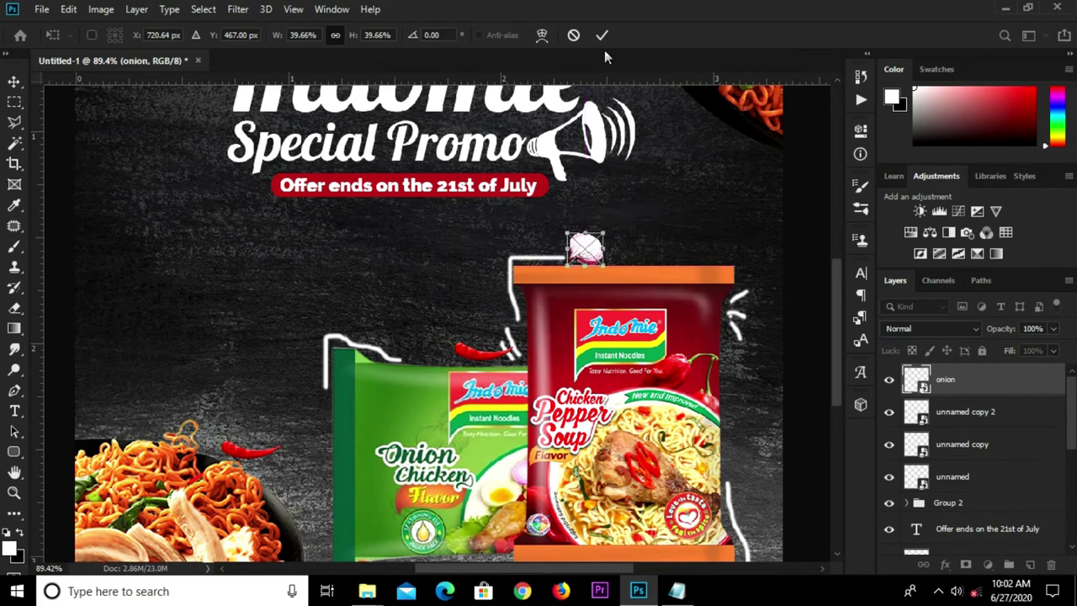
{"action": "left_click", "coordinate": [603, 36]}
Step: Duplicate the onion and move the copy beside the green pack
{"action": "key", "text": "ctrl+j"}
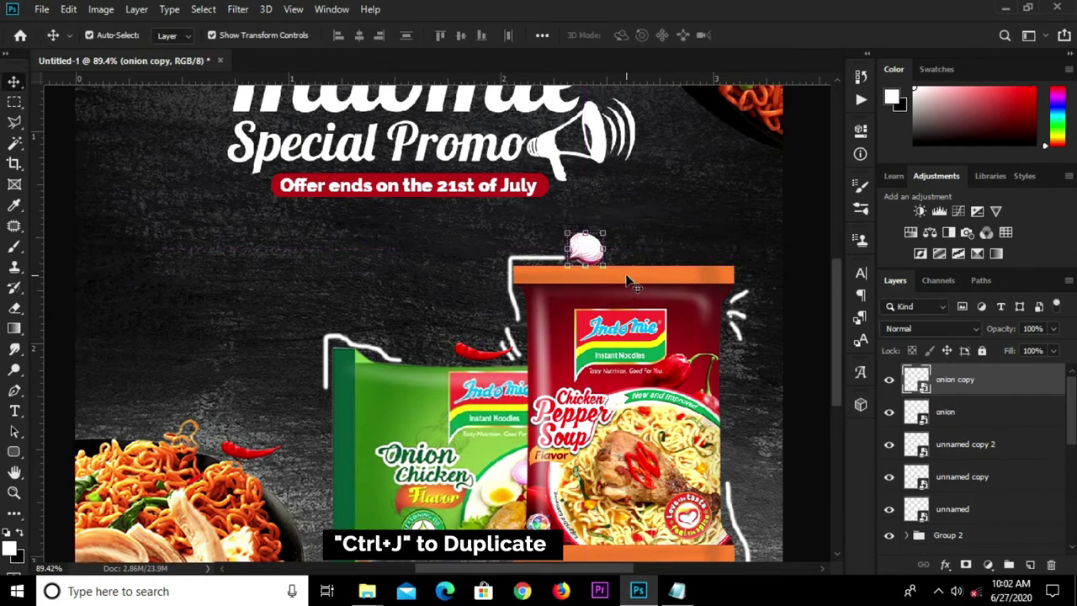
{"action": "mouse_move", "coordinate": [577, 247]}
{"action": "left_mouse_down"}
{"action": "mouse_move", "coordinate": [301, 490]}
{"action": "mouse_move", "coordinate": [317, 491]}
{"action": "left_mouse_up"}
{"action": "scroll", "coordinate": [337, 251], "scroll_direction": "down", "scroll_amount": 3}
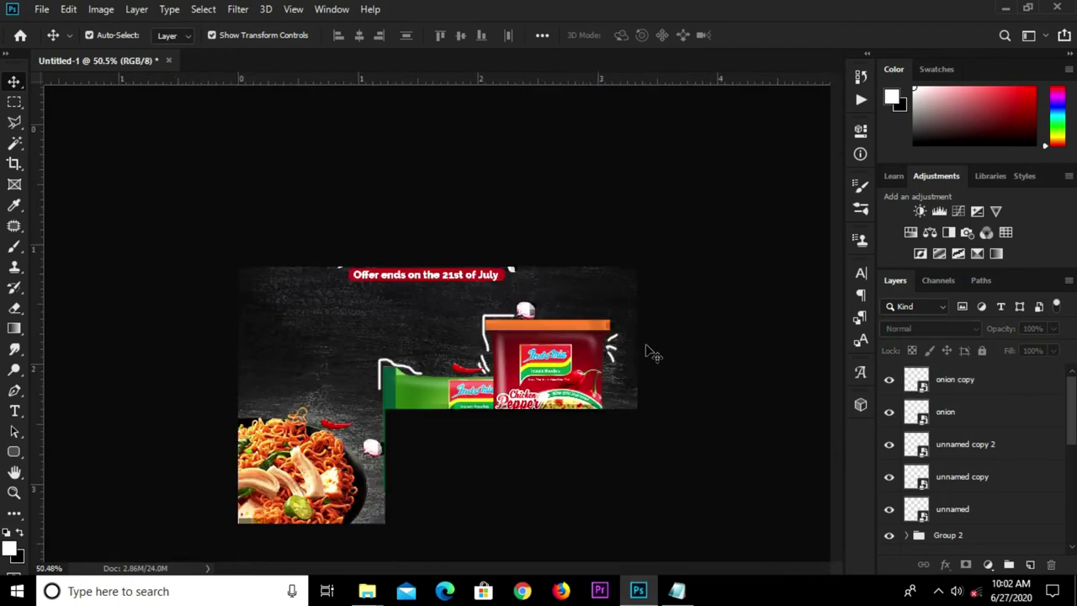
{"action": "scroll", "coordinate": [626, 354], "scroll_direction": "up", "scroll_amount": 1}
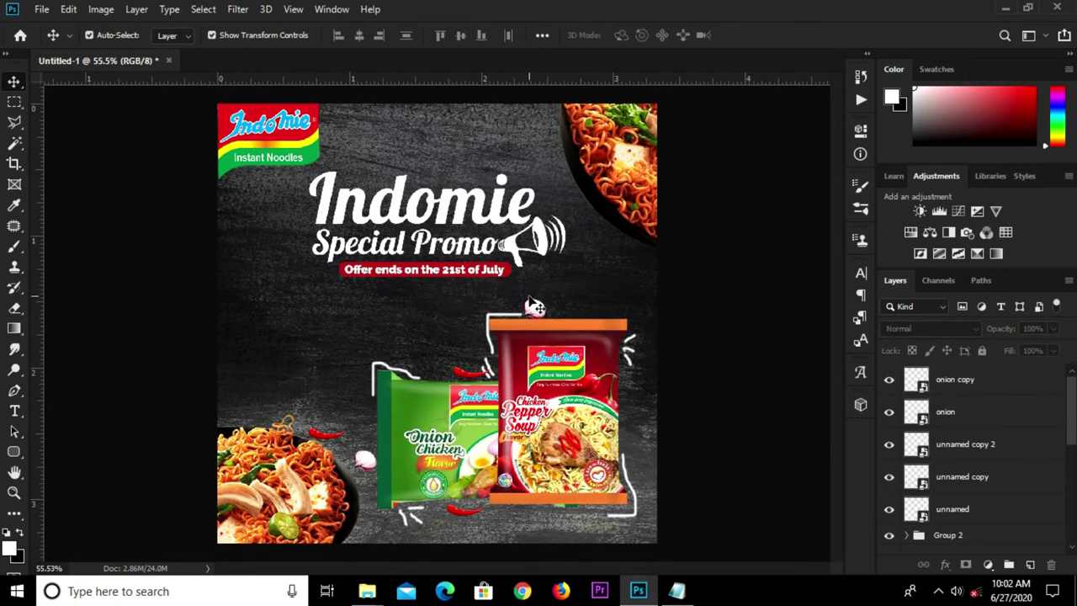
{"action": "scroll", "coordinate": [532, 310], "scroll_direction": "up", "scroll_amount": 1}
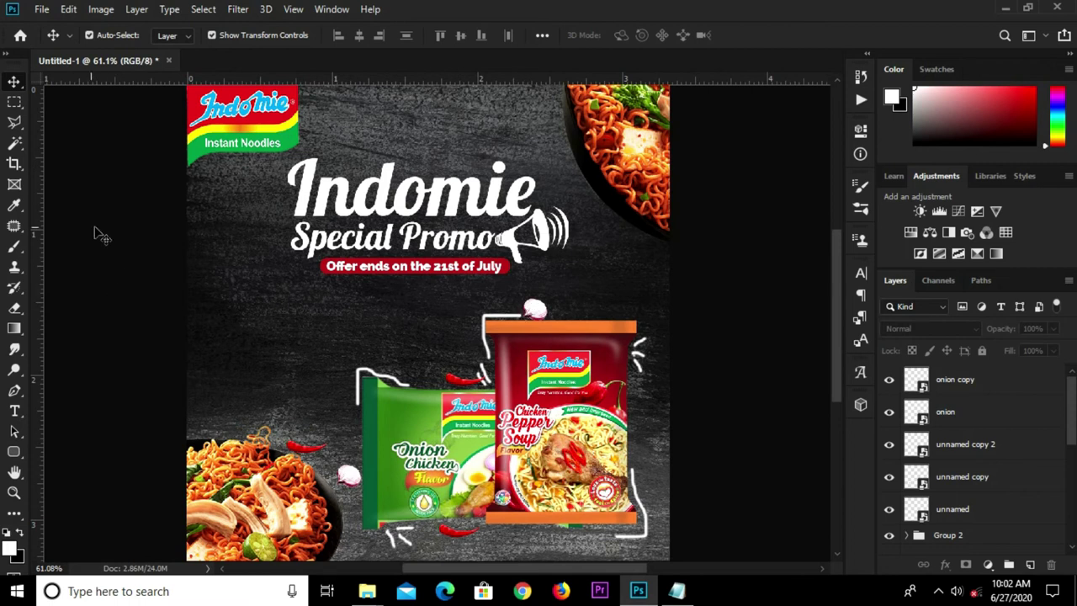
Step: Draw an ellipse circle to the left of the green pack
{"action": "left_click", "coordinate": [13, 451]}
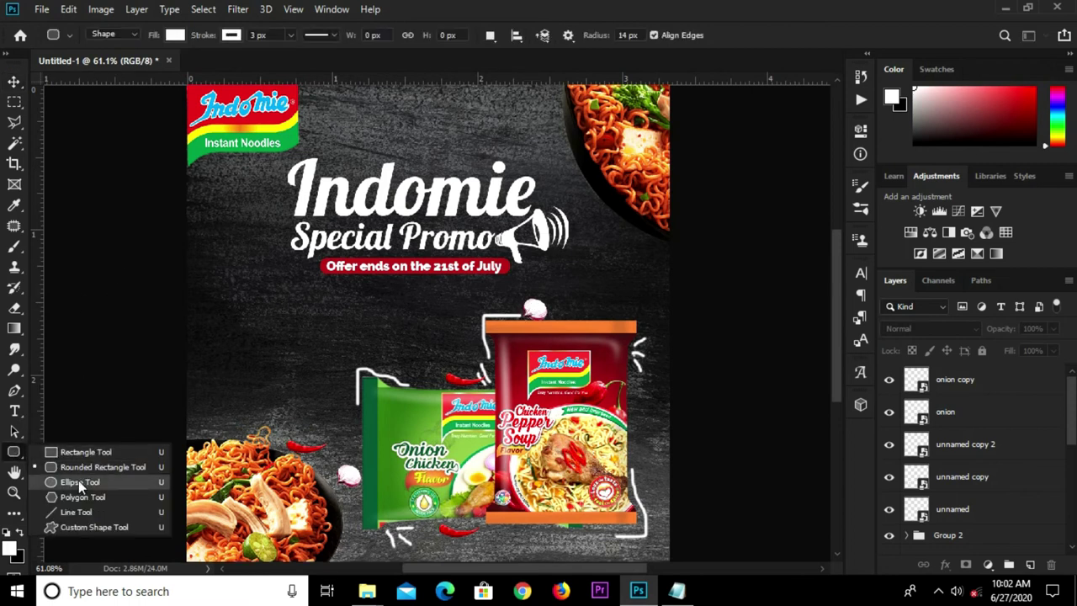
{"action": "left_click", "coordinate": [78, 477]}
{"action": "scroll", "coordinate": [331, 341], "scroll_direction": "up", "scroll_amount": 1}
{"action": "scroll", "coordinate": [331, 340], "scroll_direction": "up", "scroll_amount": 3}
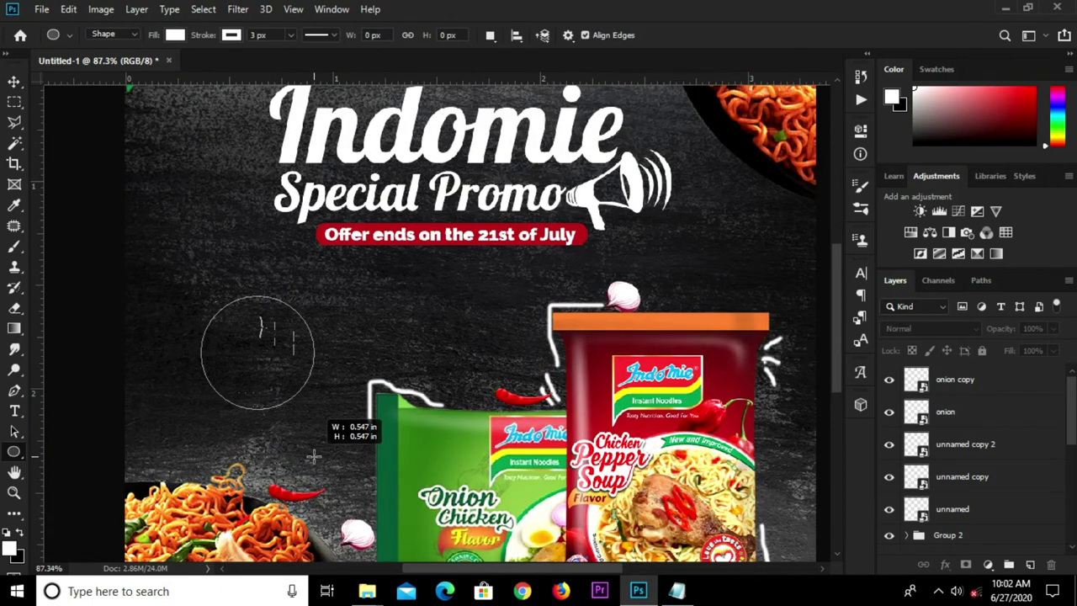
{"action": "left_click_drag", "start_coordinate": [207, 304], "coordinate": [314, 408]}
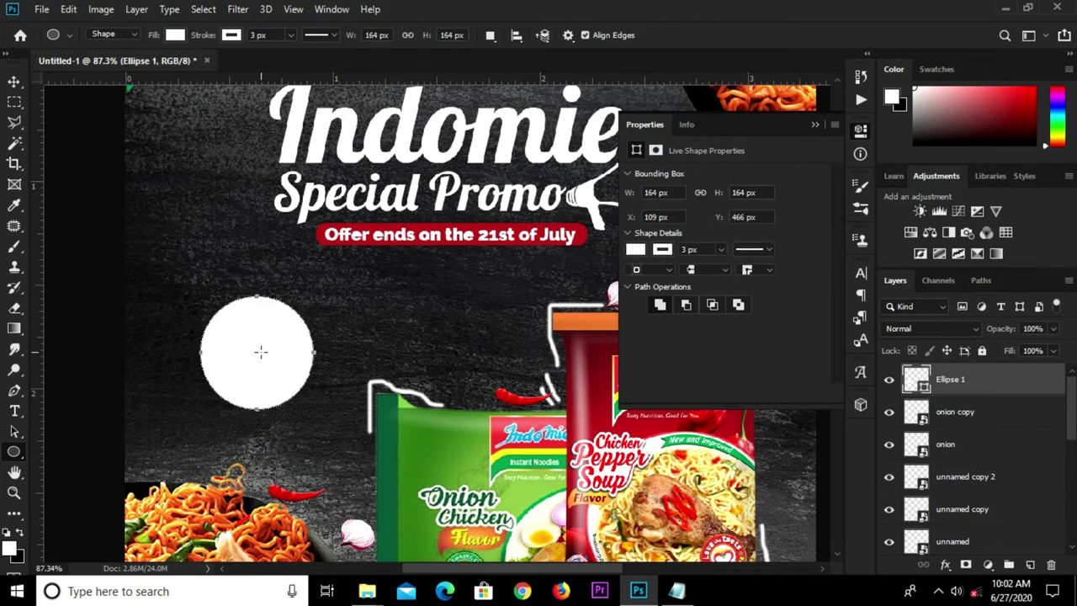
{"action": "key", "text": "v"}
Step: Fill the circle with the Offer banner's red, remove its outline, and nudge it down-right
{"action": "left_click", "coordinate": [635, 249]}
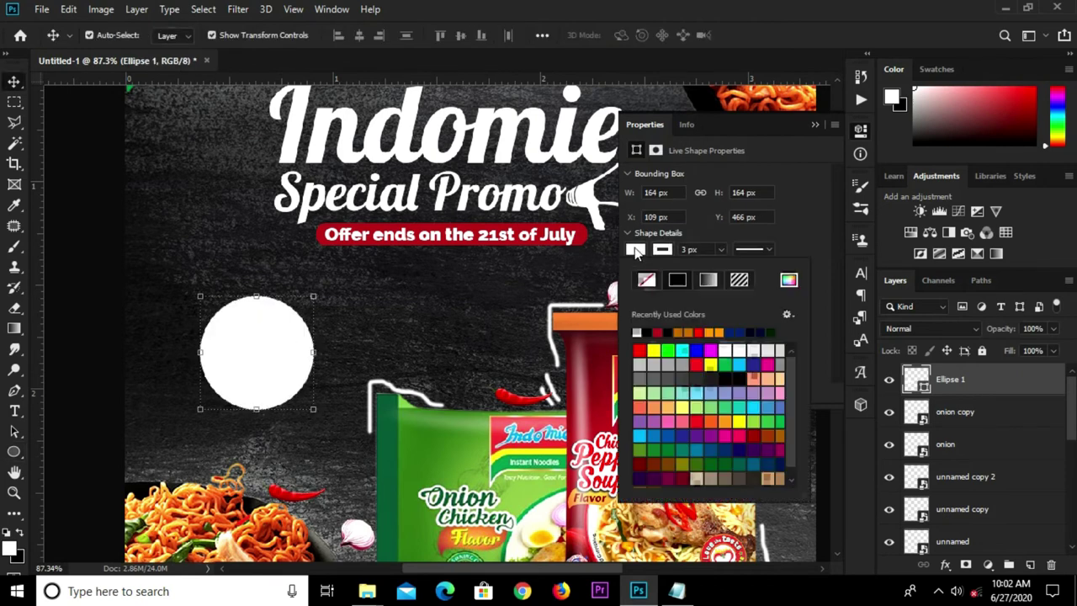
{"action": "left_click", "coordinate": [788, 280]}
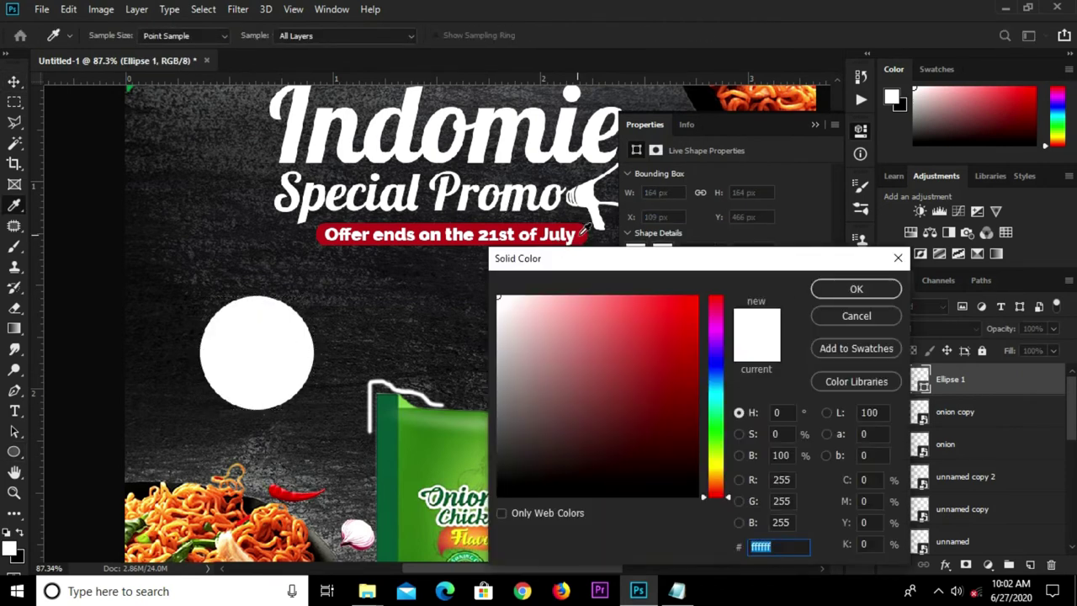
{"action": "left_click", "coordinate": [588, 230]}
{"action": "left_click", "coordinate": [856, 289]}
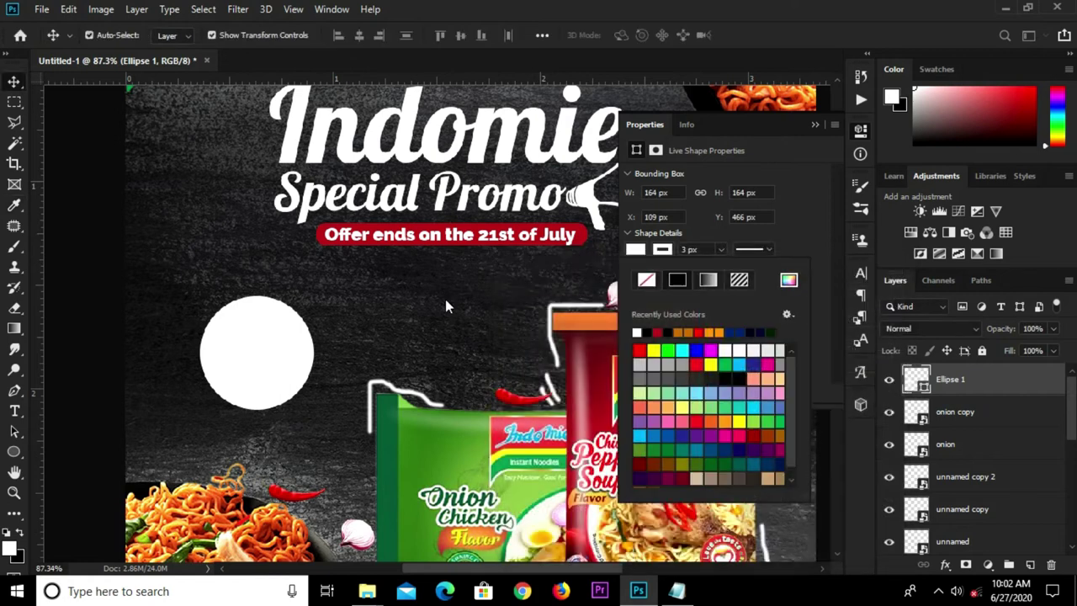
{"action": "key", "text": "Return"}
{"action": "left_click", "coordinate": [662, 249]}
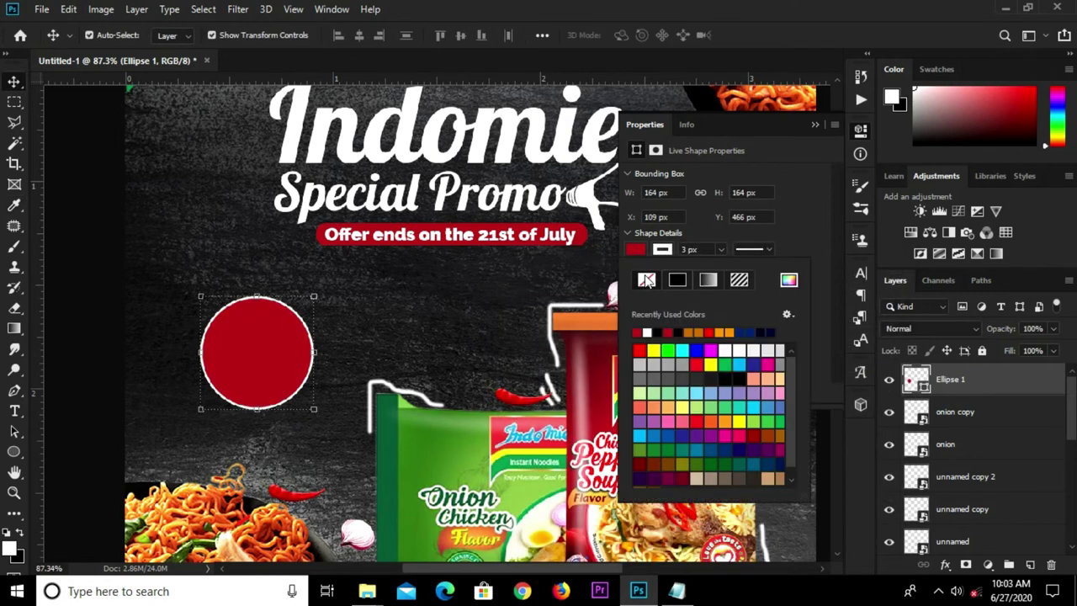
{"action": "left_click", "coordinate": [646, 280]}
{"action": "left_click", "coordinate": [253, 335]}
{"action": "left_click_drag", "start_coordinate": [253, 335], "coordinate": [274, 345]}
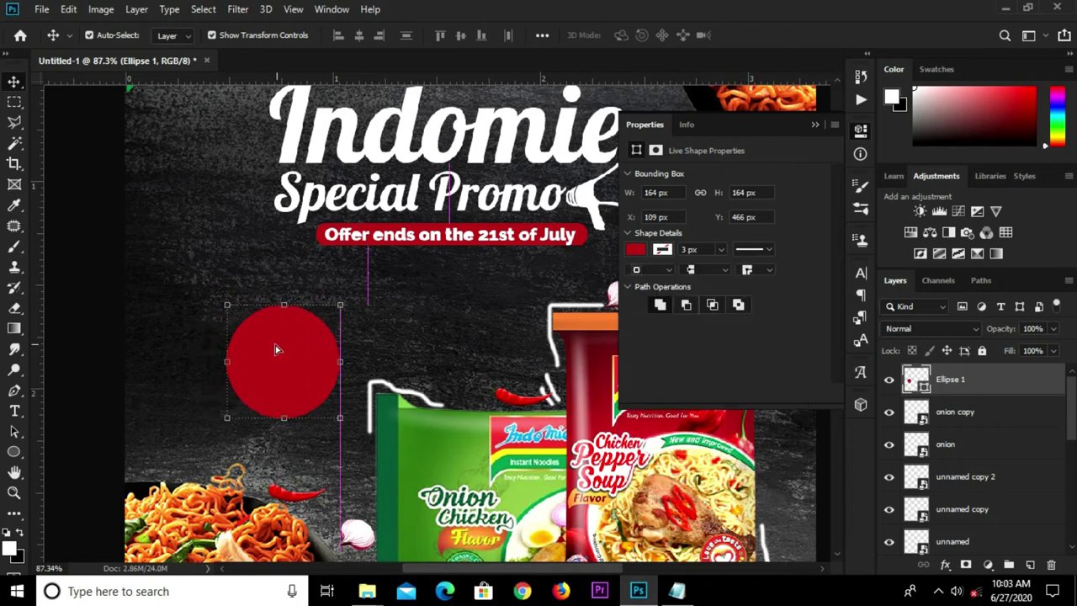
Step: Duplicate the circle as a white copy shrunk to about 74%, then hide it
{"action": "left_click", "coordinate": [280, 351], "text": "alt"}
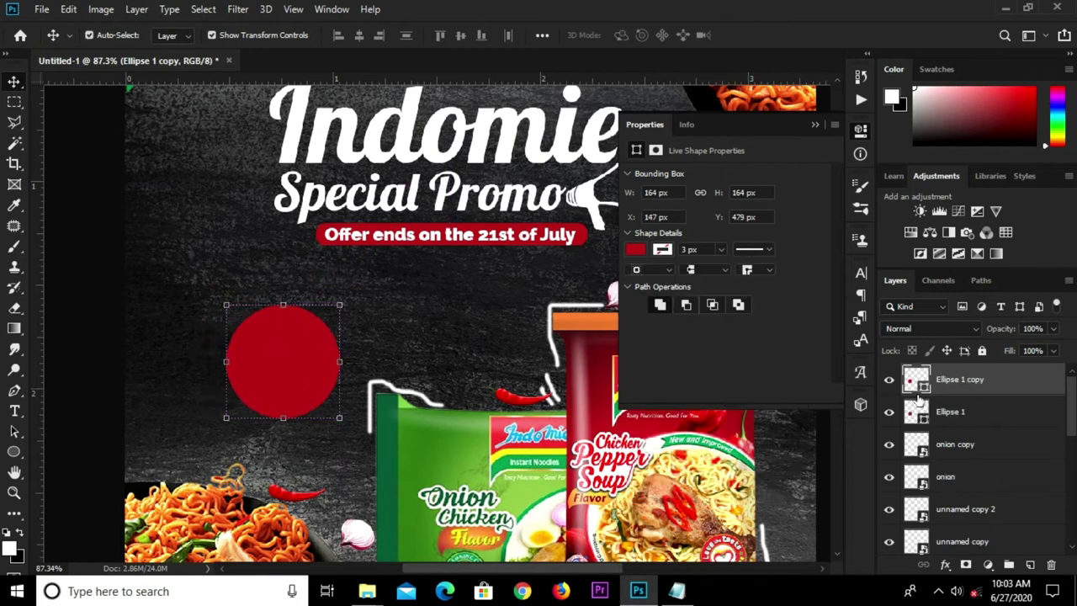
{"action": "left_click", "coordinate": [636, 250]}
{"action": "left_click", "coordinate": [646, 332]}
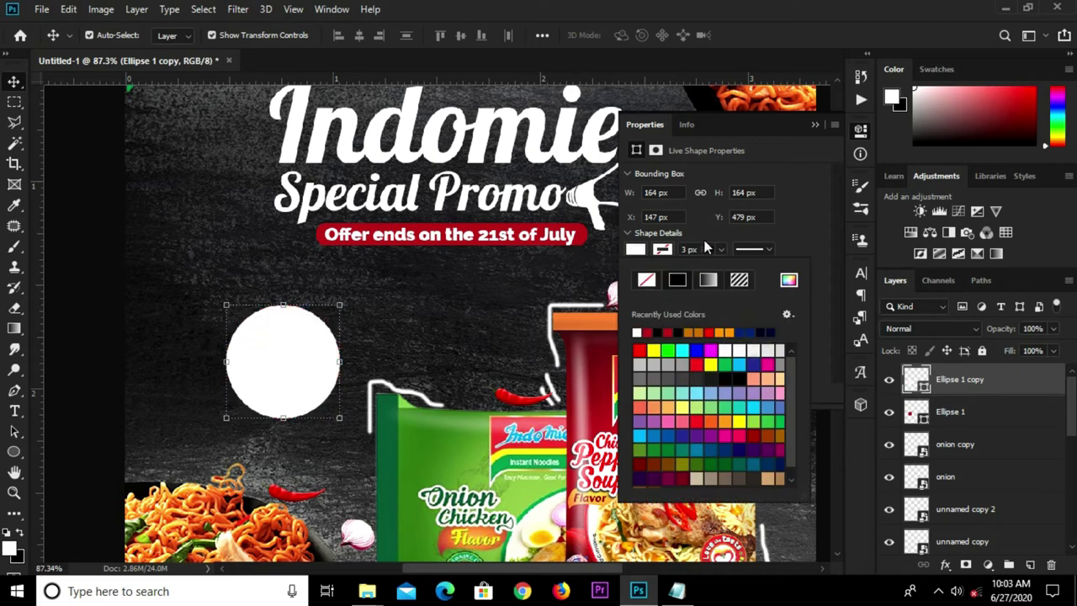
{"action": "left_click", "coordinate": [816, 126]}
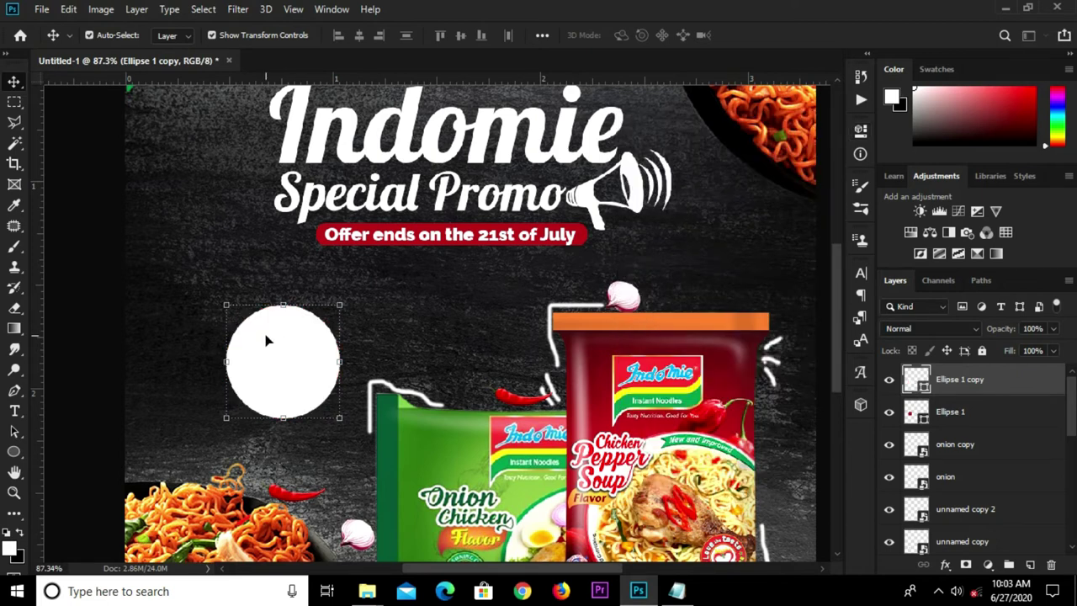
{"action": "left_click_drag", "start_coordinate": [282, 305], "coordinate": [283, 317]}
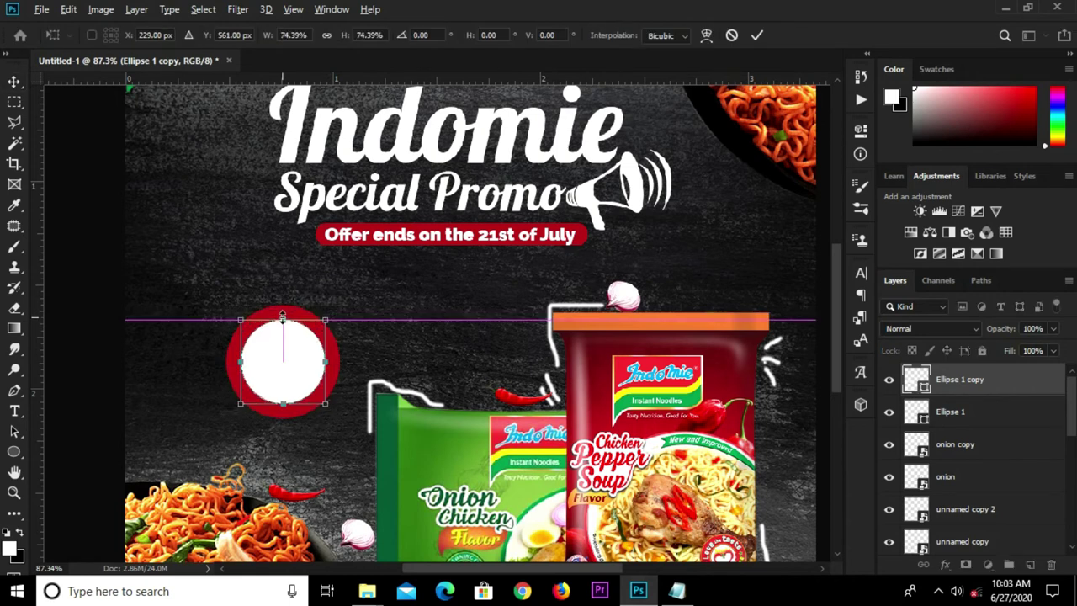
{"action": "left_click", "coordinate": [758, 38]}
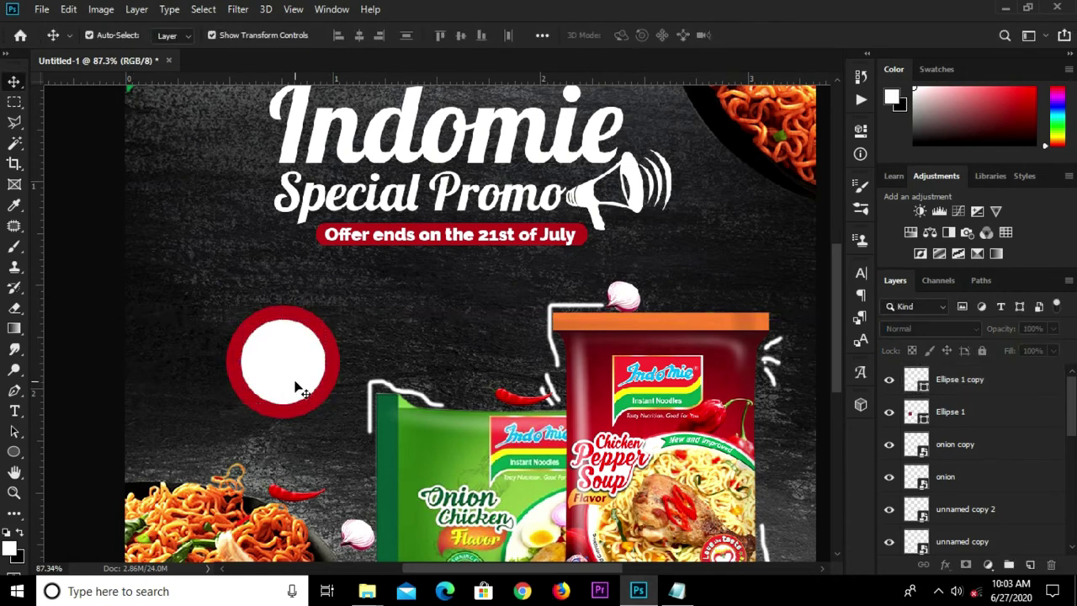
{"action": "left_click", "coordinate": [299, 388]}
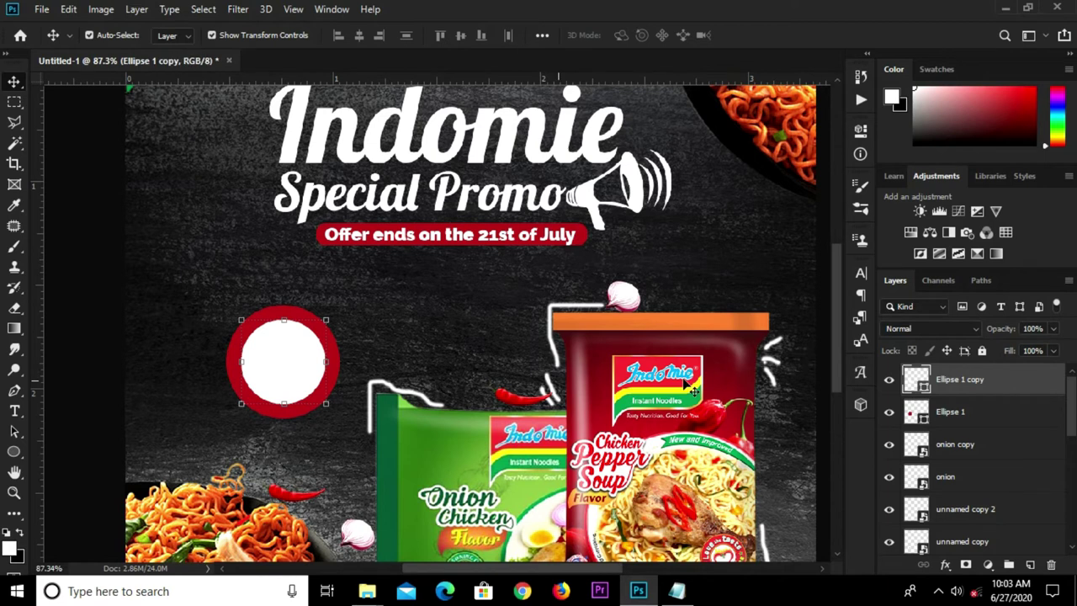
{"action": "left_click", "coordinate": [890, 380]}
Step: Rasterize Ellipse 1 and make a Polygonal Lasso selection around its upper-left corner
{"action": "left_click", "coordinate": [945, 414]}
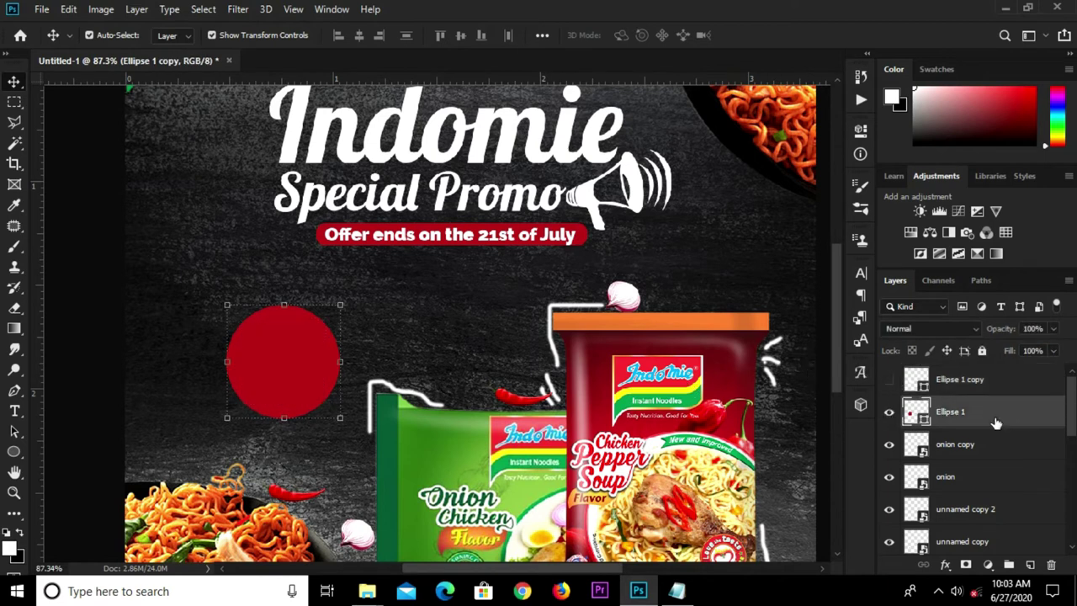
{"action": "right_click", "coordinate": [948, 415]}
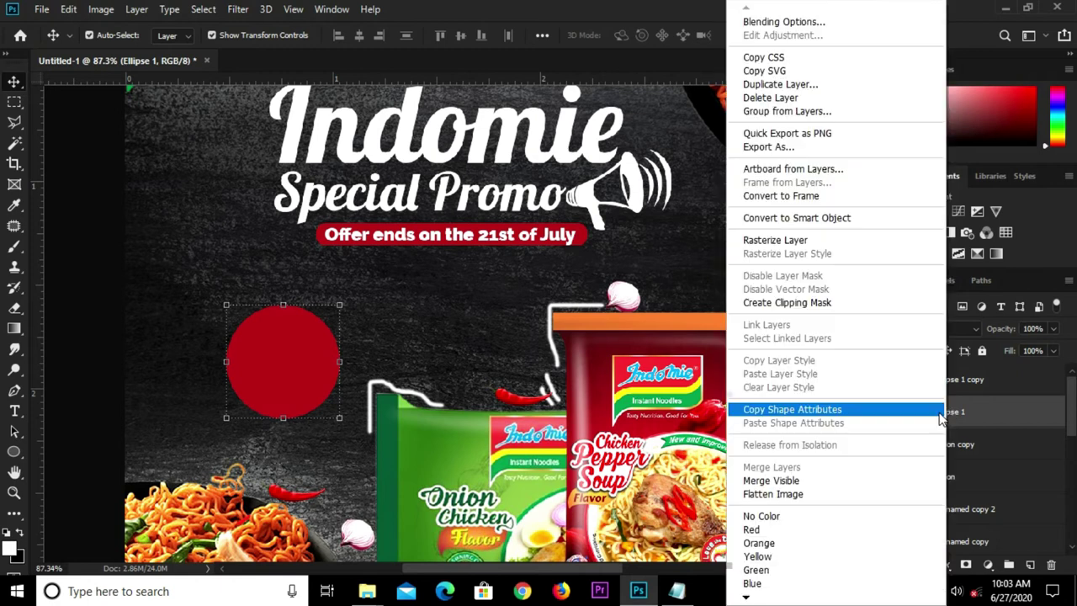
{"action": "left_click", "coordinate": [791, 239]}
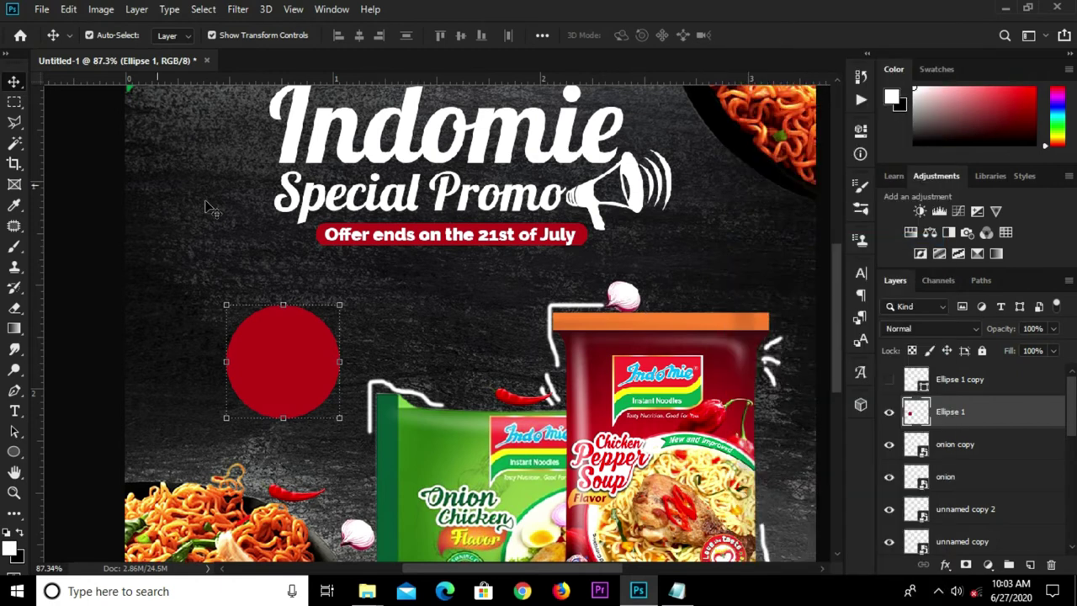
{"action": "left_click", "coordinate": [20, 121]}
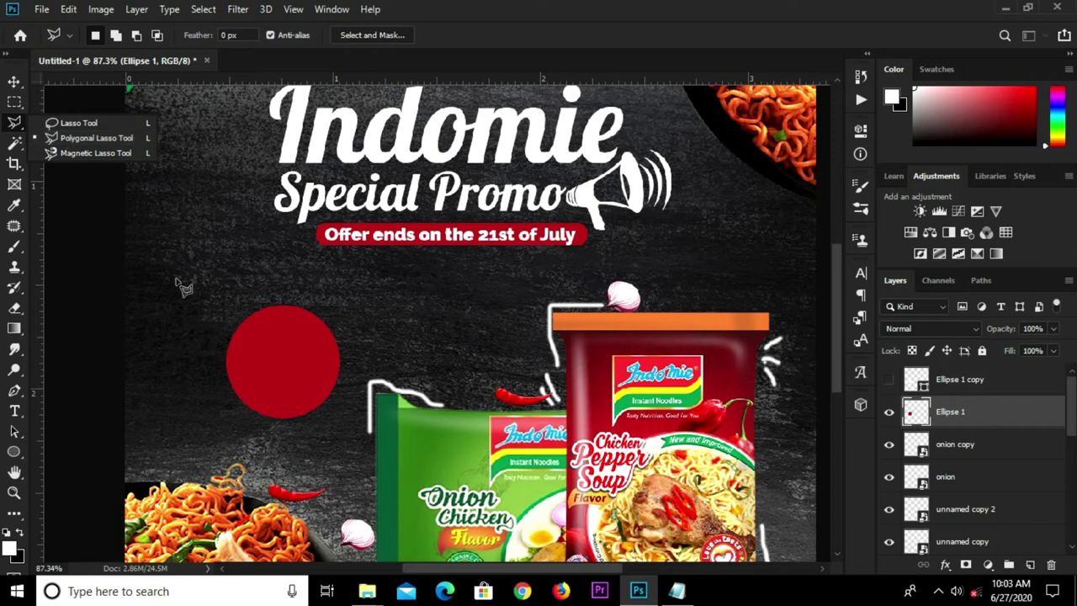
{"action": "left_click", "coordinate": [77, 144]}
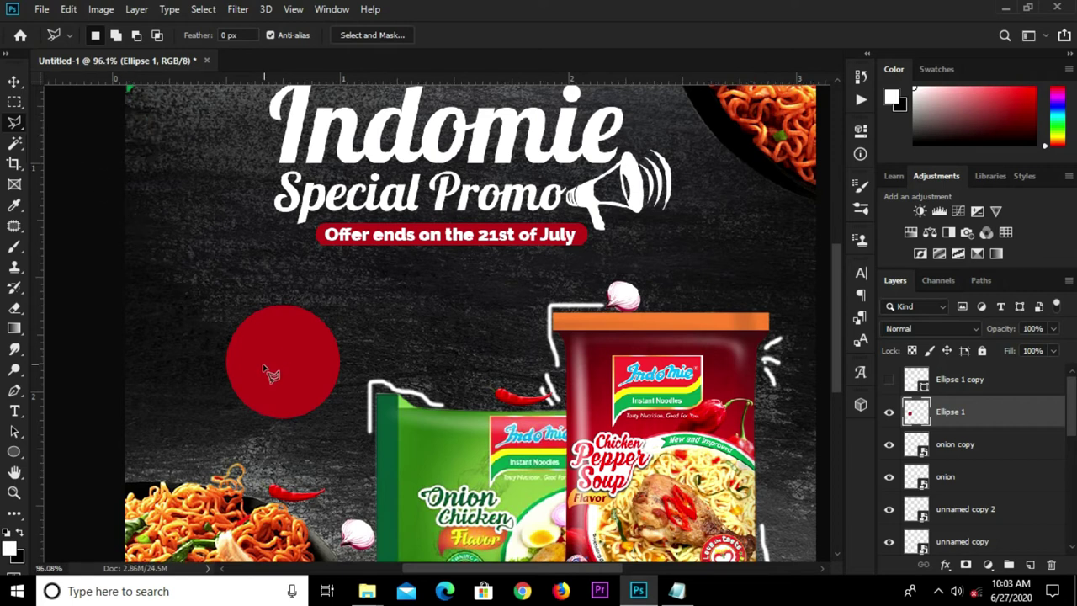
{"action": "scroll", "coordinate": [271, 373], "scroll_direction": "up", "scroll_amount": 2}
{"action": "left_click", "coordinate": [209, 370]}
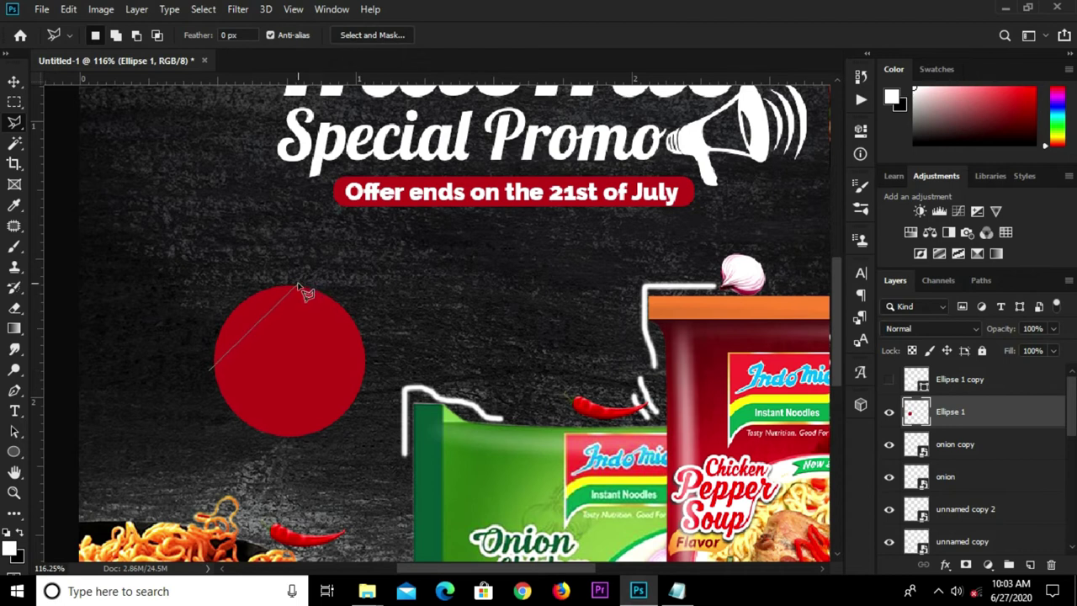
{"action": "left_click", "coordinate": [296, 285]}
{"action": "left_click", "coordinate": [261, 245]}
{"action": "left_click", "coordinate": [170, 296]}
{"action": "left_click", "coordinate": [171, 392]}
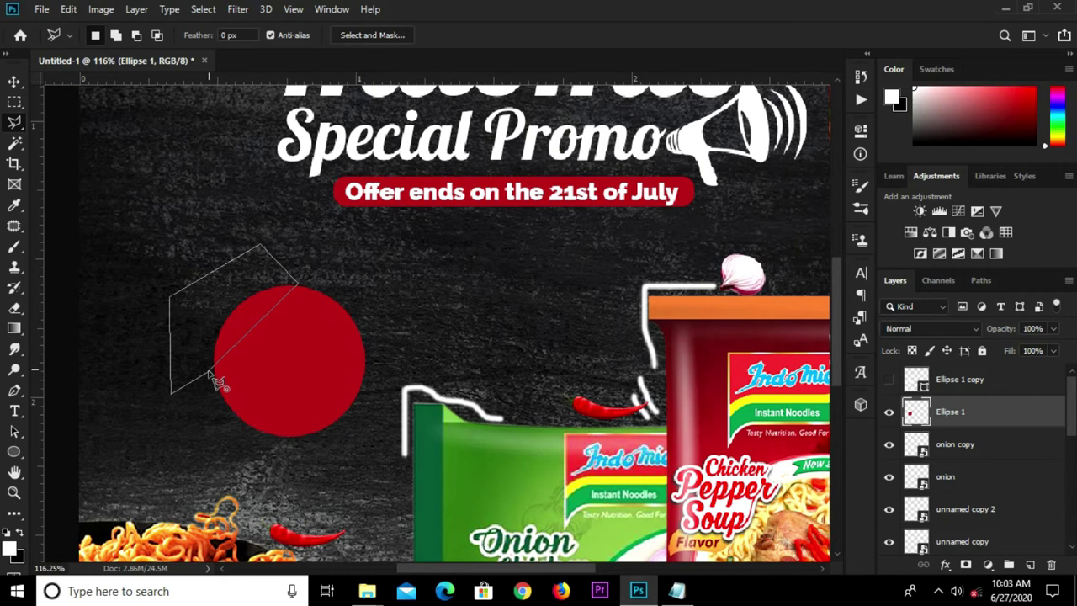
{"action": "key", "text": "Return"}
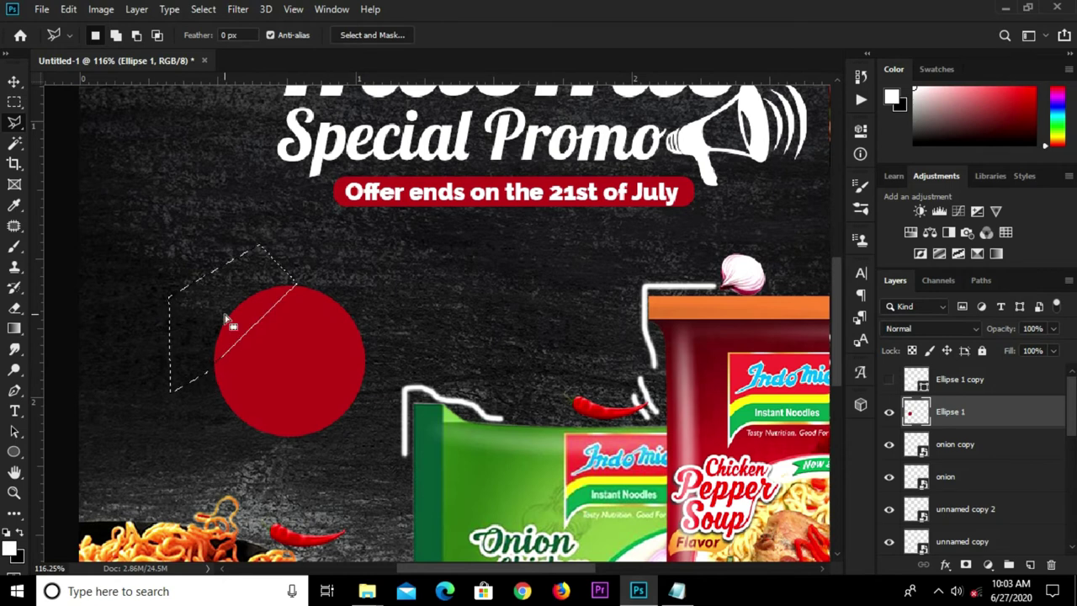
Step: Cut the selected corner onto its own layer and rotate it 180° into a flap
{"action": "right_click", "coordinate": [226, 318]}
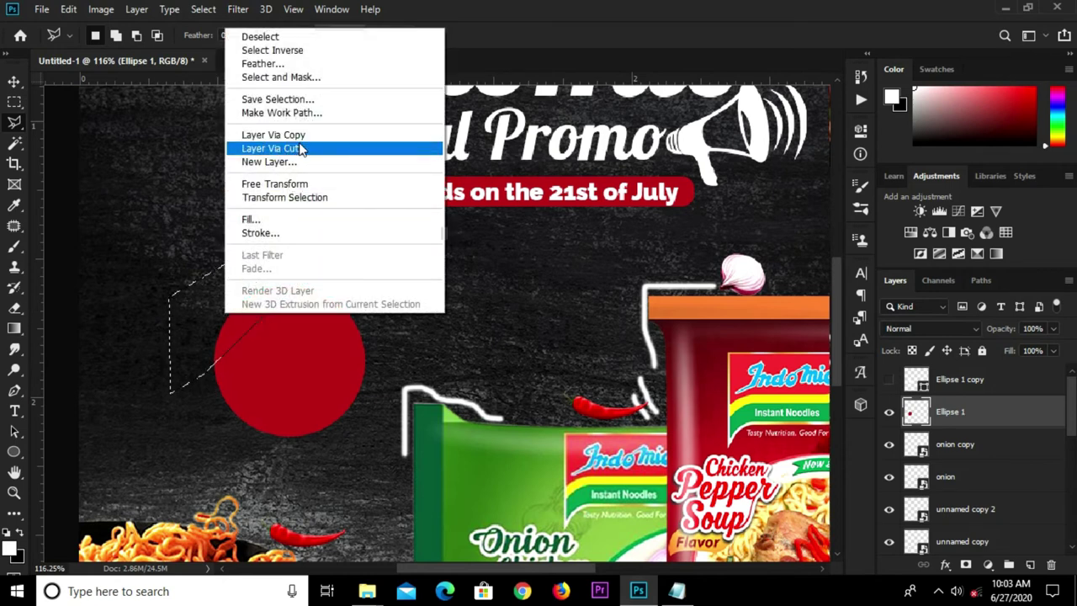
{"action": "left_click", "coordinate": [301, 150]}
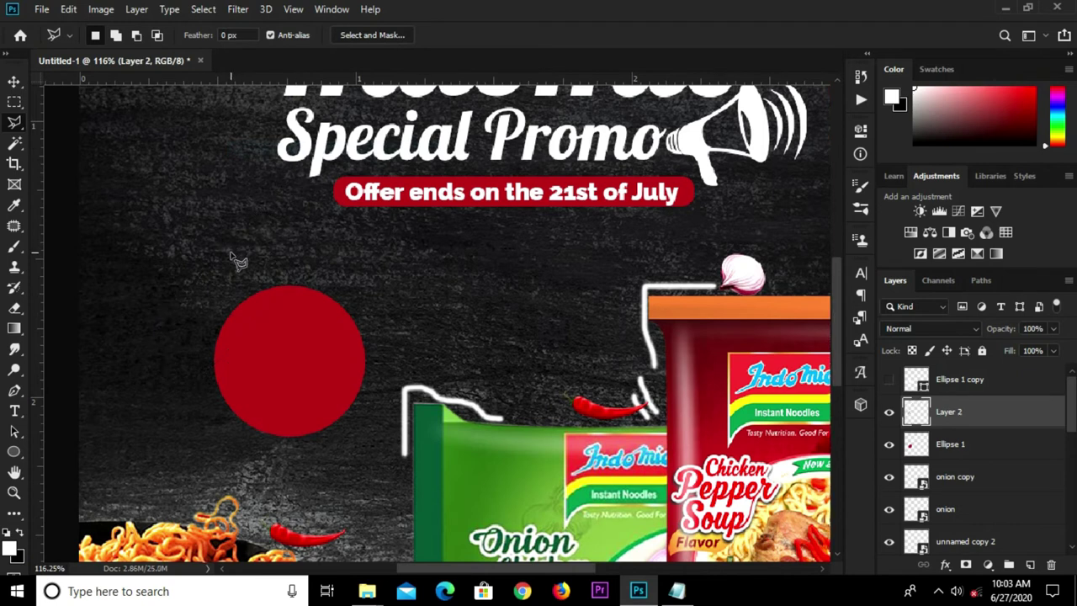
{"action": "key", "text": "v"}
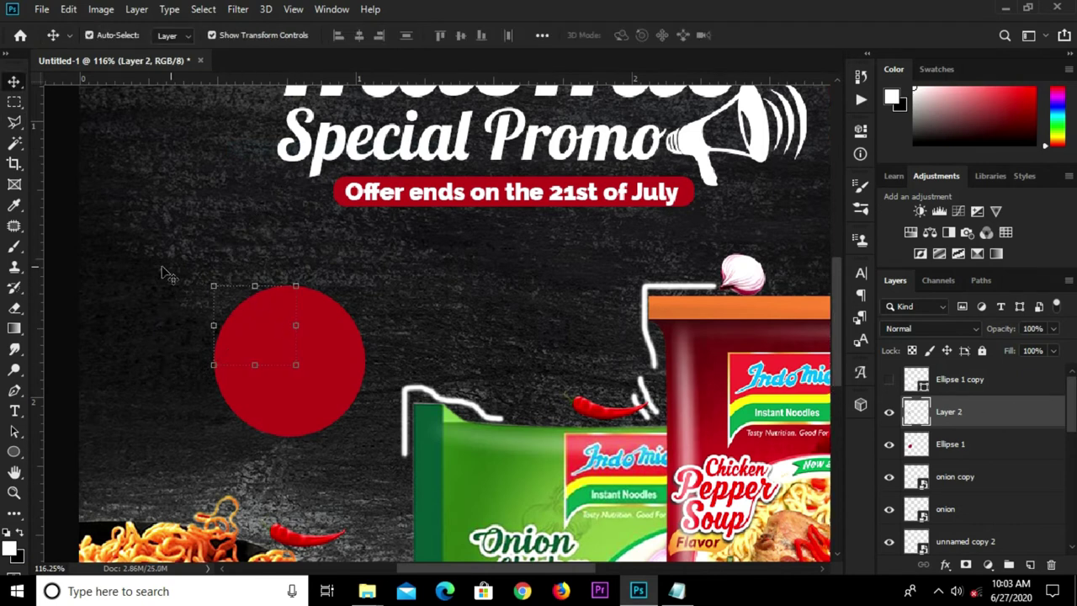
{"action": "left_click", "coordinate": [219, 286]}
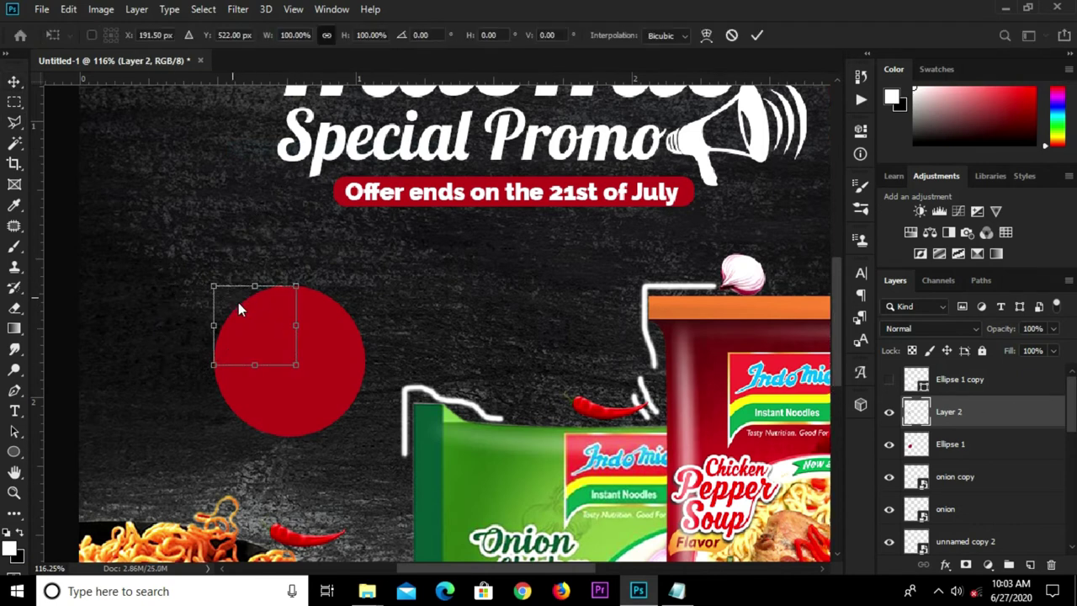
{"action": "right_click", "coordinate": [239, 304]}
{"action": "left_click", "coordinate": [290, 447]}
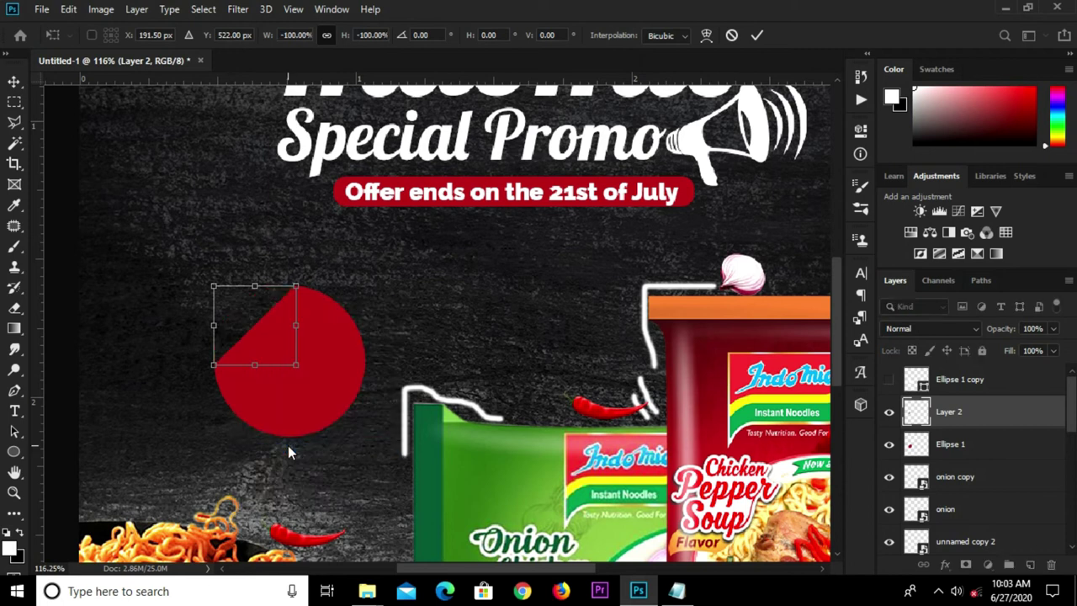
{"action": "left_click", "coordinate": [756, 36]}
{"action": "left_click", "coordinate": [890, 446]}
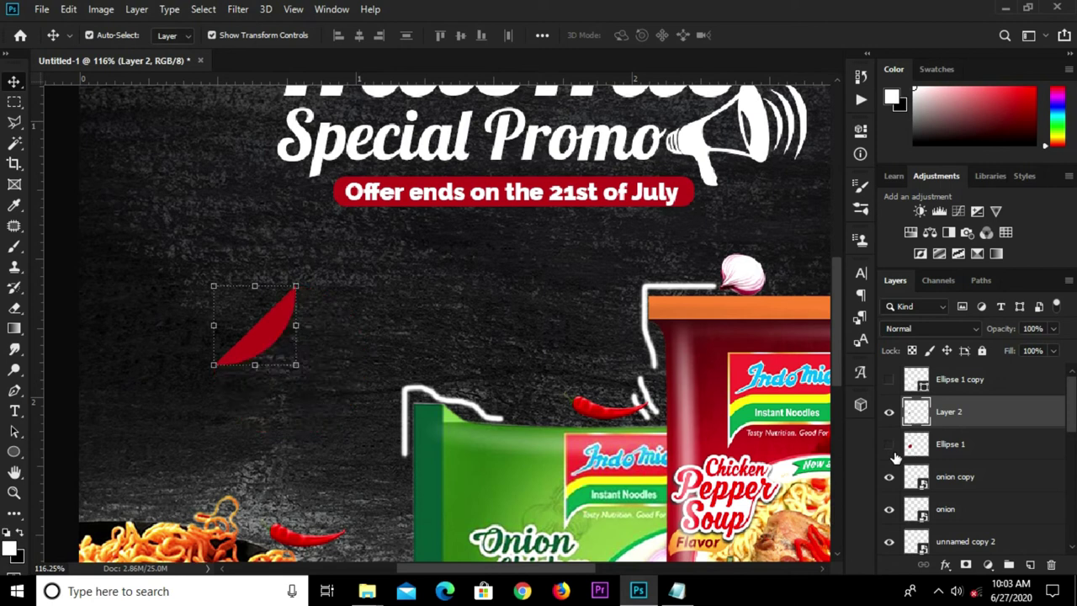
{"action": "left_click", "coordinate": [889, 445]}
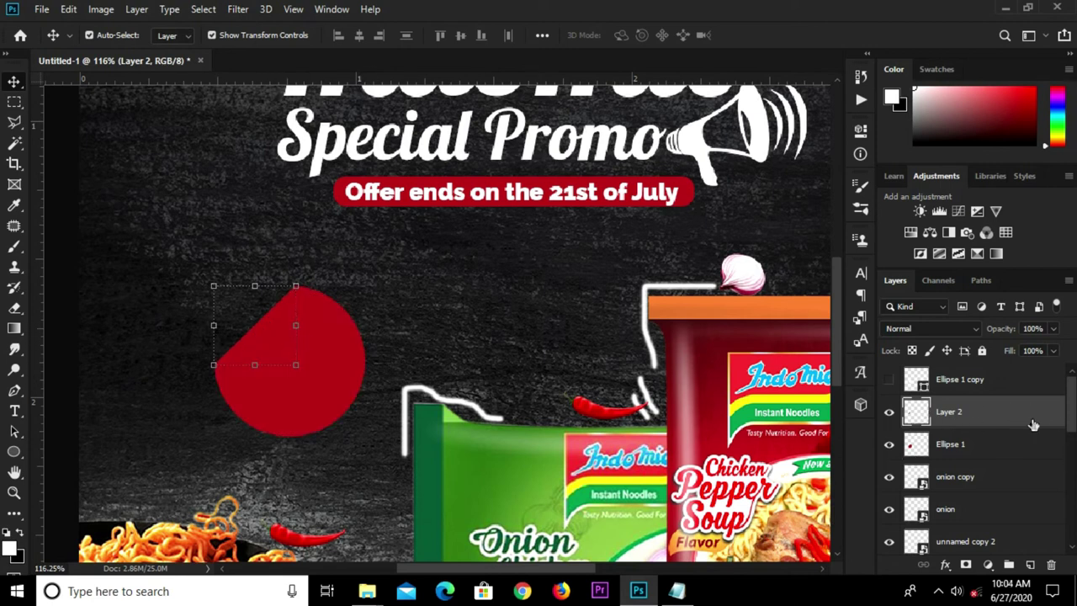
{"action": "left_click", "coordinate": [949, 559]}
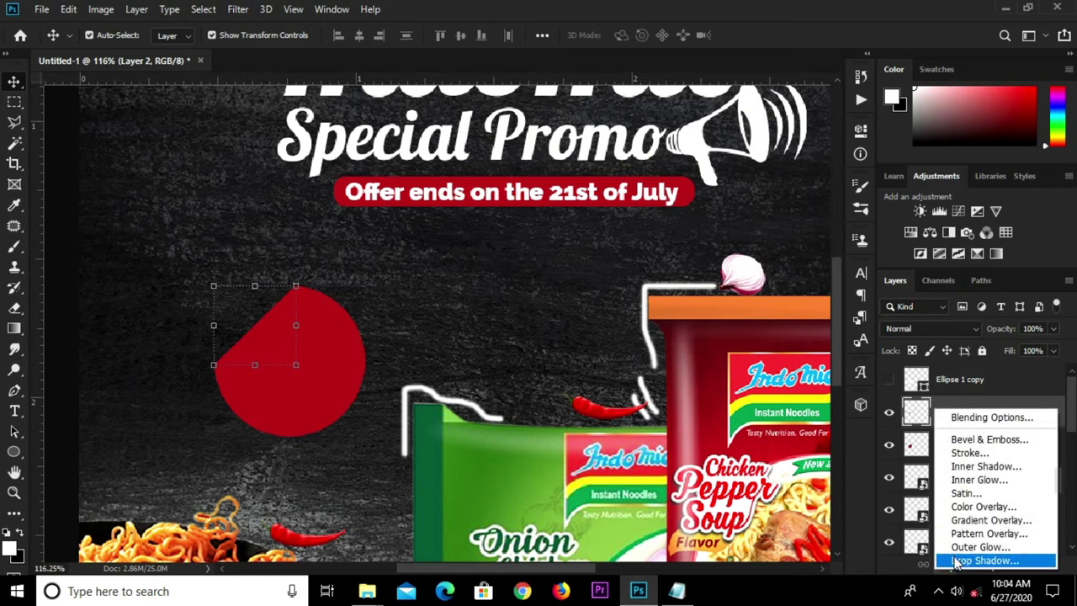
Step: Add a drop shadow to the flap: 68% opacity, 4 px distance, 45% spread, 3 px size
{"action": "left_click", "coordinate": [954, 558]}
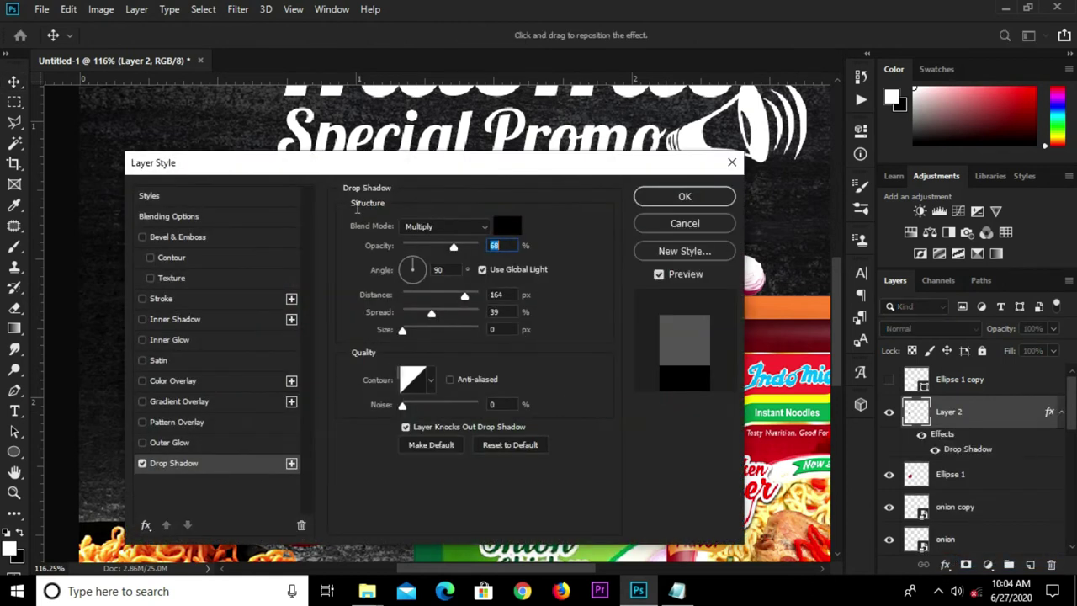
{"action": "left_click_drag", "start_coordinate": [370, 169], "coordinate": [632, 195]}
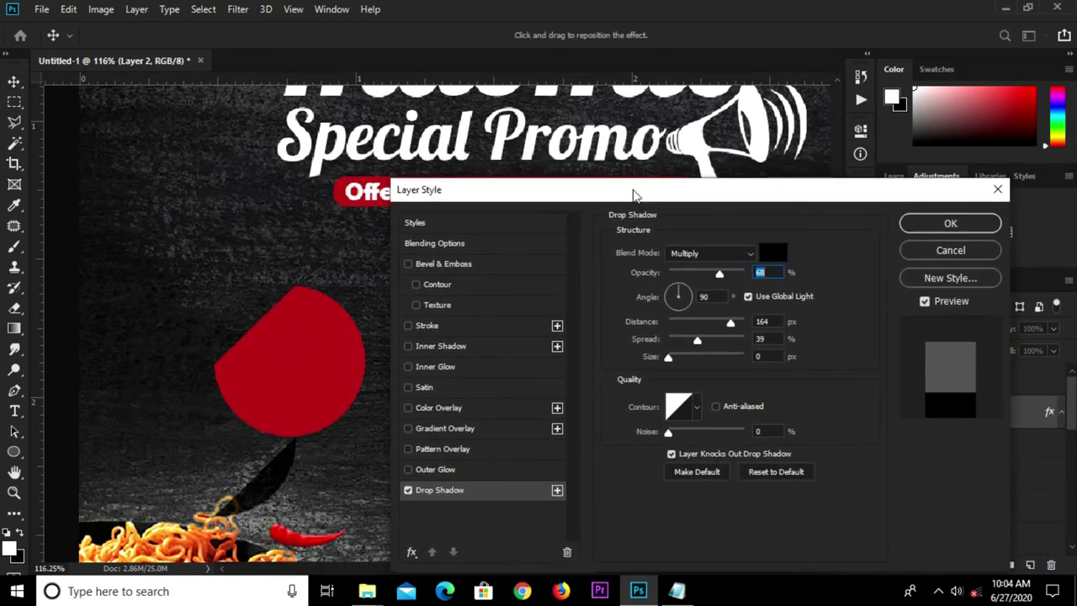
{"action": "left_click_drag", "start_coordinate": [732, 322], "coordinate": [673, 328]}
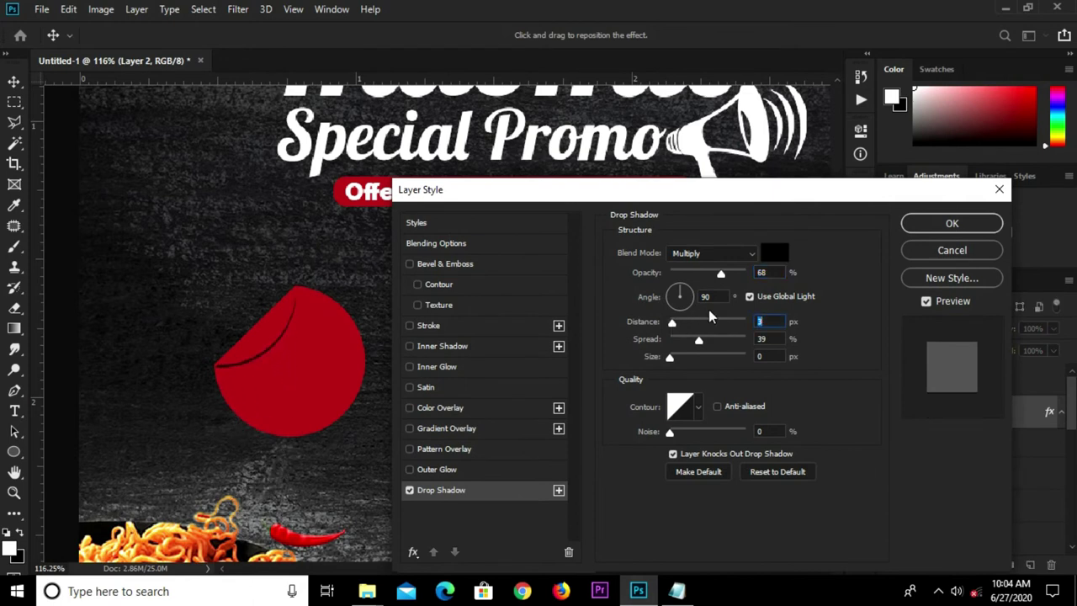
{"action": "left_click_drag", "start_coordinate": [671, 358], "coordinate": [673, 360]}
{"action": "type", "text": "3"}
{"action": "left_click_drag", "start_coordinate": [699, 339], "coordinate": [704, 340]}
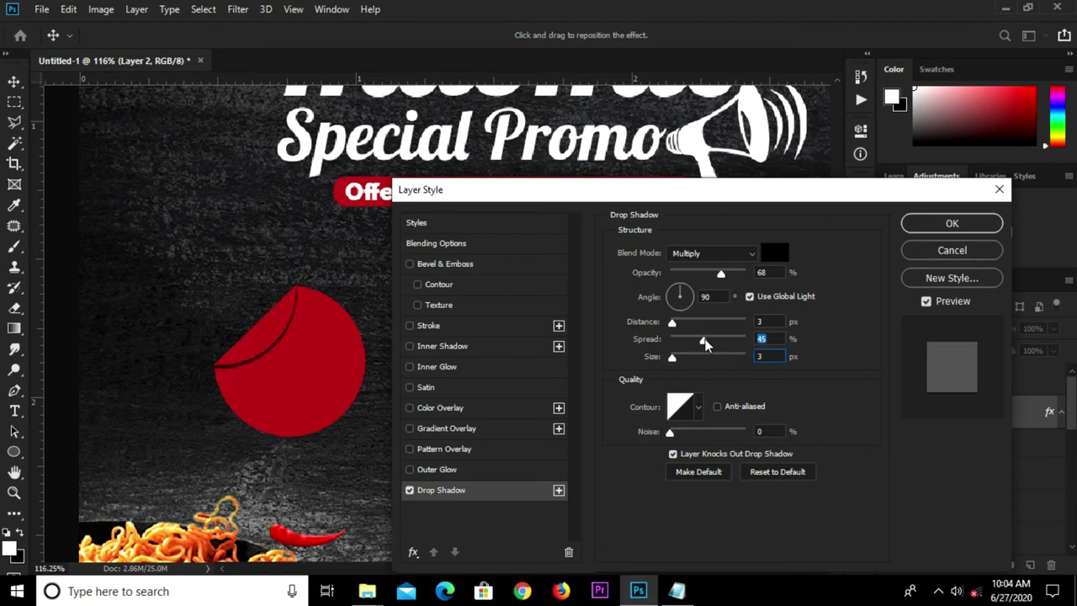
{"action": "left_click_drag", "start_coordinate": [672, 324], "coordinate": [675, 327]}
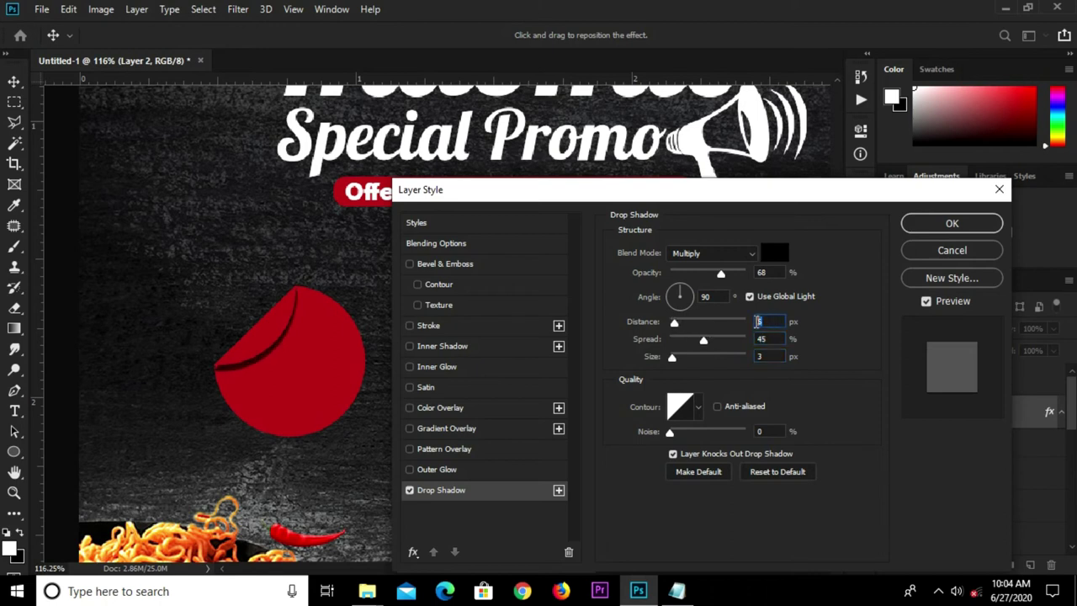
{"action": "type", "text": "4"}
{"action": "left_click", "coordinate": [932, 229]}
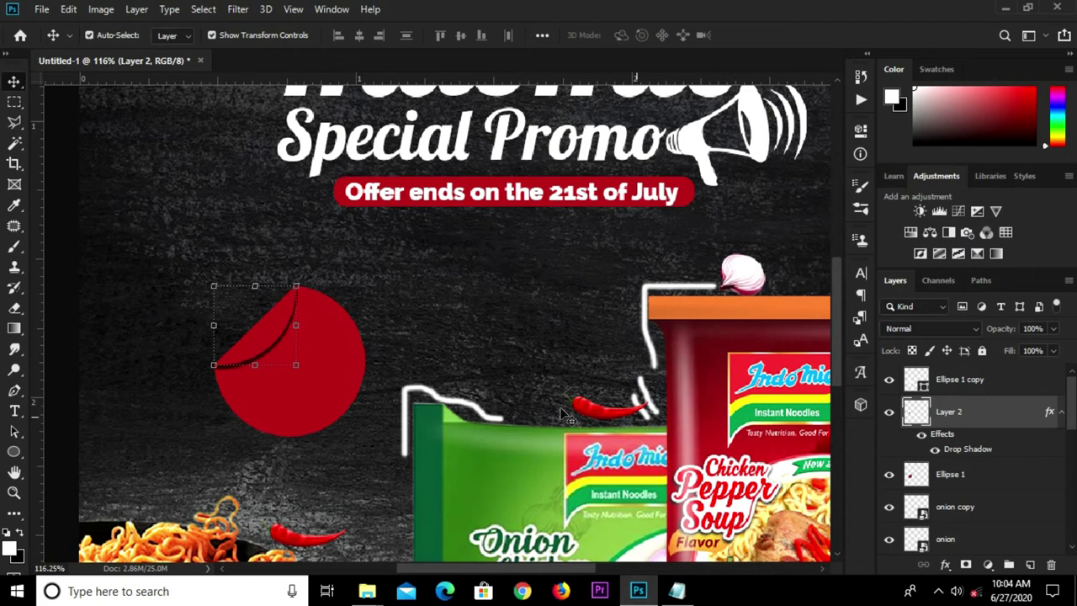
Step: Move the white Ellipse 1 copy layer beneath the flap and rasterize it
{"action": "left_click", "coordinate": [995, 383]}
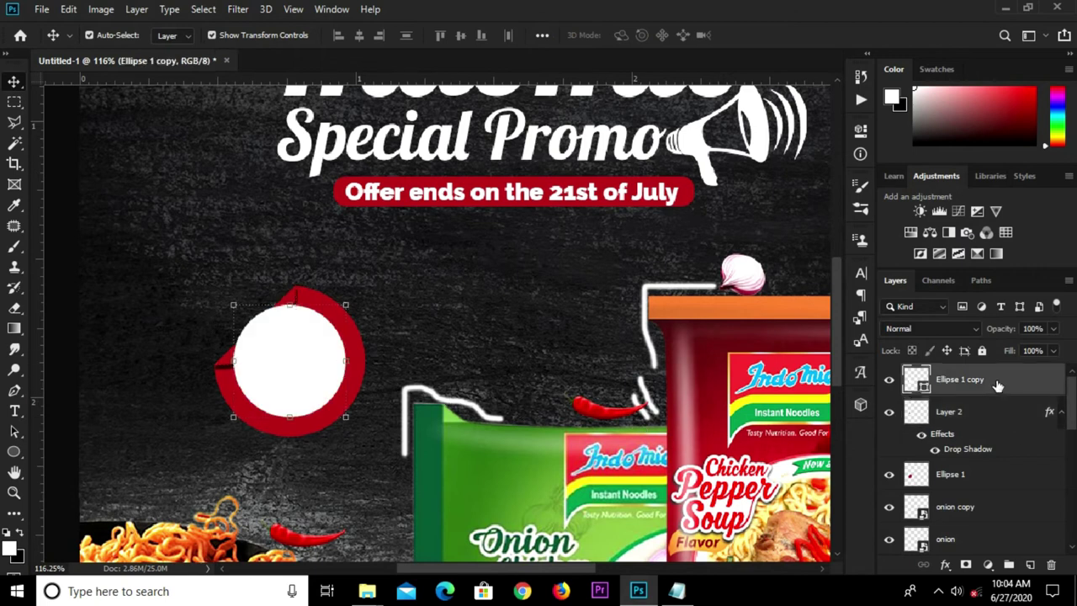
{"action": "left_click_drag", "start_coordinate": [997, 384], "coordinate": [997, 470]}
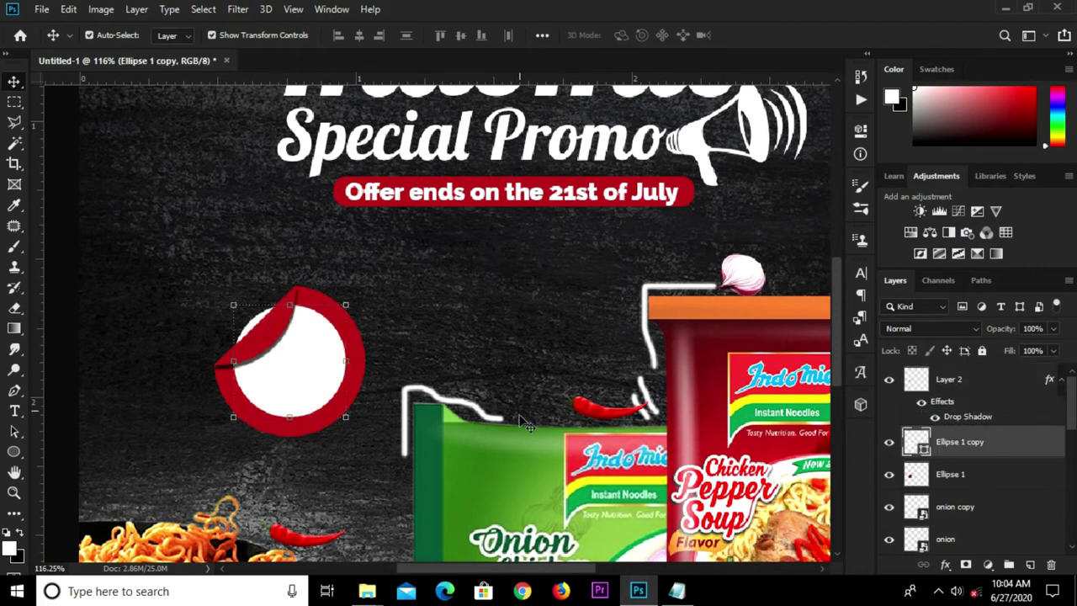
{"action": "left_click", "coordinate": [370, 377]}
{"action": "left_click", "coordinate": [300, 372]}
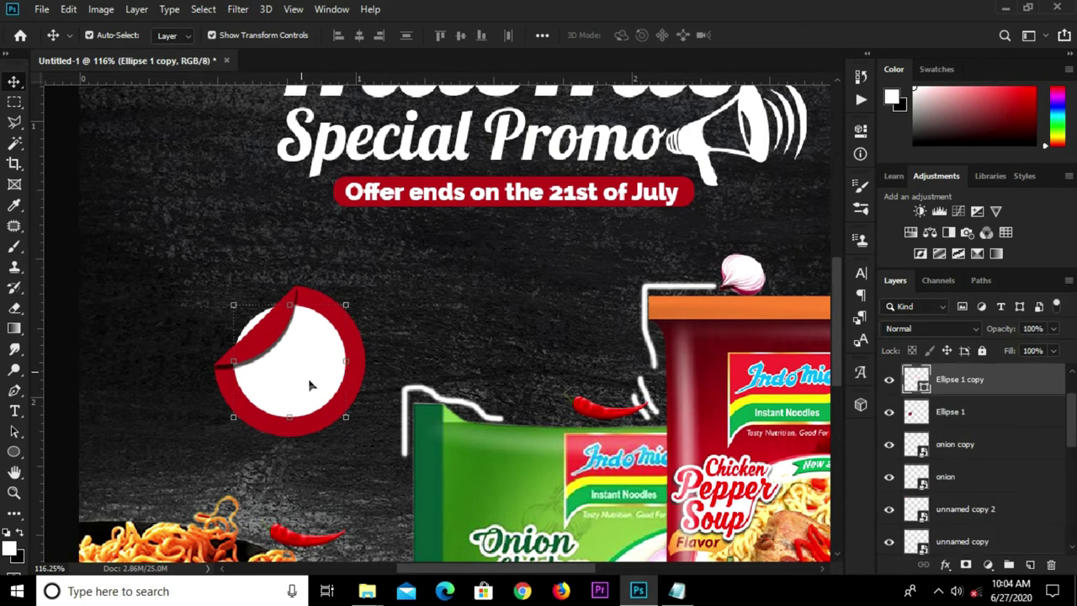
{"action": "right_click", "coordinate": [988, 384]}
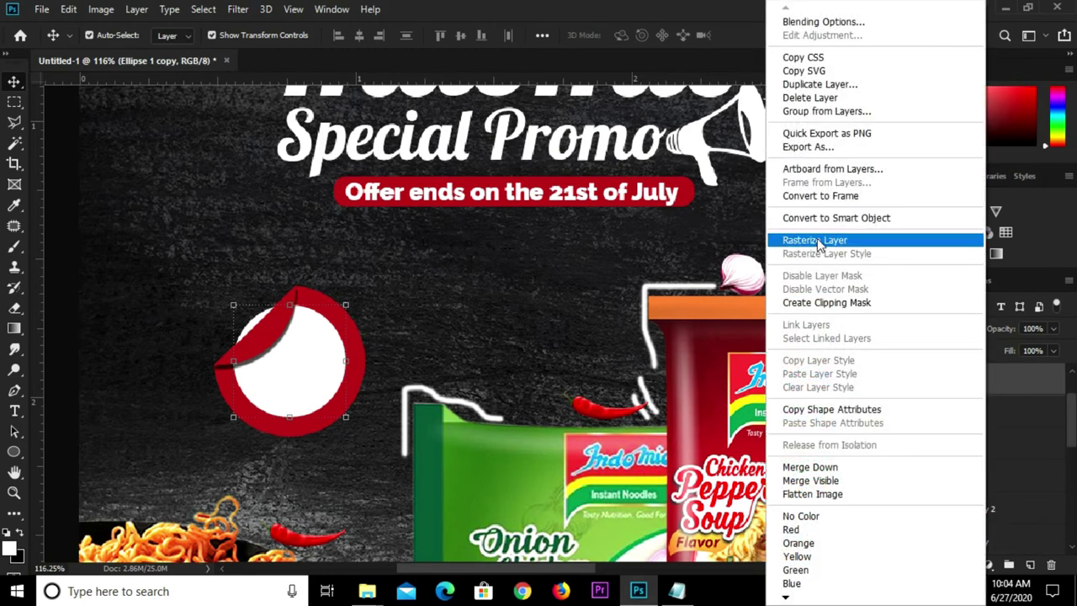
{"action": "left_click", "coordinate": [812, 239]}
Step: Delete the white circle's area around the sticker's curl with a Polygonal Lasso selection
{"action": "left_click", "coordinate": [14, 122]}
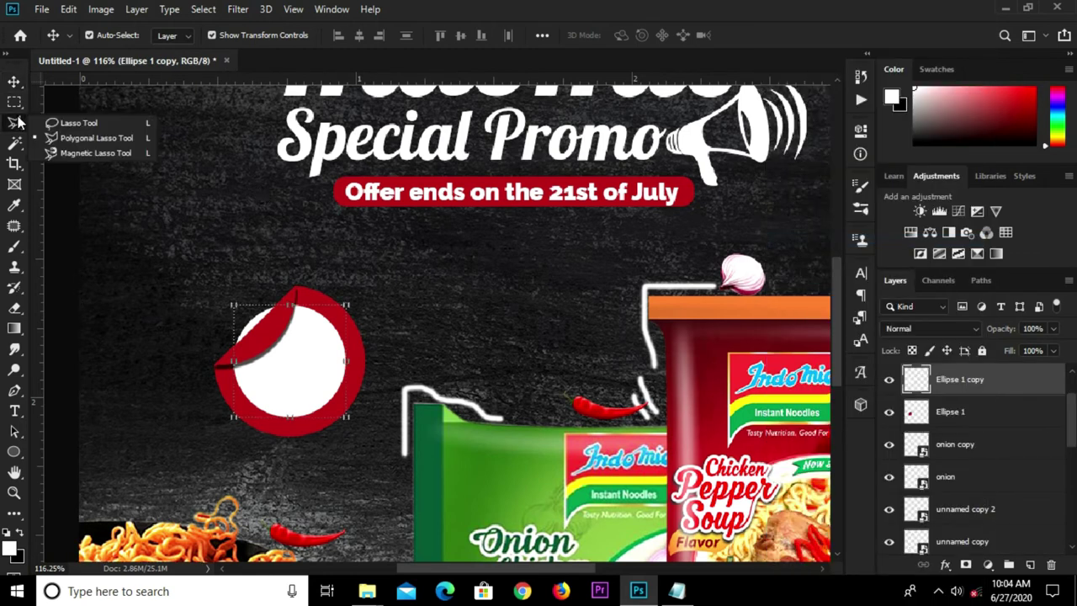
{"action": "left_click", "coordinate": [100, 140]}
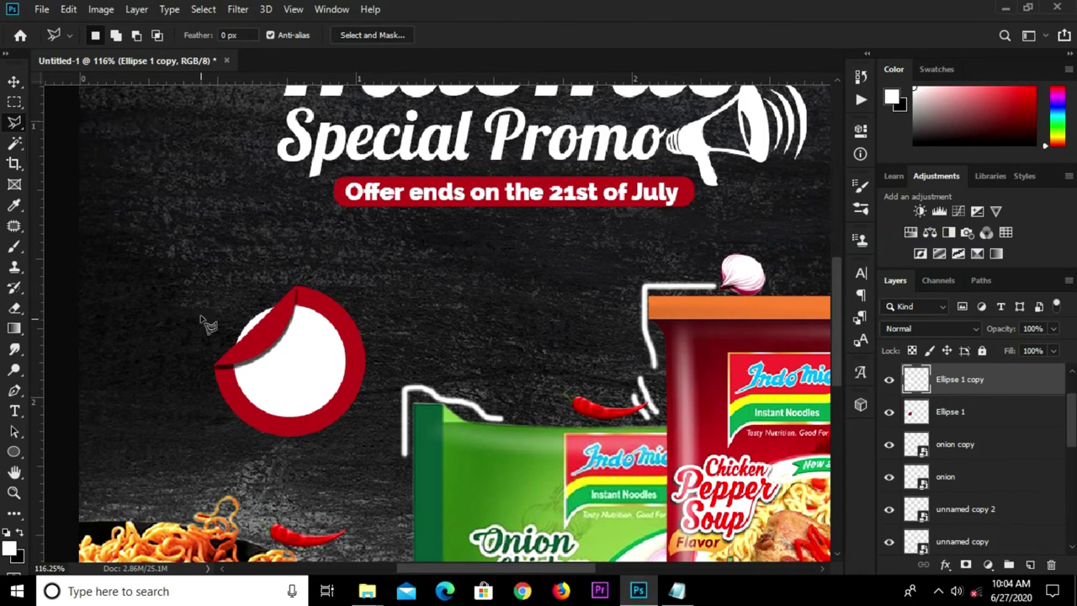
{"action": "left_click", "coordinate": [217, 365]}
{"action": "left_click", "coordinate": [284, 306]}
{"action": "left_click", "coordinate": [267, 268]}
{"action": "left_click", "coordinate": [179, 277]}
{"action": "left_click", "coordinate": [192, 345]}
{"action": "left_click", "coordinate": [228, 367]}
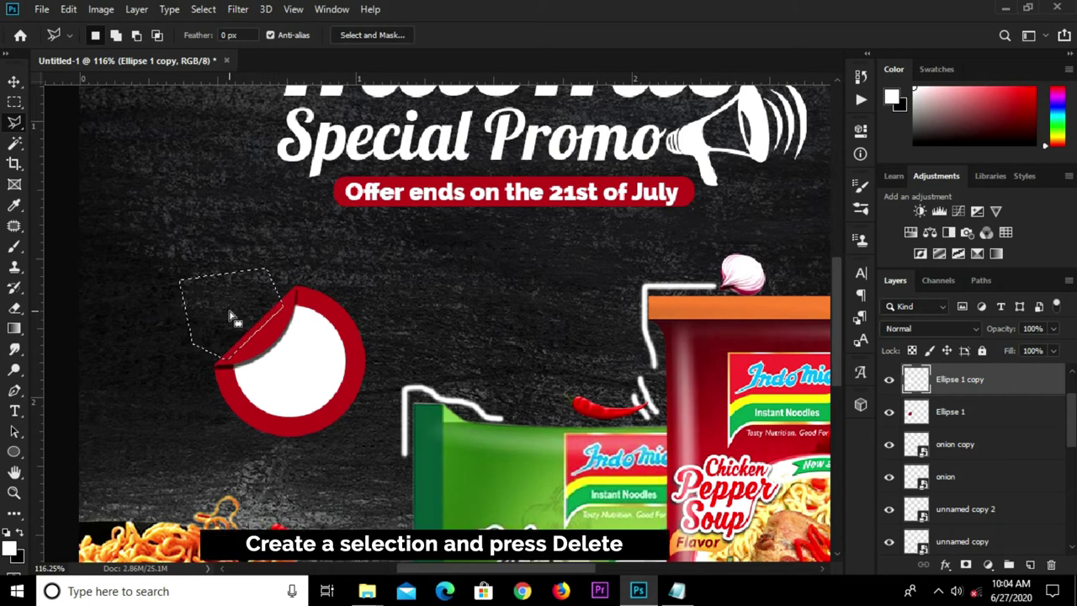
{"action": "key", "text": "Delete"}
{"action": "key", "text": "ctrl+d"}
{"action": "key", "text": "v"}
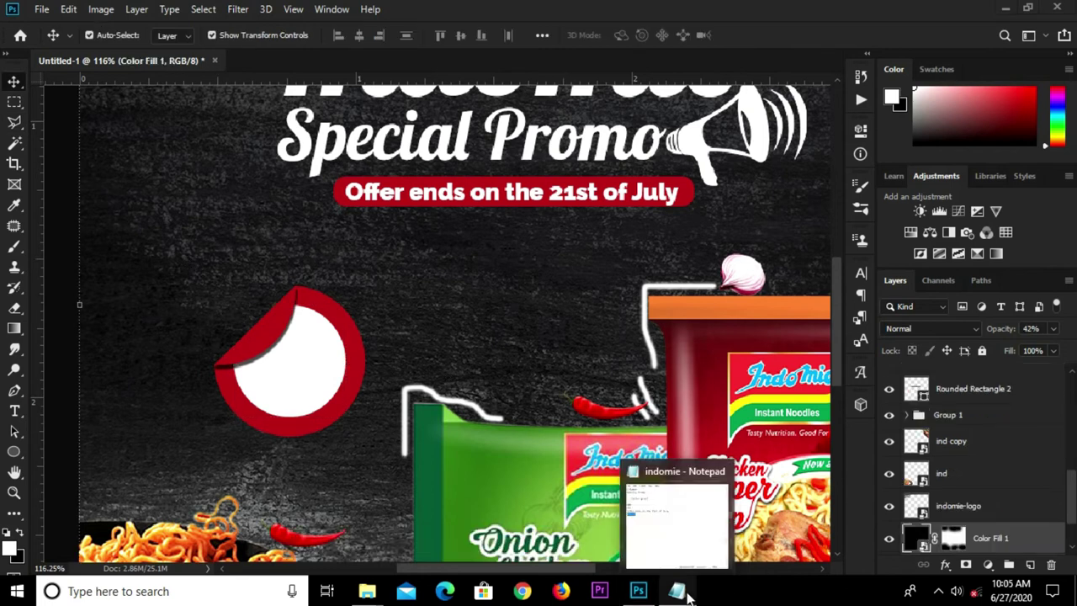
Step: Copy the 40% text from the indomie notes file
{"action": "left_click", "coordinate": [674, 504]}
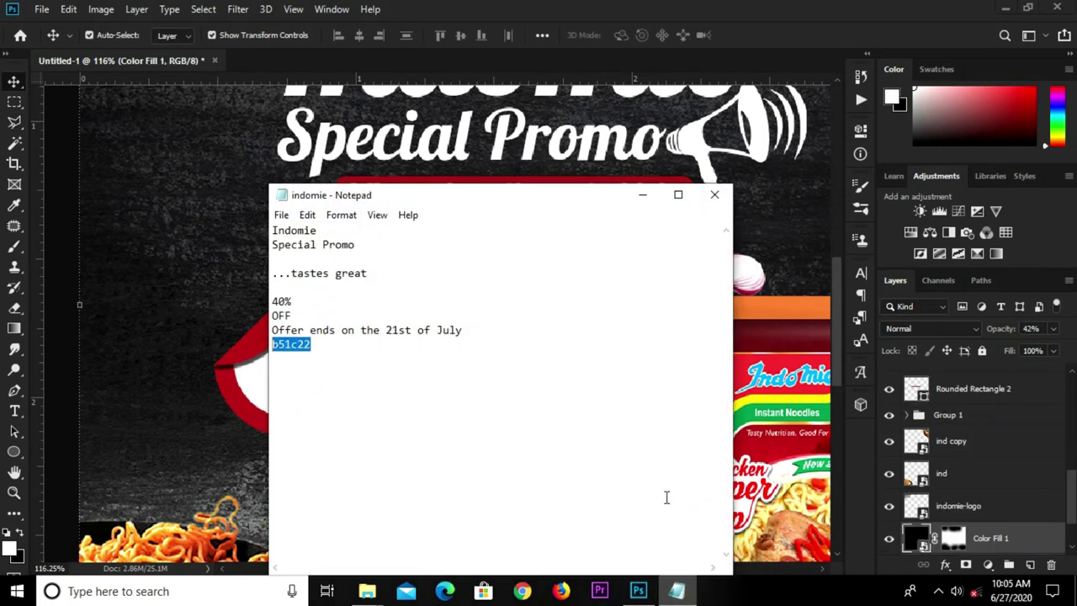
{"action": "left_click_drag", "start_coordinate": [302, 308], "coordinate": [262, 293]}
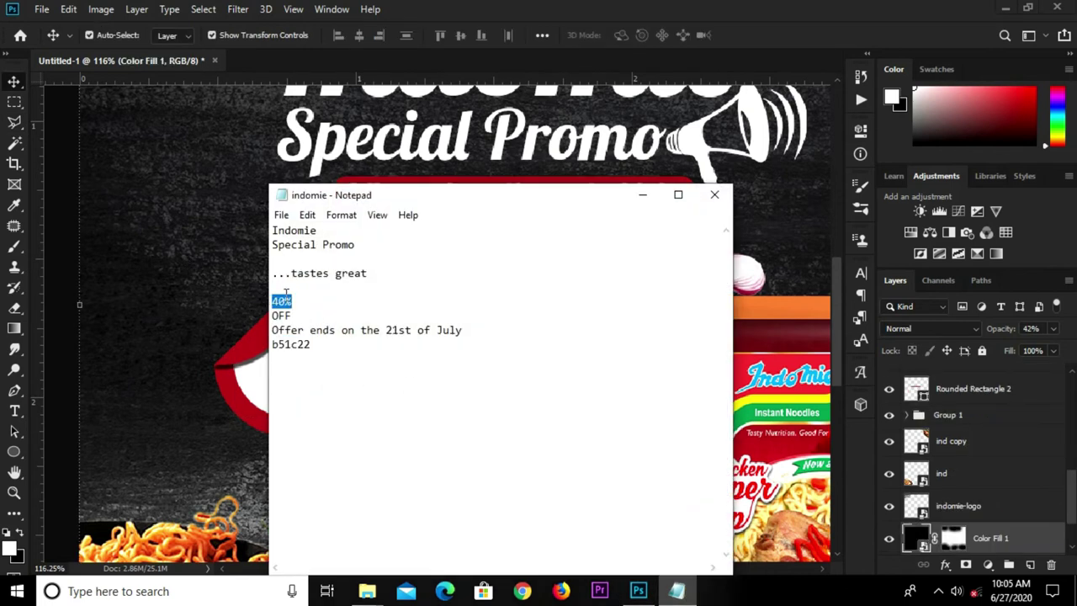
{"action": "right_click", "coordinate": [277, 294]}
{"action": "left_click", "coordinate": [313, 344]}
{"action": "left_click", "coordinate": [194, 279]}
Step: Paste 40% as a new text layer and move it below the sticker
{"action": "left_click", "coordinate": [16, 412]}
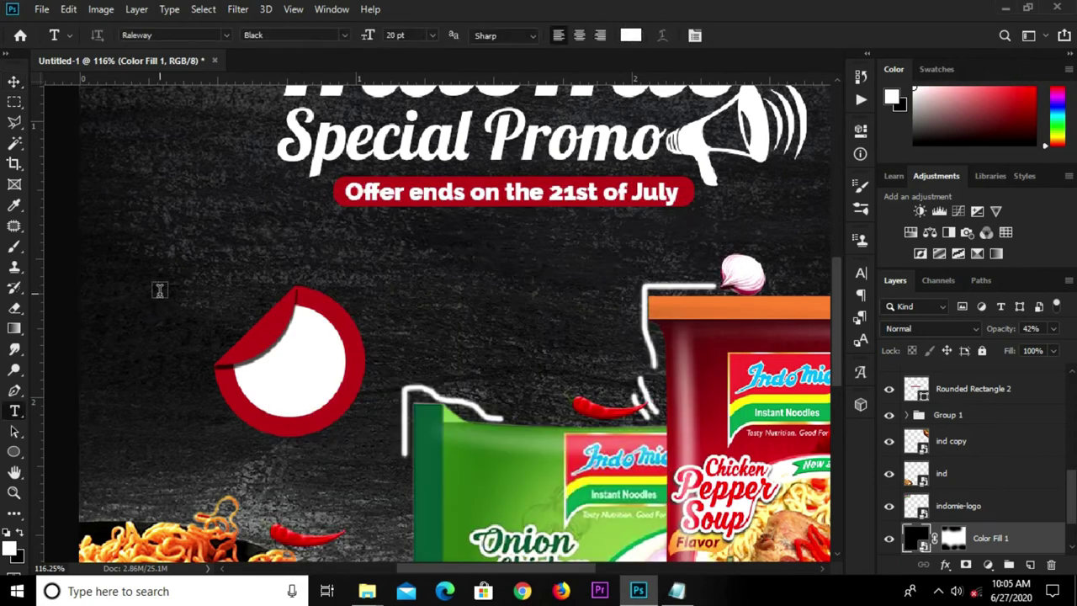
{"action": "left_click", "coordinate": [159, 288]}
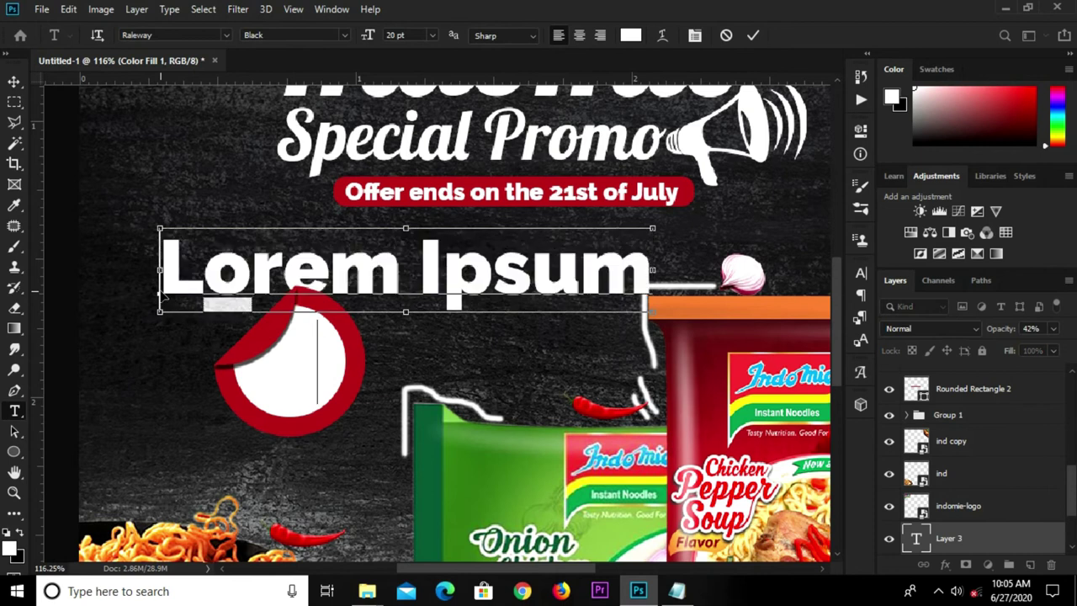
{"action": "key", "text": "ctrl+v"}
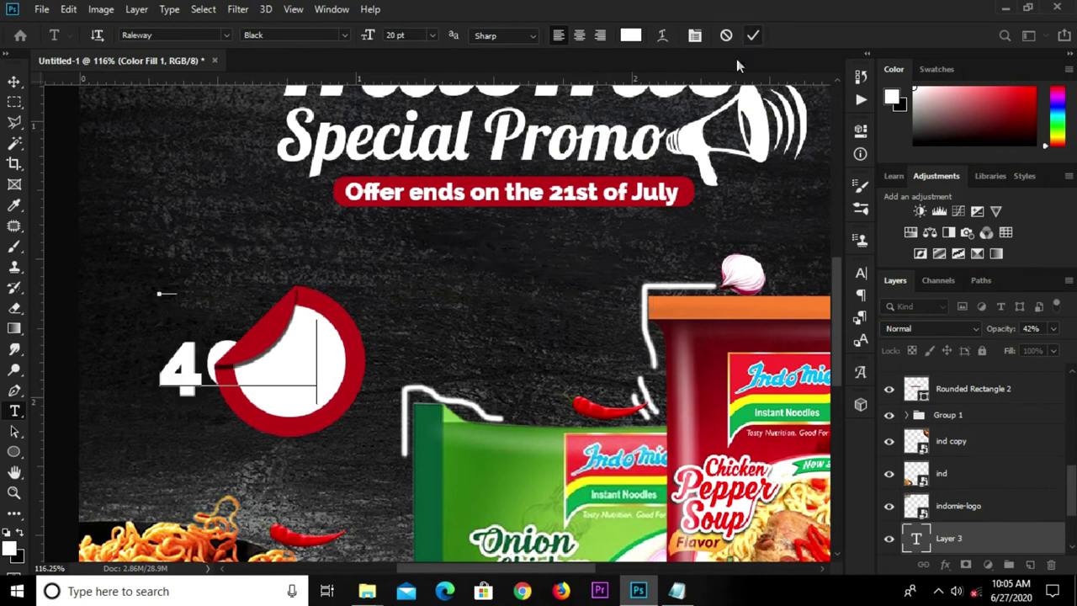
{"action": "key", "text": "ctrl+Return"}
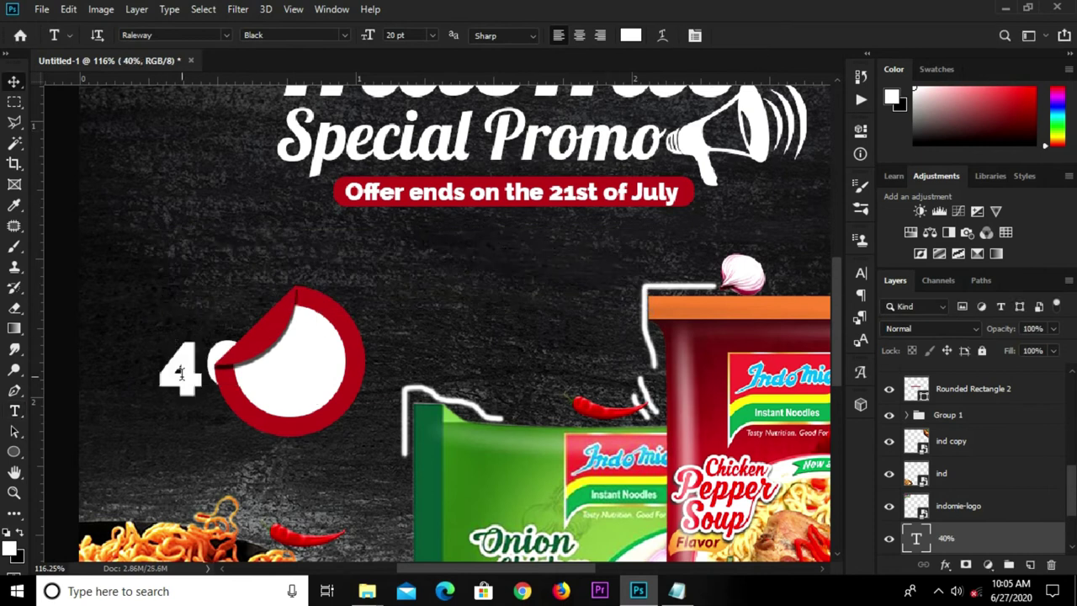
{"action": "left_click_drag", "start_coordinate": [179, 373], "coordinate": [292, 479]}
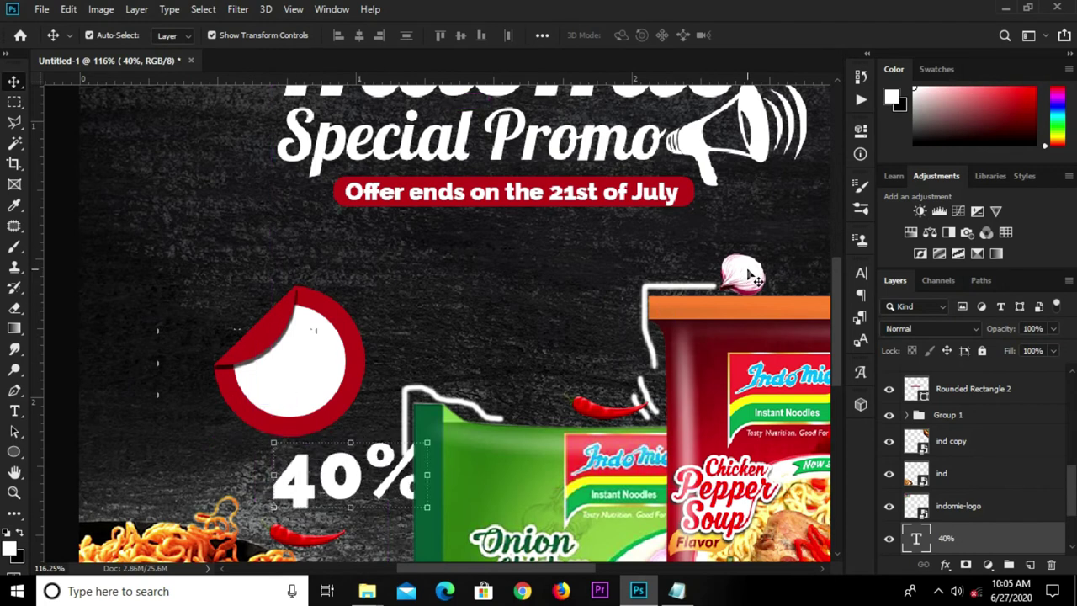
Step: Set the 40% text to Accidental Presidency at 14 pt
{"action": "left_click", "coordinate": [862, 271]}
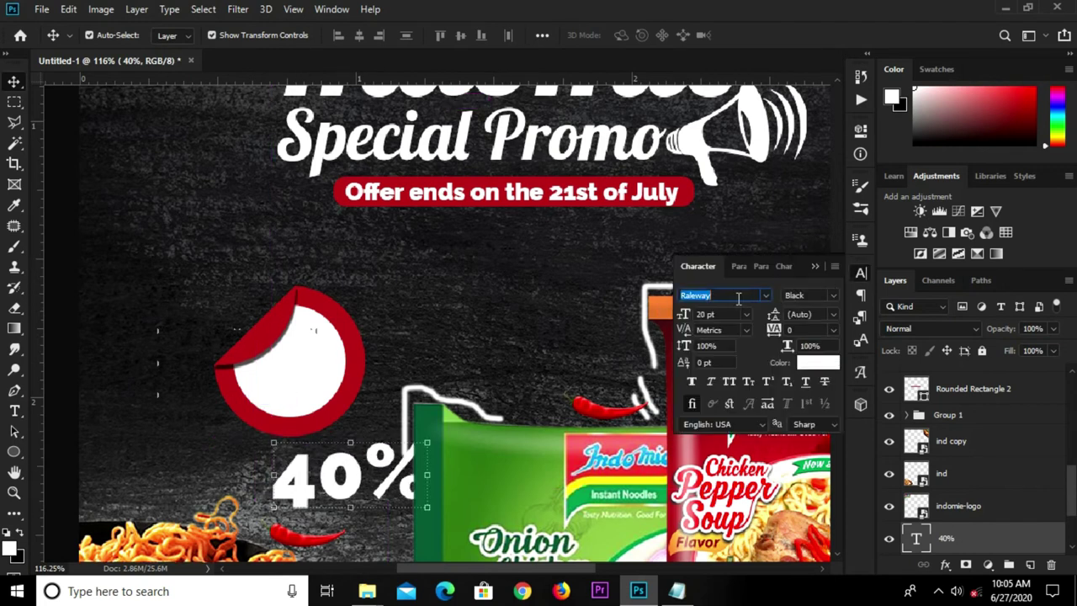
{"action": "type", "text": "acci"}
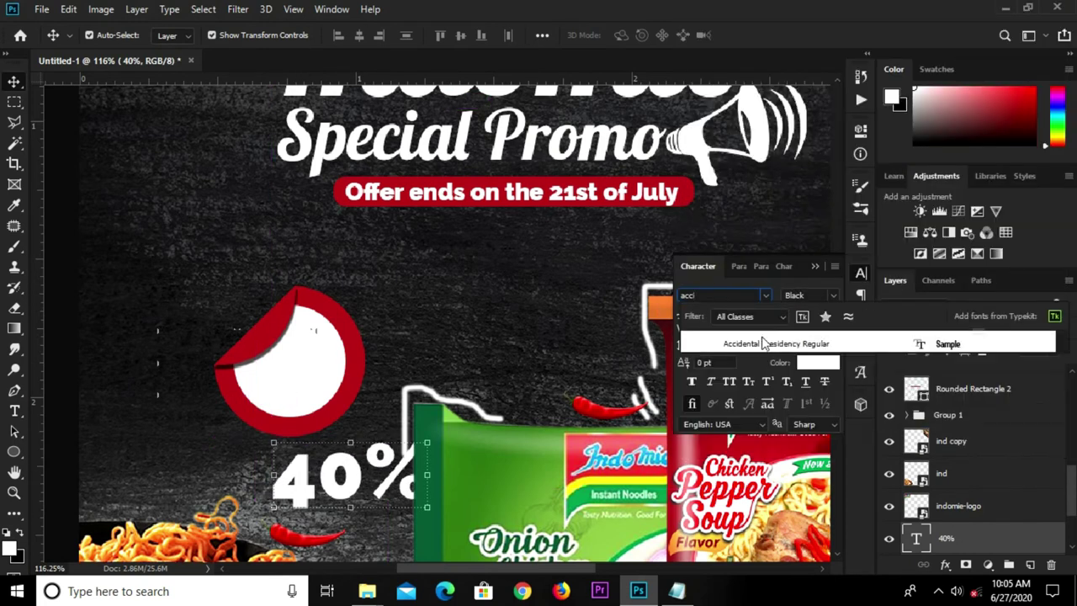
{"action": "left_click", "coordinate": [762, 343]}
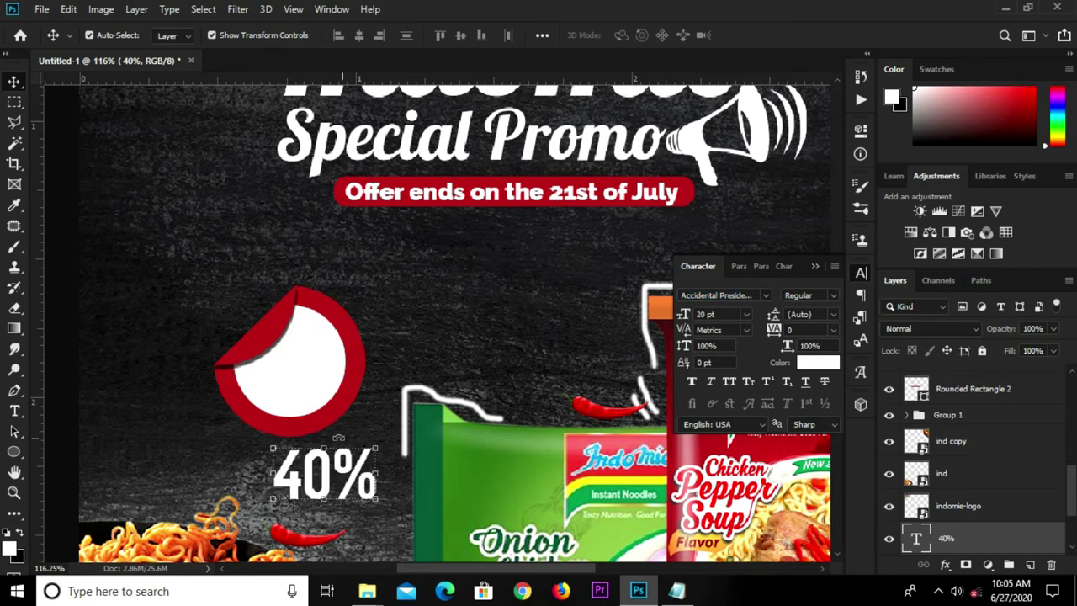
{"action": "left_click", "coordinate": [722, 315]}
{"action": "type", "text": "14"}
{"action": "key", "text": "Return"}
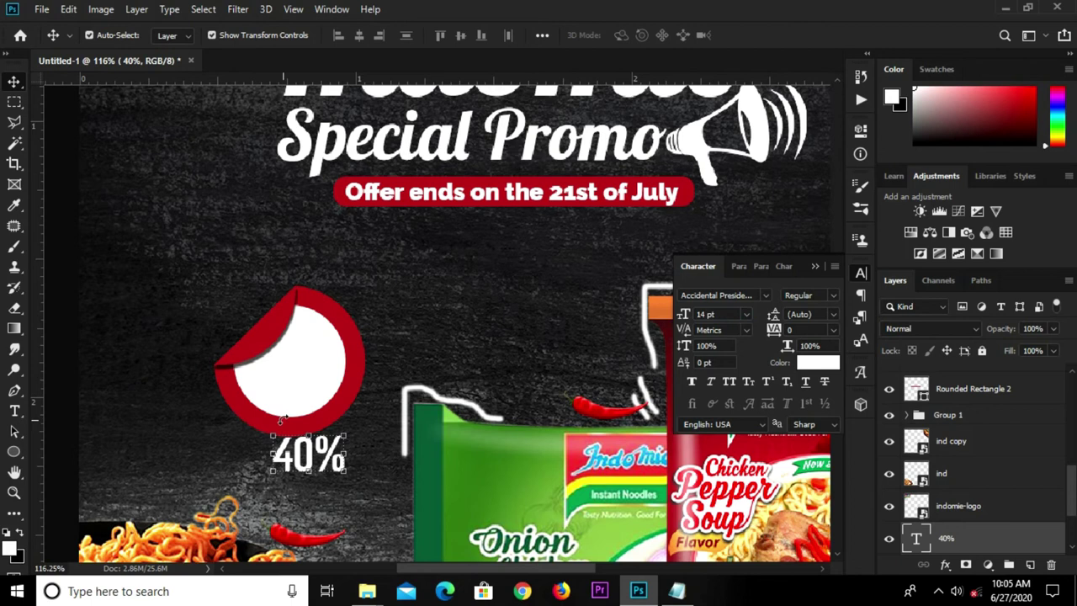
{"action": "left_click", "coordinate": [809, 363]}
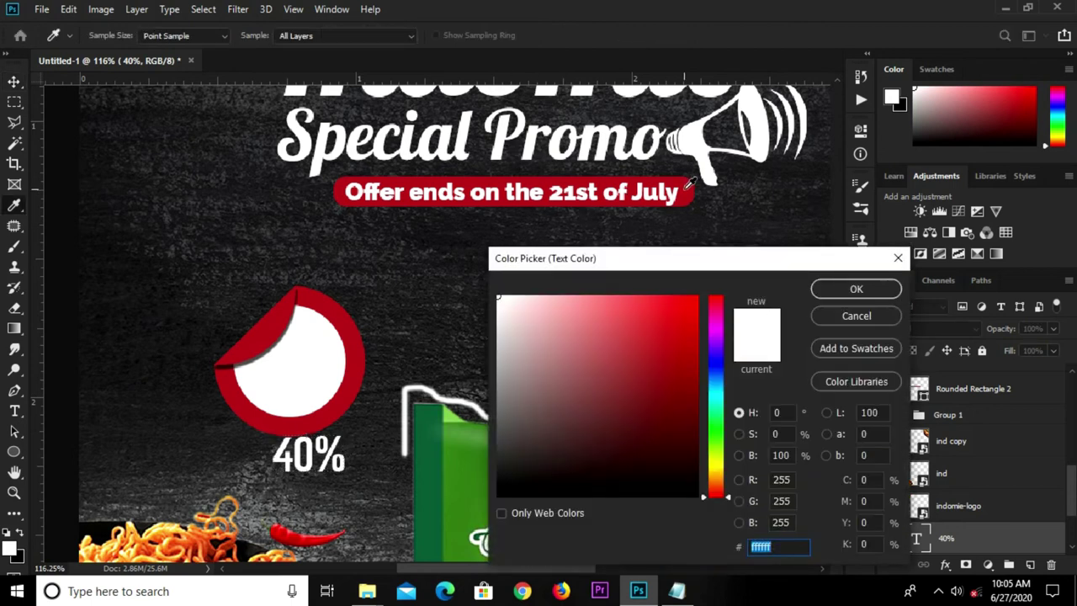
Step: Colour the 40% text with the banner's red and move its layer to the top
{"action": "left_click", "coordinate": [686, 187]}
{"action": "left_click", "coordinate": [856, 289]}
{"action": "left_click_drag", "start_coordinate": [310, 443], "coordinate": [288, 373]}
{"action": "mouse_move", "coordinate": [991, 543]}
{"action": "left_mouse_down"}
{"action": "mouse_move", "coordinate": [958, 363]}
{"action": "mouse_move", "coordinate": [959, 374]}
{"action": "left_mouse_up"}
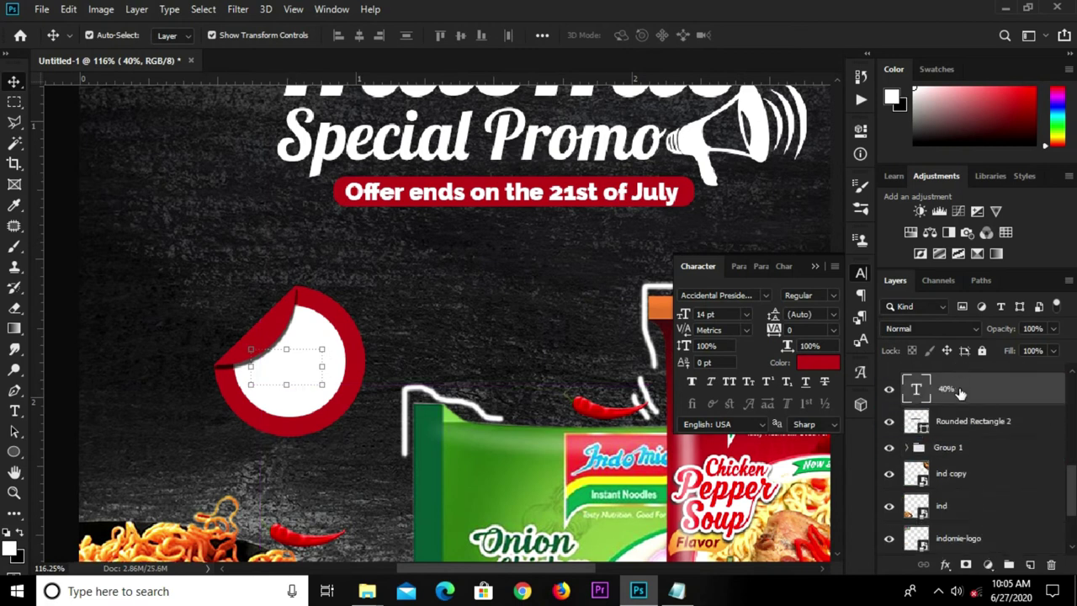
{"action": "scroll", "coordinate": [959, 400], "scroll_direction": "up", "scroll_amount": 3}
{"action": "scroll", "coordinate": [955, 443], "scroll_direction": "down", "scroll_amount": 3}
{"action": "left_click_drag", "start_coordinate": [955, 446], "coordinate": [949, 351]}
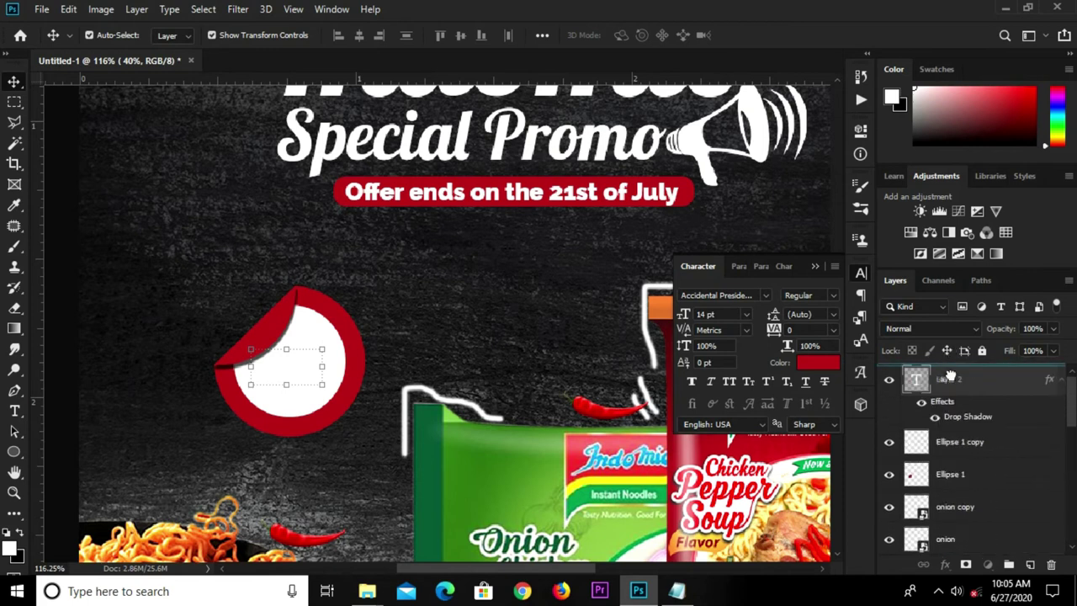
{"action": "left_click_drag", "start_coordinate": [949, 351], "coordinate": [938, 385]}
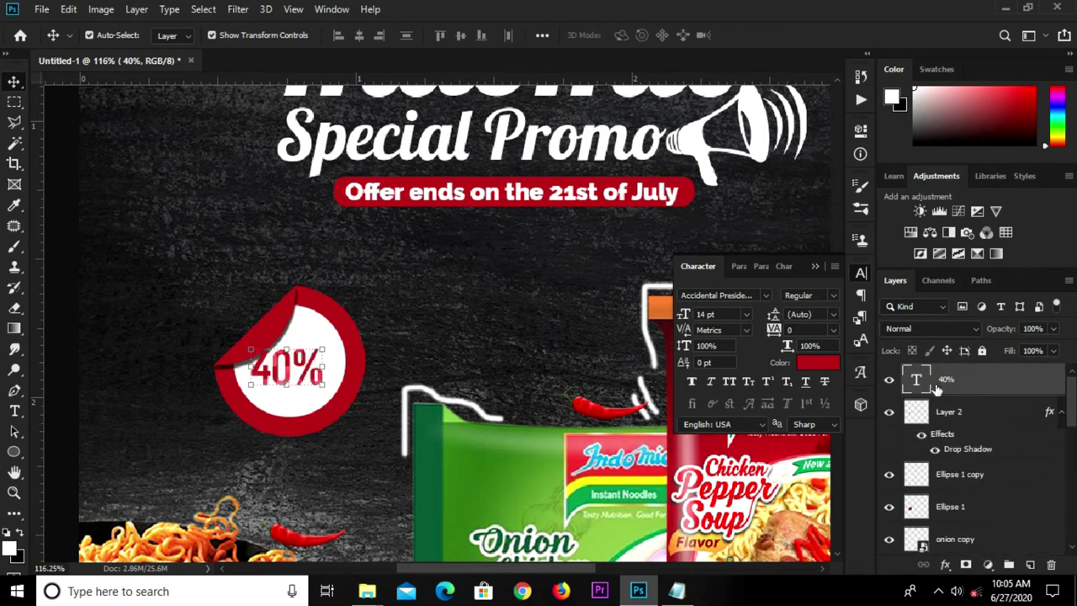
Step: Centre the 40% text inside the sticker's white circle
{"action": "double_click", "coordinate": [277, 370]}
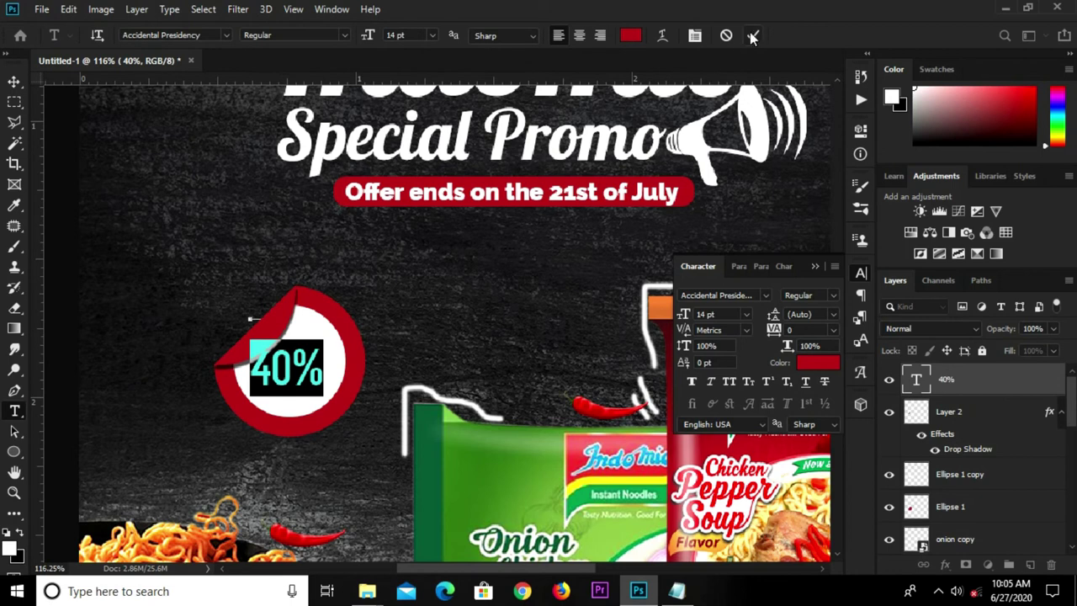
{"action": "left_click", "coordinate": [752, 38]}
{"action": "key", "text": "v"}
{"action": "scroll", "coordinate": [292, 376], "scroll_direction": "up", "scroll_amount": 2}
{"action": "scroll", "coordinate": [292, 376], "scroll_direction": "up", "scroll_amount": 1}
{"action": "left_click_drag", "start_coordinate": [292, 376], "coordinate": [307, 360]}
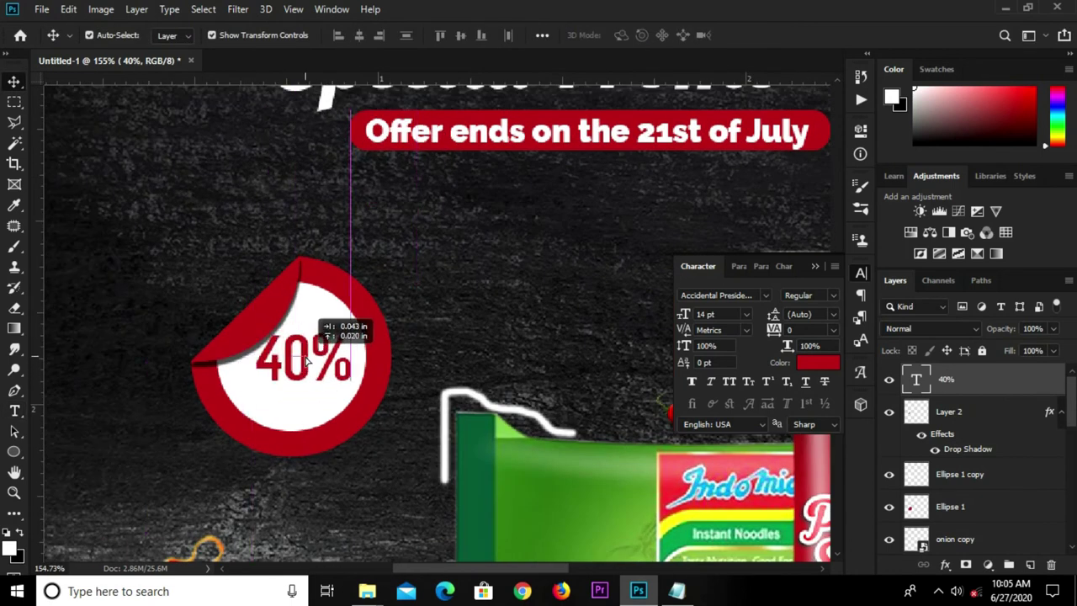
Step: Duplicate the 40% text and change the copy to read OFF
{"action": "left_click_drag", "start_coordinate": [307, 357], "coordinate": [303, 395]}
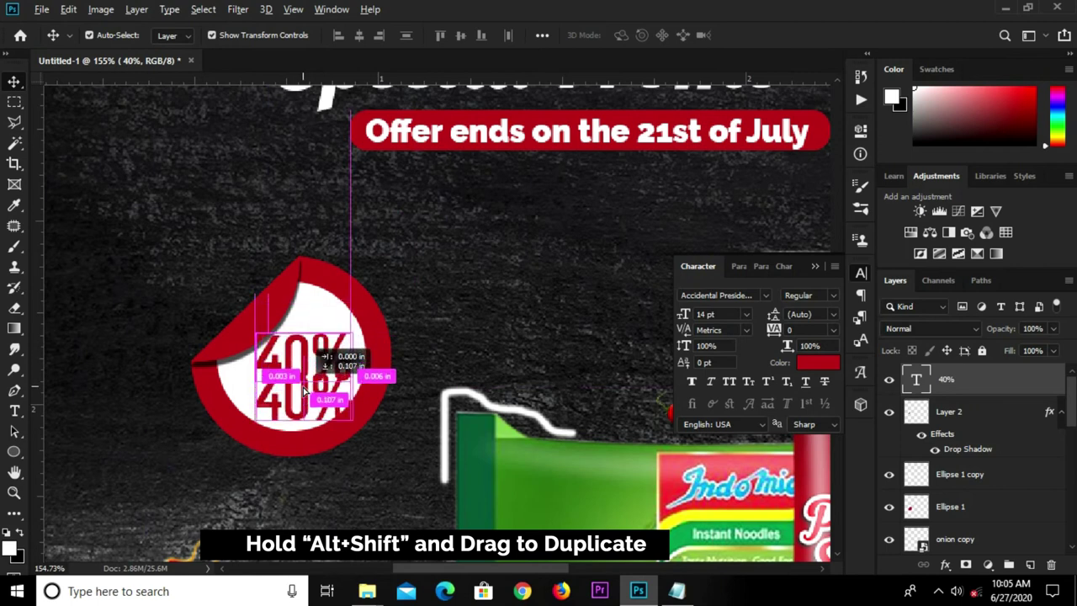
{"action": "key", "text": "t"}
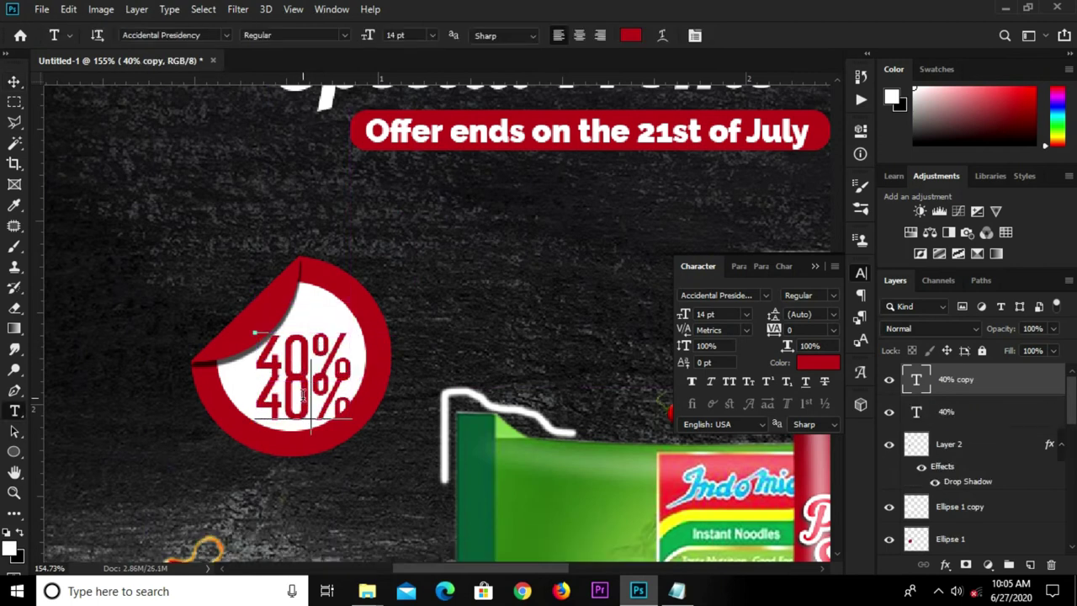
{"action": "double_click", "coordinate": [307, 394]}
{"action": "left_click", "coordinate": [313, 385]}
{"action": "key", "text": "ctrl+a"}
{"action": "type", "text": "OFF"}
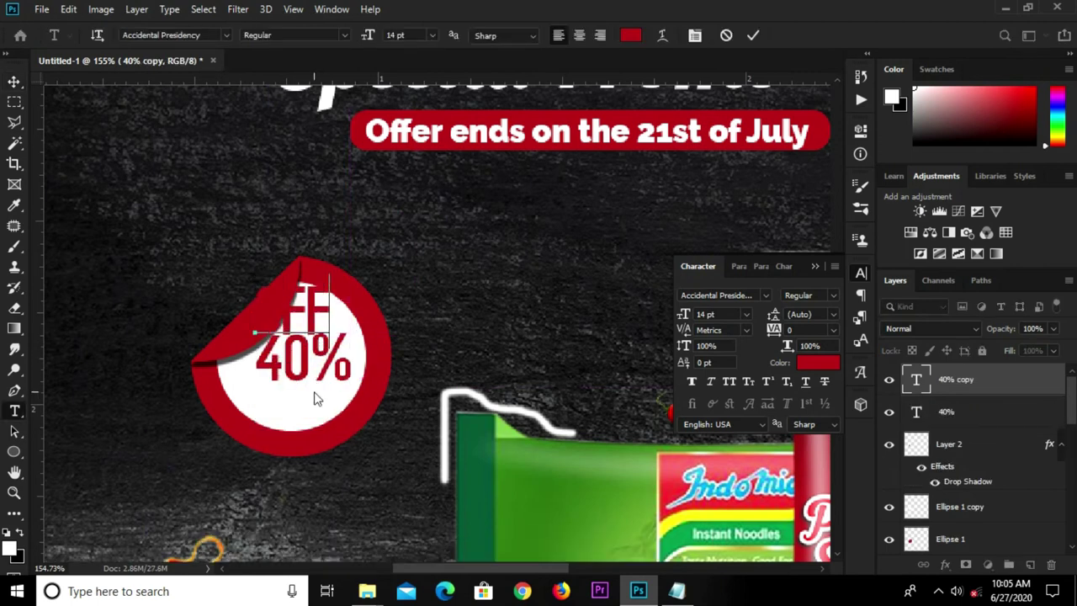
{"action": "left_click", "coordinate": [755, 35]}
{"action": "key", "text": "v"}
Step: Shrink OFF to about 10 pt, centre it under 40%, and collapse the Character panel
{"action": "mouse_move", "coordinate": [313, 326]}
{"action": "left_mouse_down"}
{"action": "mouse_move", "coordinate": [318, 411]}
{"action": "mouse_move", "coordinate": [307, 416]}
{"action": "left_mouse_up"}
{"action": "key", "text": "ctrl+t"}
{"action": "left_click_drag", "start_coordinate": [296, 370], "coordinate": [294, 401]}
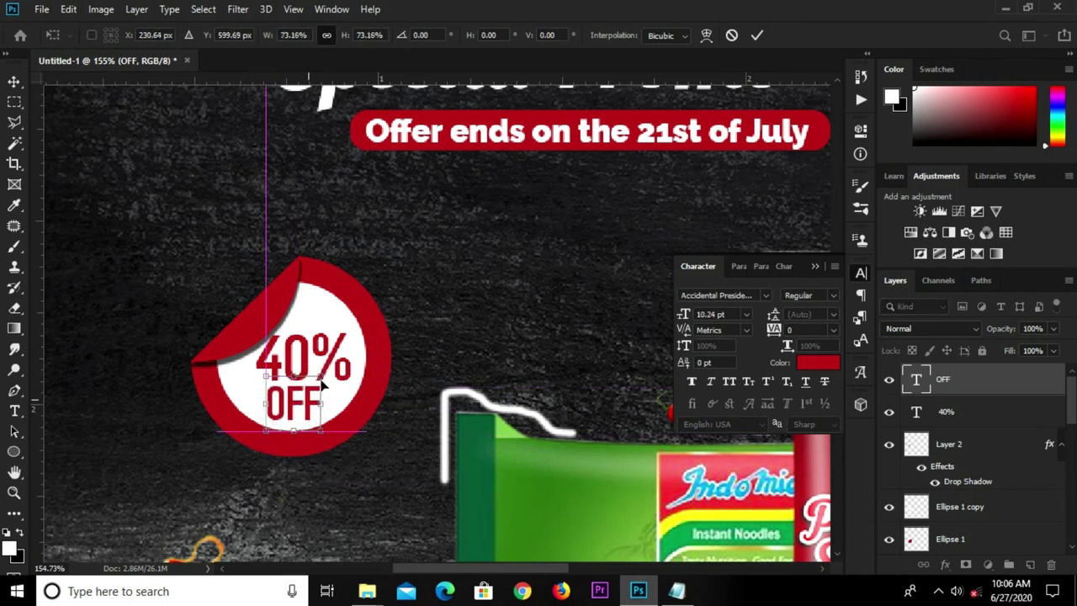
{"action": "type", "text": "230"}
{"action": "key", "text": "Return"}
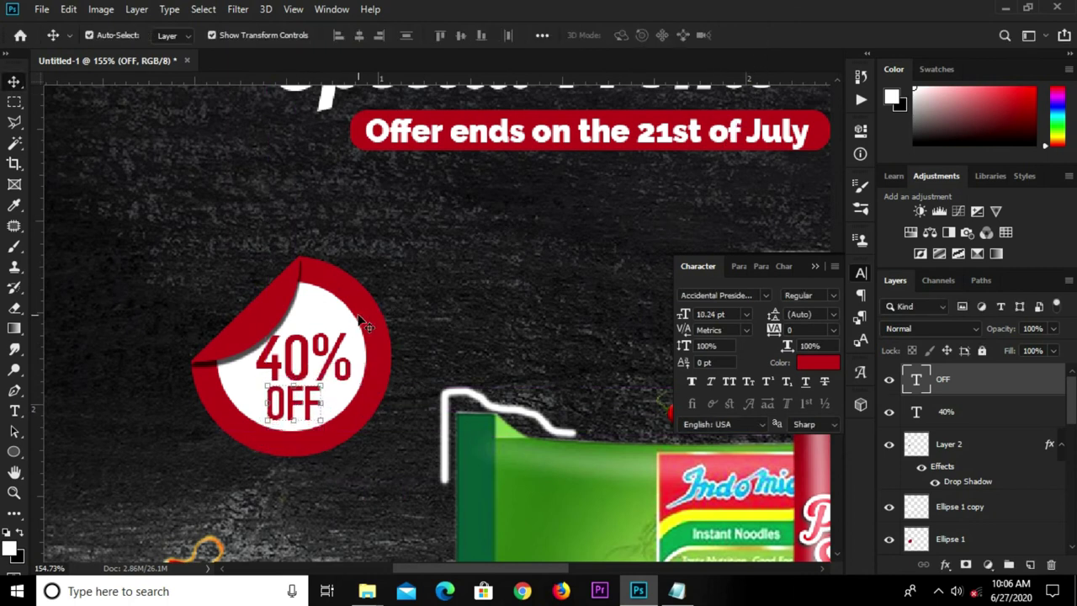
{"action": "left_click", "coordinate": [422, 322]}
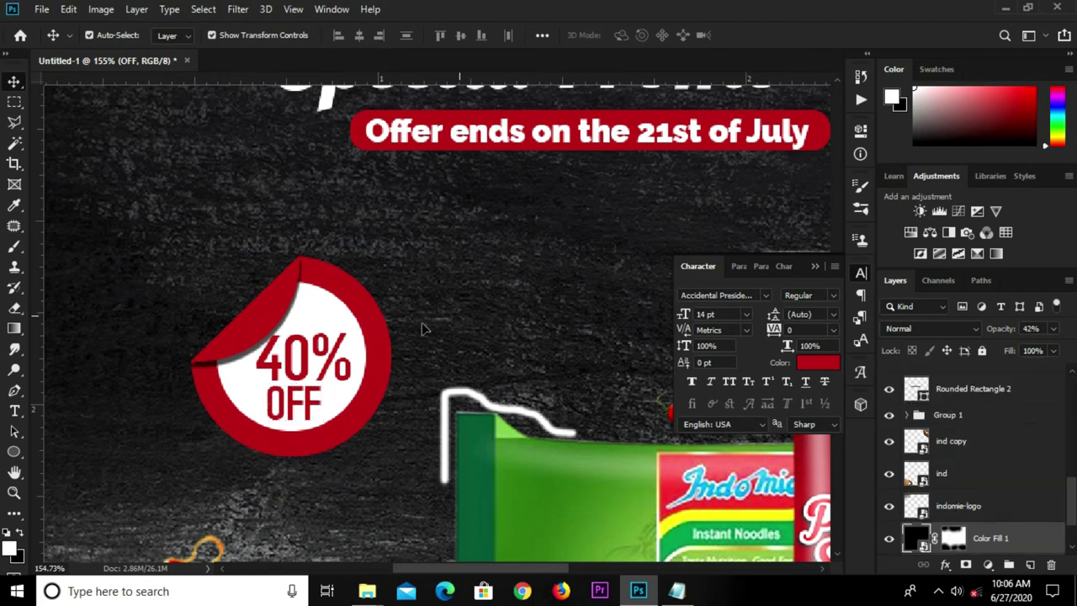
{"action": "double_click", "coordinate": [812, 264]}
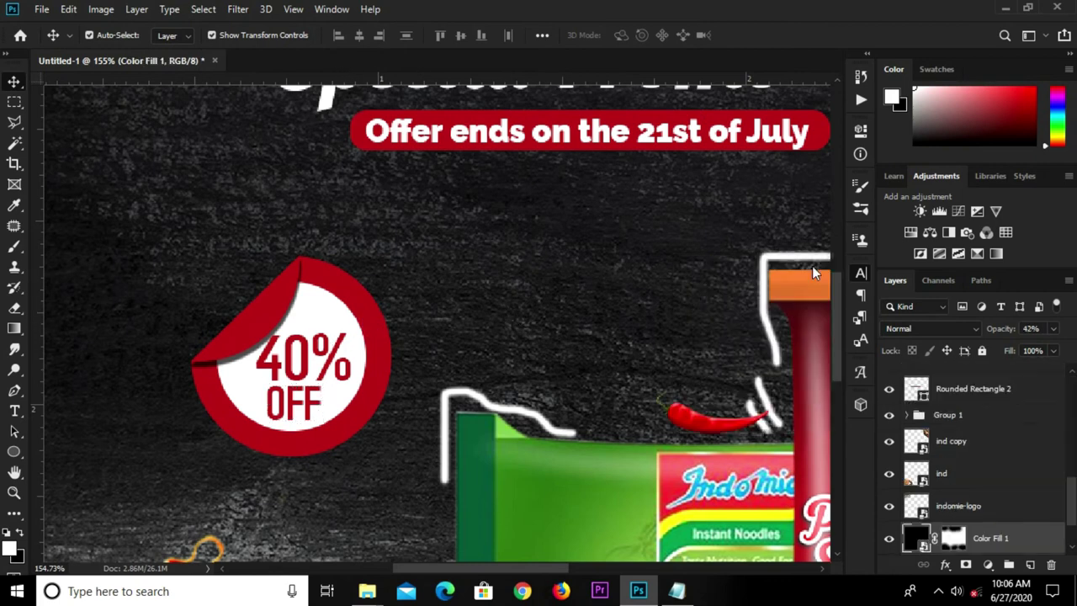
{"action": "scroll", "coordinate": [1022, 463], "scroll_direction": "up", "scroll_amount": 1}
{"action": "scroll", "coordinate": [1009, 471], "scroll_direction": "up", "scroll_amount": 4}
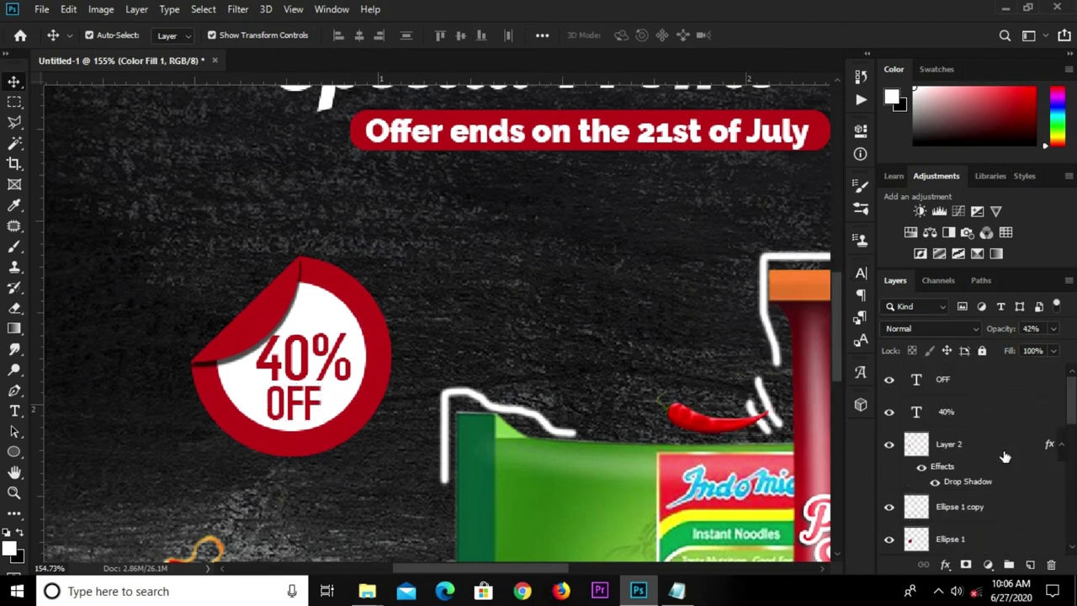
Step: Group the sticker layers from OFF through Ellipse 1 into Group 3
{"action": "left_click", "coordinate": [964, 384]}
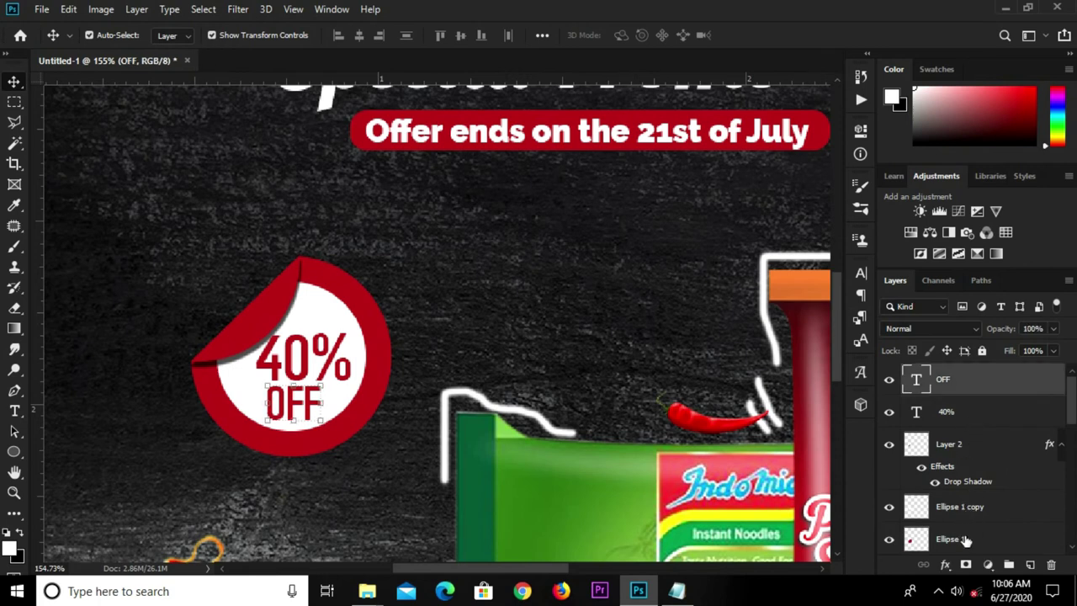
{"action": "left_click", "coordinate": [965, 540], "text": "shift"}
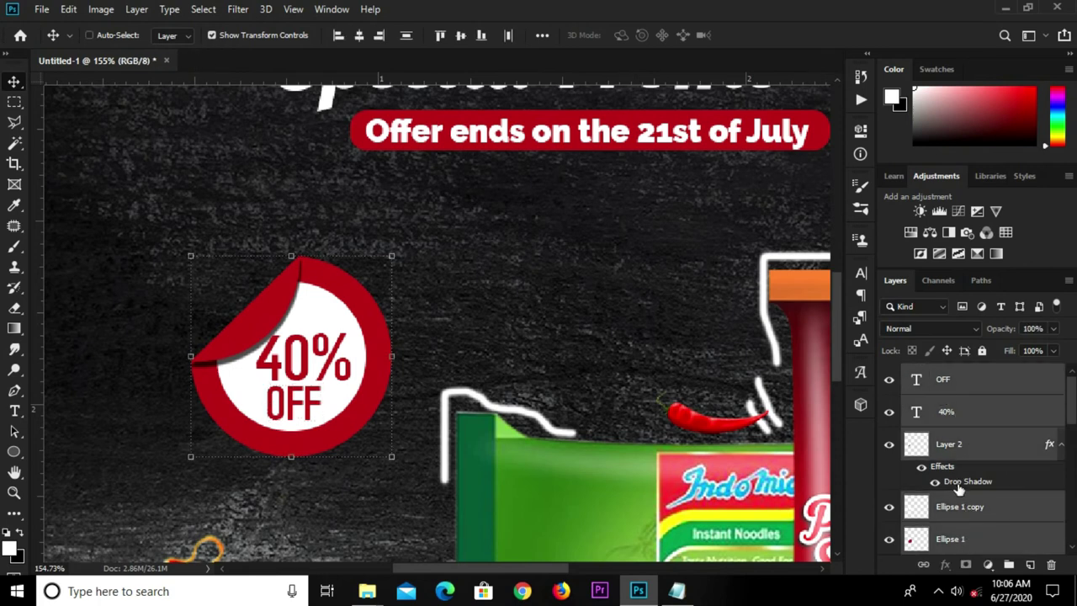
{"action": "key", "text": "ctrl+g"}
{"action": "left_click", "coordinate": [888, 374]}
{"action": "left_click", "coordinate": [888, 374]}
Step: Shrink the sticker group slightly and perch it just above the green Onion Chicken pack
{"action": "scroll", "coordinate": [409, 333], "scroll_direction": "down", "scroll_amount": 2, "text": "alt"}
{"action": "scroll", "coordinate": [395, 330], "scroll_direction": "down", "scroll_amount": 2, "text": "alt"}
{"action": "scroll", "coordinate": [394, 329], "scroll_direction": "down", "scroll_amount": 1, "text": "alt"}
{"action": "scroll", "coordinate": [362, 324], "scroll_direction": "down", "scroll_amount": 1, "text": "alt"}
{"action": "key", "text": "ctrl+t"}
{"action": "mouse_move", "coordinate": [351, 345]}
{"action": "left_mouse_down"}
{"action": "mouse_move", "coordinate": [419, 338]}
{"action": "mouse_move", "coordinate": [392, 357]}
{"action": "mouse_move", "coordinate": [428, 339]}
{"action": "left_mouse_up"}
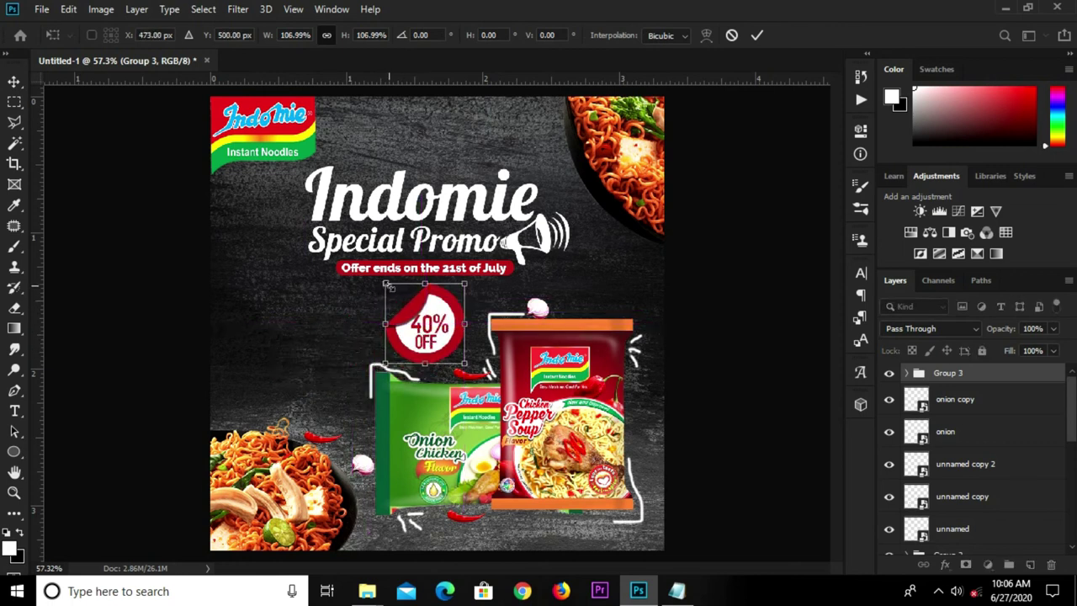
{"action": "left_click_drag", "start_coordinate": [389, 287], "coordinate": [395, 293]}
{"action": "mouse_move", "coordinate": [430, 340]}
{"action": "left_mouse_down"}
{"action": "mouse_move", "coordinate": [439, 347]}
{"action": "mouse_move", "coordinate": [429, 346]}
{"action": "left_mouse_up"}
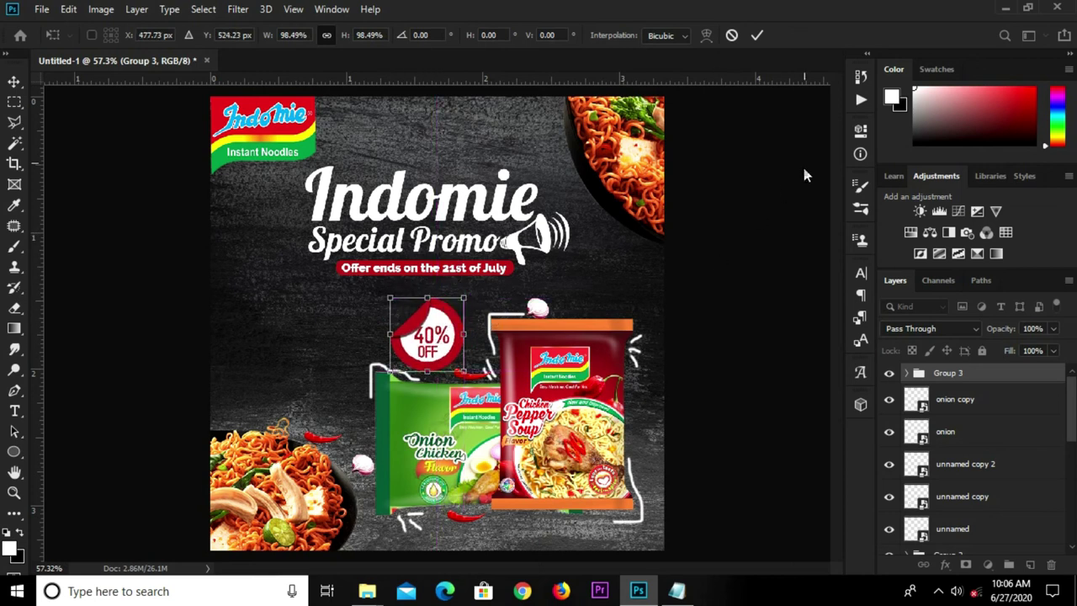
{"action": "left_click", "coordinate": [755, 42]}
{"action": "left_click", "coordinate": [753, 326]}
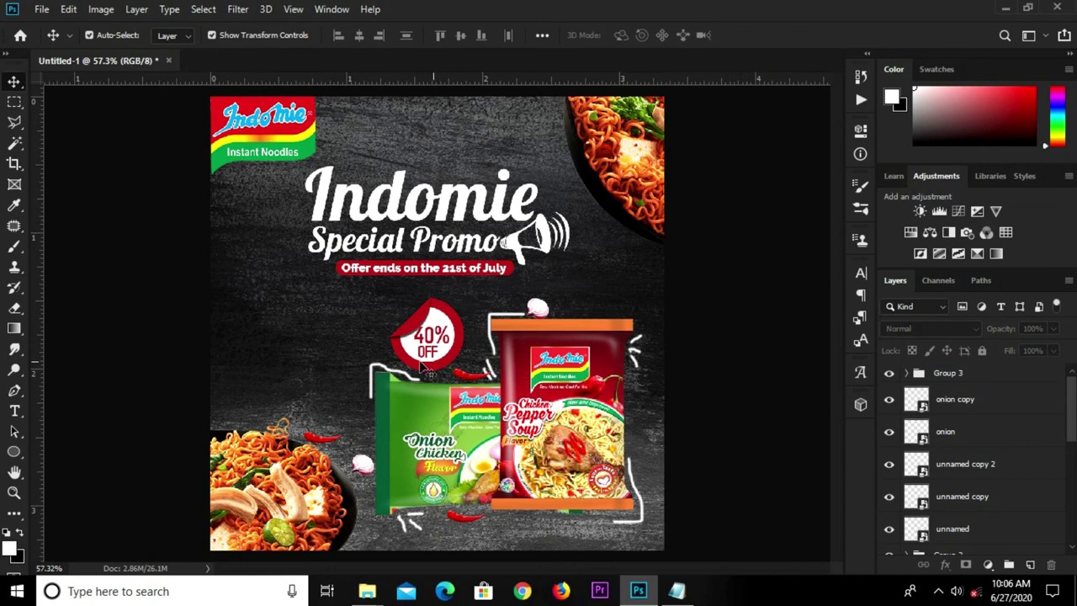
{"action": "scroll", "coordinate": [425, 371], "scroll_direction": "up", "scroll_amount": 1}
{"action": "scroll", "coordinate": [422, 370], "scroll_direction": "down", "scroll_amount": 1}
{"action": "scroll", "coordinate": [639, 494], "scroll_direction": "down", "scroll_amount": 1}
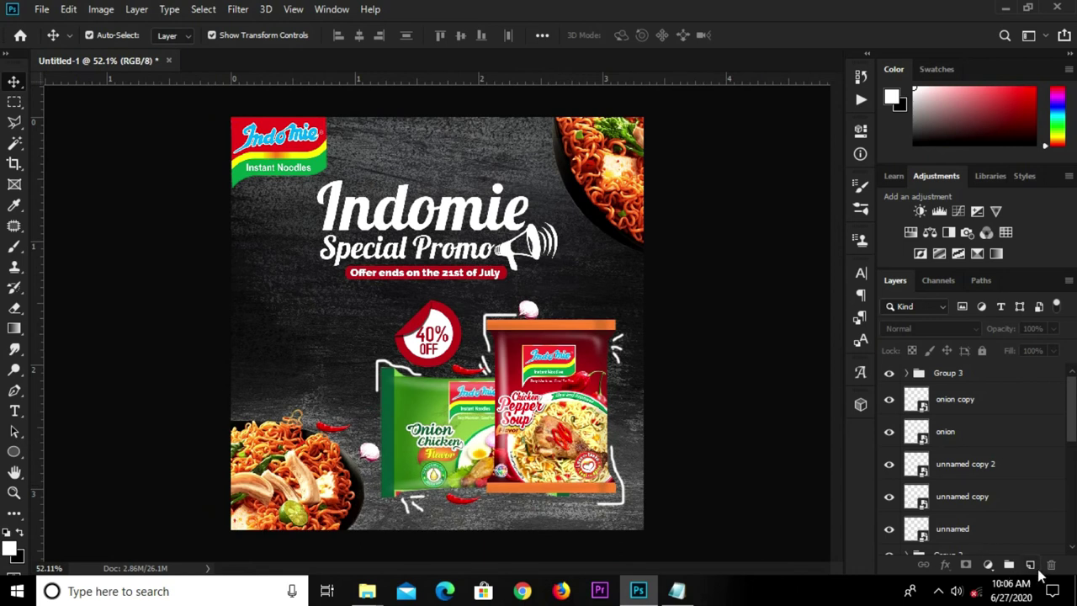
Step: On a new Layer 3, paint a soft black 1000 px brush shadow over the packs
{"action": "left_click", "coordinate": [1030, 566]}
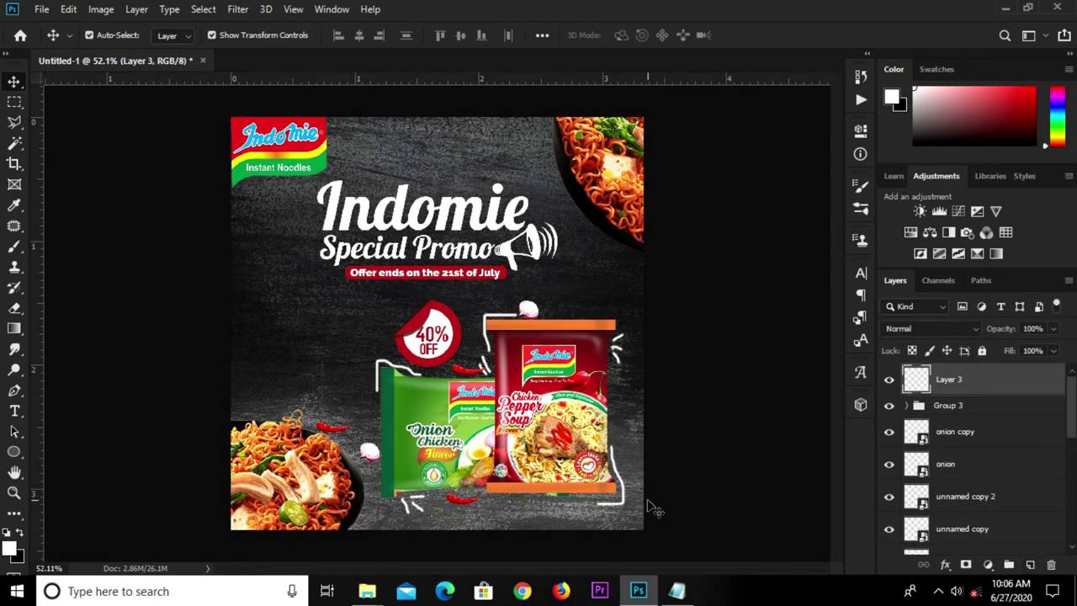
{"action": "left_click", "coordinate": [14, 246]}
{"action": "left_click", "coordinate": [67, 245]}
{"action": "left_click", "coordinate": [20, 534]}
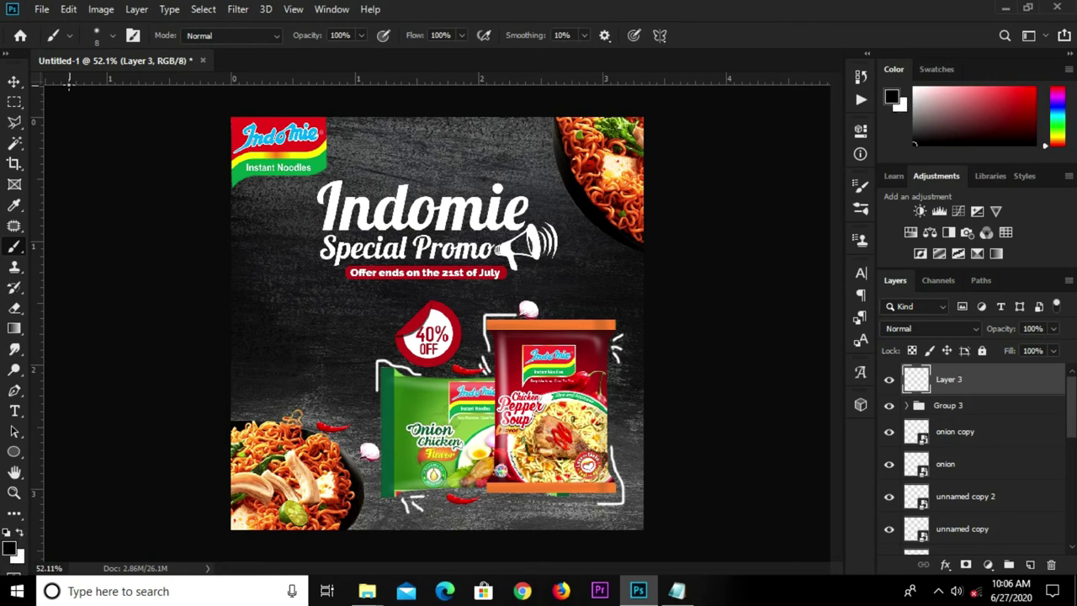
{"action": "left_click", "coordinate": [112, 37]}
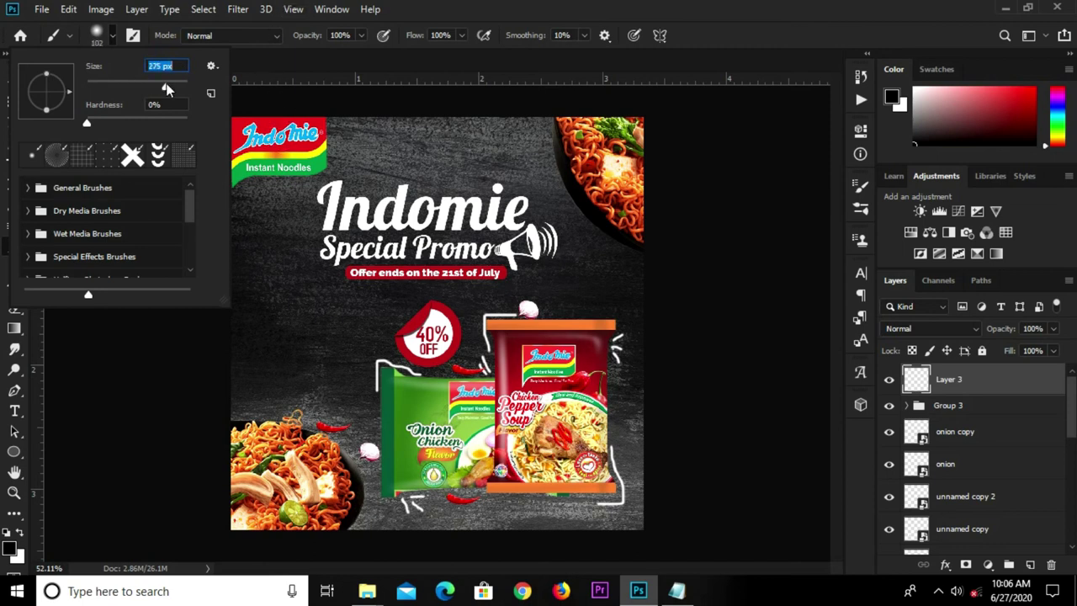
{"action": "left_click_drag", "start_coordinate": [167, 89], "coordinate": [166, 87]}
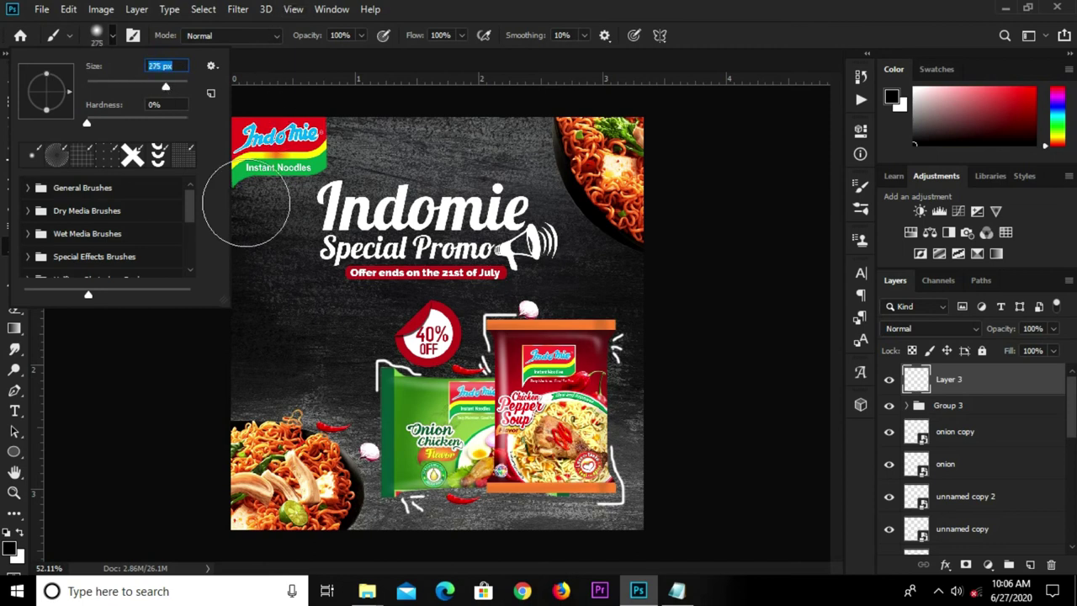
{"action": "left_click", "coordinate": [617, 65]}
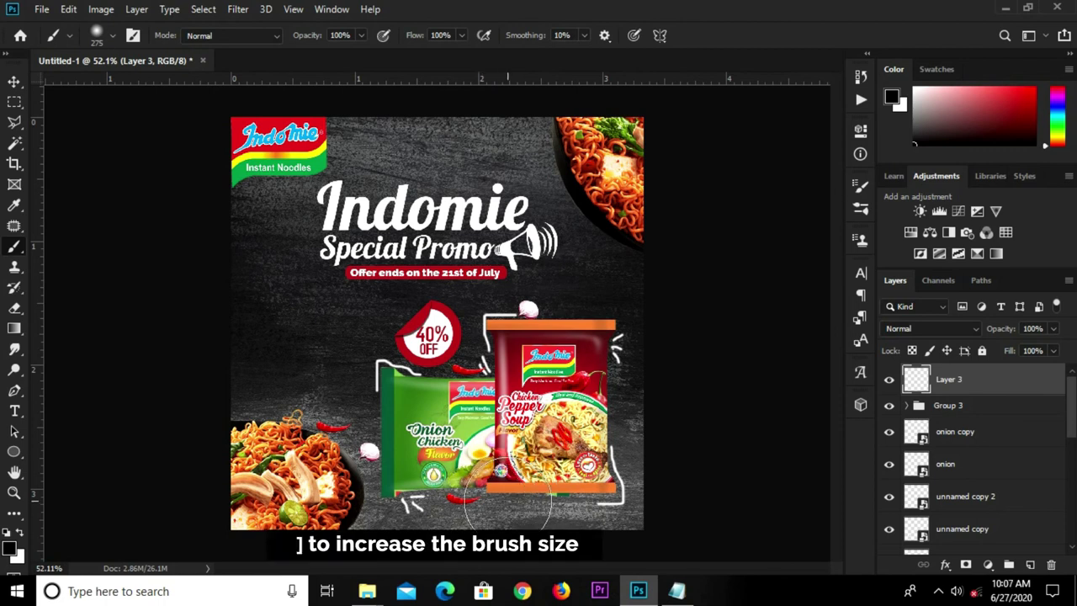
{"action": "key", "text": "bracketright"}
{"action": "key", "text": "bracketright"}
{"action": "key", "text": "bracketright"}
{"action": "key", "text": "bracketright"}
{"action": "key", "text": "bracketright"}
{"action": "key", "text": "bracketright"}
{"action": "key", "text": "bracketright"}
{"action": "key", "text": "bracketright"}
{"action": "left_click", "coordinate": [522, 458]}
Step: Move Layer 3 down the stack to sit just above Color Fill 1
{"action": "key", "text": "v"}
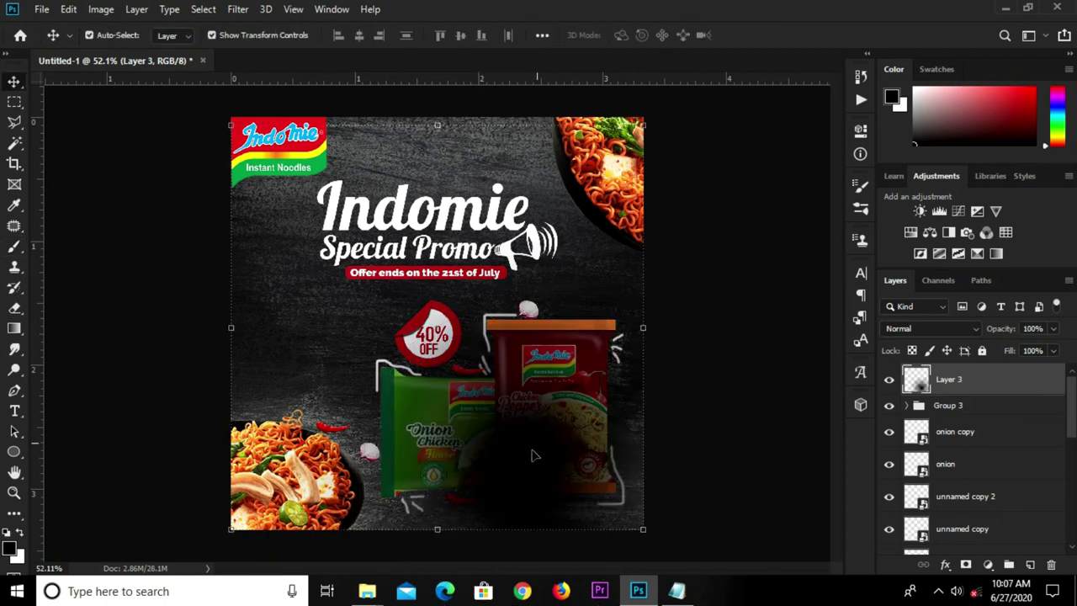
{"action": "scroll", "coordinate": [998, 480], "scroll_direction": "down", "scroll_amount": 2}
{"action": "scroll", "coordinate": [997, 496], "scroll_direction": "down", "scroll_amount": 3}
{"action": "left_click_drag", "start_coordinate": [1010, 599], "coordinate": [969, 470]}
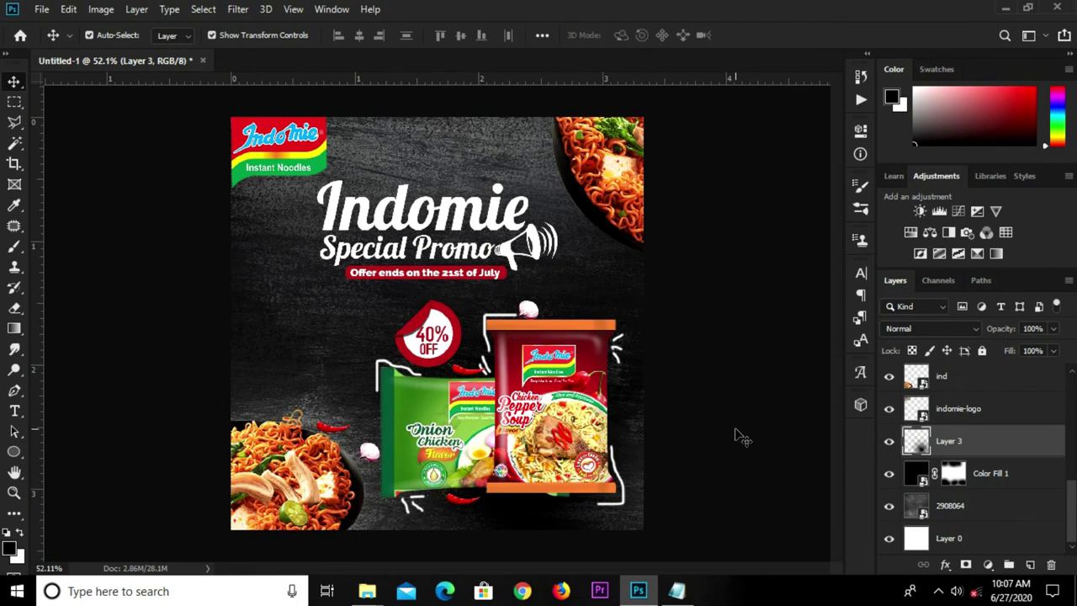
{"action": "left_click", "coordinate": [676, 590]}
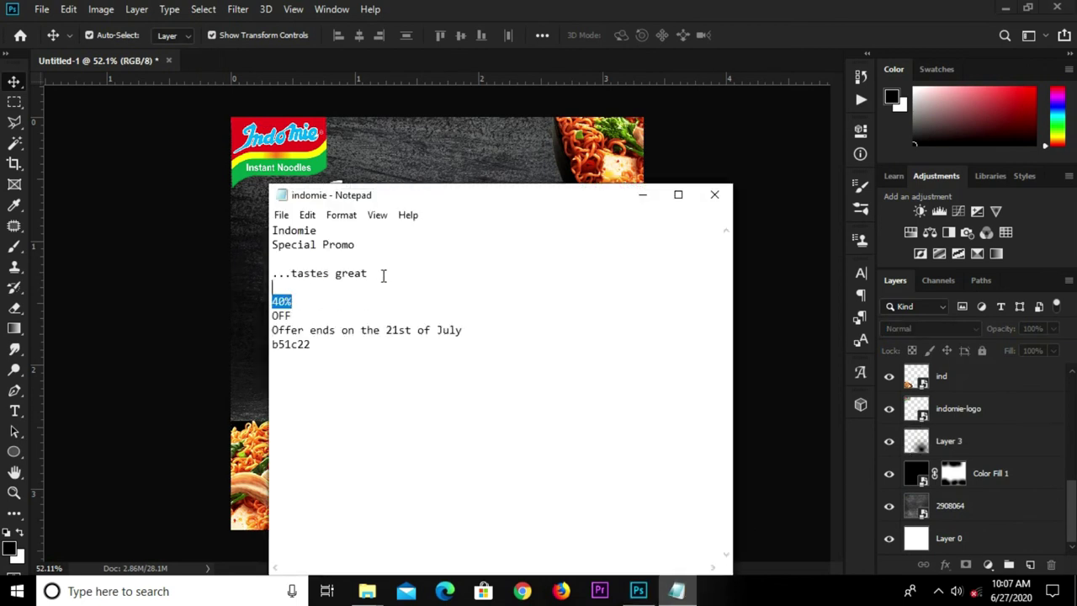
Step: Copy the '...tastes great' line from the indomie notes in Notepad
{"action": "left_click_drag", "start_coordinate": [367, 273], "coordinate": [228, 262]}
{"action": "right_click", "coordinate": [305, 275]}
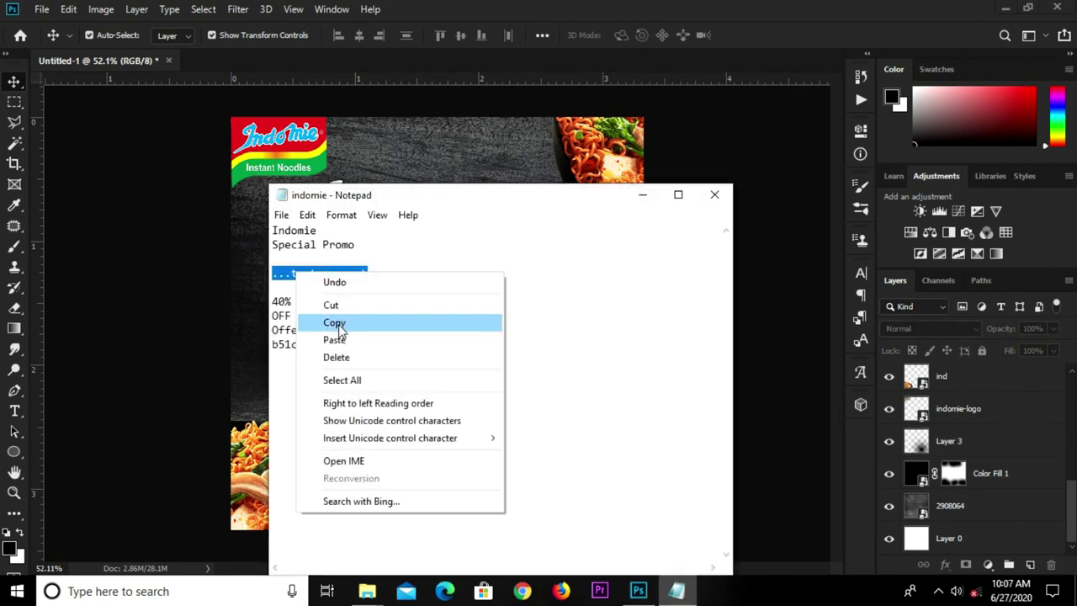
{"action": "left_click", "coordinate": [336, 320]}
{"action": "left_click", "coordinate": [168, 310]}
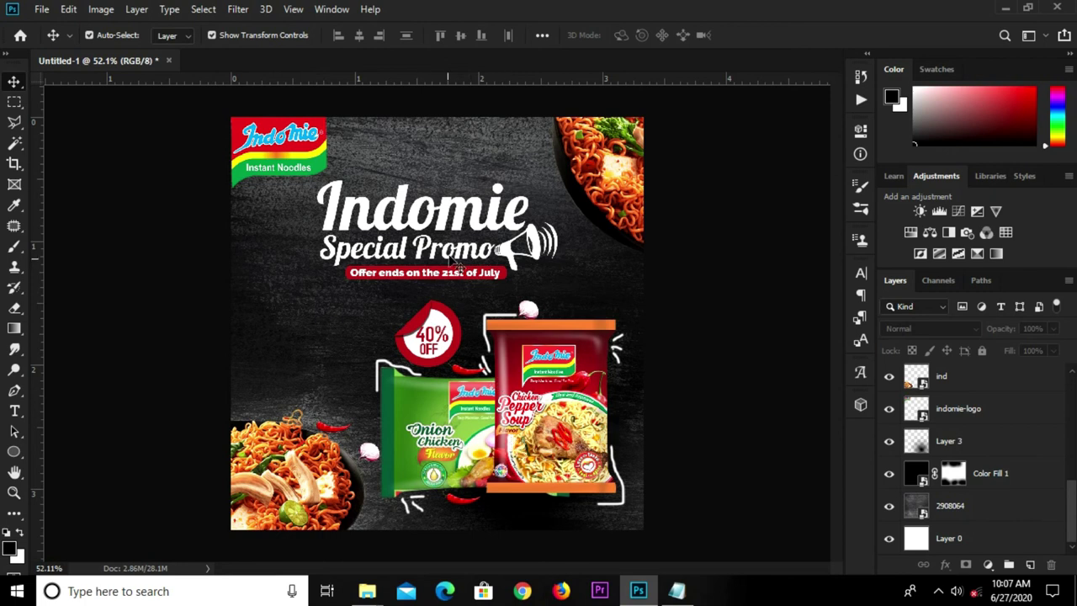
Step: Duplicate the Special Promo text to the poster bottom and replace it with the tagline
{"action": "left_click", "coordinate": [454, 253]}
{"action": "left_click_drag", "start_coordinate": [454, 253], "coordinate": [572, 523]}
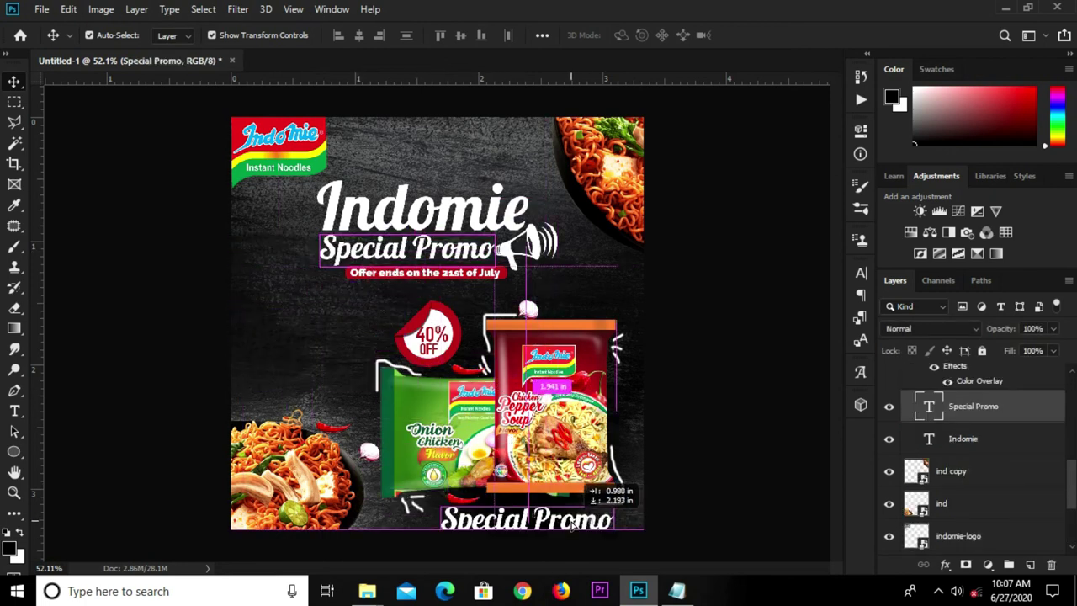
{"action": "left_click_drag", "start_coordinate": [572, 523], "coordinate": [568, 517]}
{"action": "key", "text": "t"}
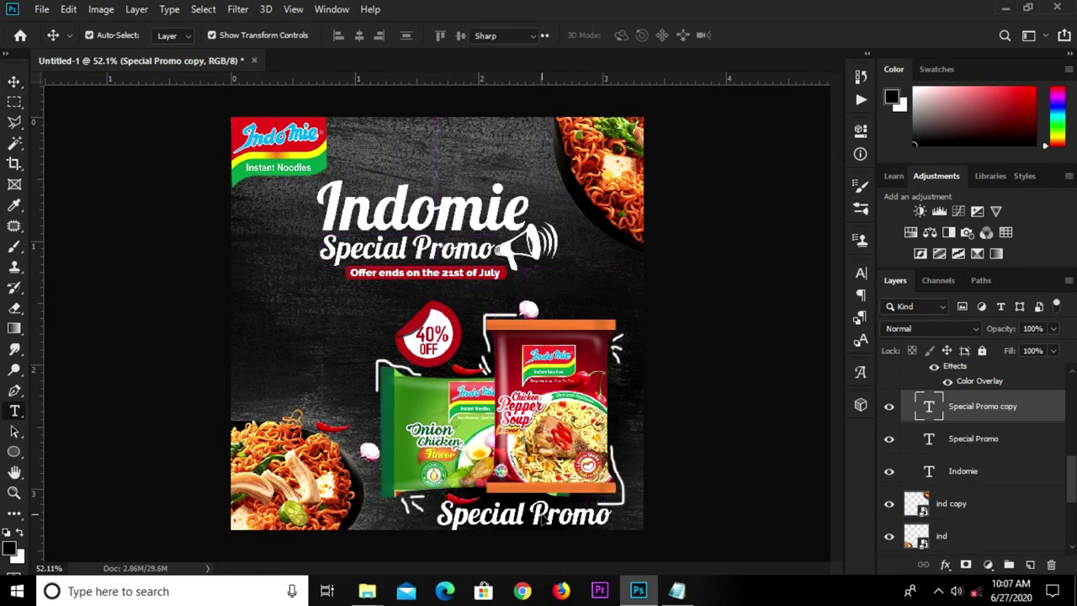
{"action": "left_click", "coordinate": [542, 519]}
{"action": "key", "text": "ctrl+a"}
{"action": "key", "text": "BackSpace"}
{"action": "left_click", "coordinate": [751, 35]}
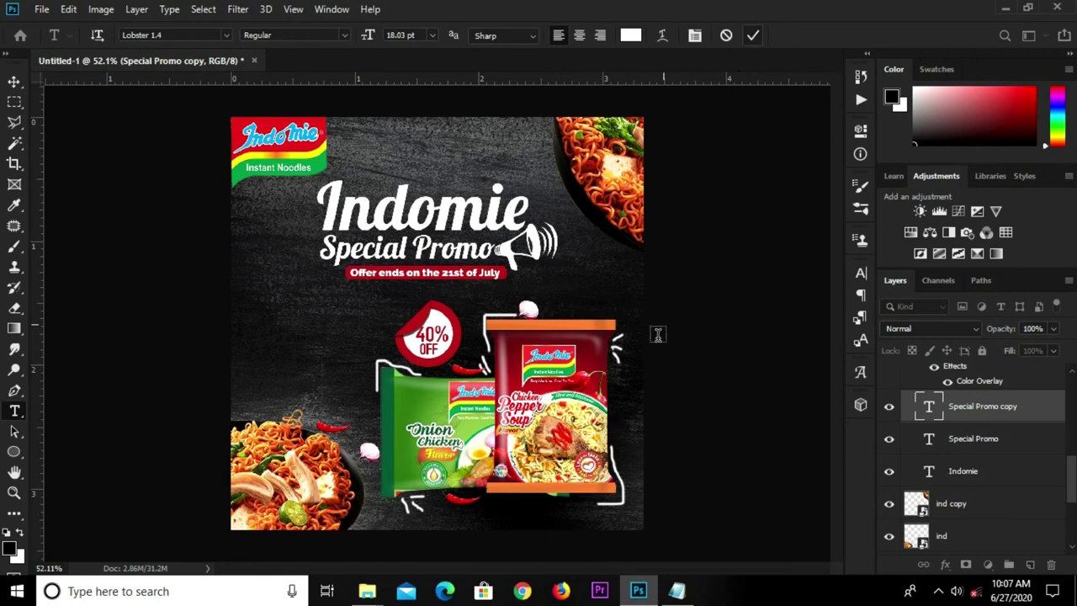
Step: Move the tagline up onto the bottom of the poster under the packs
{"action": "key", "text": "ctrl+minus"}
{"action": "key", "text": "v"}
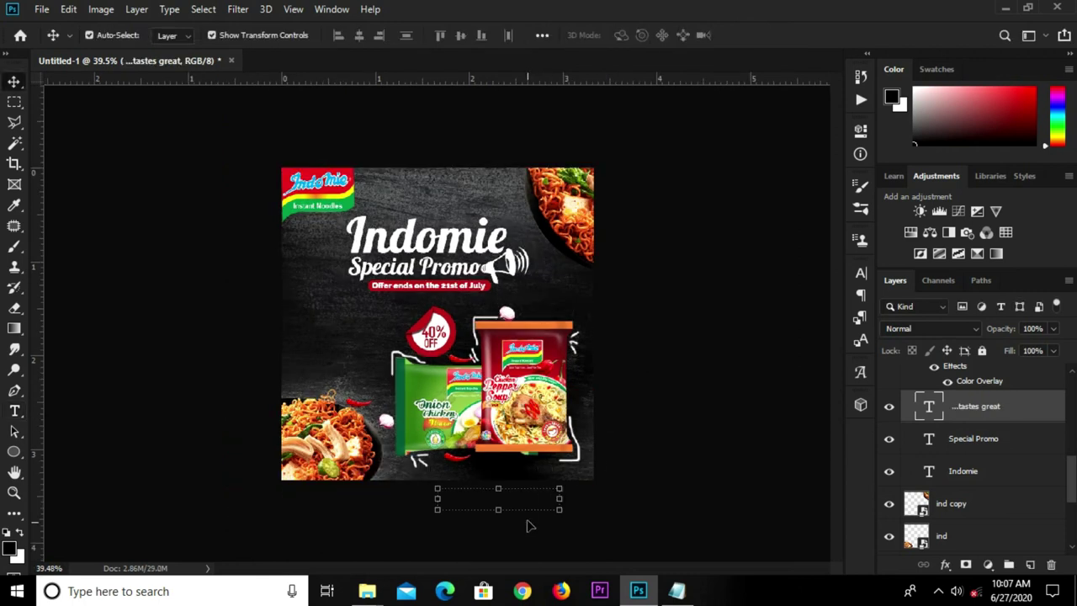
{"action": "key", "text": "ctrl+t"}
{"action": "left_click_drag", "start_coordinate": [516, 491], "coordinate": [513, 475]}
{"action": "key", "text": "ctrl+plus"}
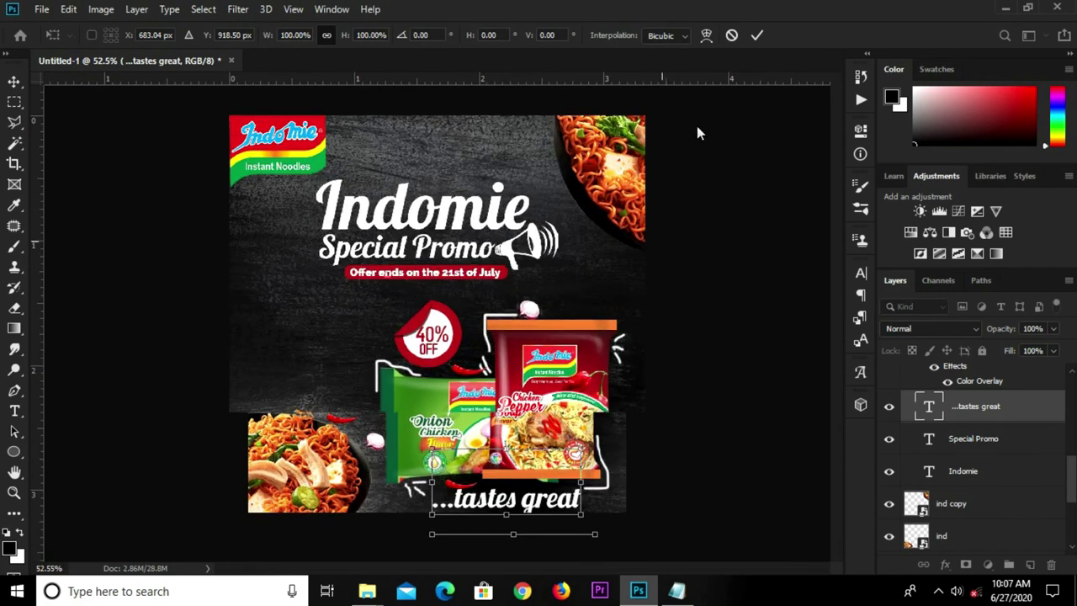
{"action": "key", "text": "Return"}
Step: Set the tagline font size to 12 pt and nudge it right and down
{"action": "left_click", "coordinate": [861, 273]}
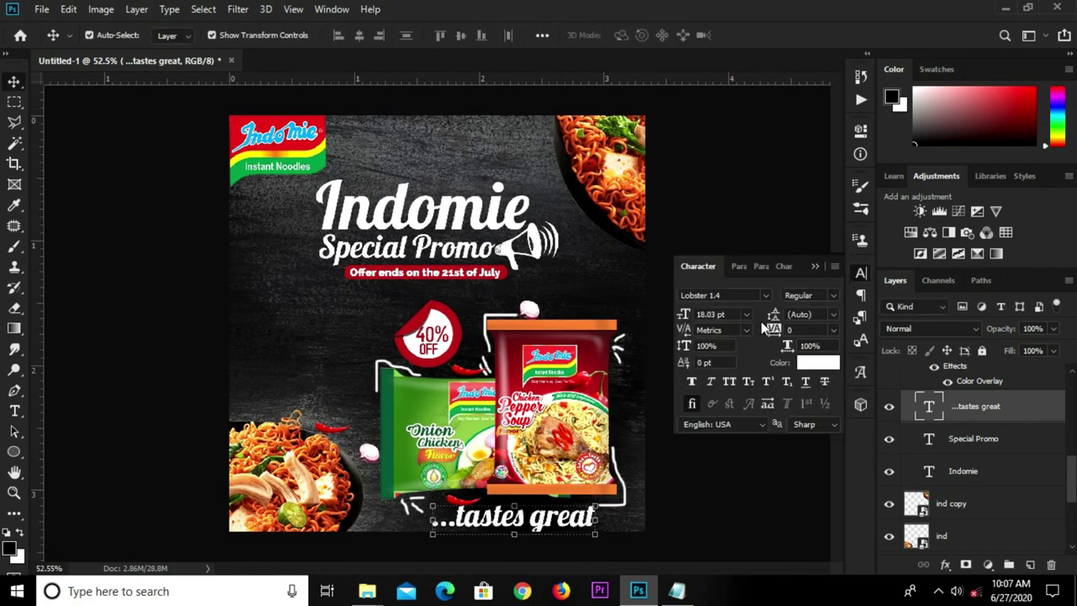
{"action": "left_click", "coordinate": [746, 314]}
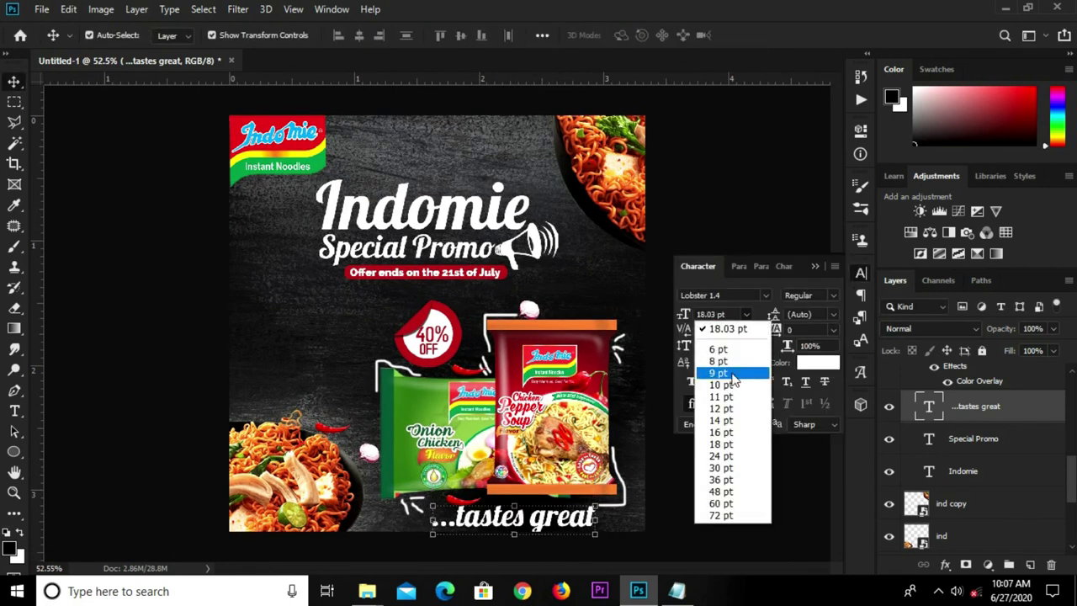
{"action": "left_click", "coordinate": [713, 373]}
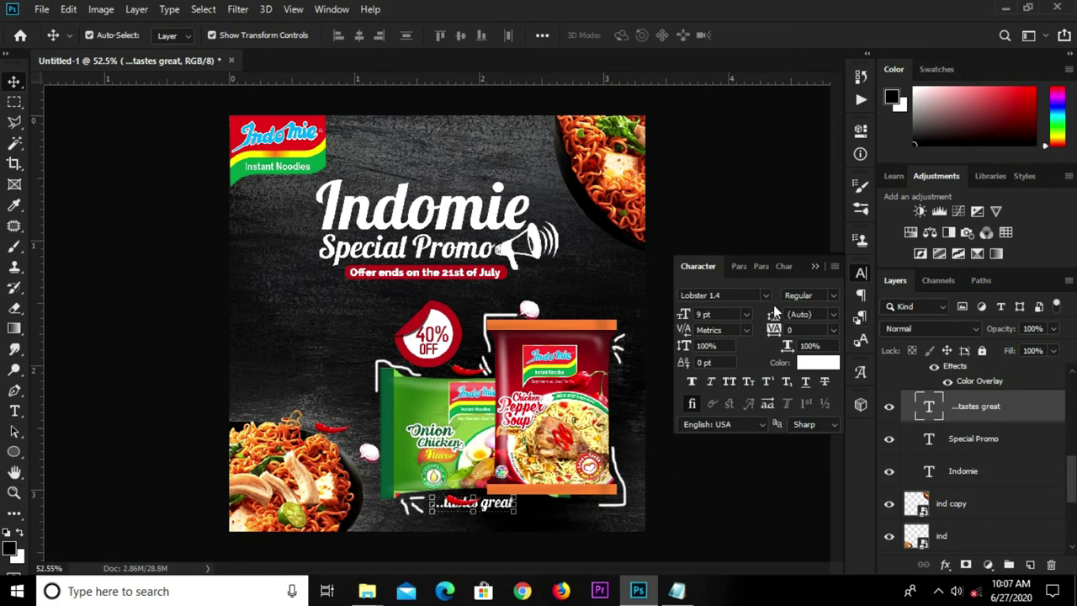
{"action": "left_click", "coordinate": [745, 313]}
{"action": "left_click", "coordinate": [713, 409]}
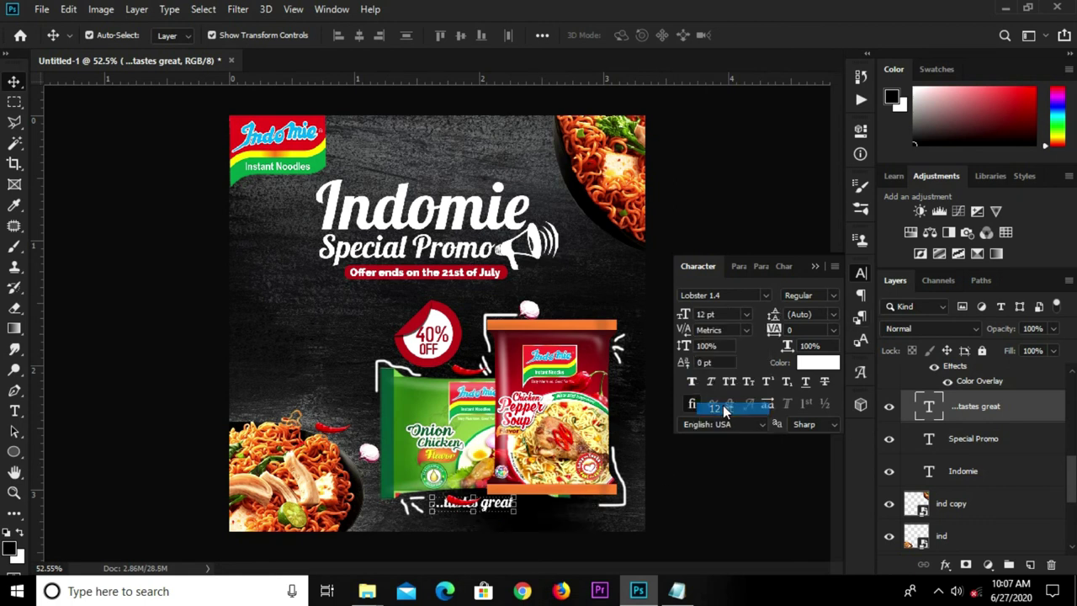
{"action": "left_click_drag", "start_coordinate": [505, 520], "coordinate": [542, 526]}
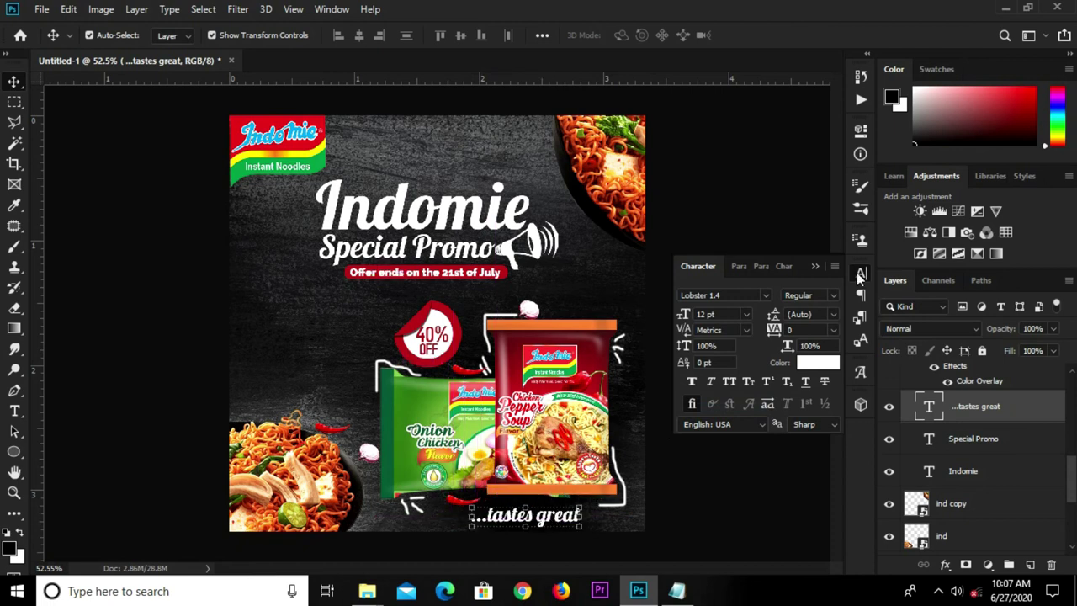
{"action": "left_click", "coordinate": [814, 266]}
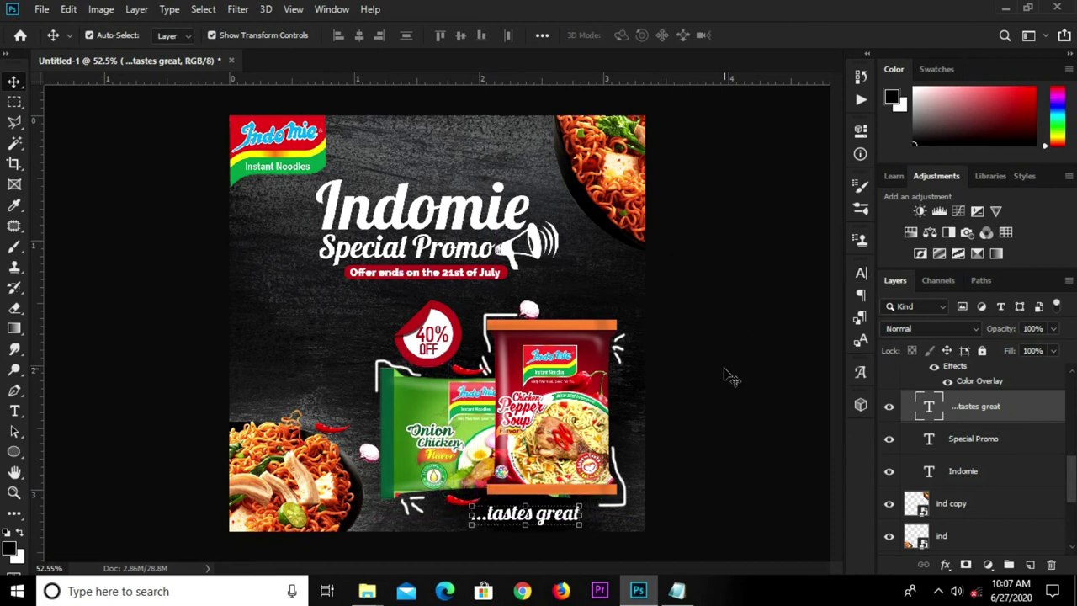
{"action": "left_click", "coordinate": [727, 375]}
{"action": "scroll", "coordinate": [706, 370], "scroll_direction": "down", "scroll_amount": 1}
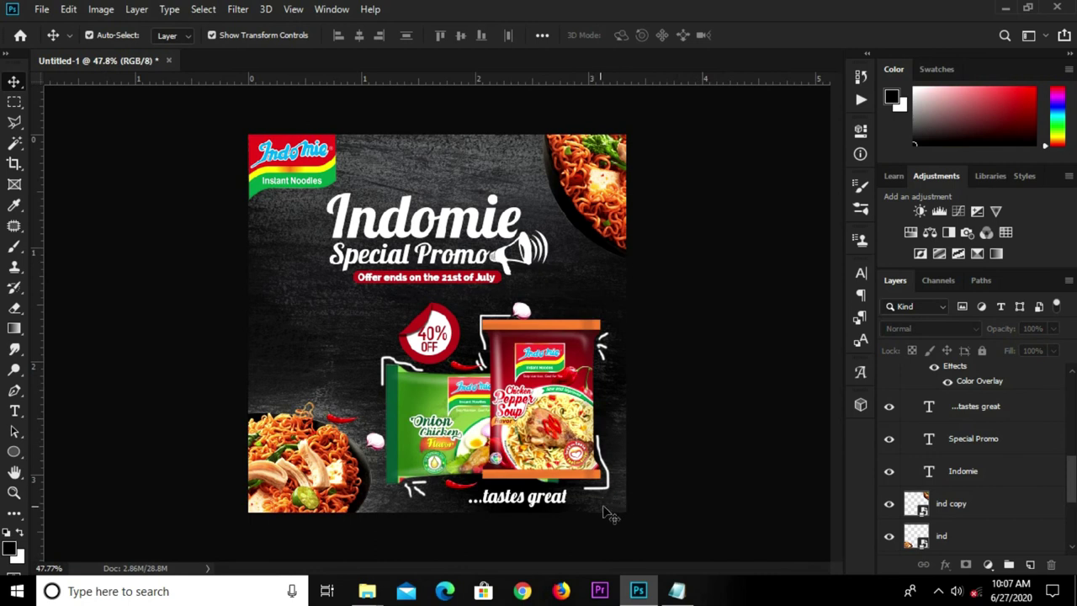
Step: Scale the Layer 3 image up to about 110% (109.94%)
{"action": "left_click", "coordinate": [620, 510]}
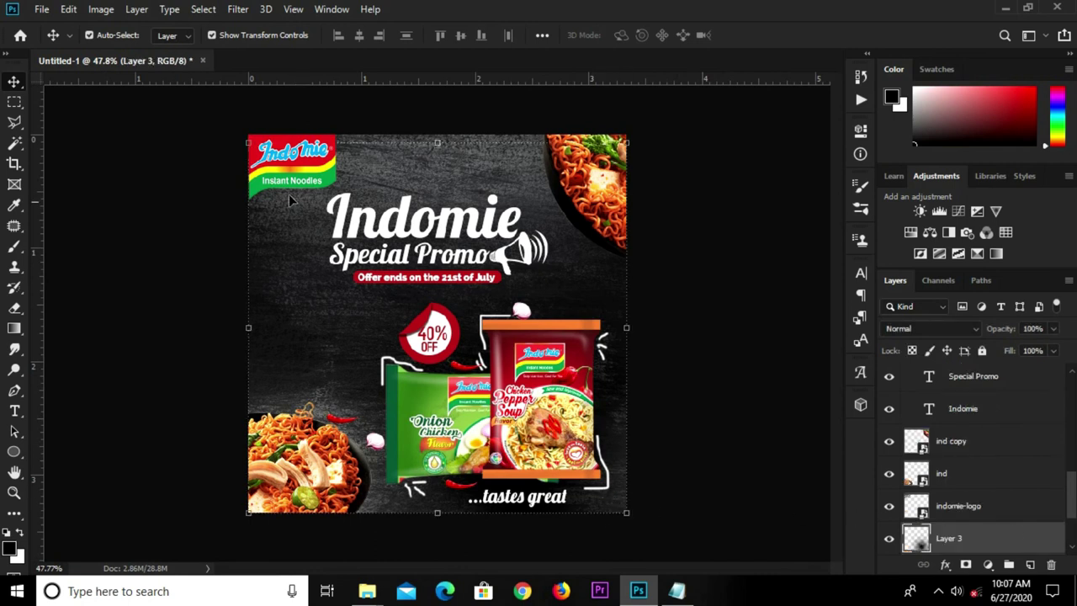
{"action": "left_click_drag", "start_coordinate": [248, 135], "coordinate": [211, 106]}
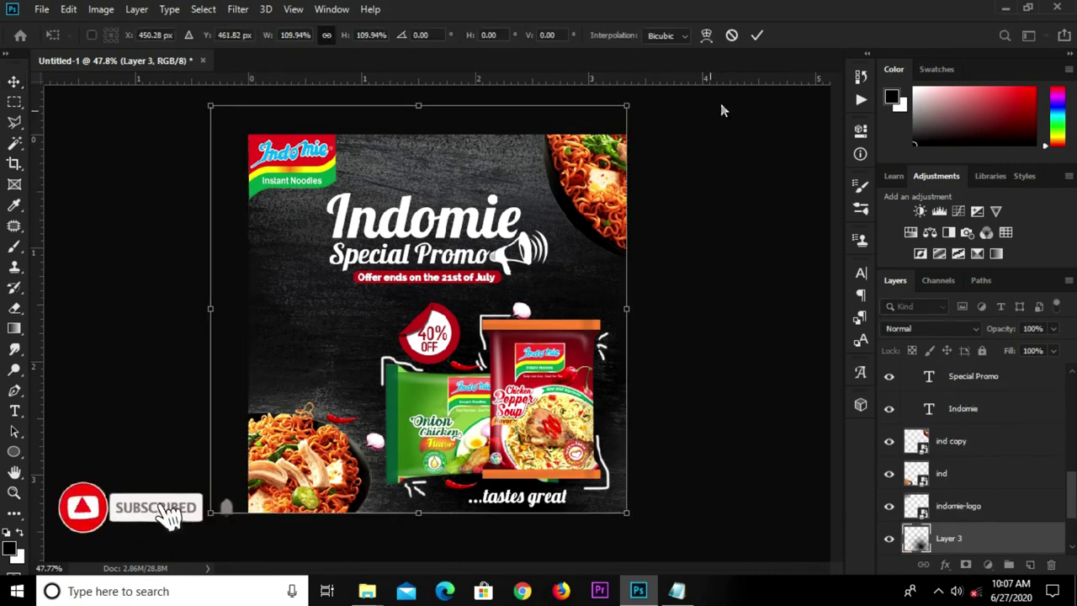
{"action": "left_click", "coordinate": [723, 312]}
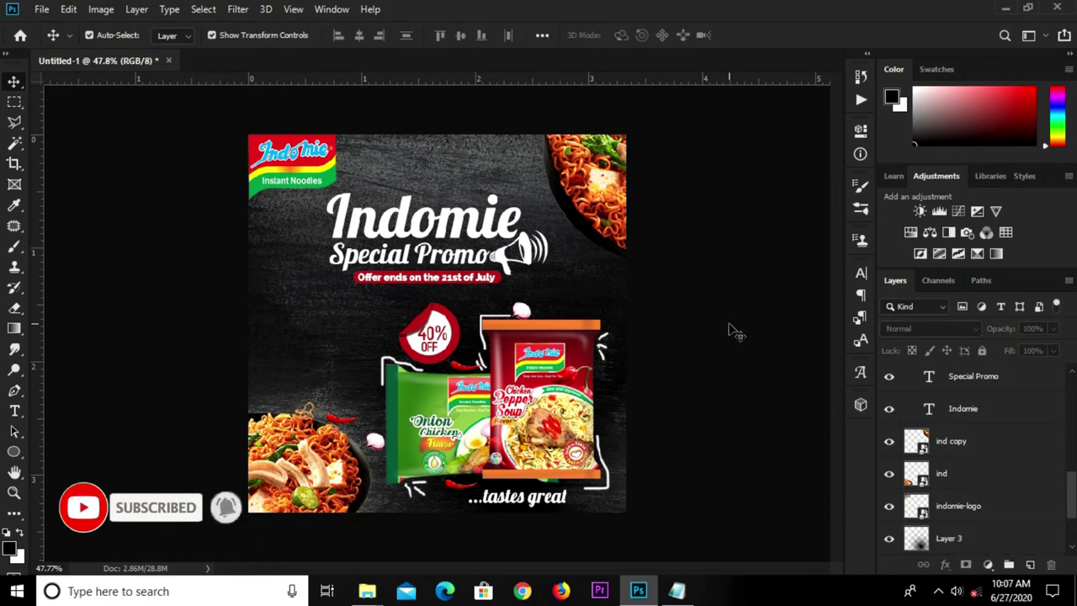
{"action": "scroll", "coordinate": [719, 337], "scroll_direction": "up", "scroll_amount": 2}
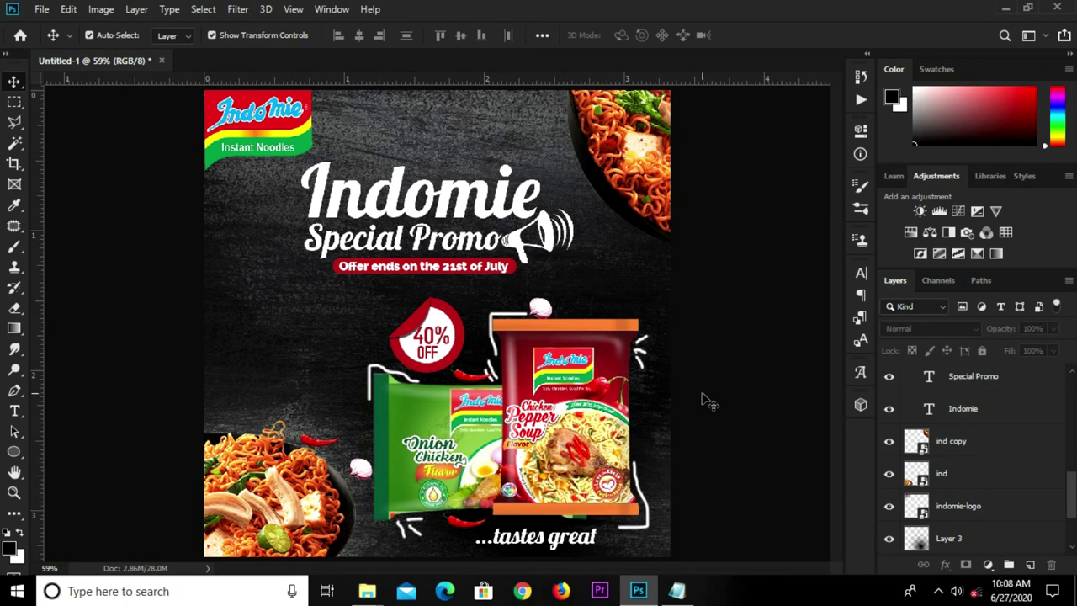
{"action": "scroll", "coordinate": [511, 374], "scroll_direction": "down", "scroll_amount": 1}
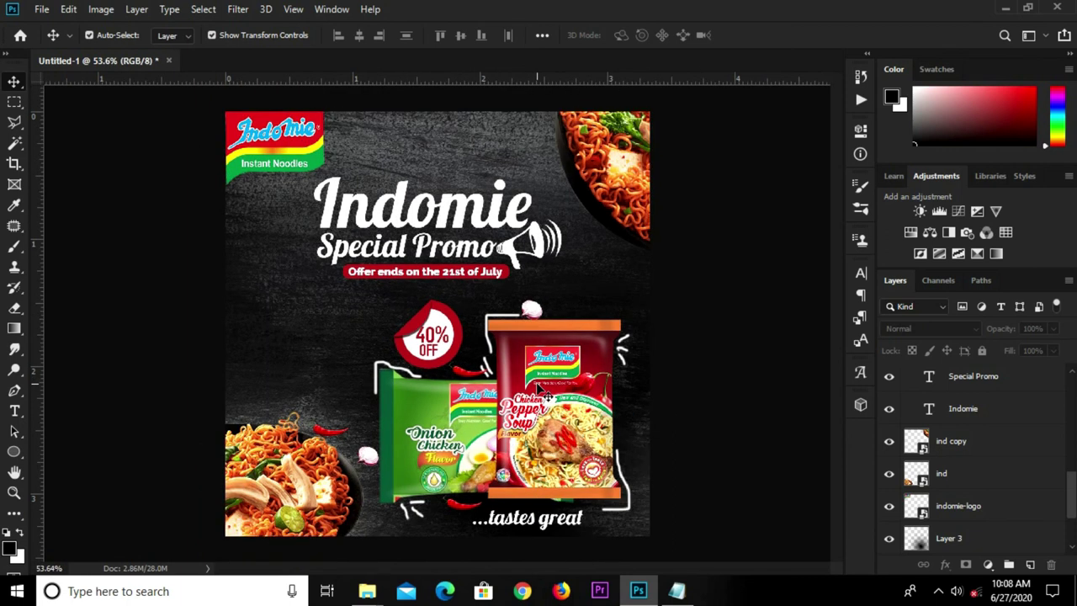
{"action": "scroll", "coordinate": [547, 391], "scroll_direction": "up", "scroll_amount": 1}
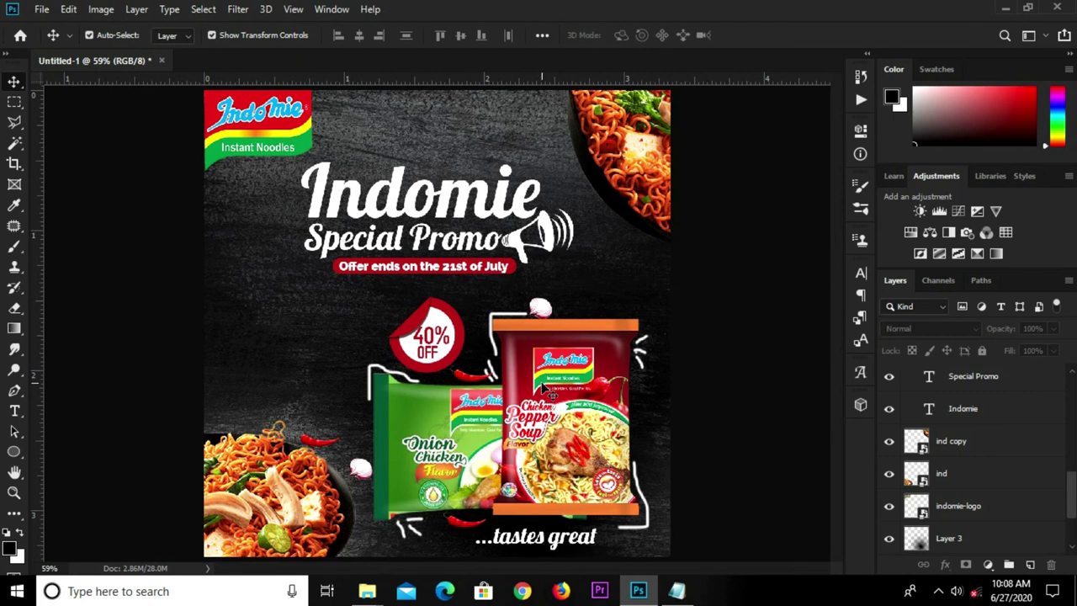
{"action": "scroll", "coordinate": [547, 389], "scroll_direction": "down", "scroll_amount": 1}
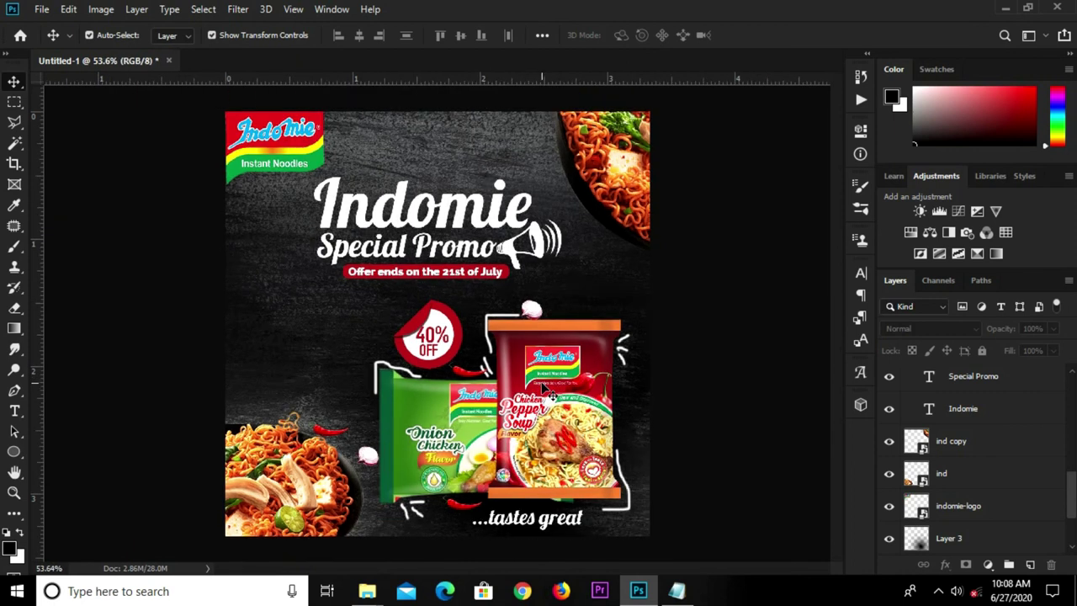
{"action": "scroll", "coordinate": [549, 391], "scroll_direction": "up", "scroll_amount": 1}
{"action": "scroll", "coordinate": [1032, 501], "scroll_direction": "down", "scroll_amount": 3}
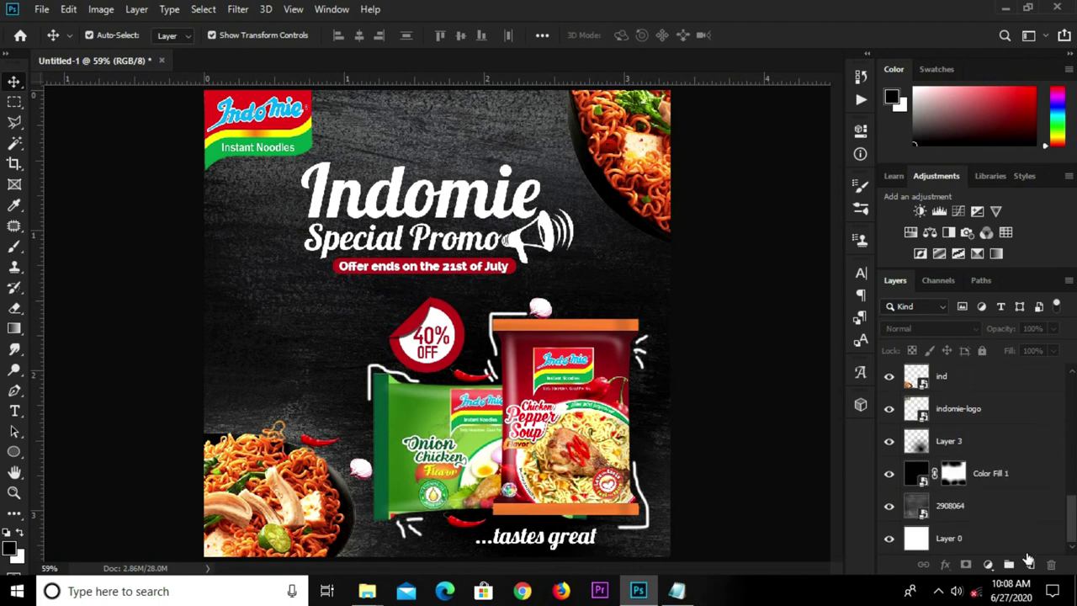
{"action": "scroll", "coordinate": [1022, 539], "scroll_direction": "up", "scroll_amount": 3}
{"action": "scroll", "coordinate": [1014, 505], "scroll_direction": "up", "scroll_amount": 4}
{"action": "scroll", "coordinate": [1010, 488], "scroll_direction": "up", "scroll_amount": 3}
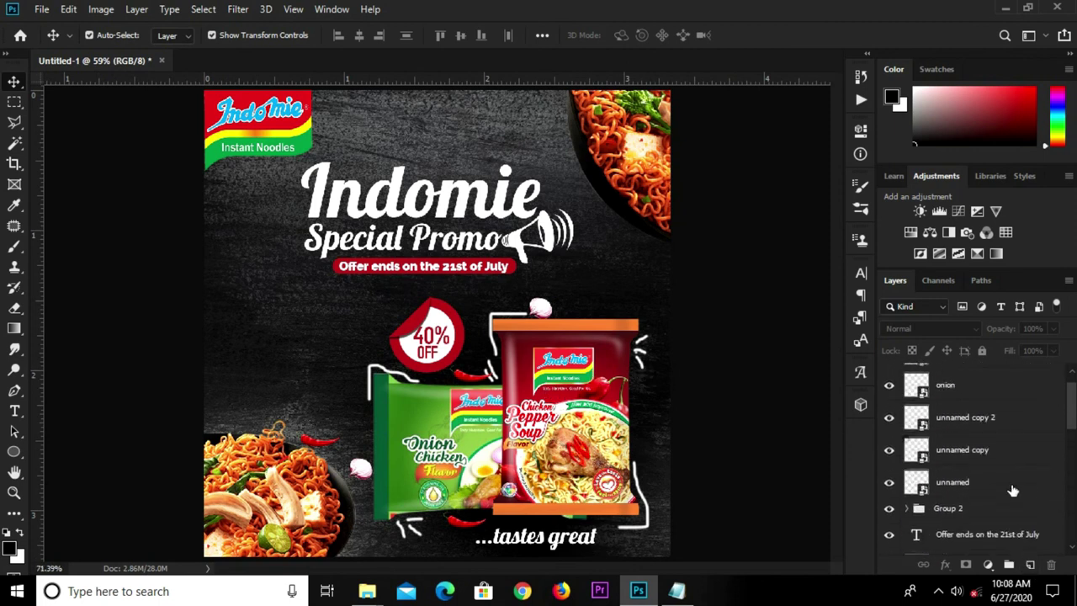
{"action": "key", "text": "ctrl+plus"}
{"action": "scroll", "coordinate": [976, 450], "scroll_direction": "down", "scroll_amount": 2}
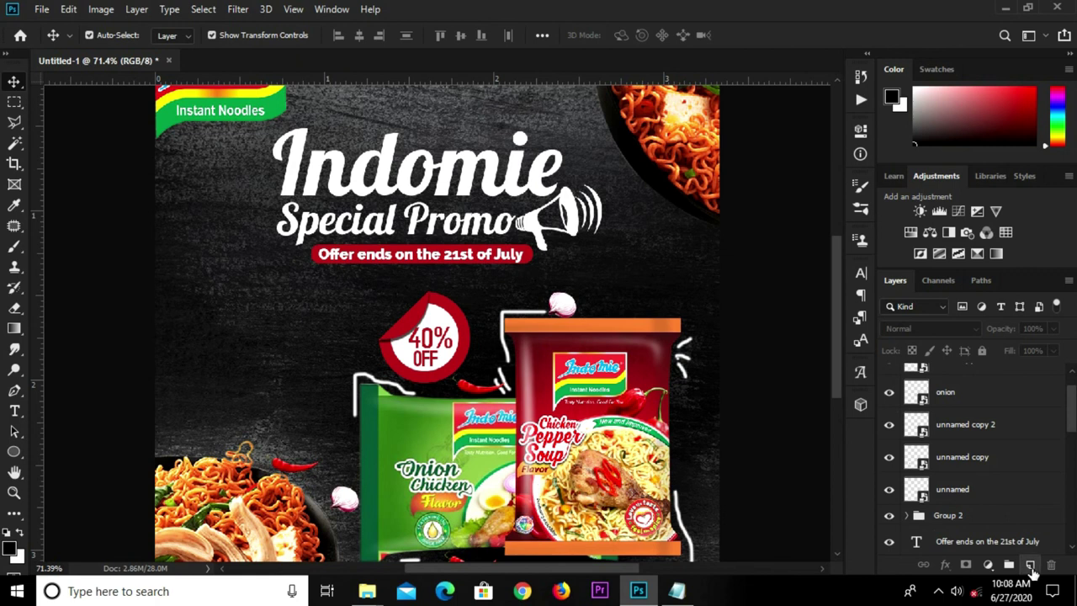
Step: Add and then delete an empty Layer 4, and bring up the adjustment layer list
{"action": "left_click", "coordinate": [1029, 565]}
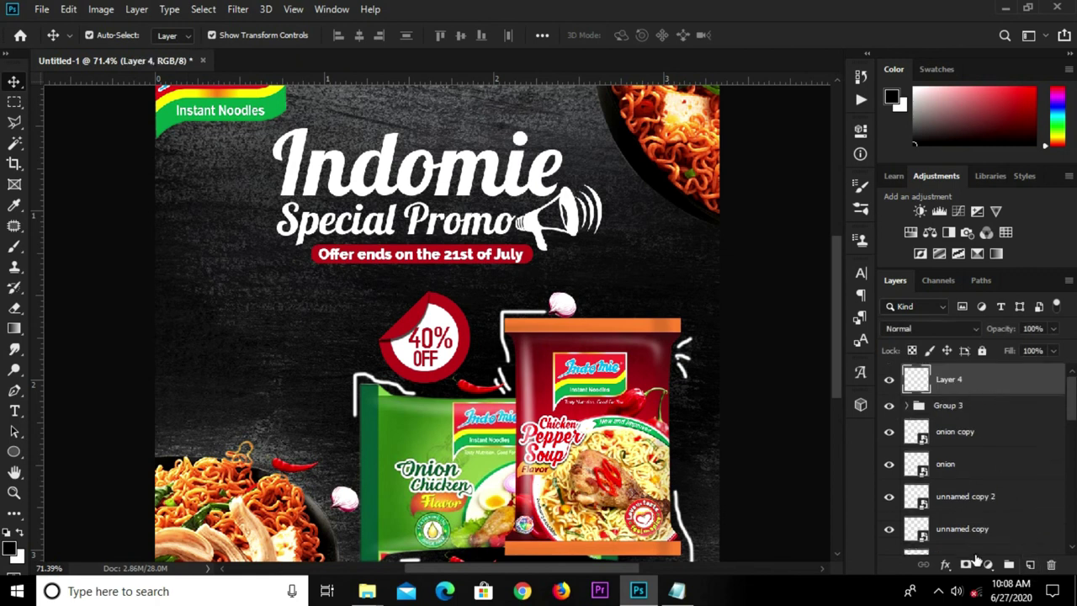
{"action": "left_click", "coordinate": [1050, 564]}
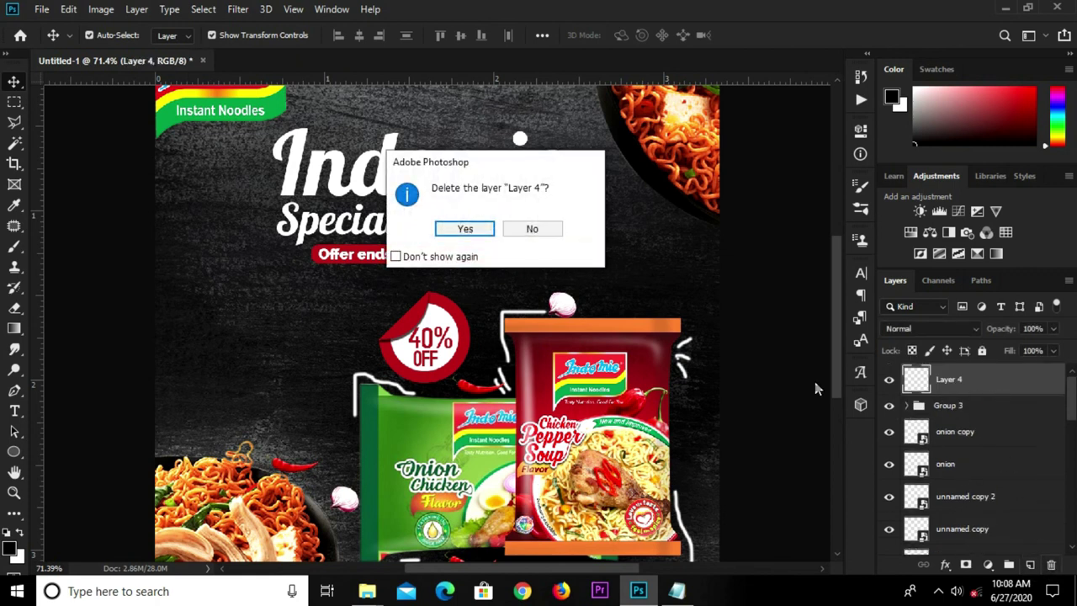
{"action": "left_click", "coordinate": [465, 229]}
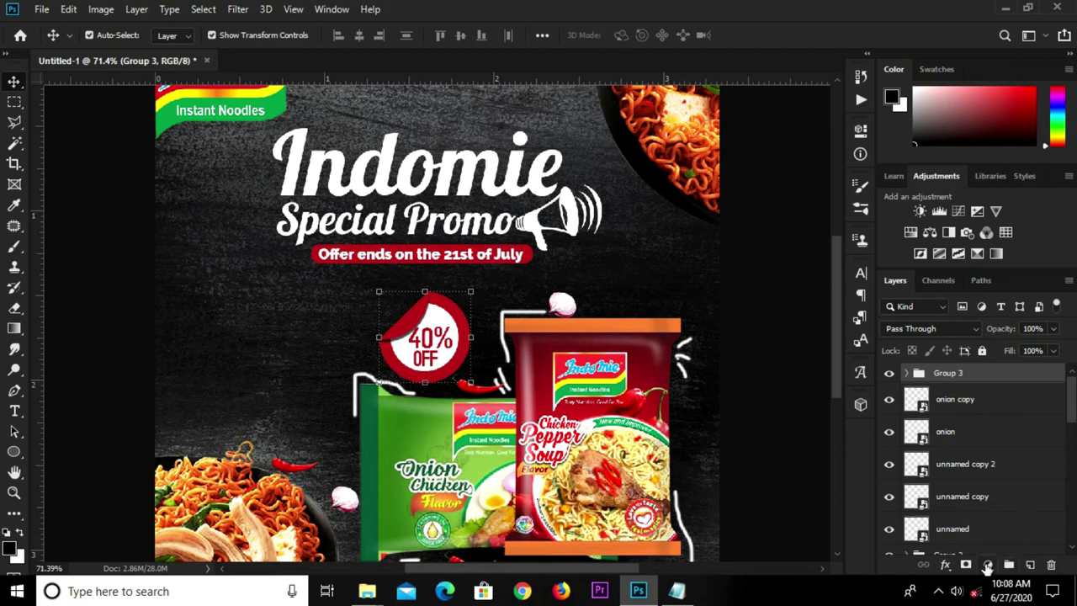
{"action": "left_click", "coordinate": [987, 564]}
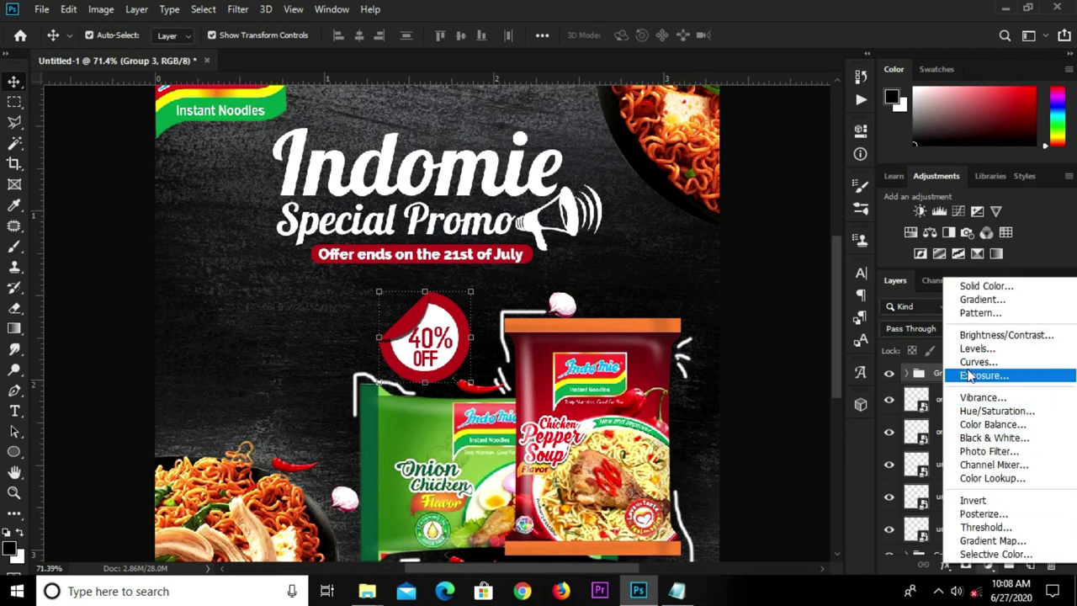
Step: Add a Curves adjustment with the RGB curve pulled slightly down, then fit the poster on screen
{"action": "left_click", "coordinate": [974, 362]}
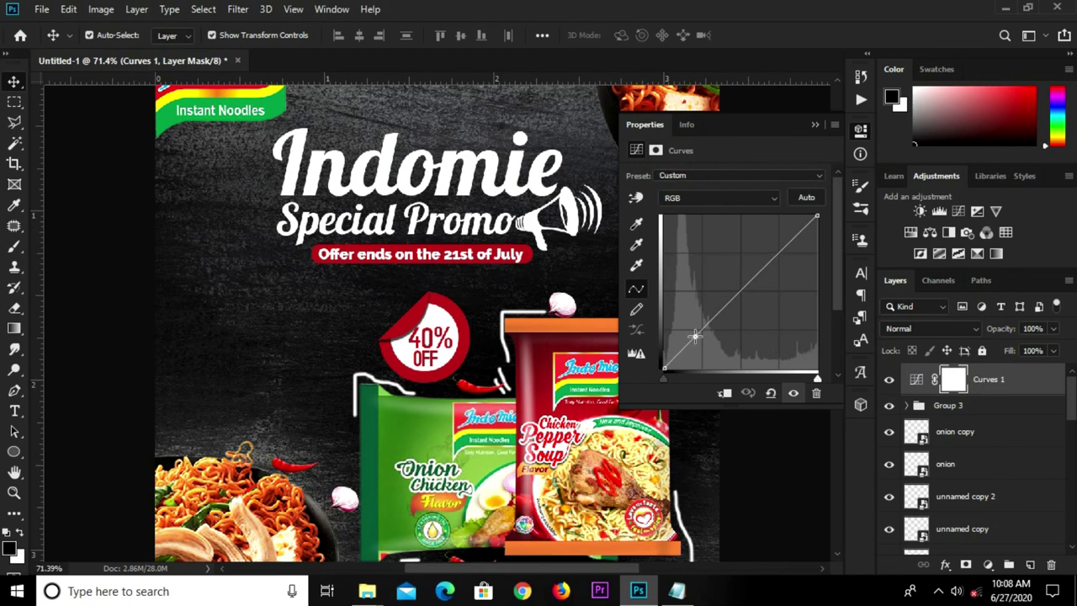
{"action": "left_click_drag", "start_coordinate": [695, 337], "coordinate": [697, 341]}
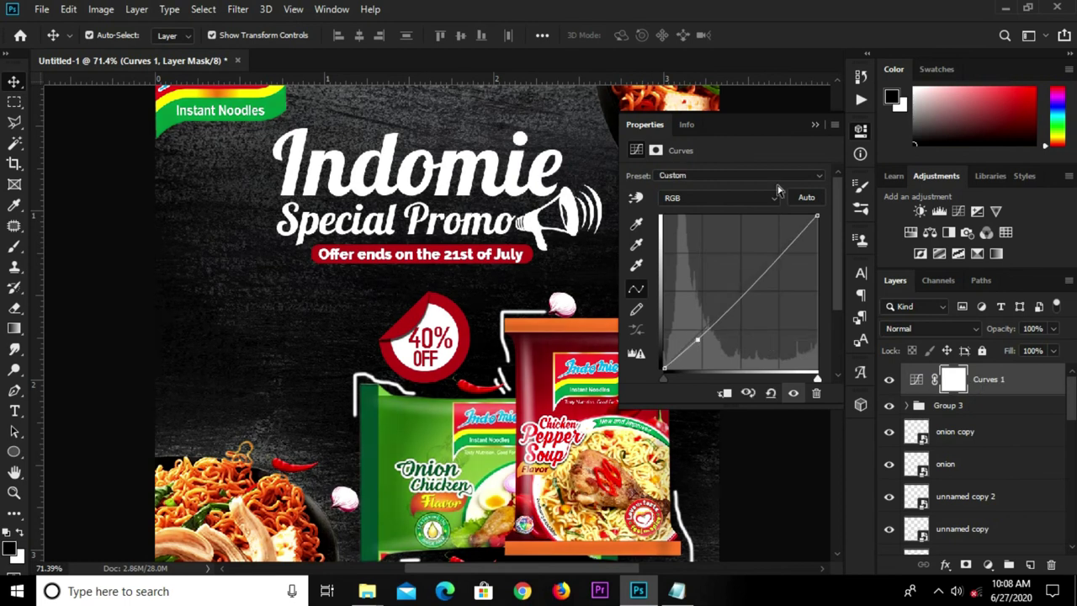
{"action": "left_click", "coordinate": [814, 125]}
{"action": "key", "text": "ctrl+0"}
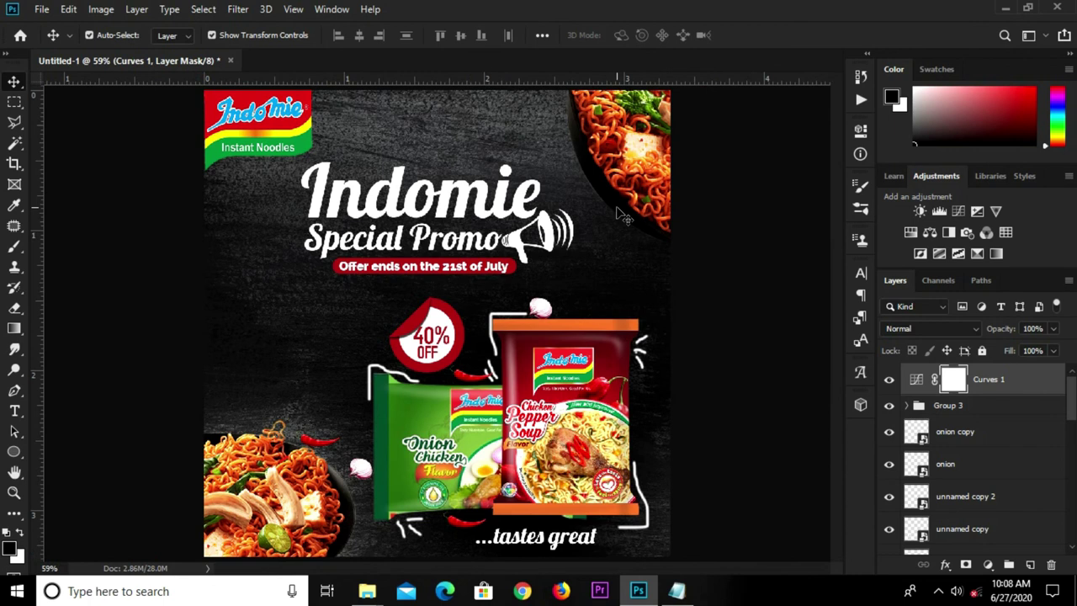
Step: Toggle Curves 1 visibility on and off to compare, leaving it on
{"action": "left_click", "coordinate": [890, 383]}
{"action": "left_click", "coordinate": [889, 382]}
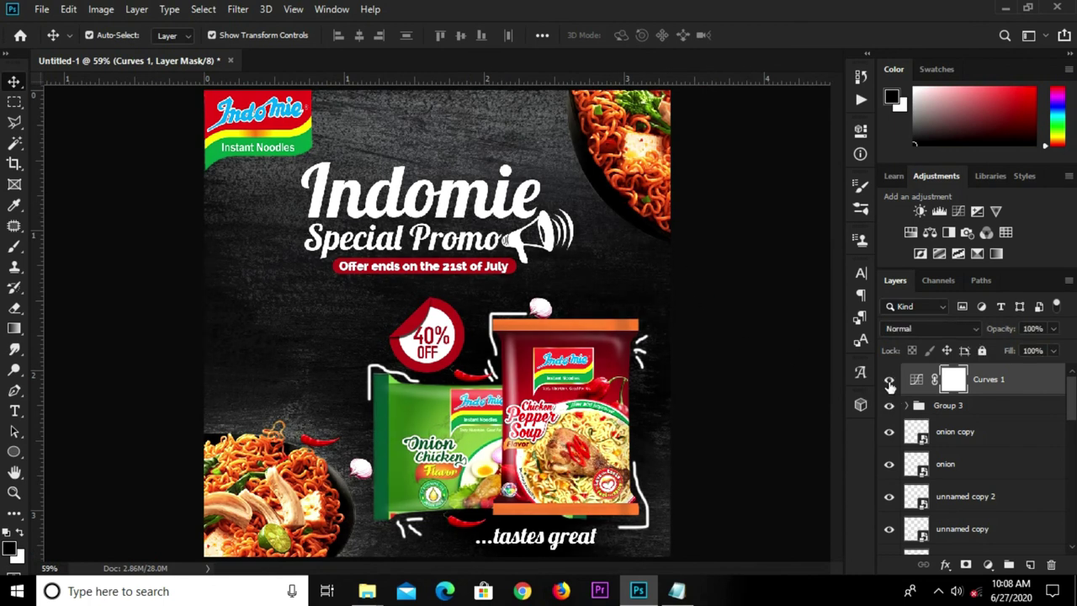
{"action": "left_click", "coordinate": [889, 383]}
{"action": "left_click", "coordinate": [889, 383]}
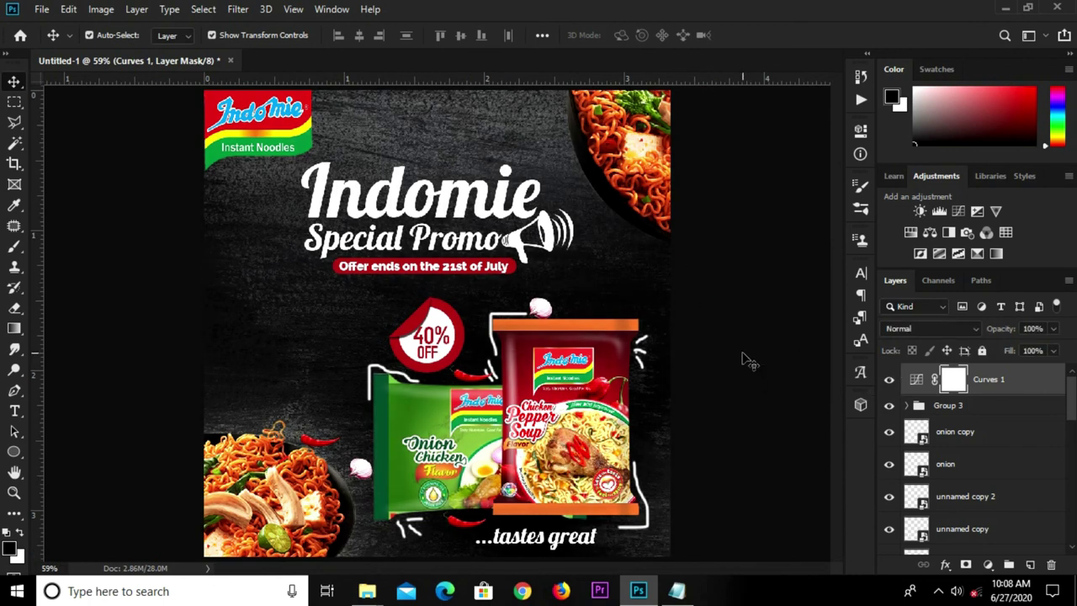
{"action": "scroll", "coordinate": [745, 360], "scroll_direction": "down", "scroll_amount": 1}
{"action": "scroll", "coordinate": [731, 357], "scroll_direction": "up", "scroll_amount": 1}
{"action": "scroll", "coordinate": [731, 357], "scroll_direction": "down", "scroll_amount": 1}
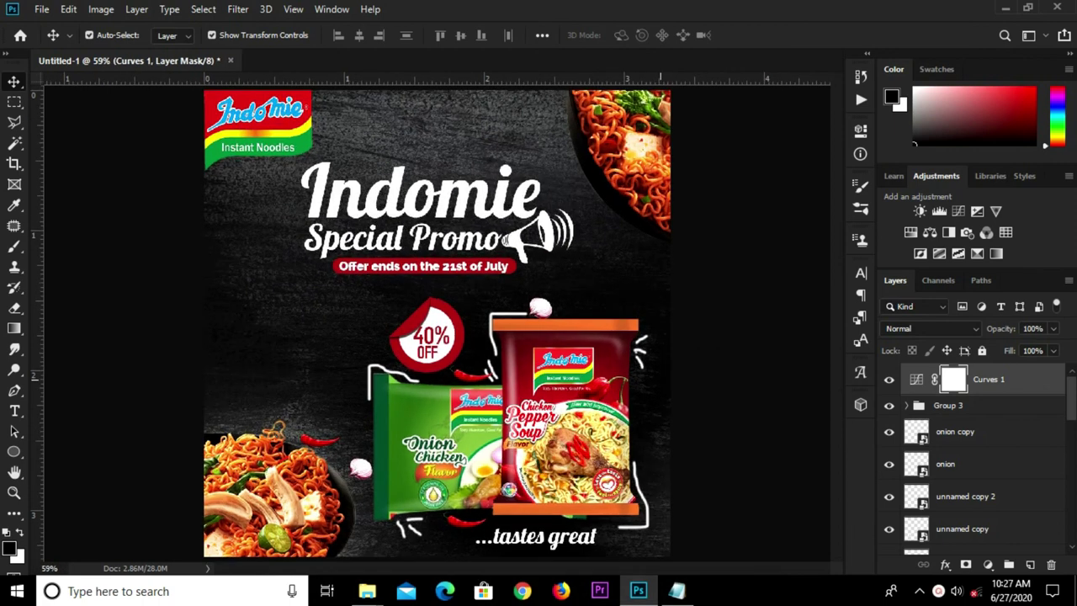
{"action": "scroll", "coordinate": [578, 389], "scroll_direction": "up", "scroll_amount": 1}
{"action": "scroll", "coordinate": [572, 383], "scroll_direction": "up", "scroll_amount": 1}
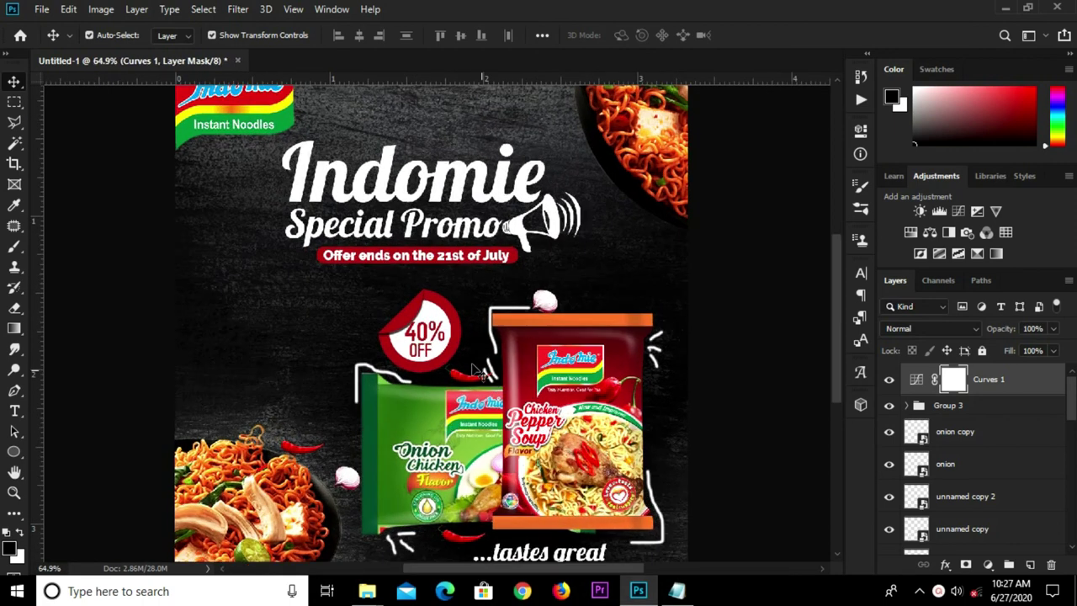
Step: Group the 40% and OFF text layers into Group 4
{"action": "left_click", "coordinate": [433, 337]}
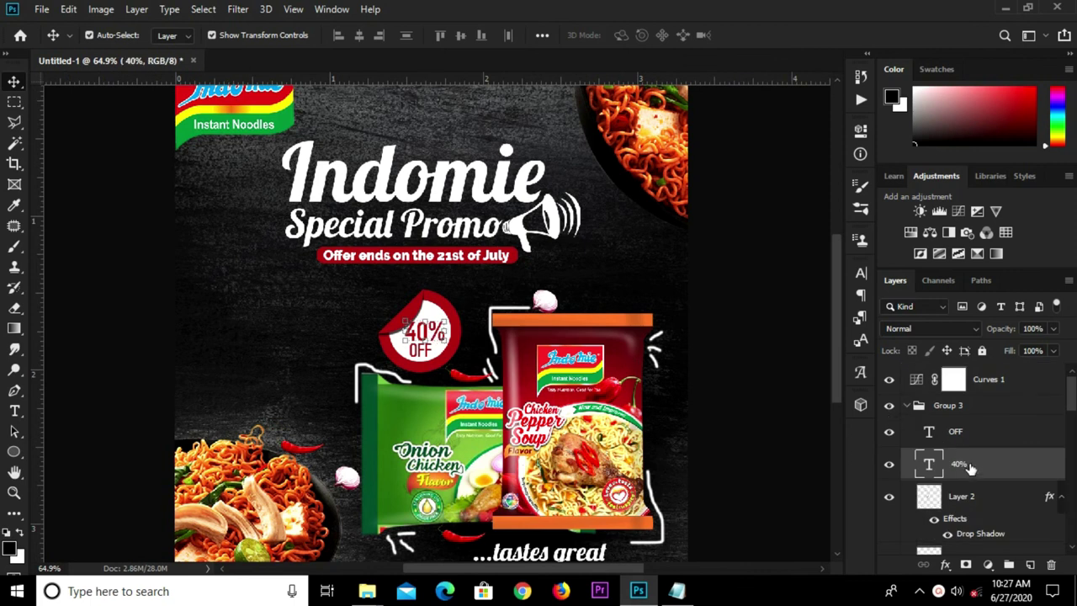
{"action": "left_click", "coordinate": [965, 432], "text": "shift"}
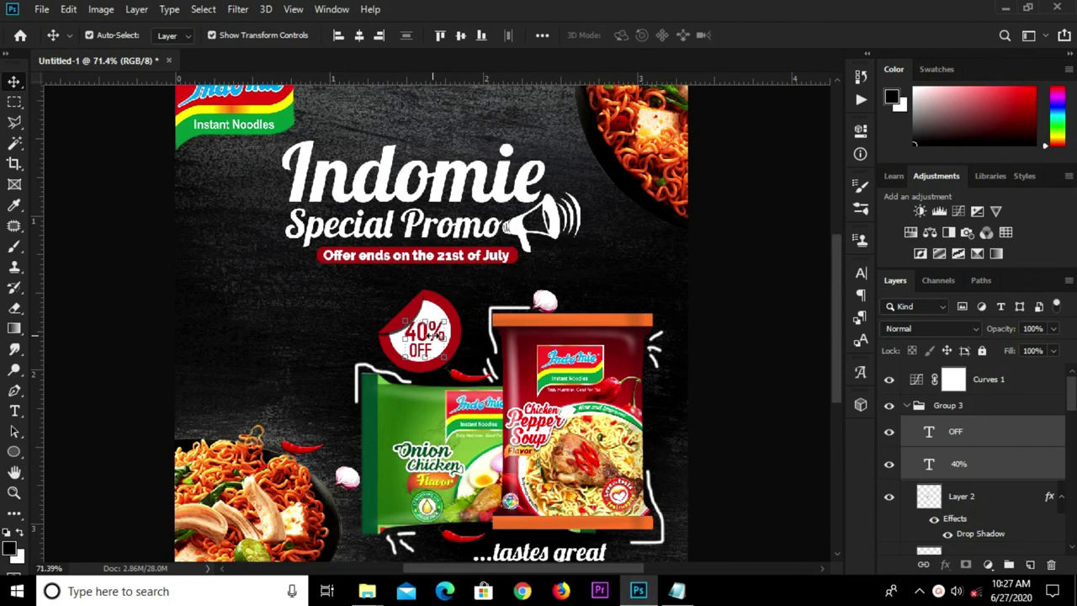
{"action": "scroll", "coordinate": [429, 335], "scroll_direction": "up", "scroll_amount": 3}
{"action": "scroll", "coordinate": [429, 335], "scroll_direction": "up", "scroll_amount": 3}
{"action": "scroll", "coordinate": [441, 313], "scroll_direction": "up", "scroll_amount": 1}
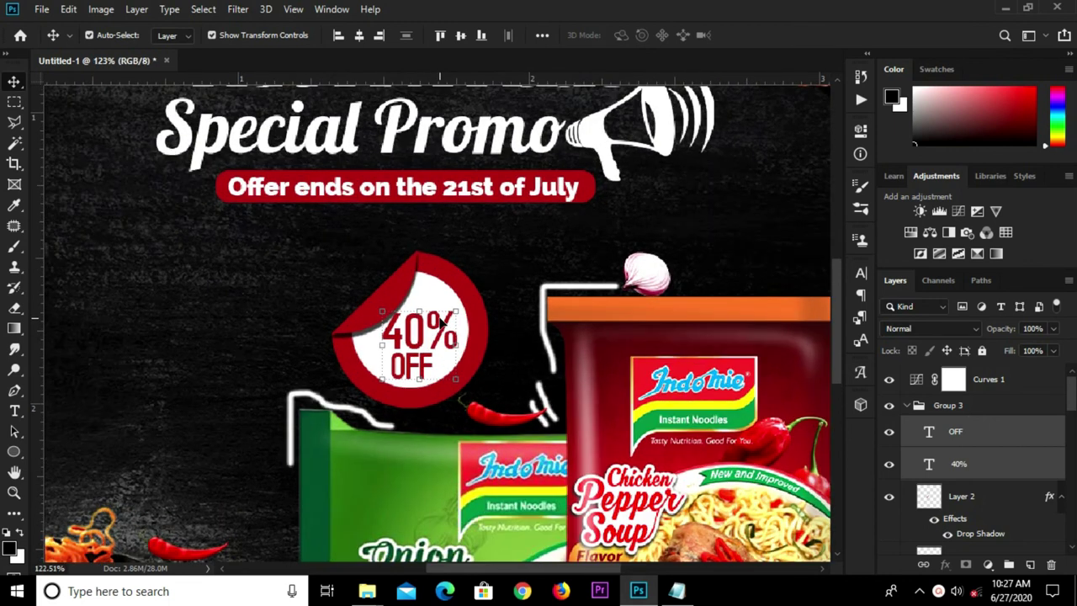
{"action": "key", "text": "ctrl+g"}
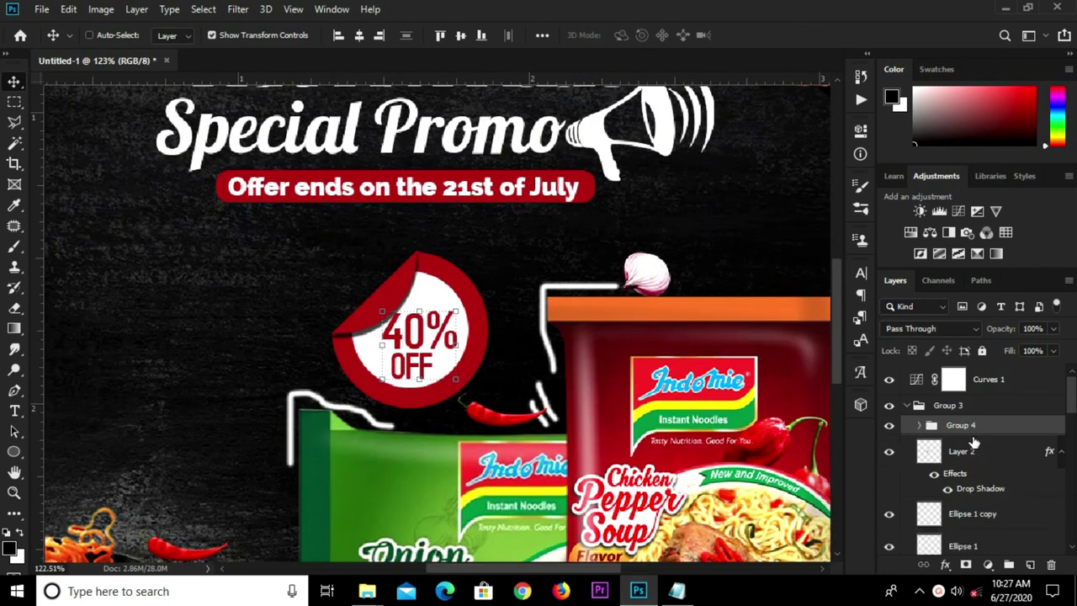
{"action": "left_click", "coordinate": [888, 425]}
{"action": "left_click", "coordinate": [889, 425]}
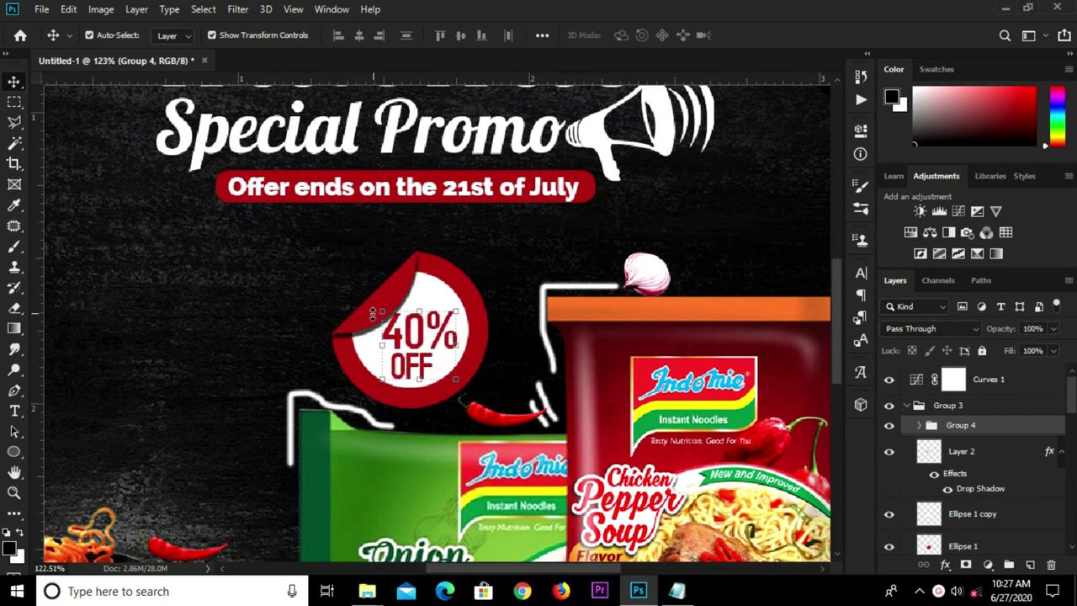
Step: Rotate the 40% OFF text to about -44.65° and nudge it down slightly
{"action": "left_click_drag", "start_coordinate": [373, 313], "coordinate": [447, 355]}
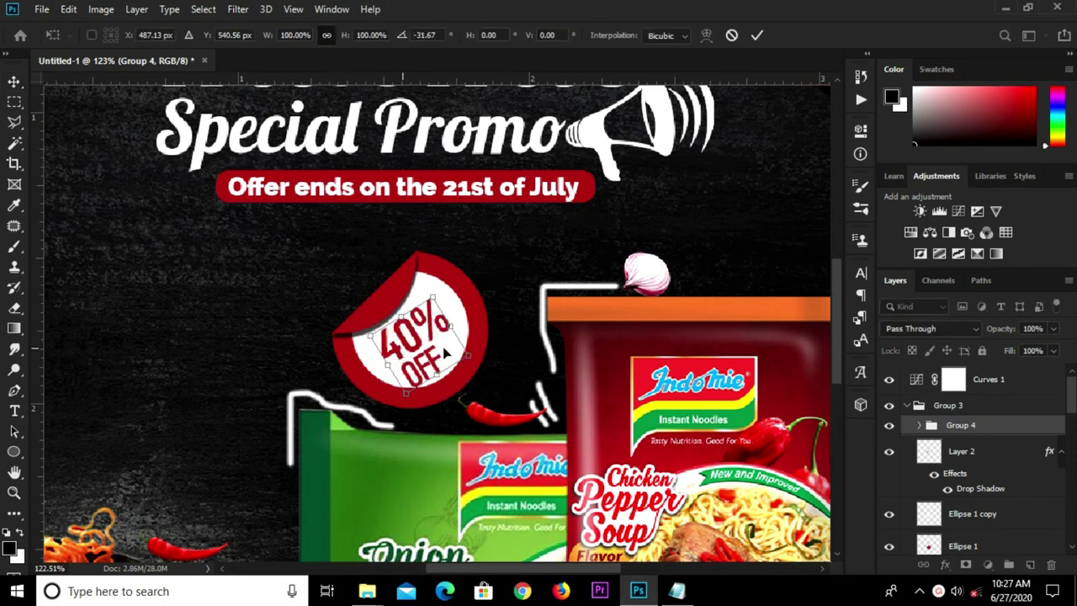
{"action": "scroll", "coordinate": [434, 337], "scroll_direction": "up", "scroll_amount": 2}
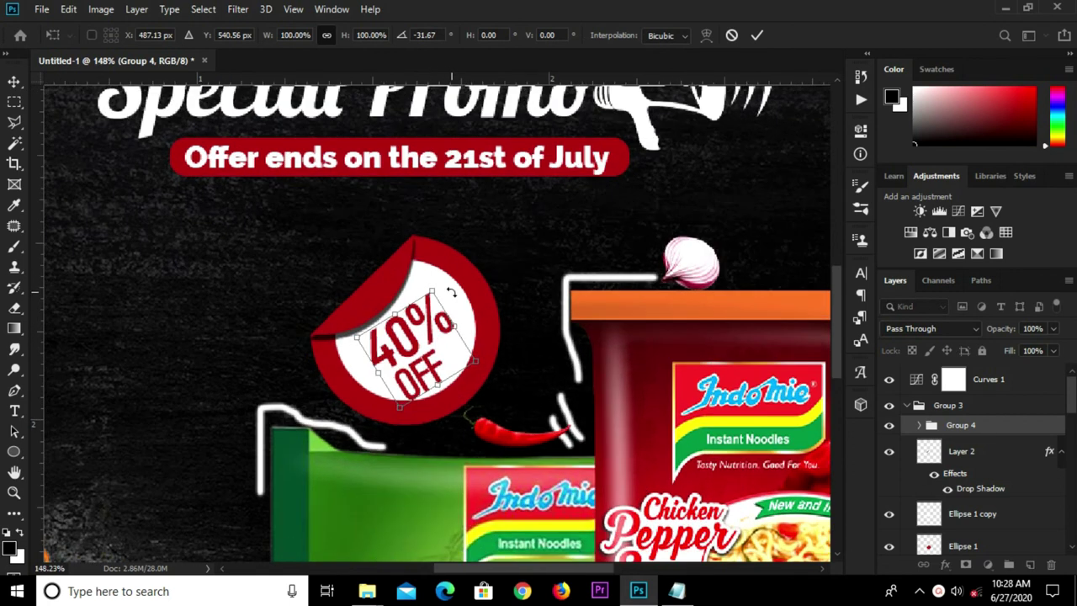
{"action": "left_click_drag", "start_coordinate": [452, 288], "coordinate": [454, 269]}
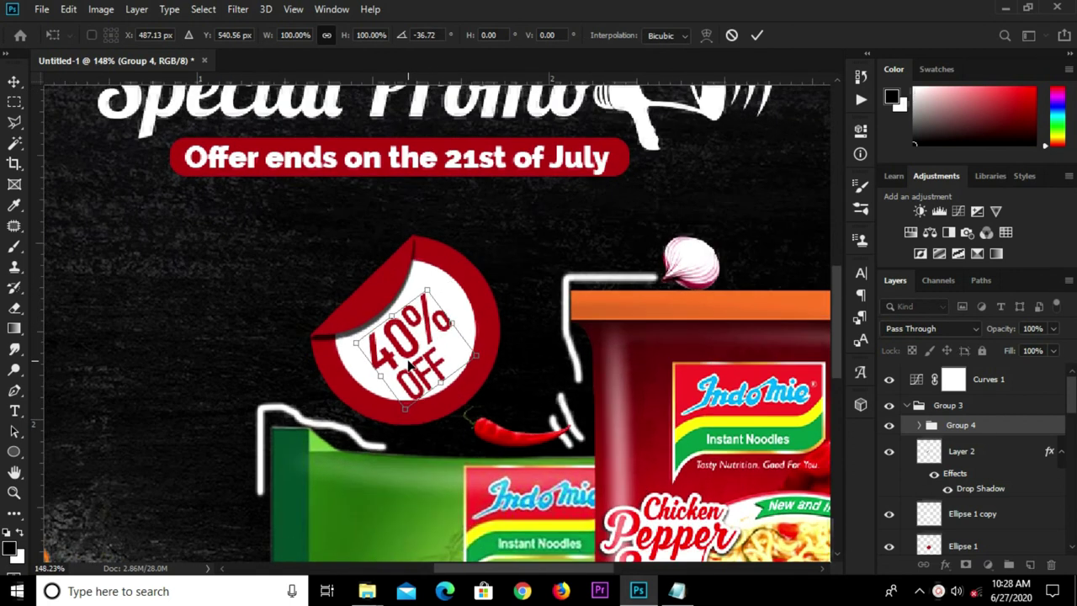
{"action": "left_click_drag", "start_coordinate": [414, 355], "coordinate": [418, 349]}
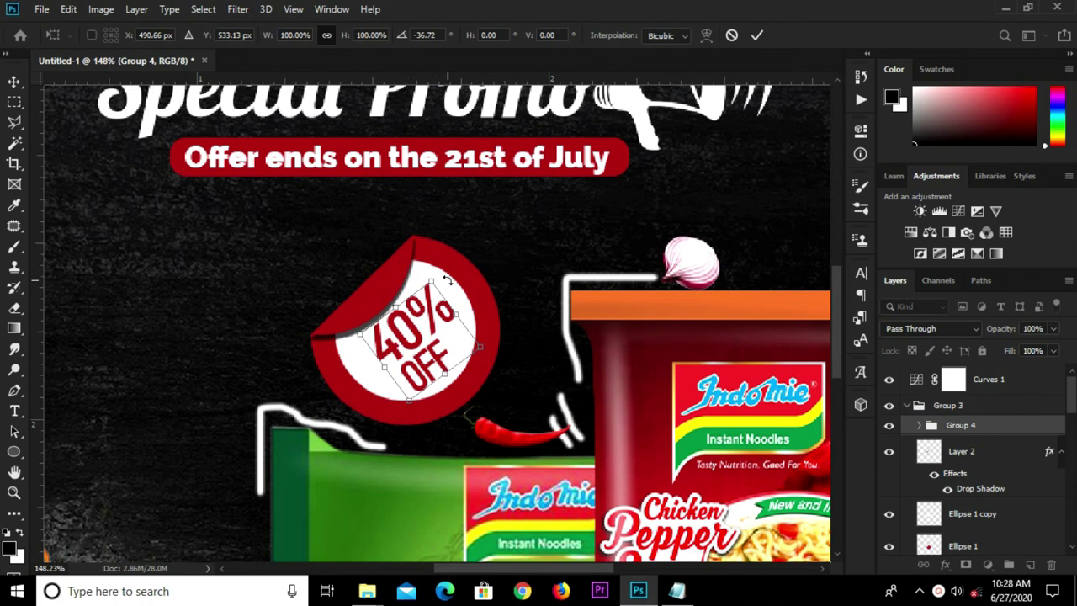
{"action": "left_click_drag", "start_coordinate": [446, 280], "coordinate": [437, 276]}
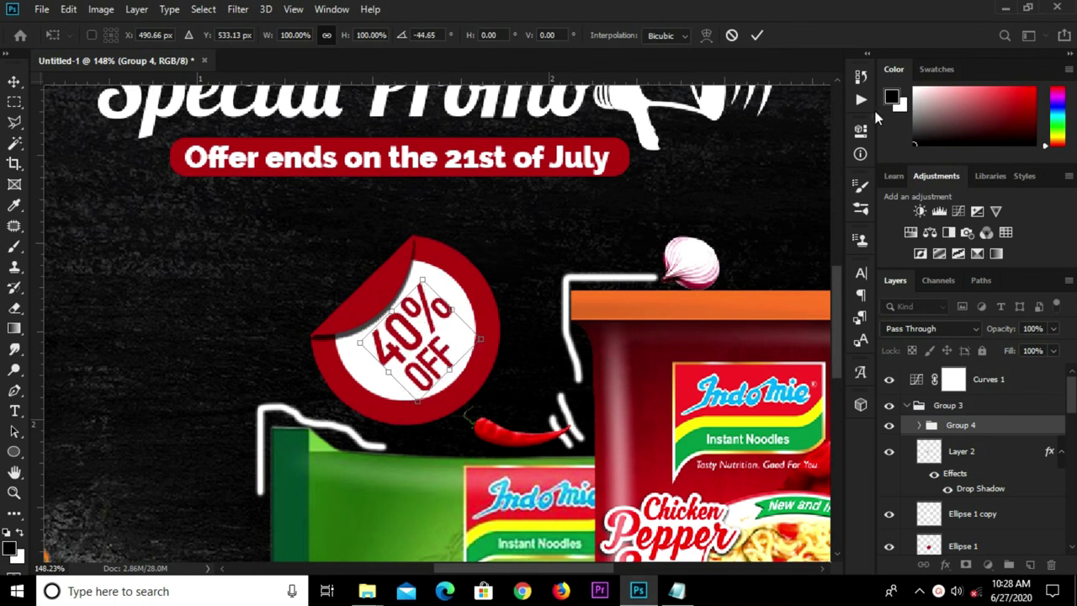
{"action": "left_click", "coordinate": [758, 35]}
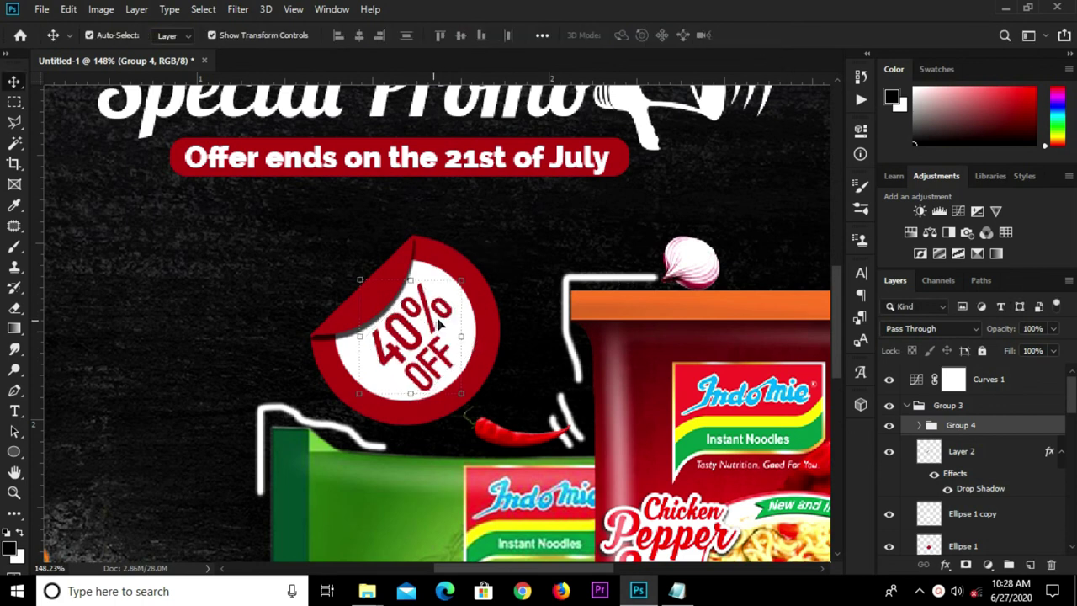
{"action": "key", "text": "Down"}
{"action": "key", "text": "Down"}
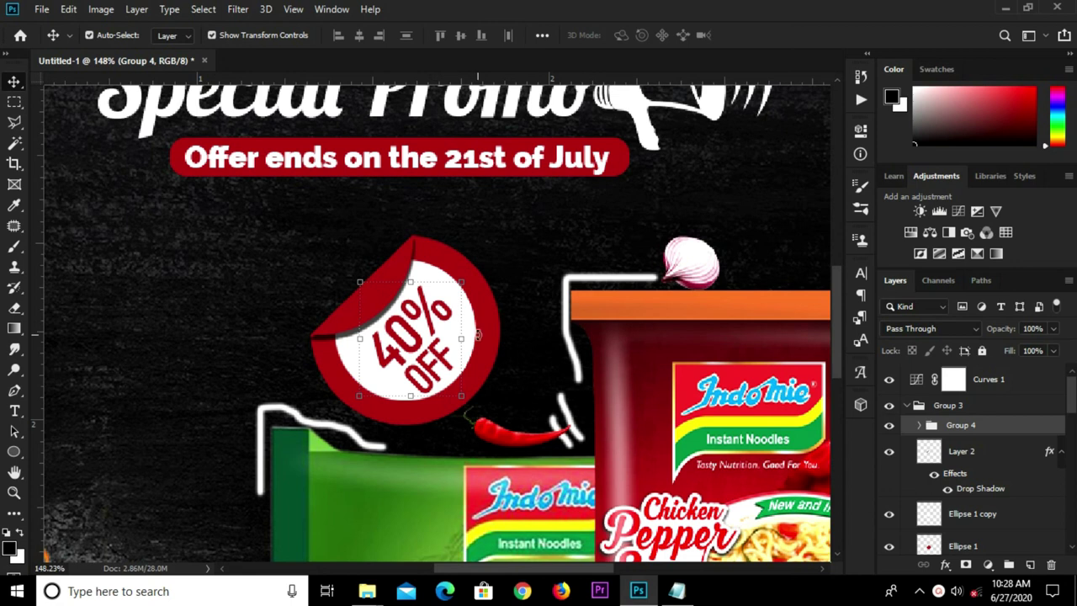
{"action": "scroll", "coordinate": [477, 335], "scroll_direction": "down", "scroll_amount": 2, "text": "alt"}
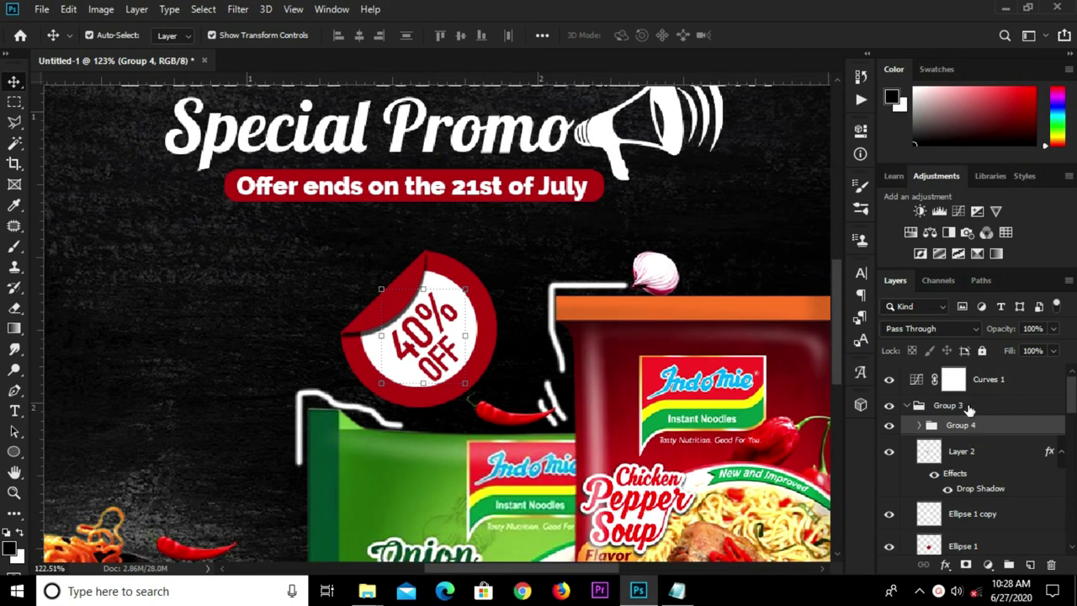
Step: Group Group 3 and Group 4 together into Group 5
{"action": "left_click", "coordinate": [969, 407]}
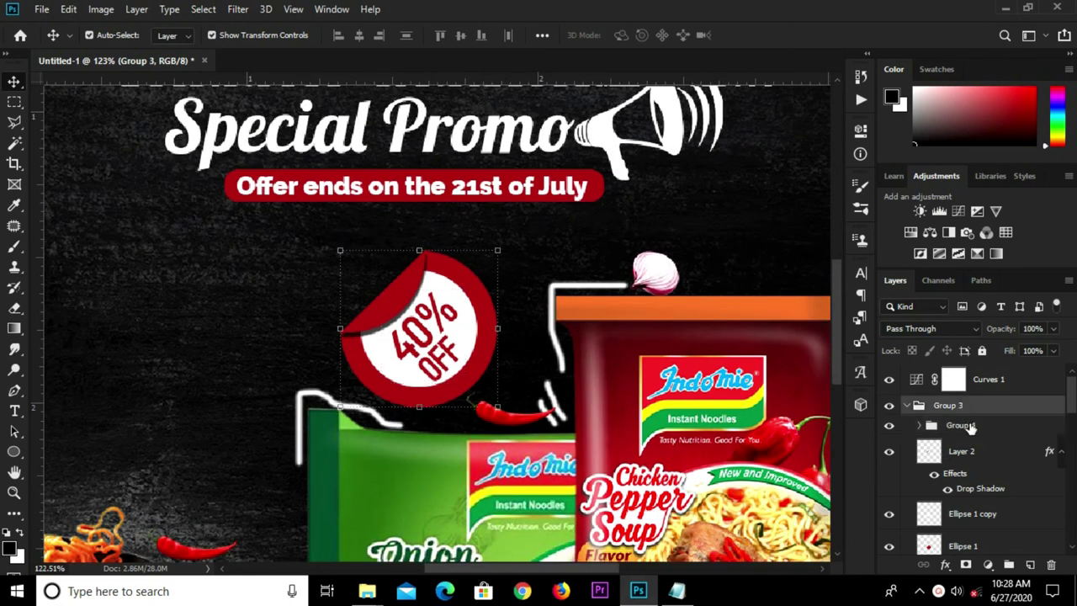
{"action": "left_click", "coordinate": [970, 427], "text": "ctrl"}
{"action": "key", "text": "ctrl+g"}
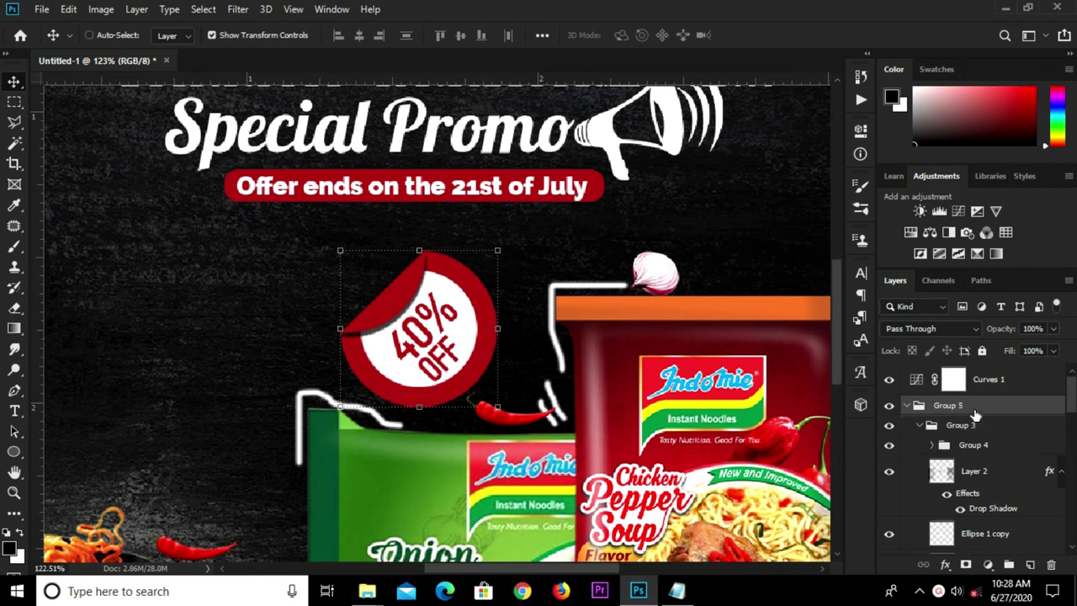
{"action": "left_click", "coordinate": [889, 406]}
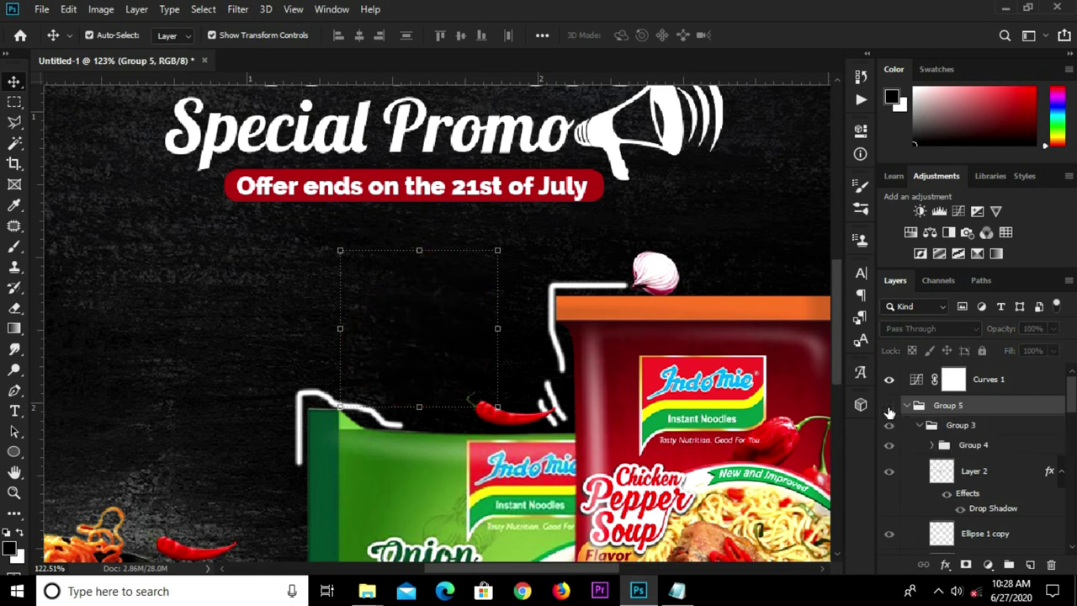
{"action": "left_click", "coordinate": [889, 407]}
Step: Move the sticker left above the noodle bowl, rotate it 20.21° and scale it to 118.73%
{"action": "key", "text": "ctrl+t"}
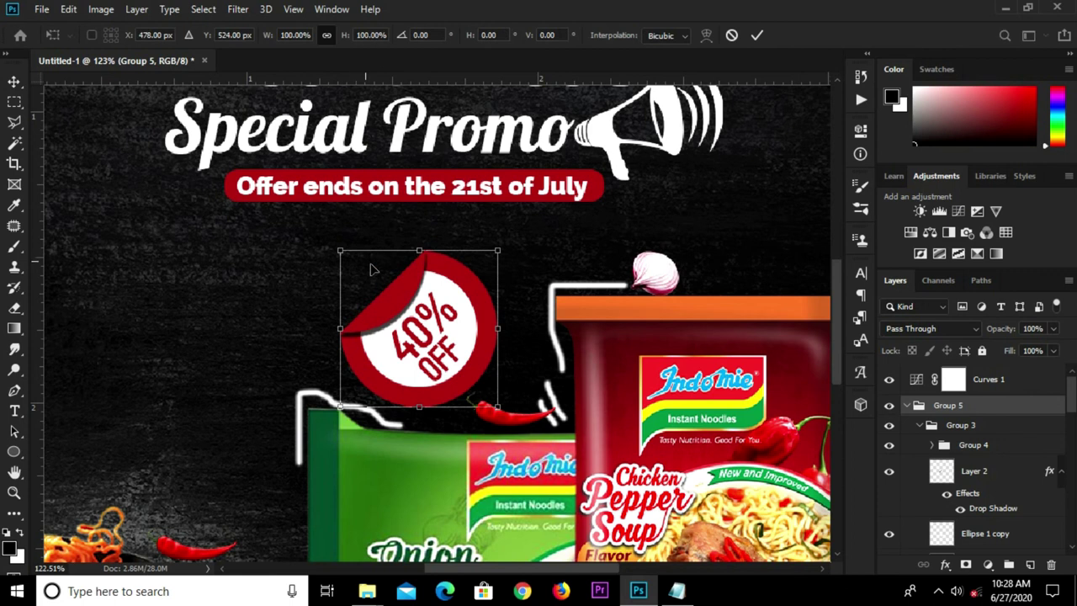
{"action": "scroll", "coordinate": [345, 249], "scroll_direction": "down", "scroll_amount": 3}
{"action": "left_click_drag", "start_coordinate": [374, 301], "coordinate": [237, 310]}
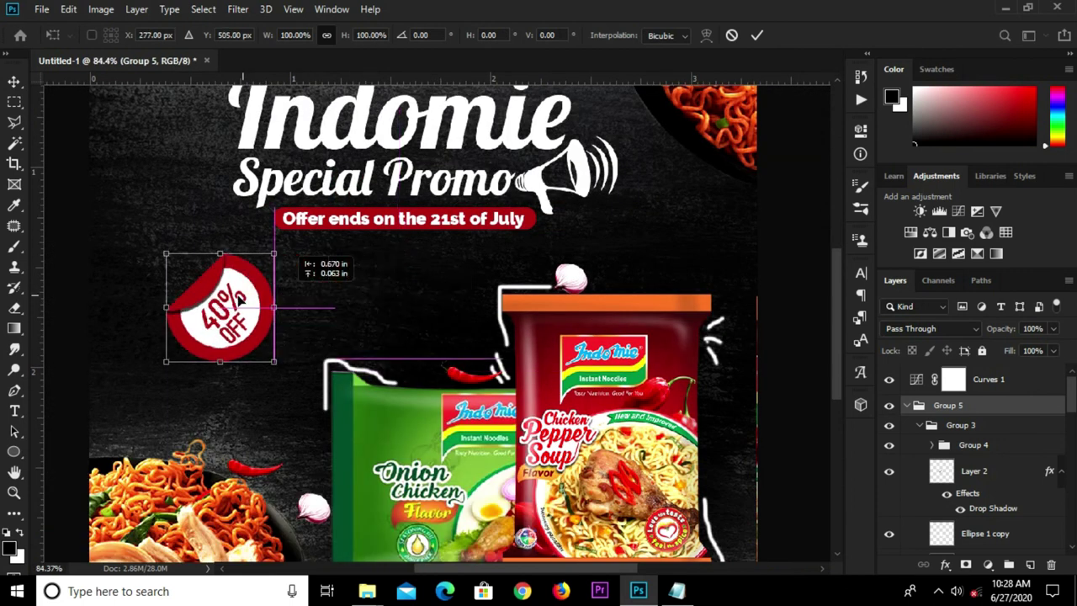
{"action": "scroll", "coordinate": [237, 310], "scroll_direction": "down", "scroll_amount": 3}
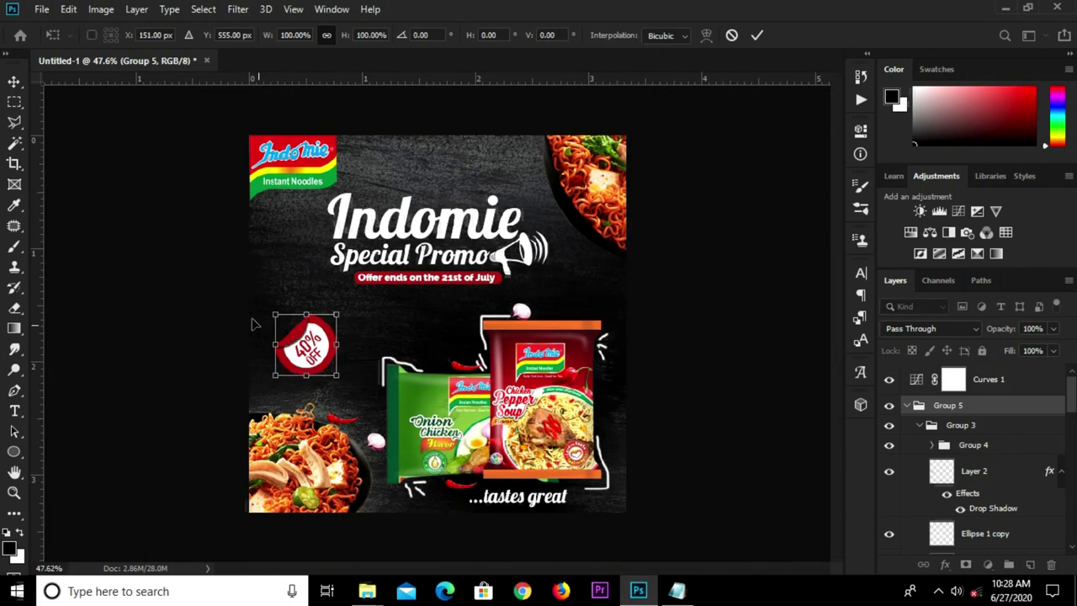
{"action": "left_click_drag", "start_coordinate": [310, 357], "coordinate": [320, 389]}
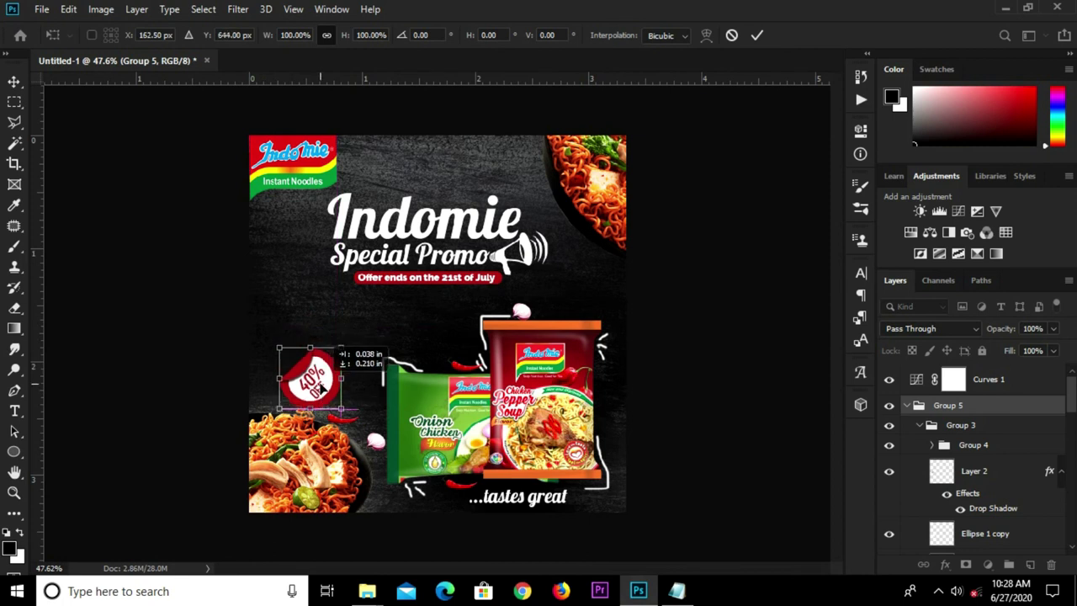
{"action": "scroll", "coordinate": [321, 388], "scroll_direction": "up", "scroll_amount": 2}
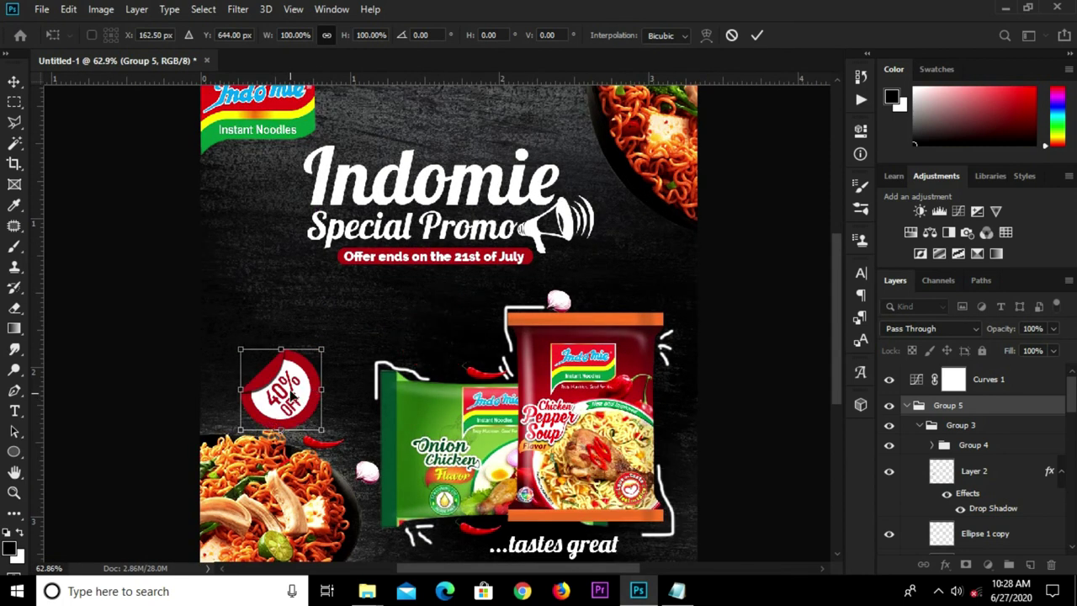
{"action": "left_click_drag", "start_coordinate": [290, 395], "coordinate": [293, 381]}
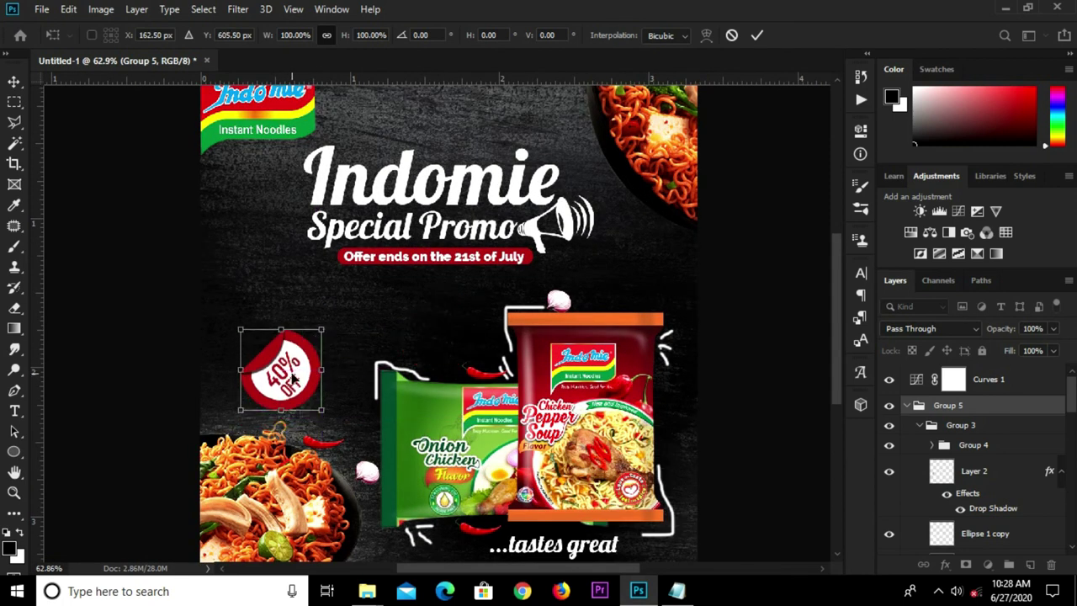
{"action": "left_click_drag", "start_coordinate": [333, 318], "coordinate": [343, 333]}
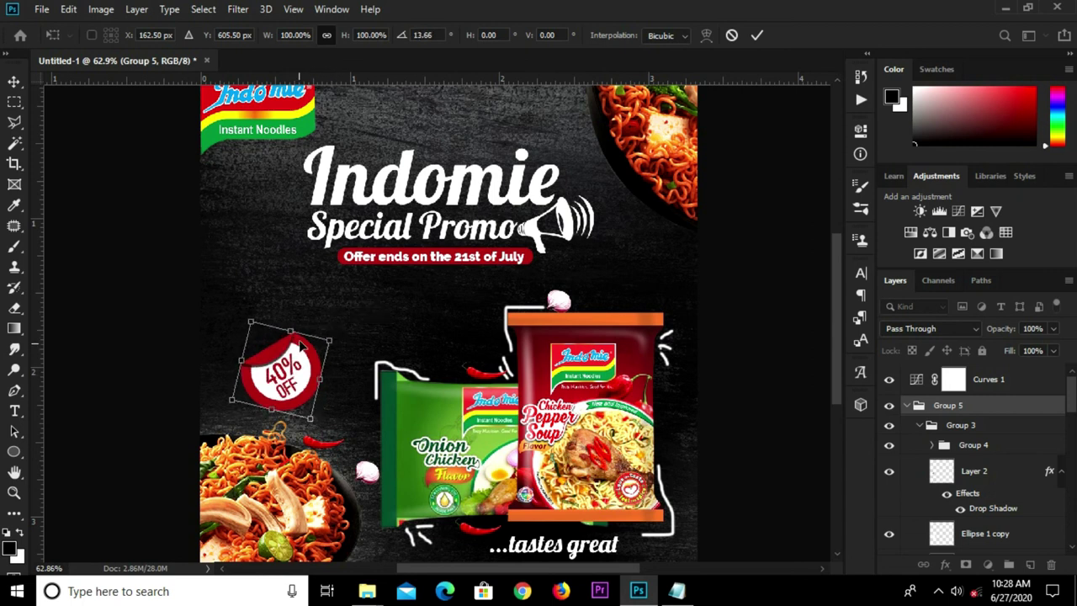
{"action": "left_click_drag", "start_coordinate": [251, 320], "coordinate": [240, 304]}
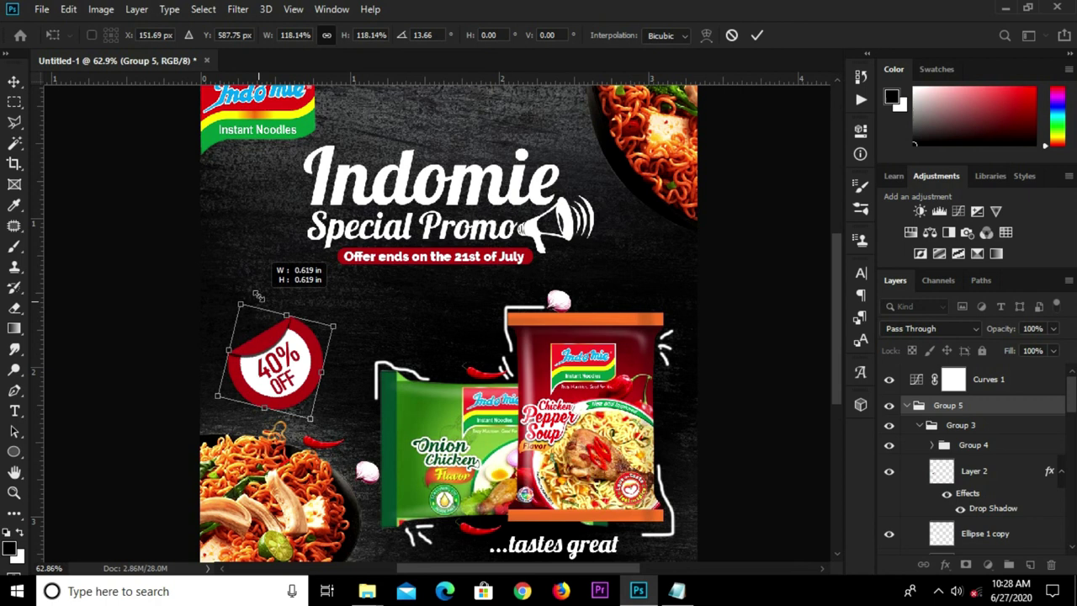
{"action": "left_click_drag", "start_coordinate": [345, 310], "coordinate": [350, 319]}
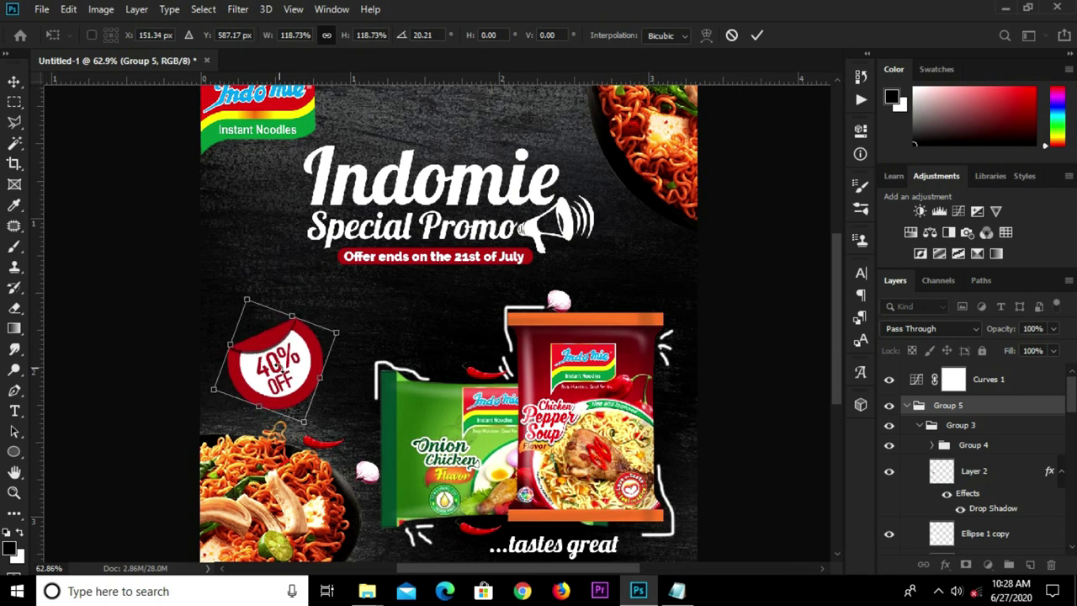
{"action": "left_click_drag", "start_coordinate": [284, 373], "coordinate": [286, 378]}
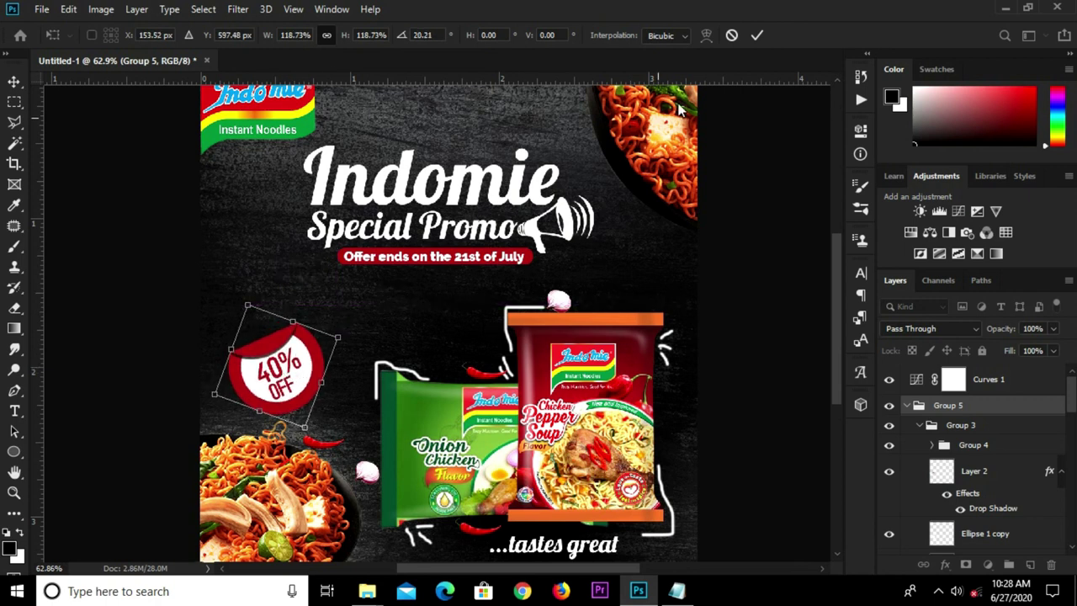
{"action": "left_click", "coordinate": [759, 34]}
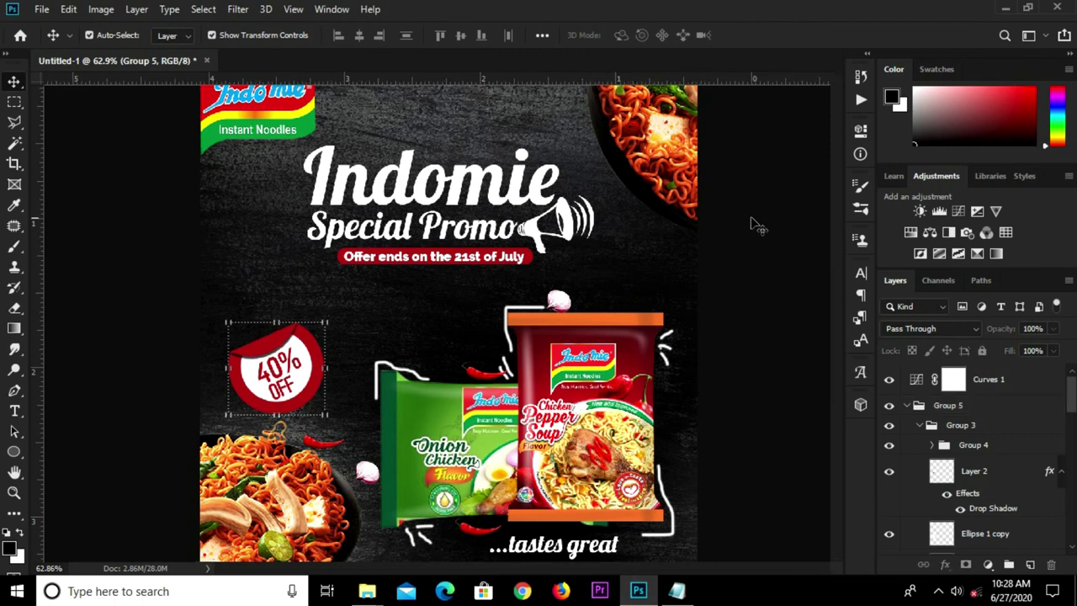
{"action": "scroll", "coordinate": [740, 239], "scroll_direction": "down", "scroll_amount": 2}
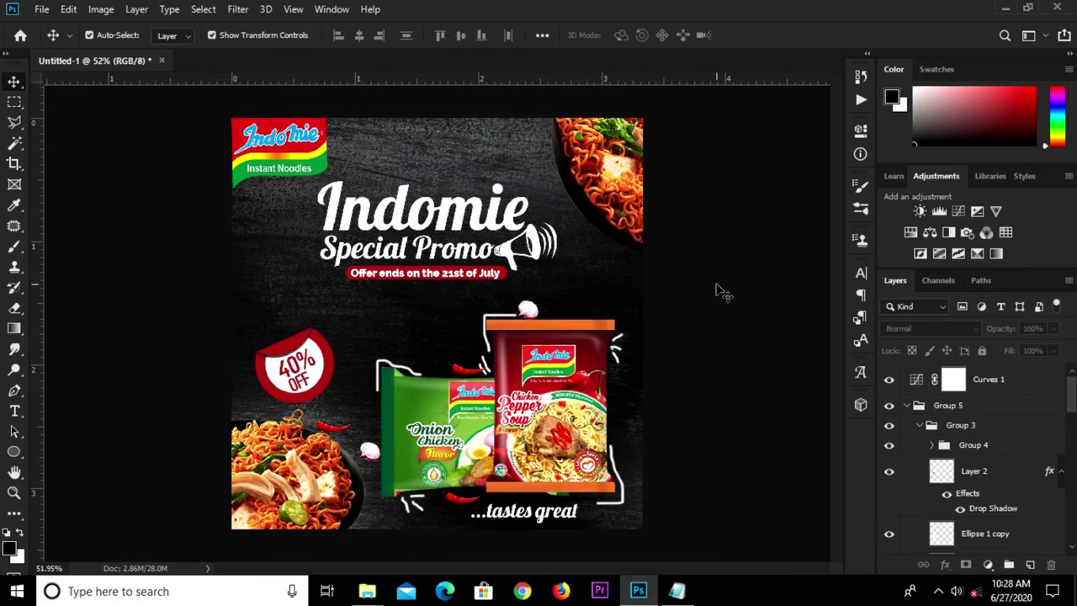
{"action": "scroll", "coordinate": [721, 290], "scroll_direction": "up", "scroll_amount": 1}
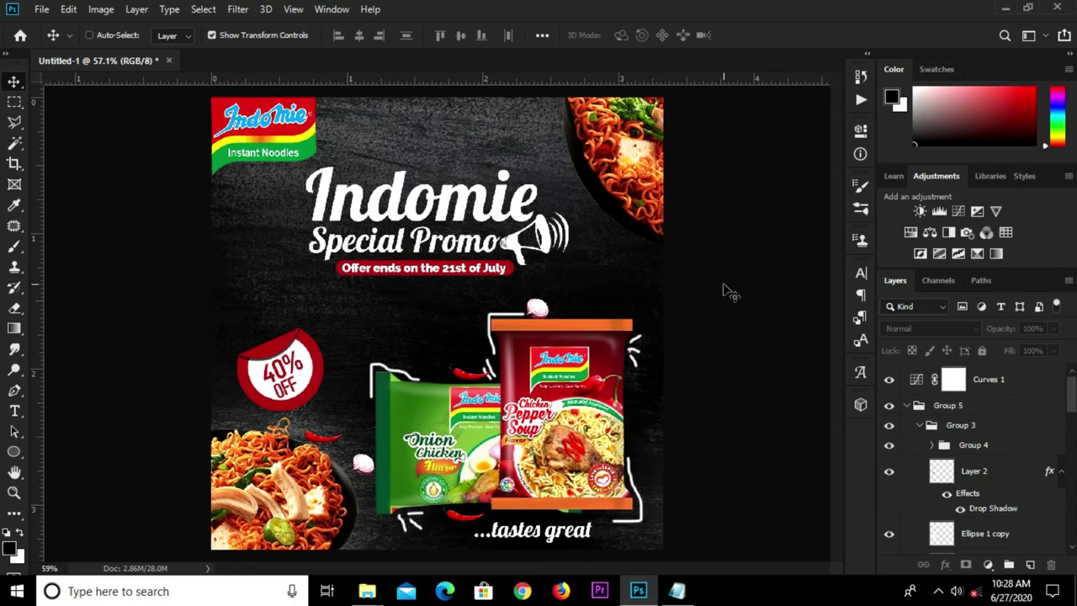
{"action": "scroll", "coordinate": [722, 290], "scroll_direction": "up", "scroll_amount": 1}
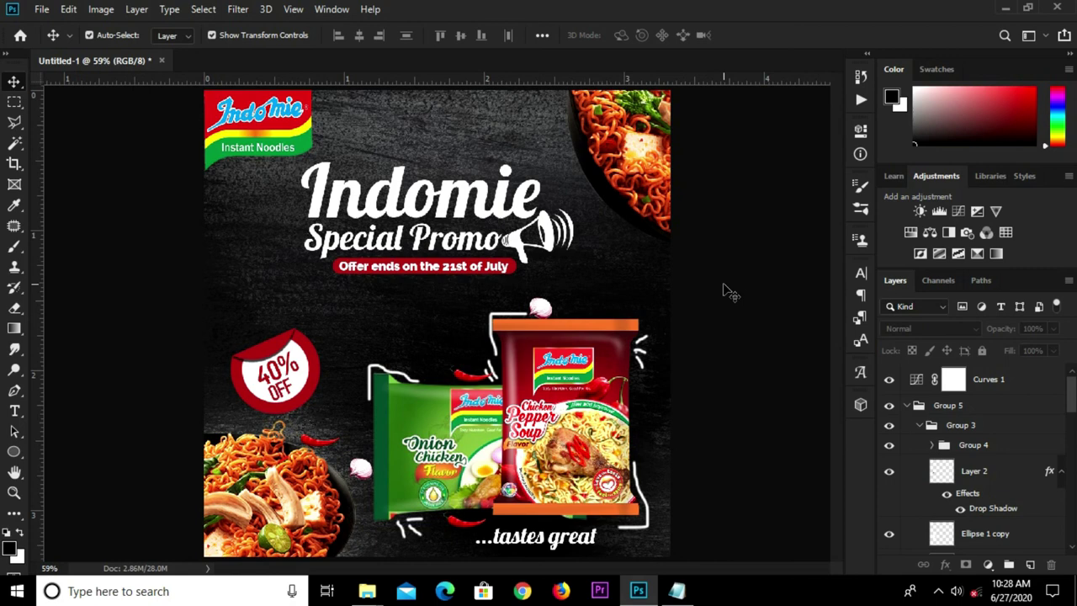